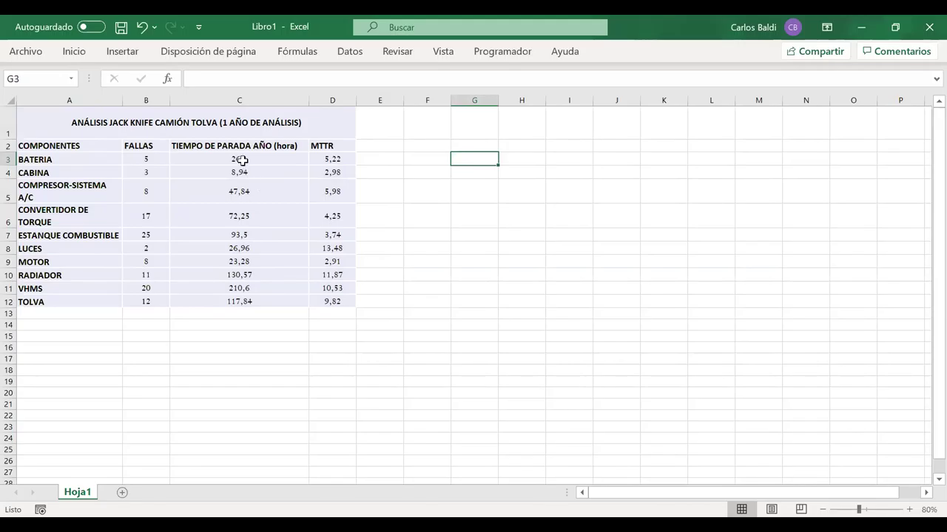
- Set the FALLAS value for ESTANQUE COMBUSTIBLE to 36
{"action": "left_click", "coordinate": [338, 159]}
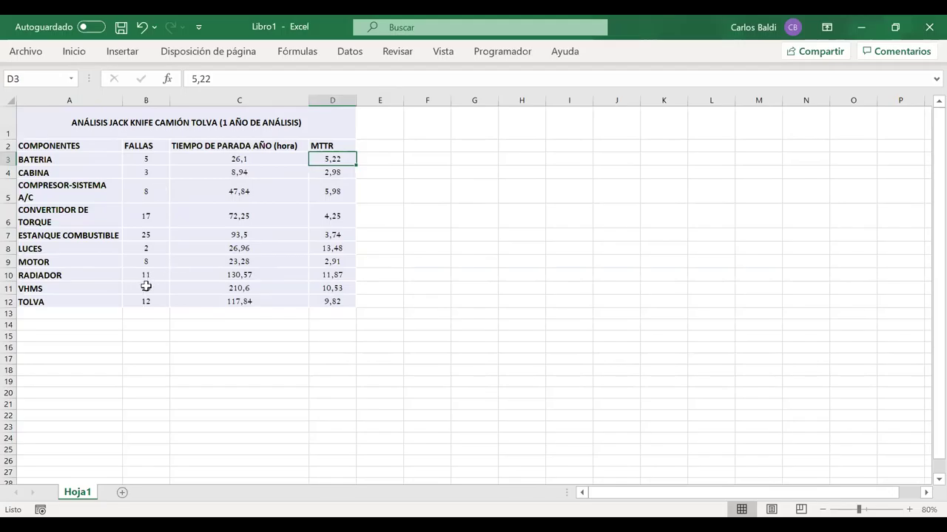
{"action": "double_click", "coordinate": [140, 234]}
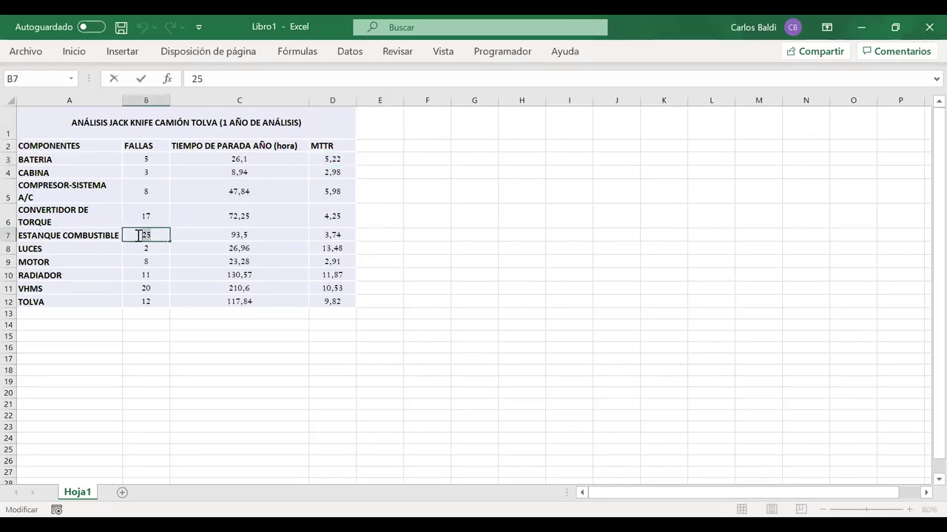
{"action": "double_click", "coordinate": [147, 235]}
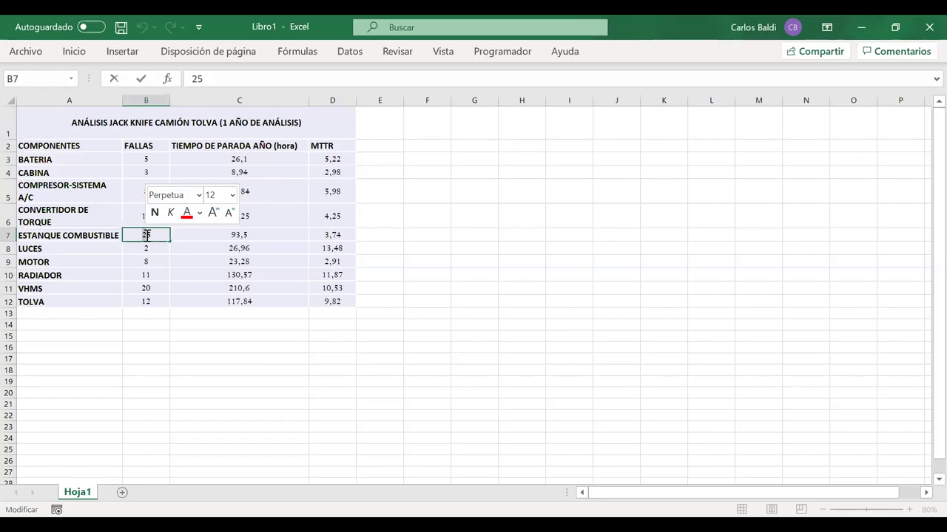
{"action": "type", "text": "365"}
{"action": "key", "text": "BackSpace"}
{"action": "key", "text": "Return"}
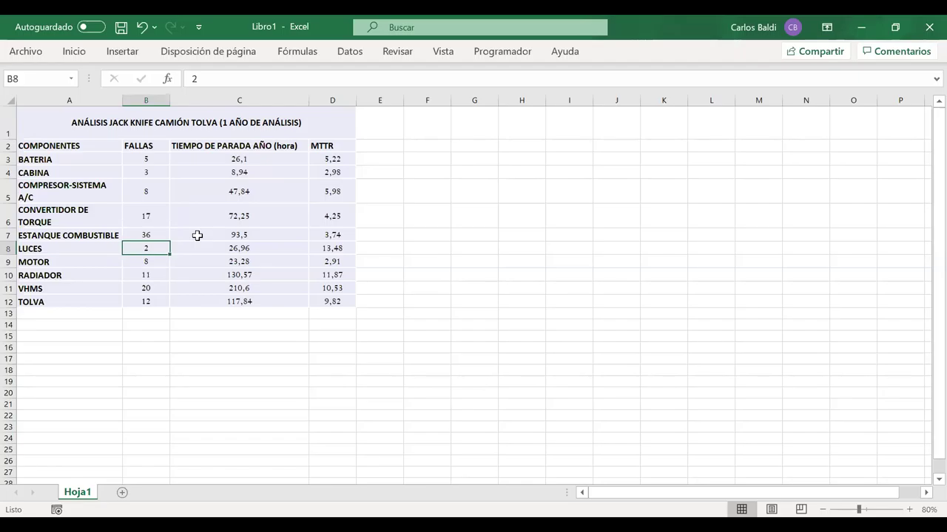
- Set the FALLAS value for LUCES to 42
{"action": "left_click_drag", "start_coordinate": [198, 235], "coordinate": [156, 255]}
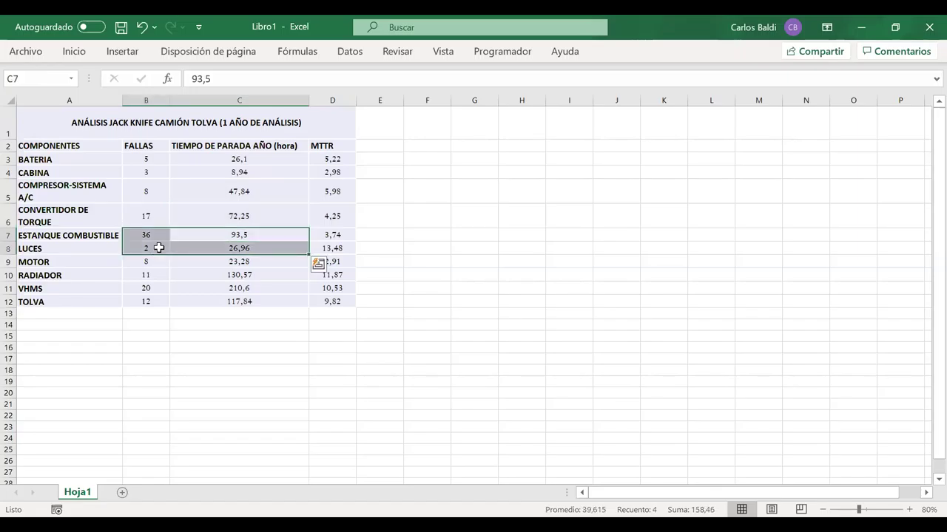
{"action": "left_click", "coordinate": [158, 248]}
{"action": "double_click", "coordinate": [141, 249]}
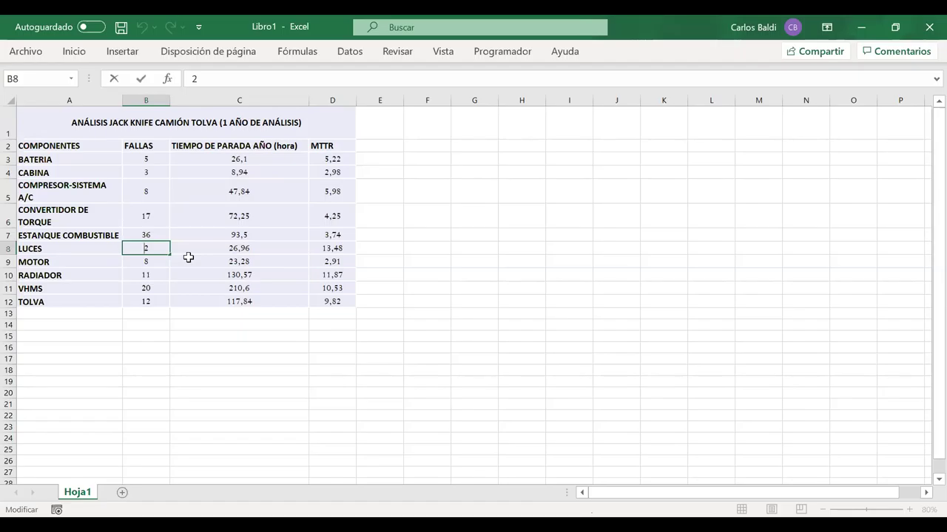
{"action": "type", "text": "4"}
{"action": "left_click", "coordinate": [259, 246]}
- Calculate the MTTR for BATERIA in D3 with =C3/B3 and fill the formula down to TOLVA in D12
{"action": "left_click", "coordinate": [331, 159]}
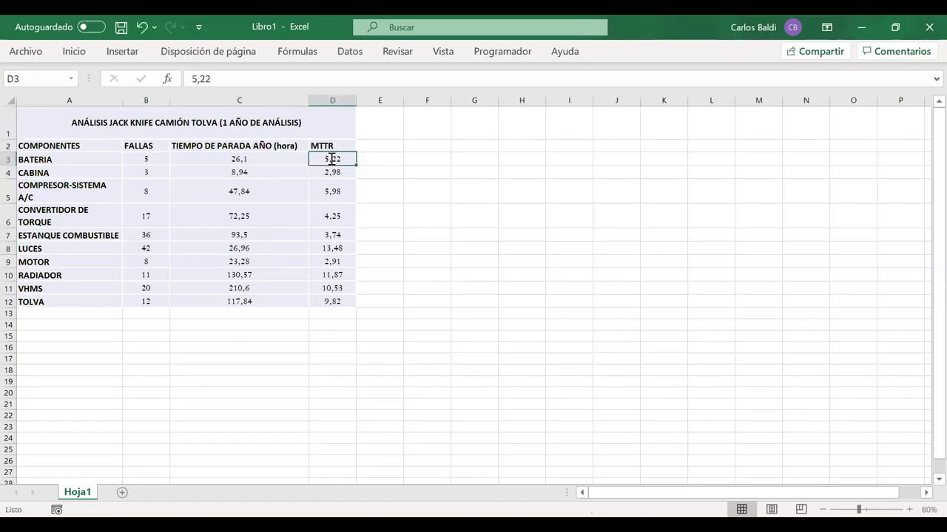
{"action": "type", "text": "="}
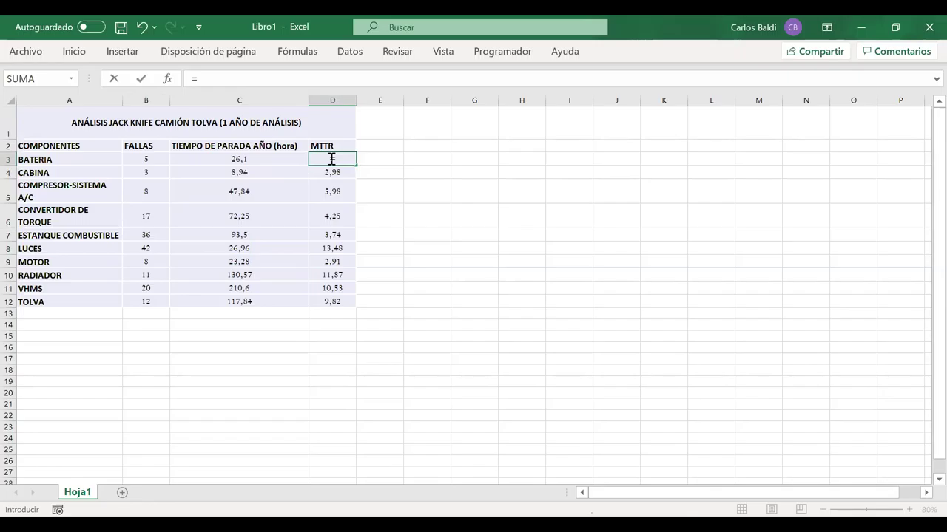
{"action": "left_click", "coordinate": [263, 159]}
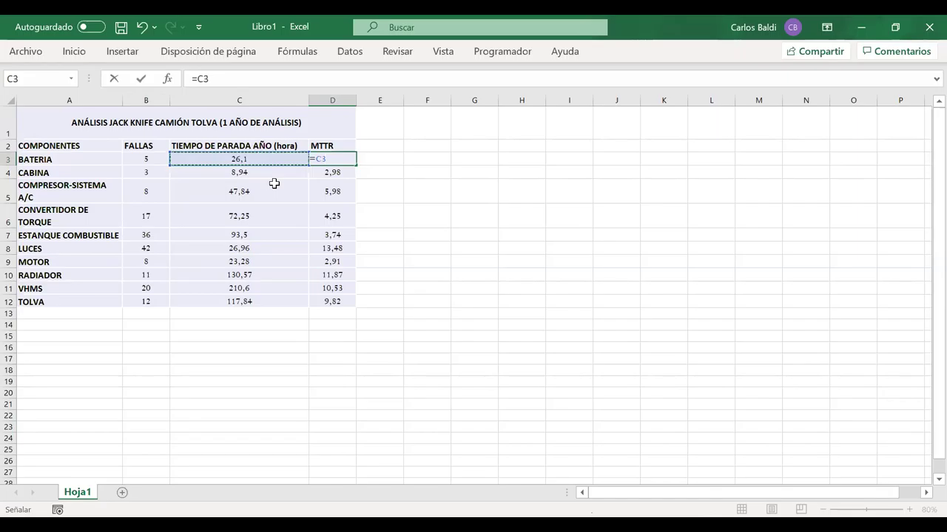
{"action": "type", "text": "/"}
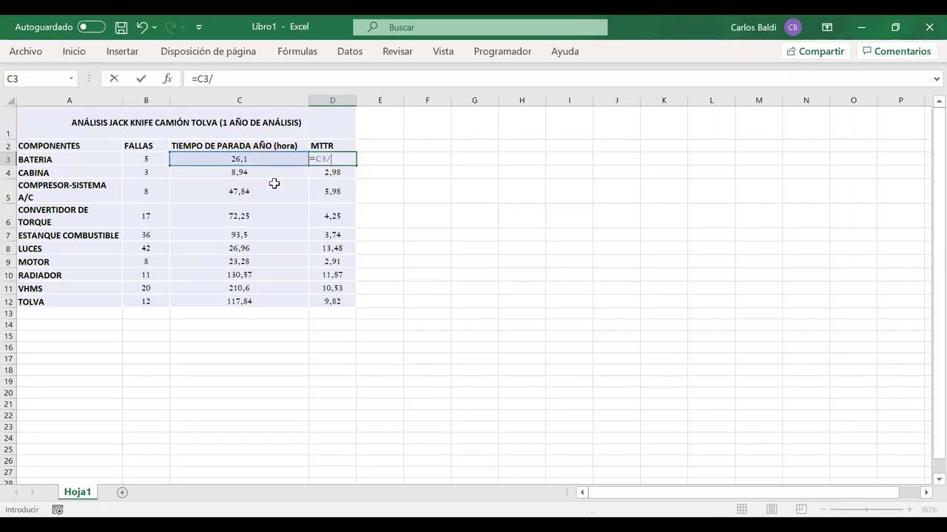
{"action": "left_click", "coordinate": [144, 159]}
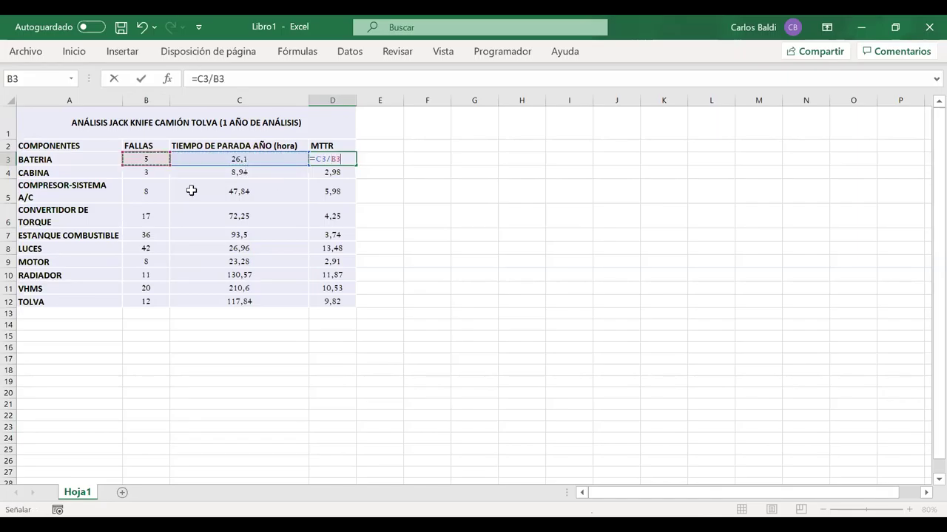
{"action": "key", "text": "Return"}
{"action": "left_click", "coordinate": [335, 159]}
{"action": "double_click", "coordinate": [355, 170]}
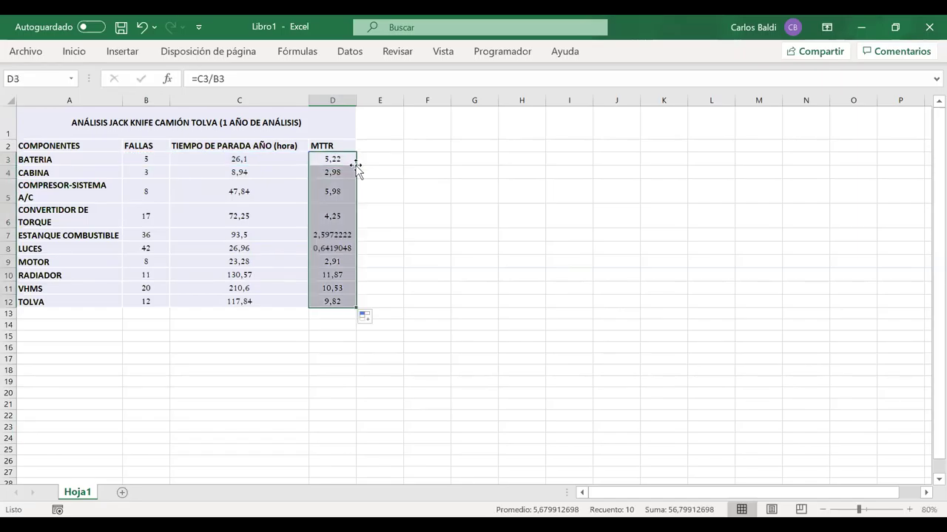
- Format the MTTR values in D3:D12 to show one decimal place
{"action": "left_click", "coordinate": [89, 53]}
{"action": "left_click", "coordinate": [387, 108]}
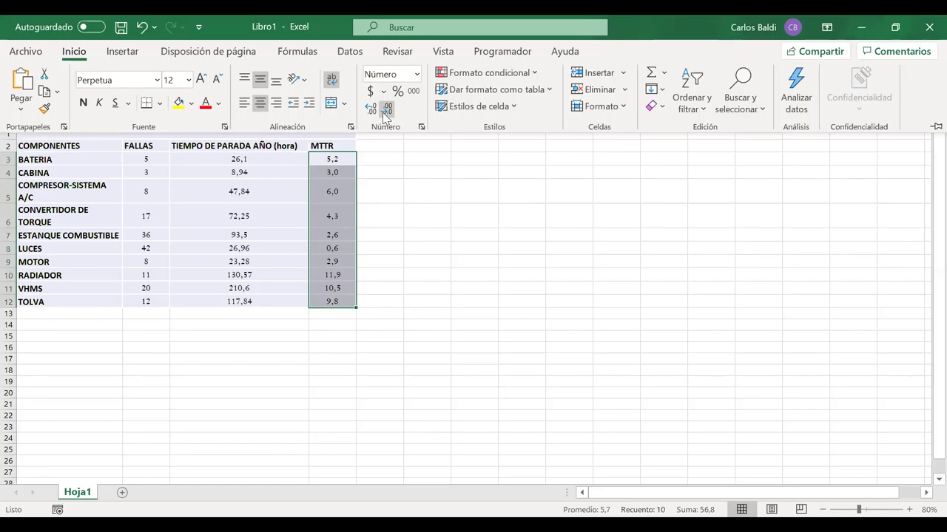
{"action": "left_click", "coordinate": [449, 360]}
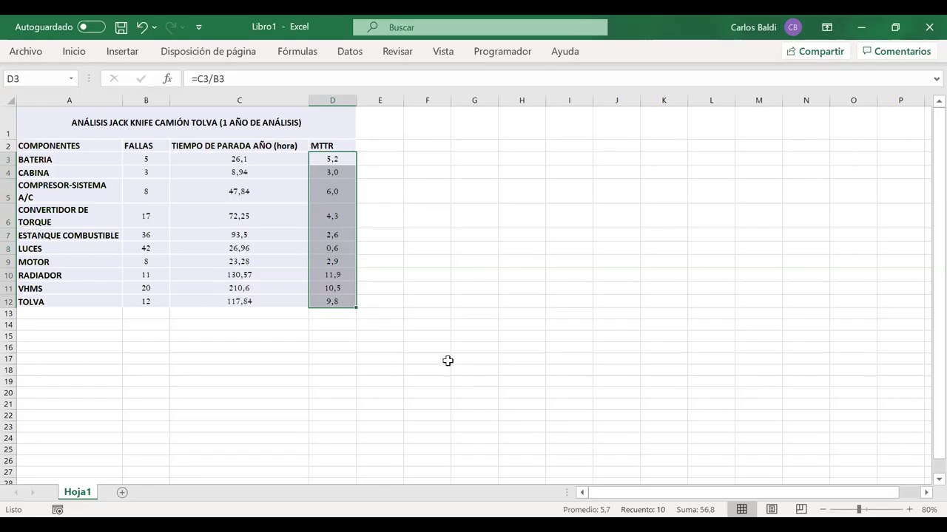
- Label cell A13 below TOLVA as PROMEDIO
{"action": "left_click", "coordinate": [72, 314]}
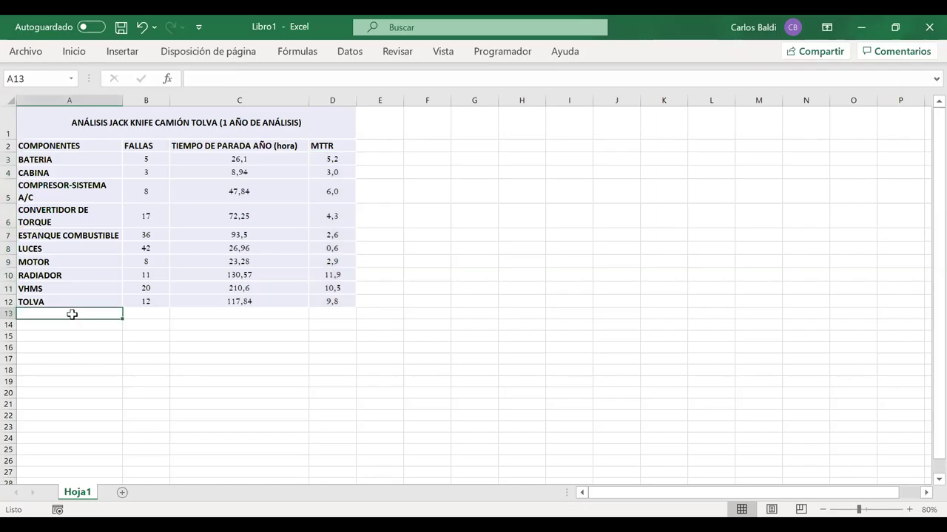
{"action": "type", "text": "PROMEDIO"}
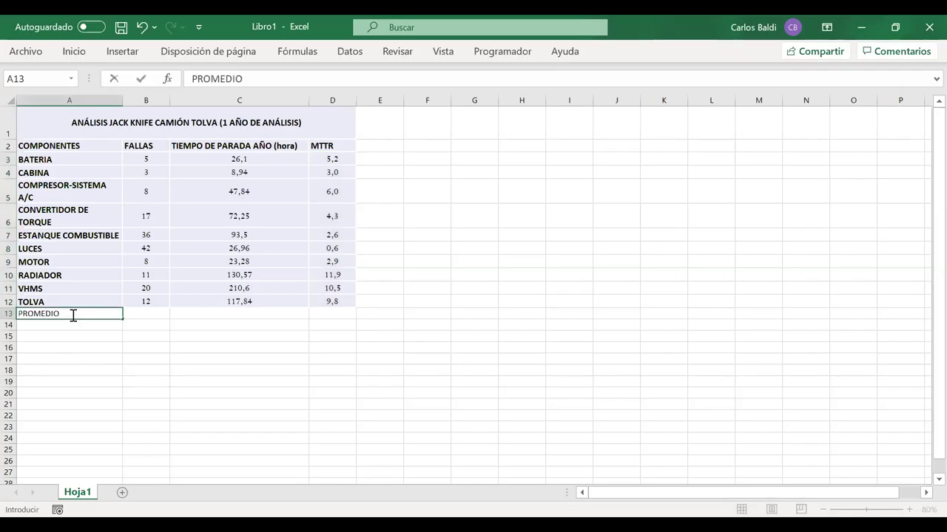
{"action": "key", "text": "Return"}
- Calculate the average number of failures in B13 with the PROMEDIO function over B3:B12
{"action": "left_click", "coordinate": [142, 314]}
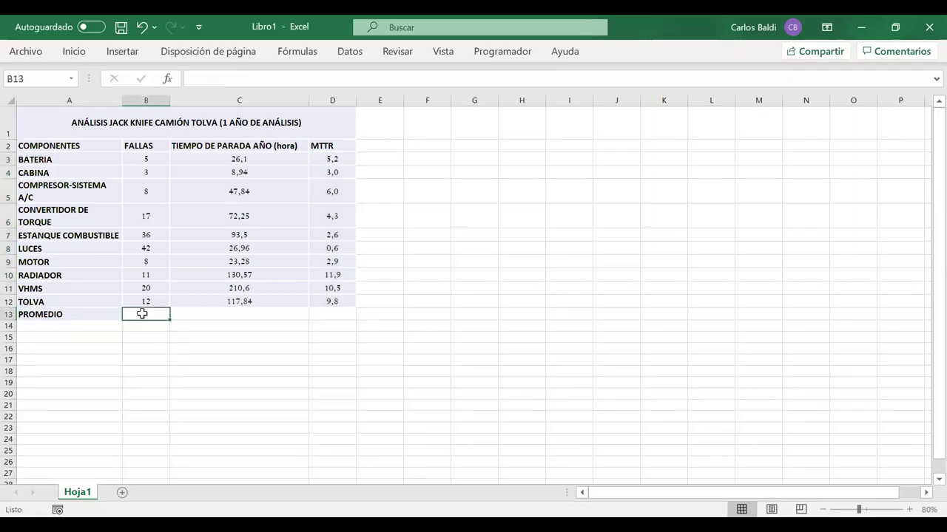
{"action": "type", "text": "="}
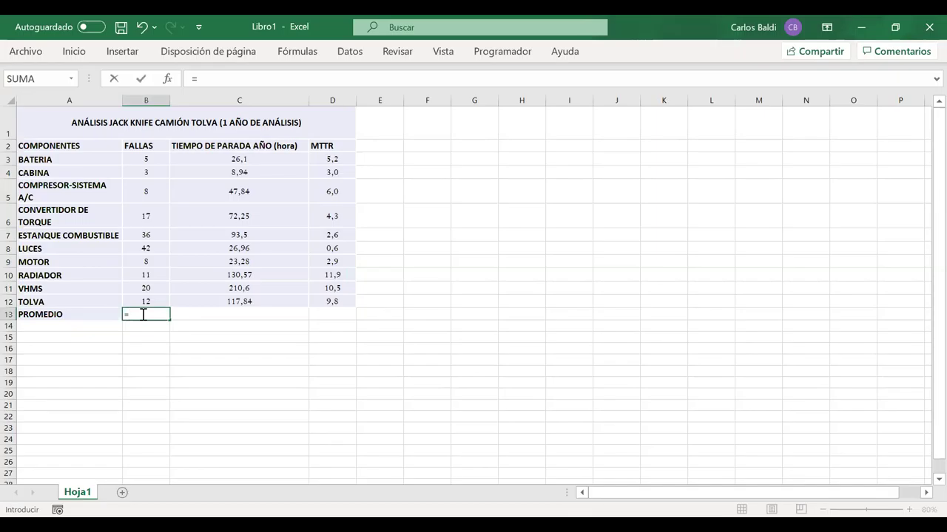
{"action": "type", "text": "PROMEDI"}
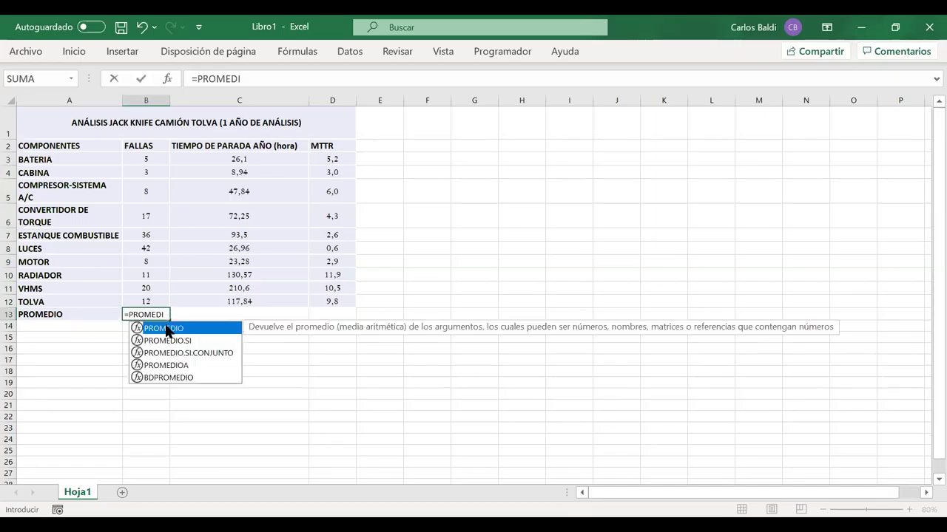
{"action": "key", "text": "Tab"}
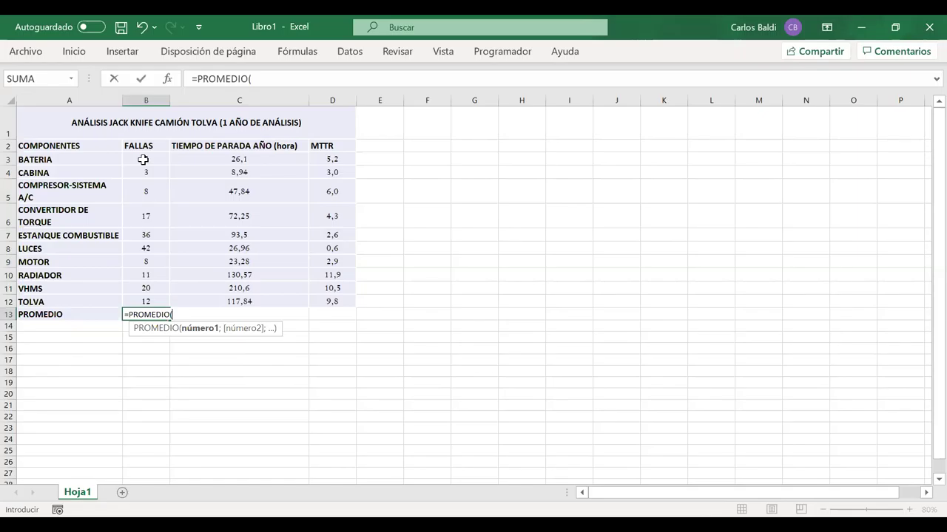
{"action": "left_click_drag", "start_coordinate": [142, 160], "coordinate": [138, 302]}
{"action": "key", "text": "Return"}
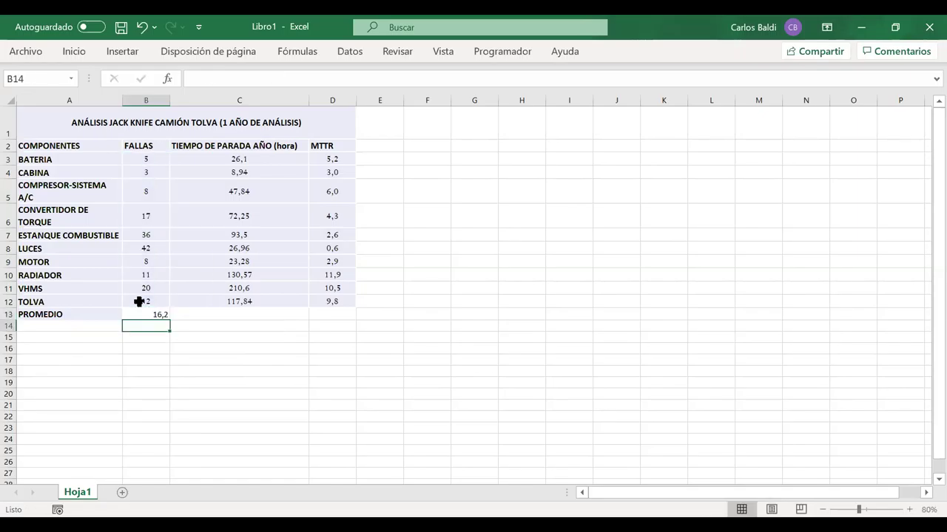
- Copy the cell formatting of B12 onto the failures average in B13
{"action": "left_click", "coordinate": [147, 313]}
{"action": "left_click", "coordinate": [144, 298]}
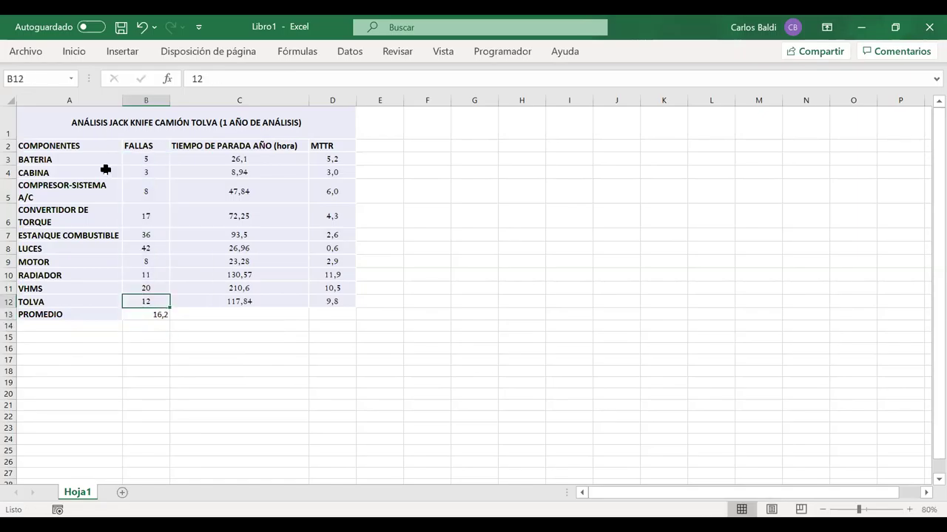
{"action": "left_click", "coordinate": [73, 52]}
{"action": "left_click", "coordinate": [44, 108]}
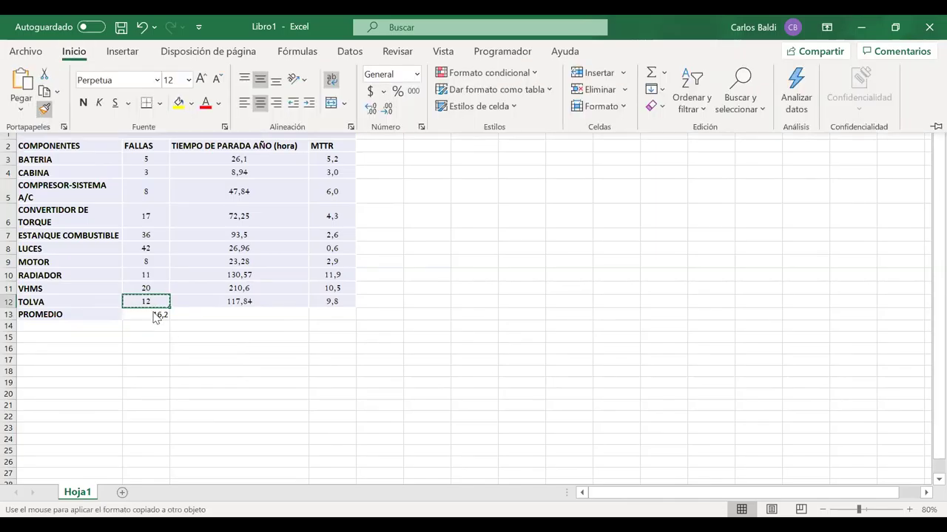
{"action": "left_click", "coordinate": [156, 316]}
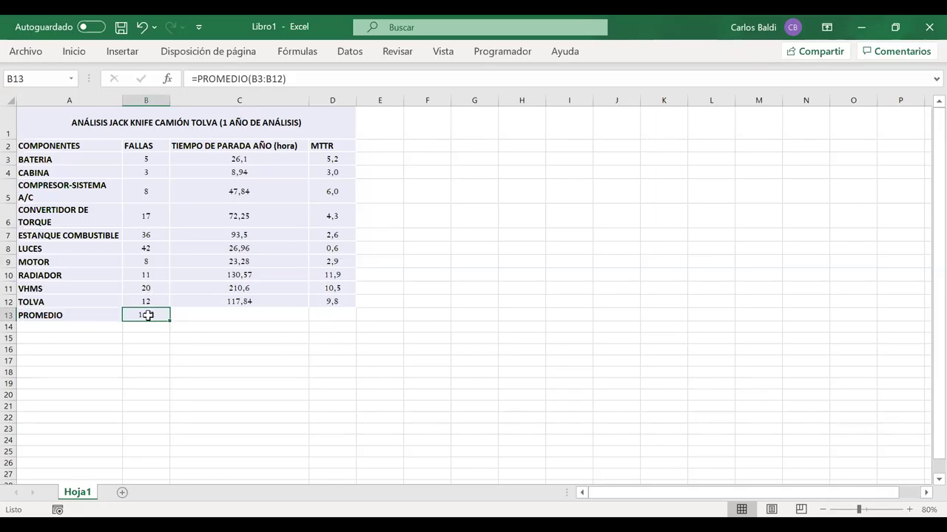
- Extend the average formula from B13 across to D13 and clear the downtime average in C13
{"action": "left_click_drag", "start_coordinate": [170, 320], "coordinate": [336, 319]}
{"action": "left_click", "coordinate": [260, 314]}
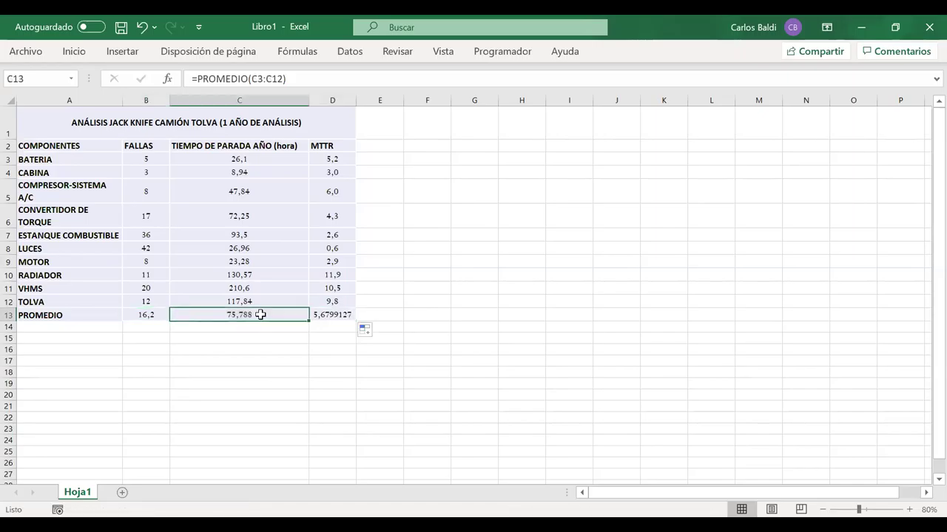
{"action": "key", "text": "Delete"}
- Format the MTTR average in D13 to show one decimal place
{"action": "left_click", "coordinate": [339, 316]}
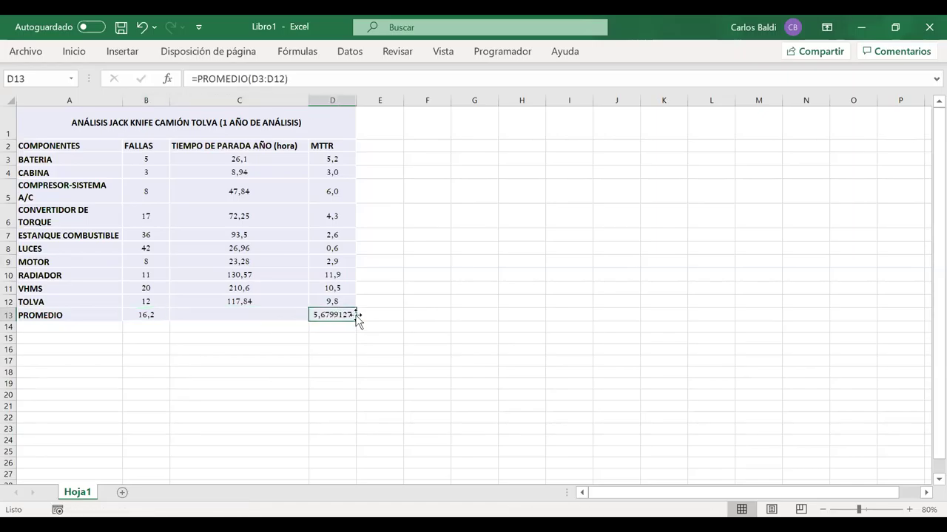
{"action": "left_click", "coordinate": [75, 52]}
{"action": "left_click", "coordinate": [387, 109]}
{"action": "left_click", "coordinate": [388, 109]}
{"action": "left_click", "coordinate": [388, 109]}
{"action": "left_click", "coordinate": [387, 109]}
{"action": "left_click", "coordinate": [387, 109]}
{"action": "left_click", "coordinate": [388, 109]}
{"action": "left_click", "coordinate": [387, 109]}
{"action": "left_click", "coordinate": [388, 109]}
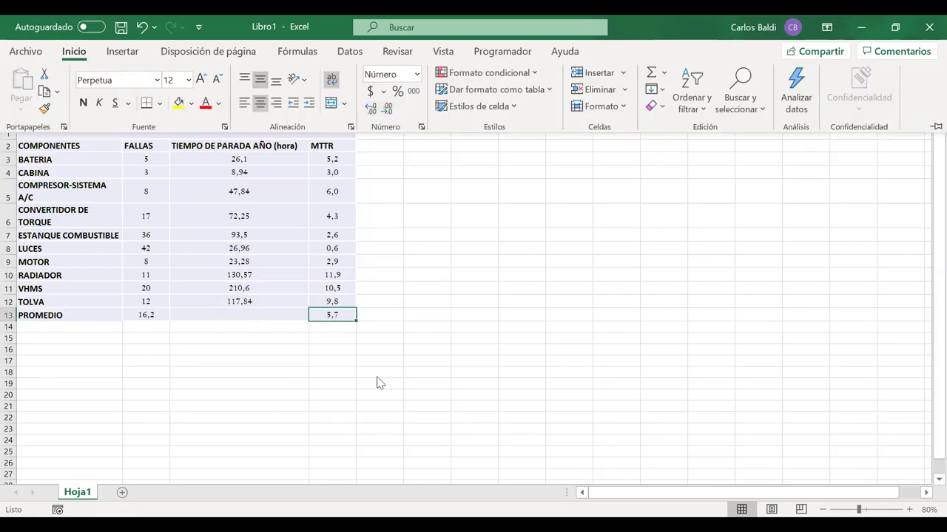
- Remove the shading from C13 by filling it upward from the blank cell C14
{"action": "left_click", "coordinate": [245, 320]}
{"action": "left_click", "coordinate": [245, 324]}
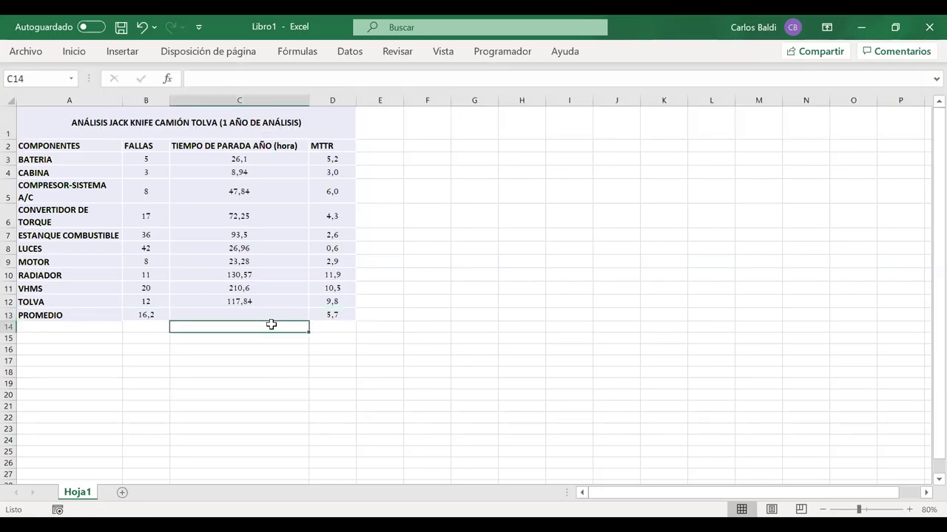
{"action": "left_click_drag", "start_coordinate": [308, 332], "coordinate": [308, 314]}
{"action": "left_click", "coordinate": [431, 324]}
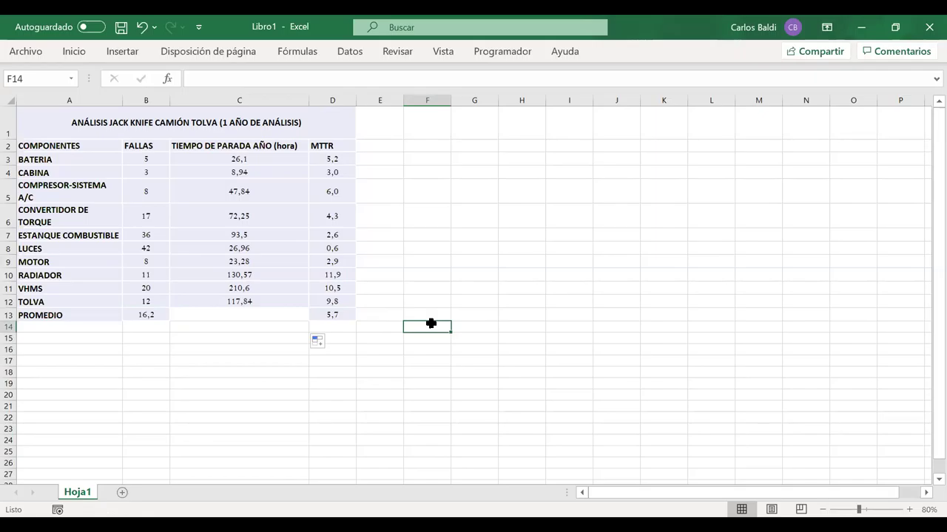
- Insert an X Y scatter chart (Dispersión) from the component names and failures in A3:B12 and the MTTR values in D3:D12
{"action": "left_click_drag", "start_coordinate": [59, 159], "coordinate": [137, 299]}
{"action": "left_click", "coordinate": [98, 162]}
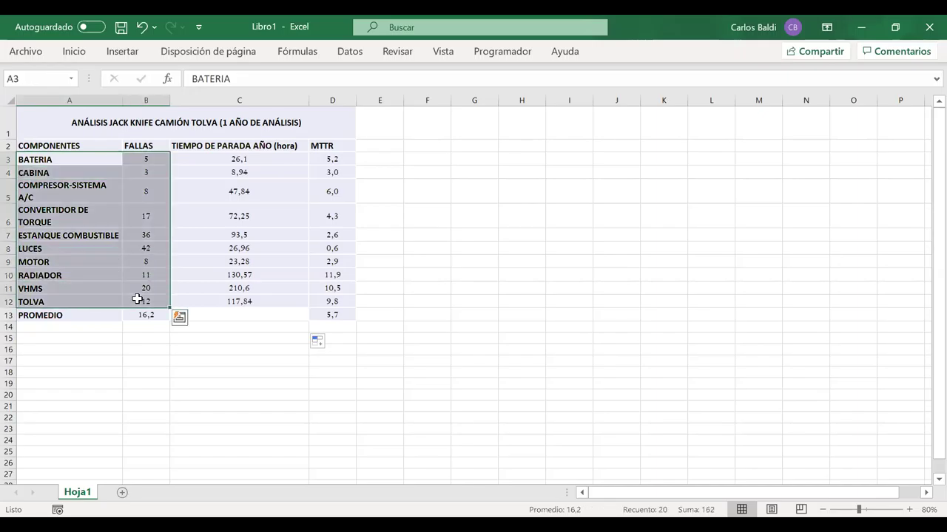
{"action": "key", "text": "alt+shift+F10"}
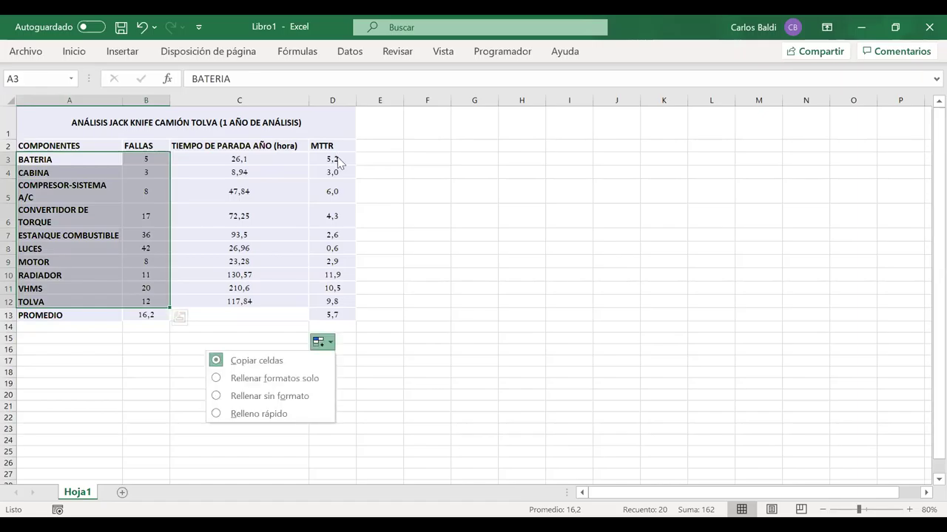
{"action": "left_click_drag", "start_coordinate": [336, 162], "coordinate": [325, 297]}
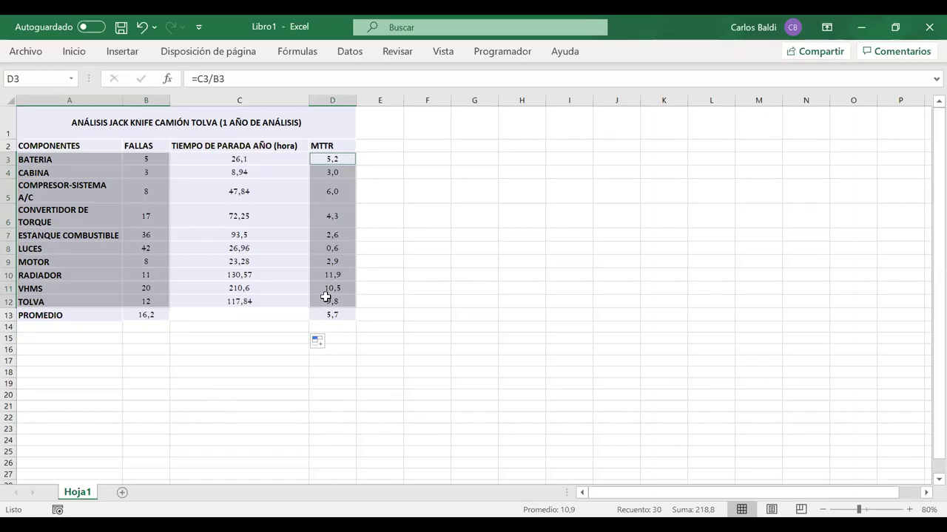
{"action": "left_click", "coordinate": [129, 52]}
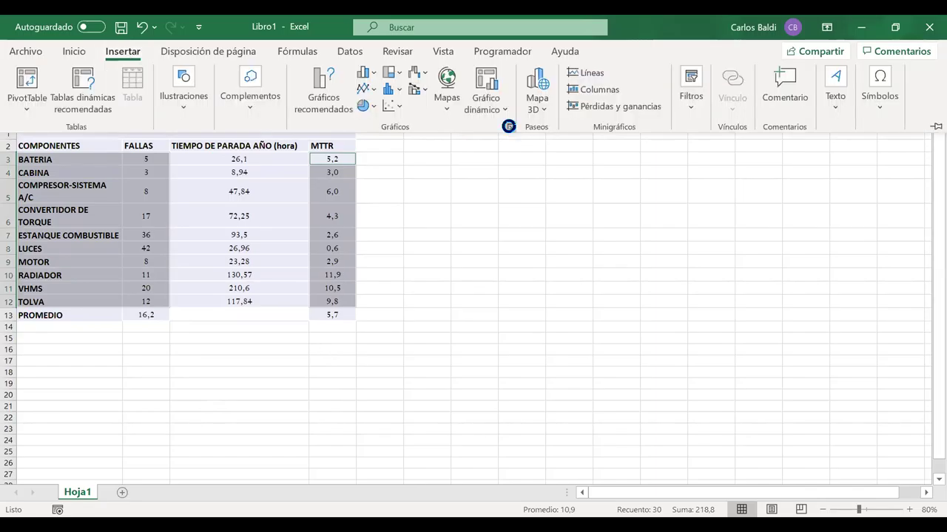
{"action": "left_click", "coordinate": [508, 126]}
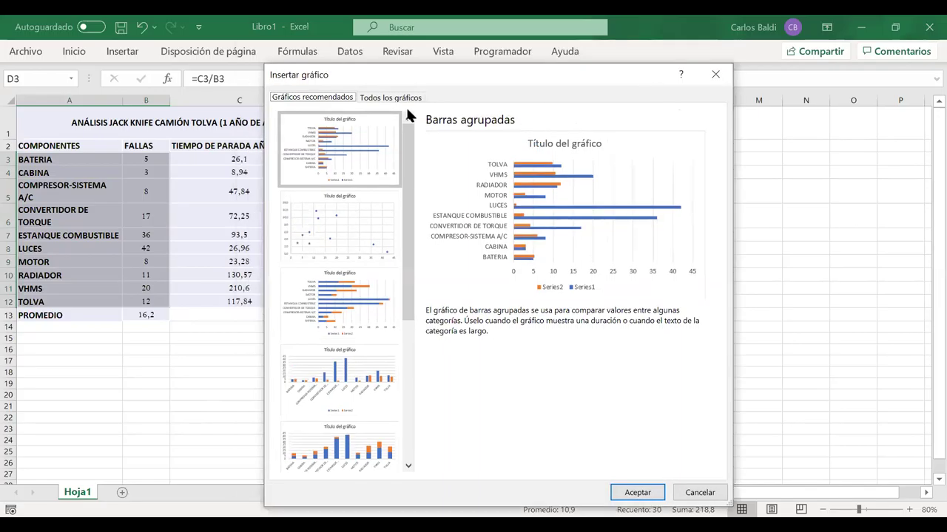
{"action": "left_click", "coordinate": [396, 101]}
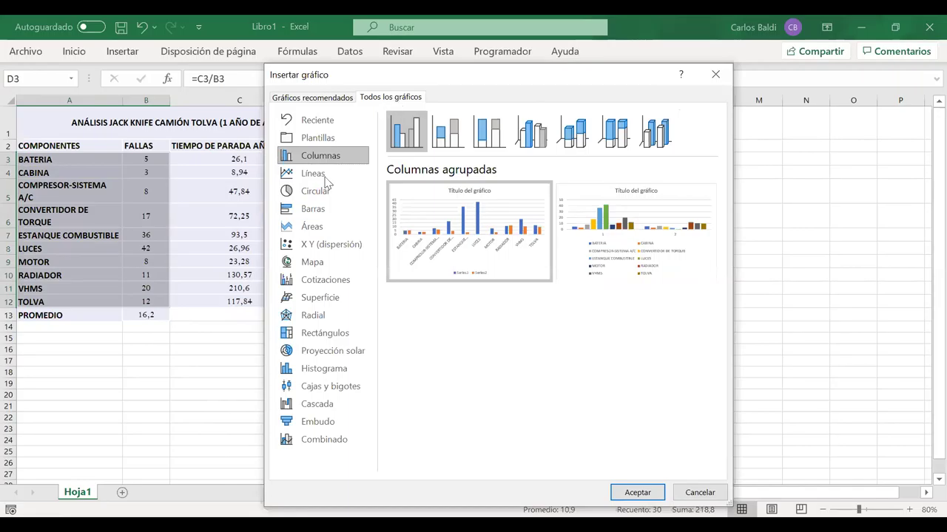
{"action": "left_click", "coordinate": [339, 246]}
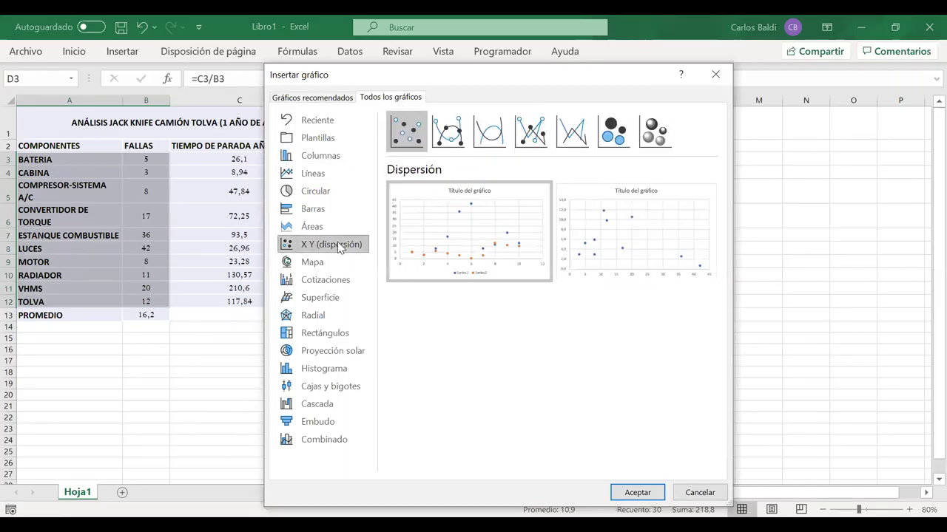
{"action": "mouse_move", "coordinate": [465, 238]}
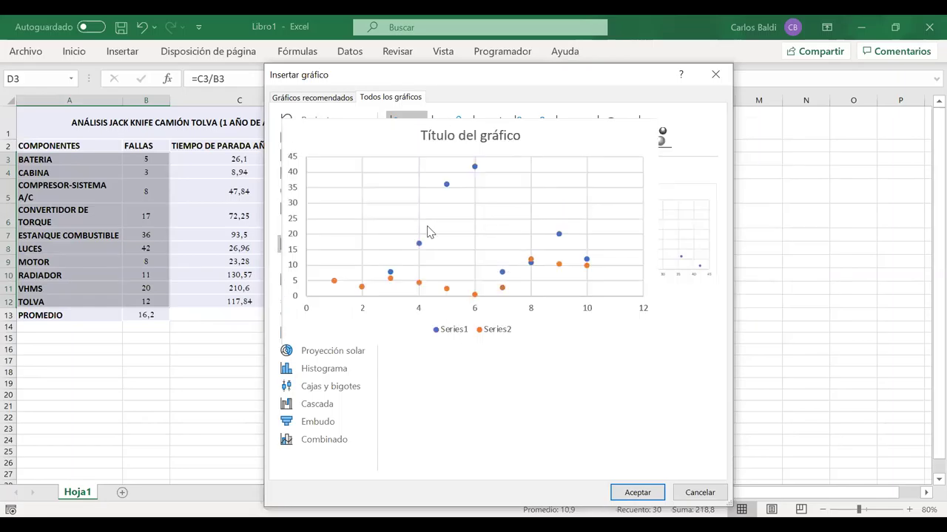
{"action": "left_click", "coordinate": [633, 499]}
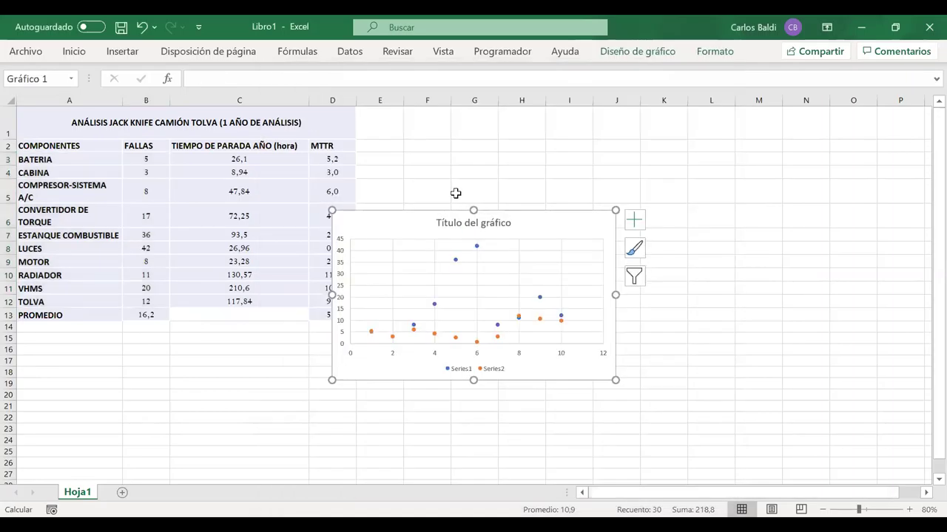
- Move the scatter chart beside the table and enlarge it to span roughly columns E to M and rows 1 to 20
{"action": "left_click_drag", "start_coordinate": [411, 217], "coordinate": [515, 138]}
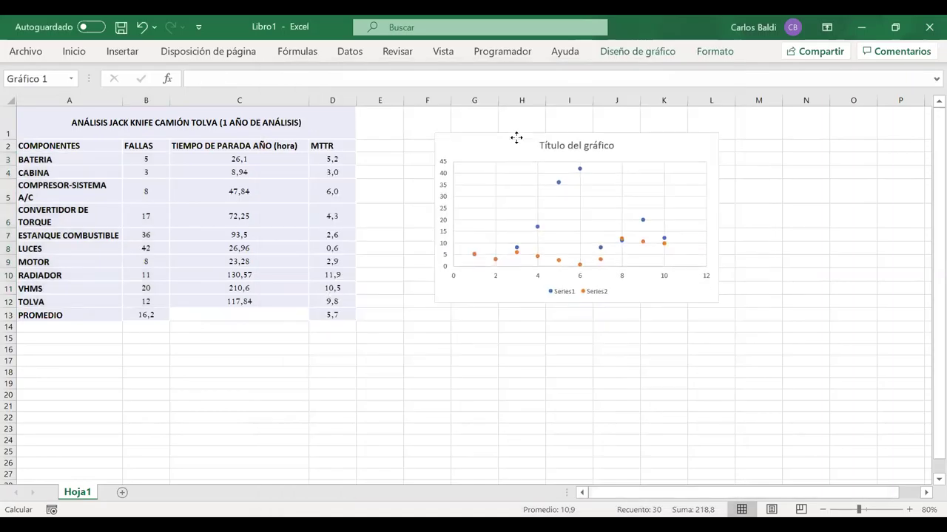
{"action": "left_click_drag", "start_coordinate": [785, 357], "coordinate": [837, 401]}
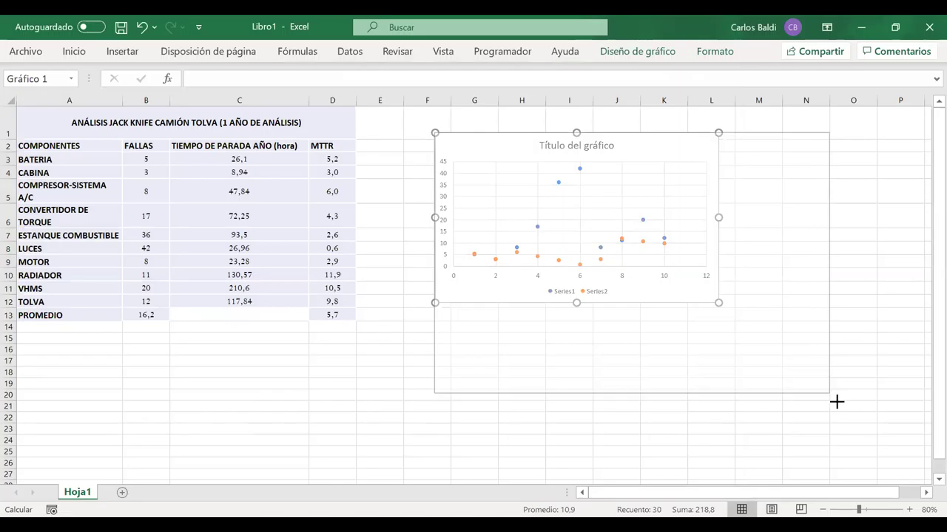
{"action": "left_click_drag", "start_coordinate": [545, 145], "coordinate": [489, 132]}
{"action": "left_click_drag", "start_coordinate": [790, 398], "coordinate": [794, 403]}
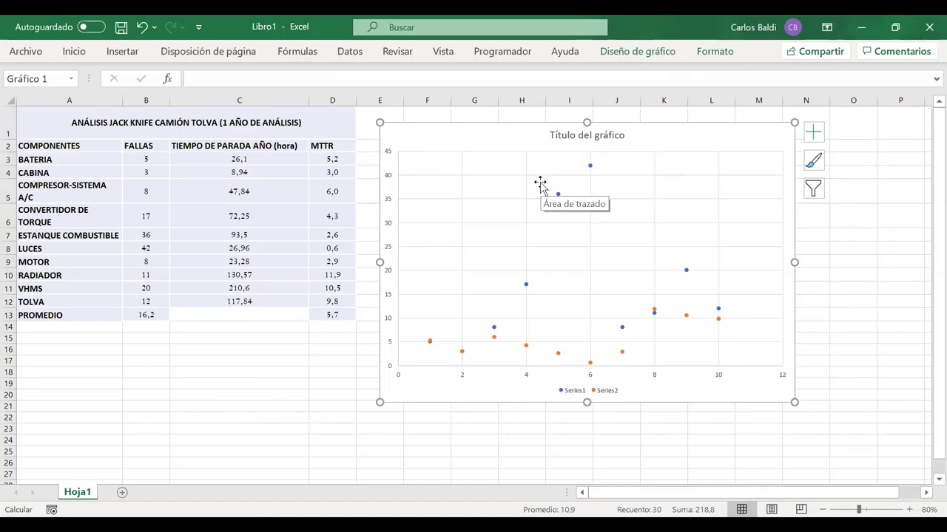
- Delete the legend and the title from the scatter chart
{"action": "left_click", "coordinate": [579, 393]}
{"action": "key", "text": "Delete"}
{"action": "left_click", "coordinate": [603, 136]}
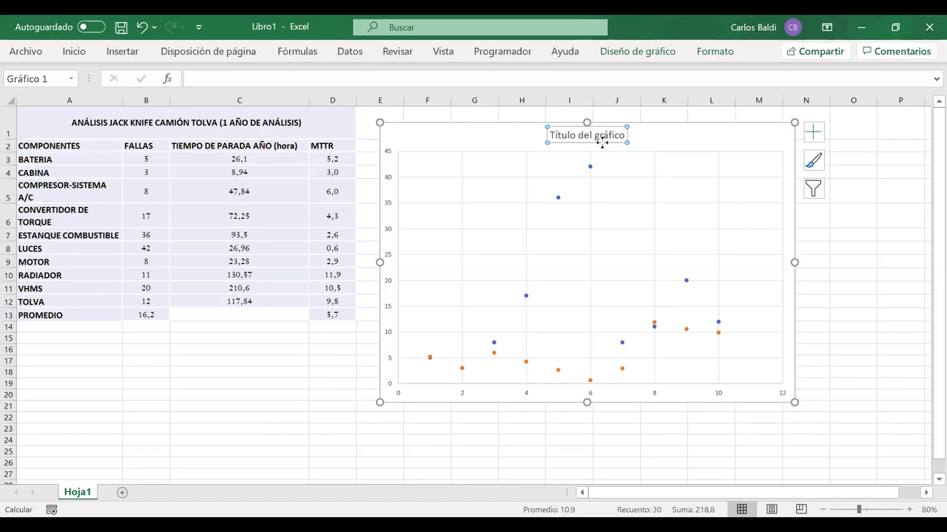
{"action": "key", "text": "Delete"}
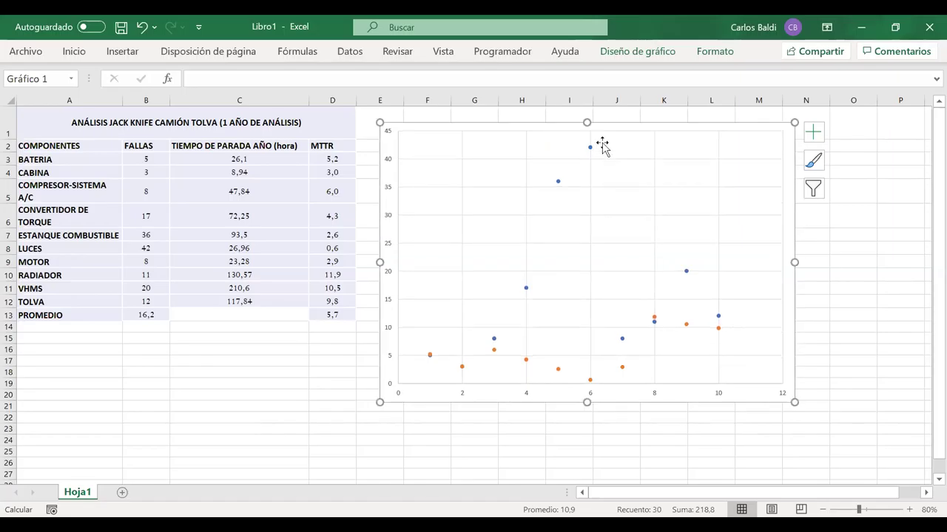
- Delete the vertical and horizontal gridlines from the scatter chart
{"action": "left_click", "coordinate": [591, 231]}
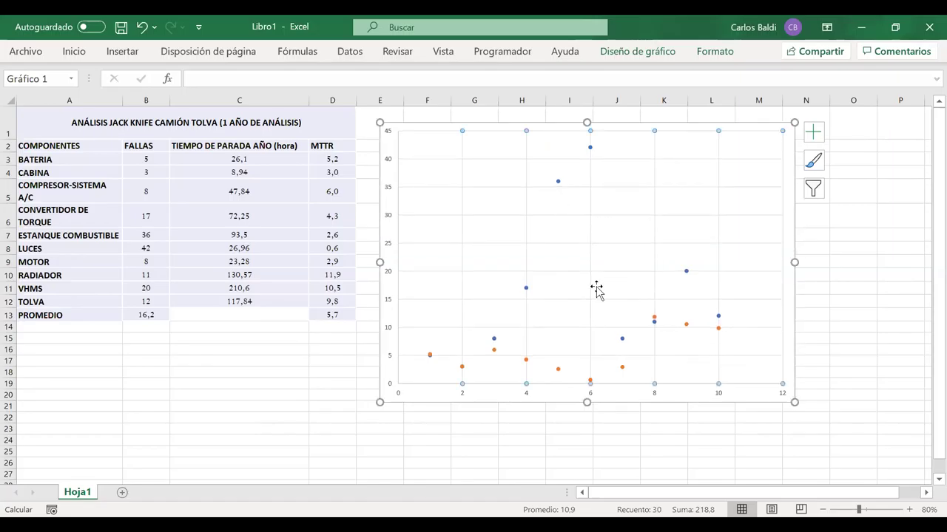
{"action": "key", "text": "Delete"}
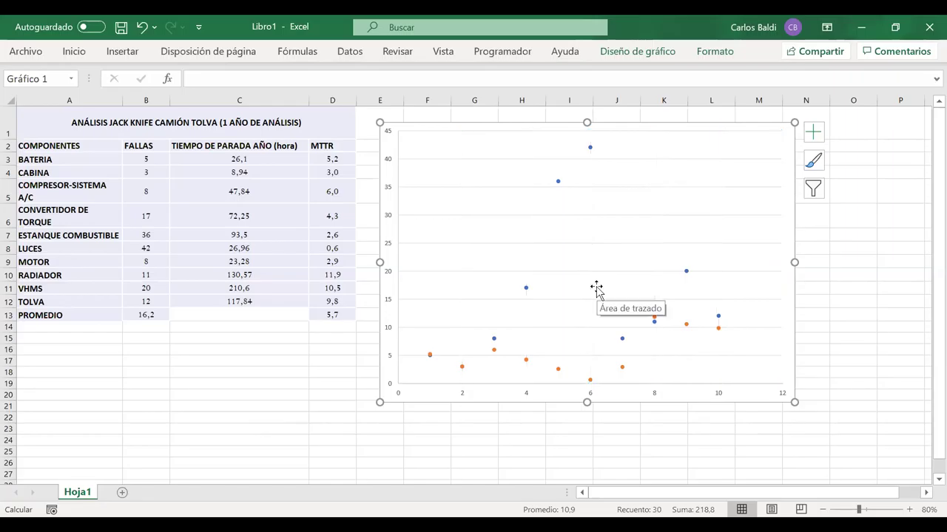
{"action": "left_click", "coordinate": [557, 215]}
{"action": "key", "text": "Delete"}
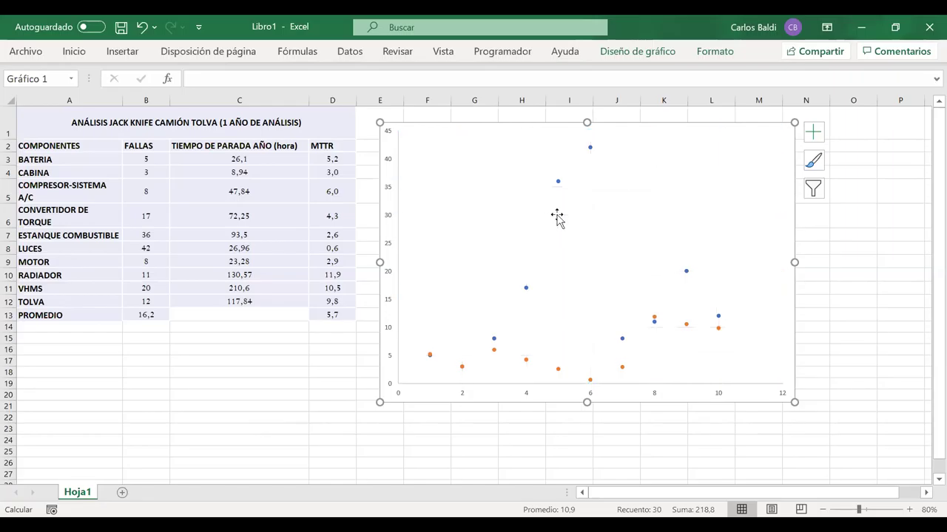
- Open the chart's data source selection and remove Series2
{"action": "right_click", "coordinate": [569, 263]}
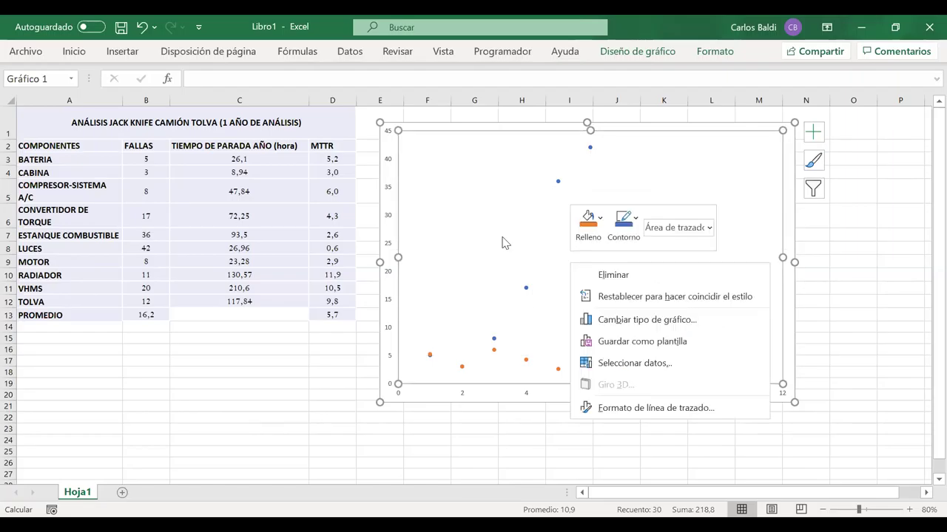
{"action": "key", "text": "Escape"}
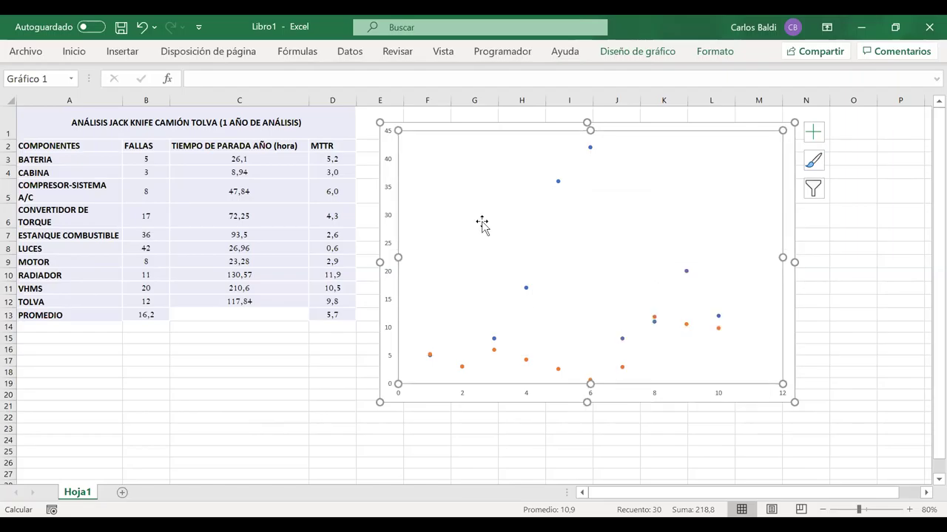
{"action": "right_click", "coordinate": [560, 248]}
{"action": "left_click", "coordinate": [598, 346]}
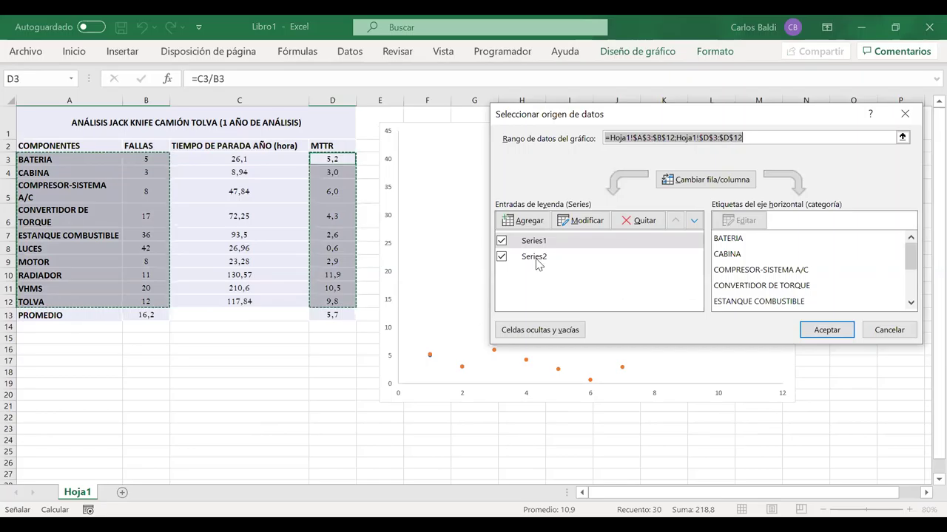
{"action": "left_click", "coordinate": [536, 259]}
{"action": "left_click", "coordinate": [616, 223]}
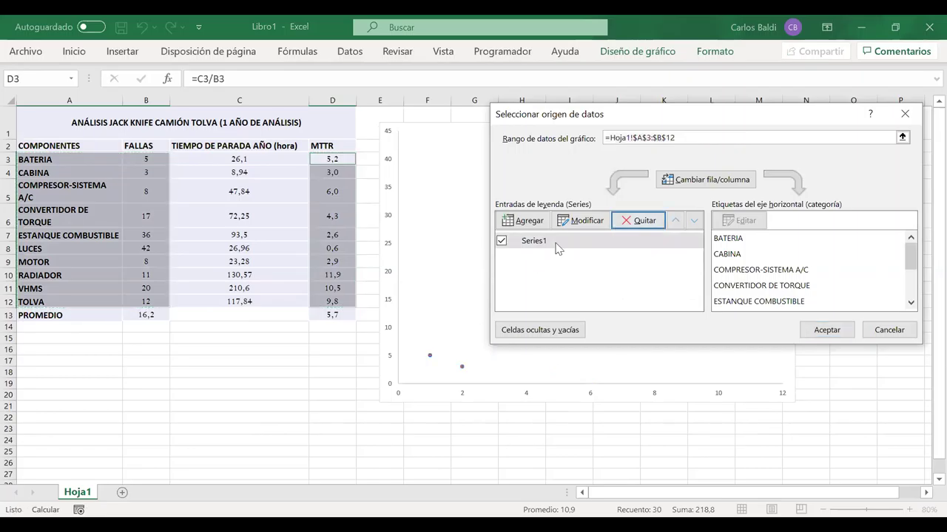
- Add a BATERIA series named from A3 with X value B3 and Y value D3, and remove Series1
{"action": "left_click", "coordinate": [525, 221]}
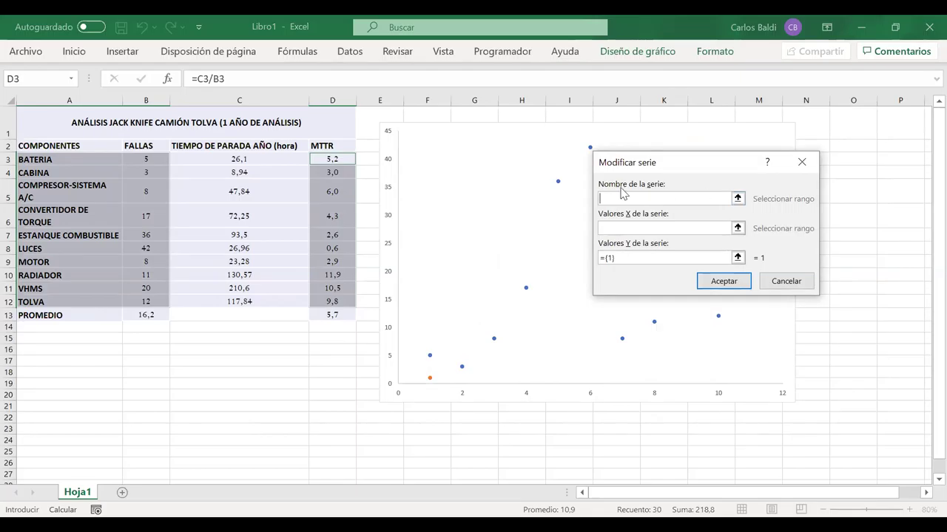
{"action": "left_click", "coordinate": [56, 158]}
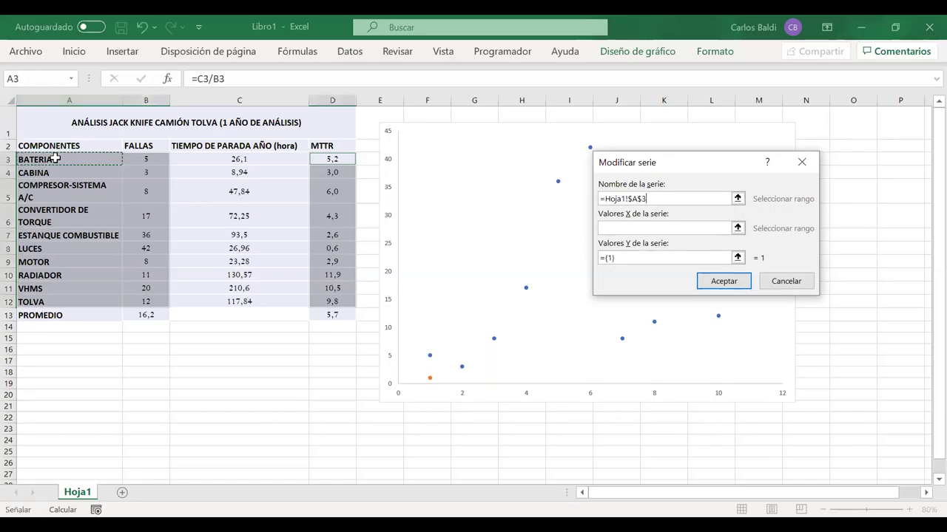
{"action": "left_click", "coordinate": [628, 229]}
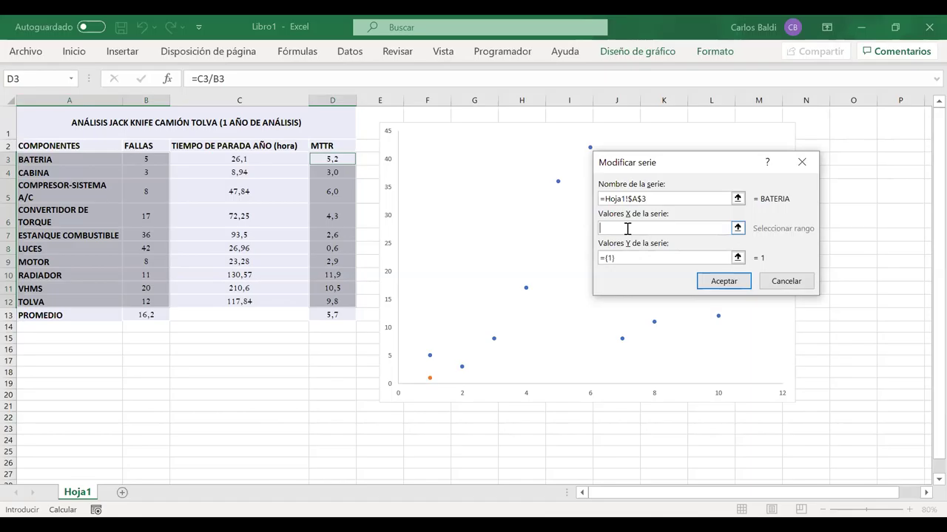
{"action": "left_click", "coordinate": [135, 159]}
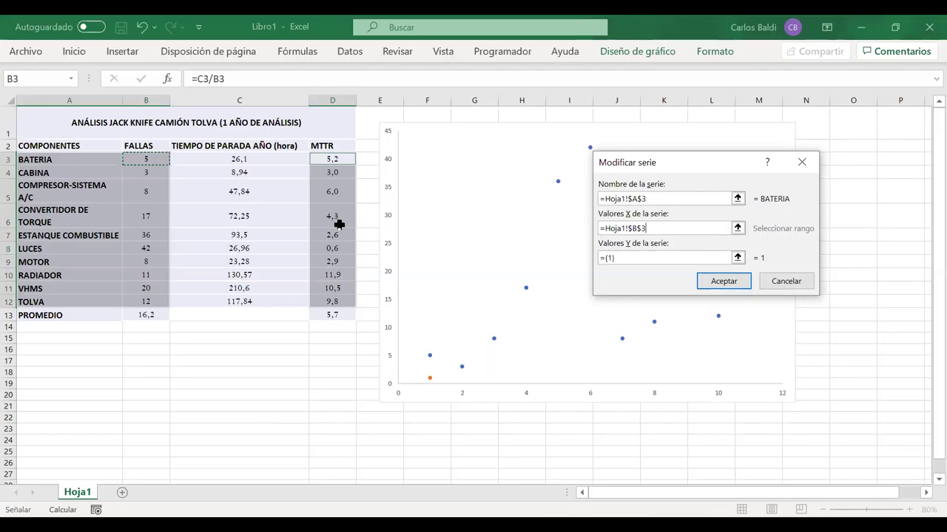
{"action": "key", "text": "Tab"}
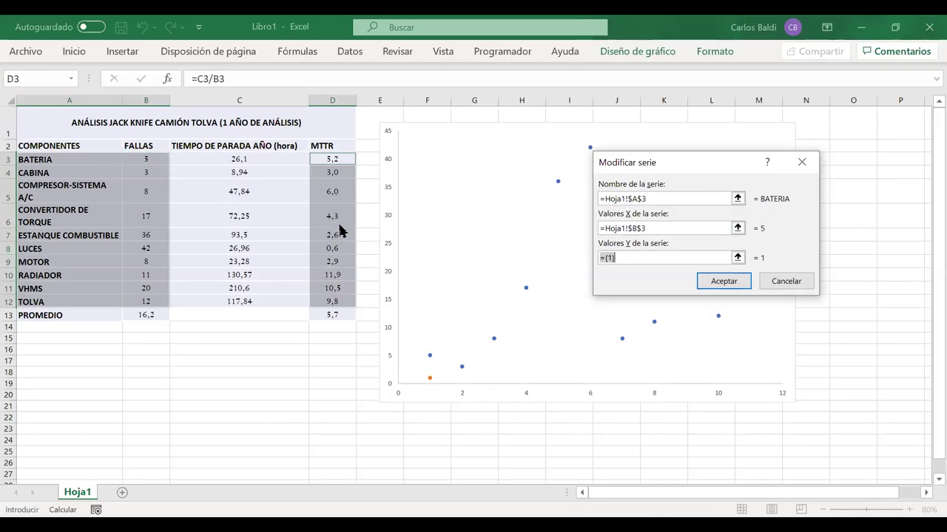
{"action": "key", "text": "BackSpace"}
{"action": "left_click", "coordinate": [341, 161]}
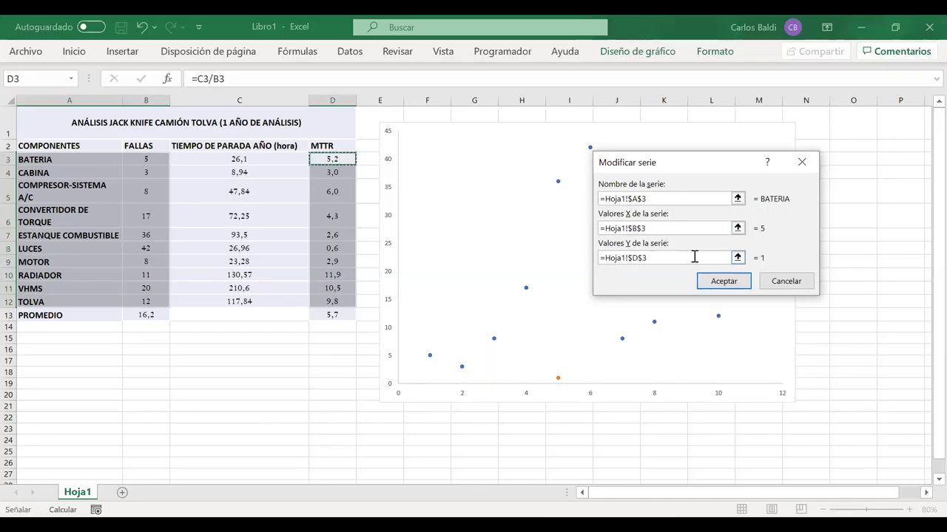
{"action": "left_click", "coordinate": [722, 282]}
{"action": "left_click", "coordinate": [543, 243]}
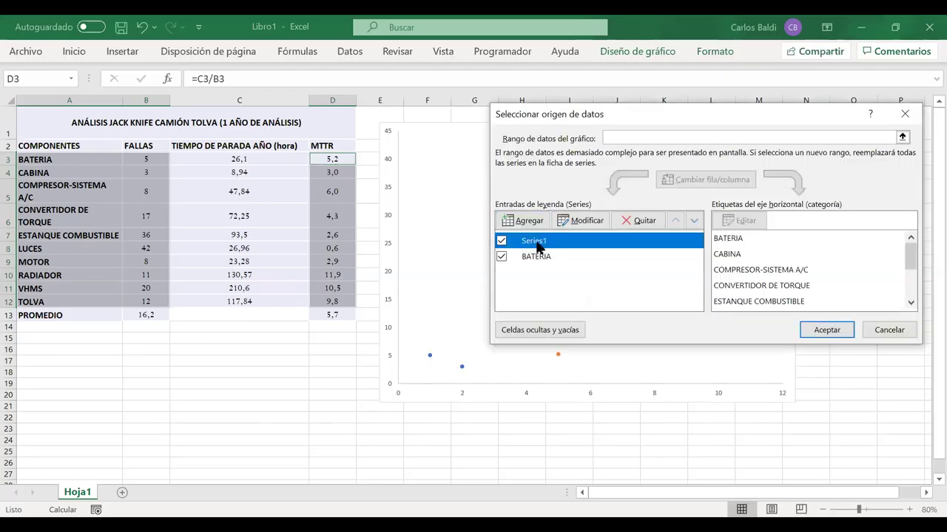
{"action": "left_click", "coordinate": [638, 220]}
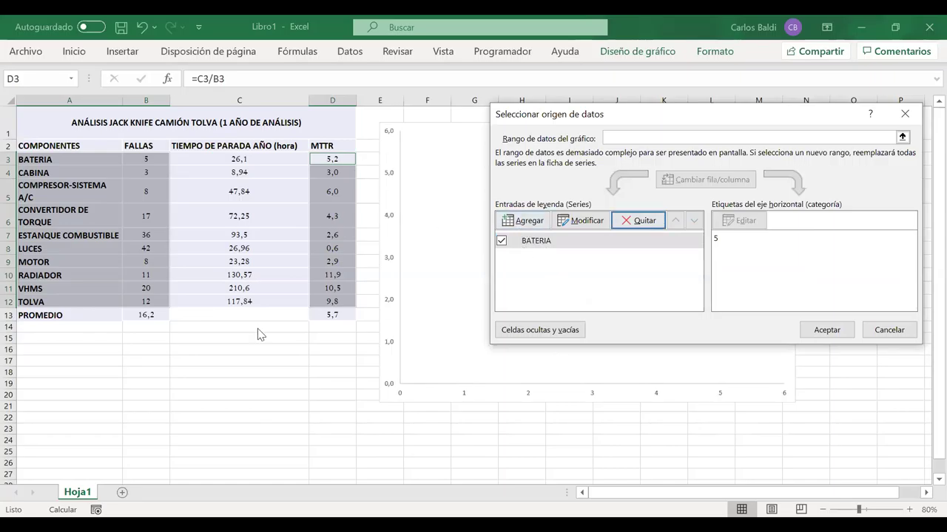
- Add a CABINA series named from A4 with X value B4 and Y value D4
{"action": "left_click", "coordinate": [527, 220]}
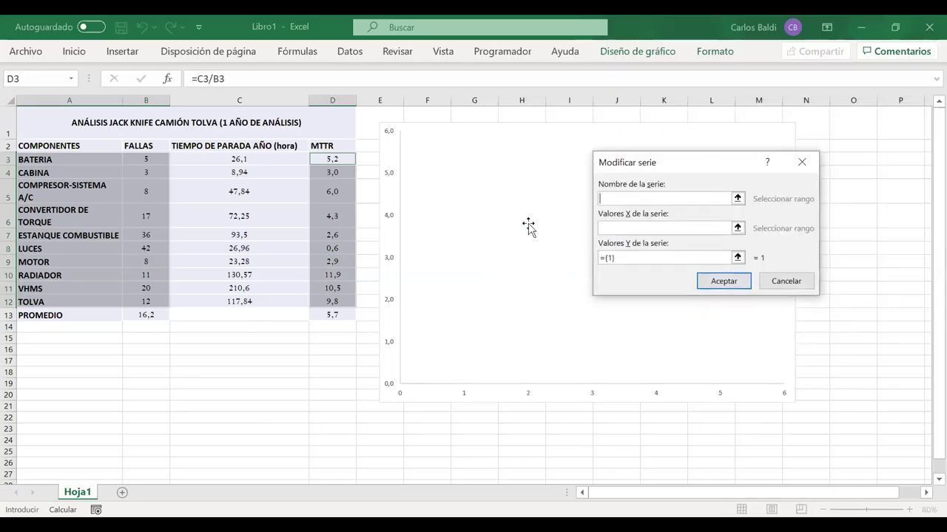
{"action": "left_click", "coordinate": [59, 173]}
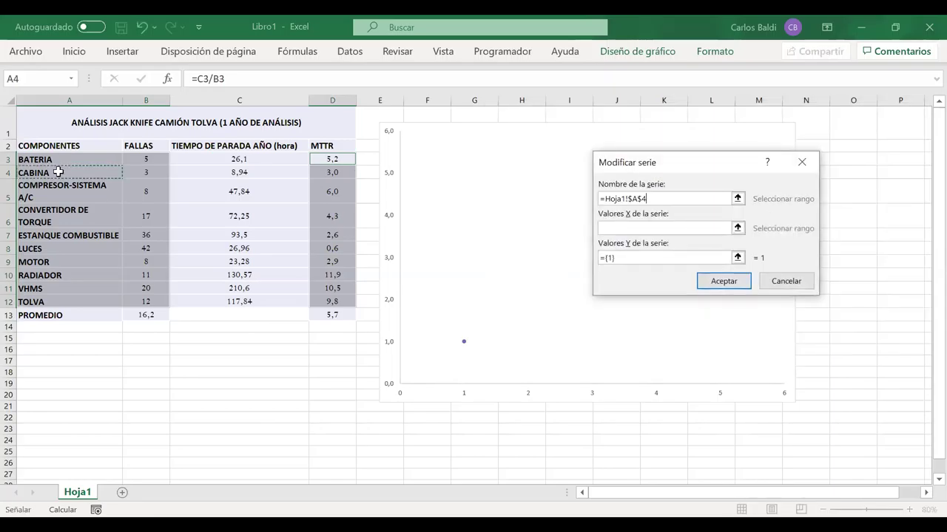
{"action": "key", "text": "Tab"}
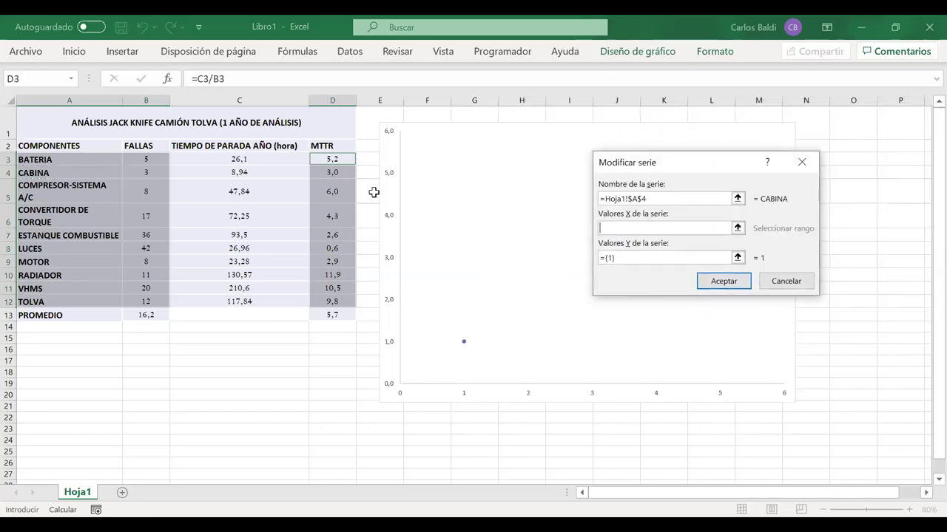
{"action": "left_click", "coordinate": [155, 173]}
{"action": "key", "text": "Tab"}
{"action": "left_click", "coordinate": [346, 172]}
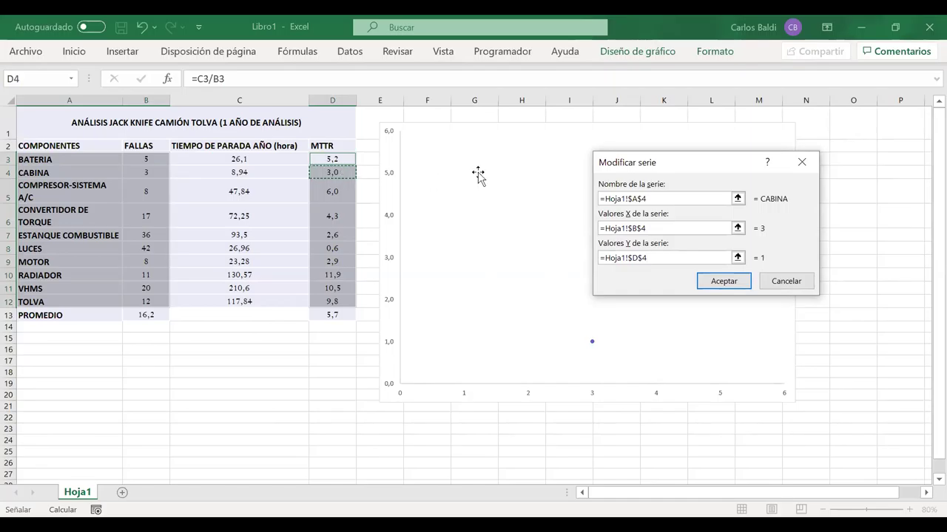
{"action": "left_click", "coordinate": [650, 231]}
{"action": "left_click", "coordinate": [724, 282]}
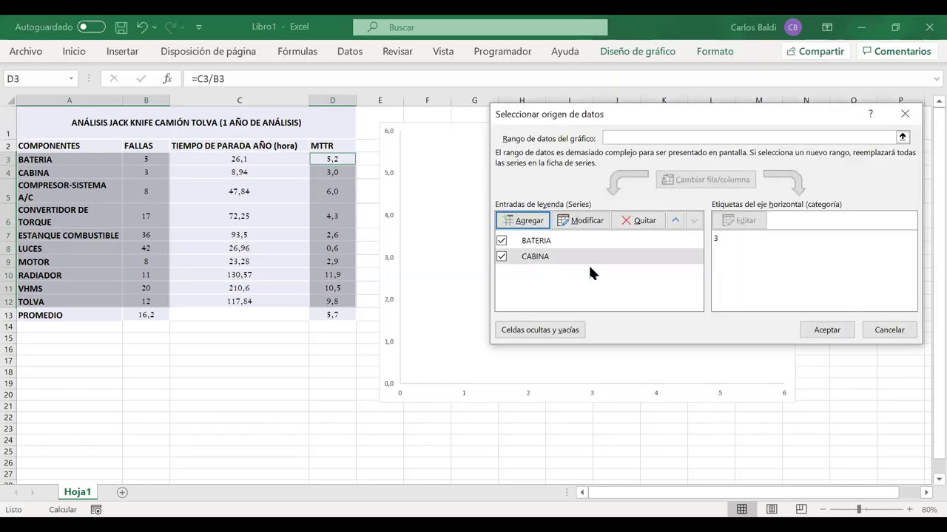
- Add a COMPRESOR-SISTEMA A/C series named from A5 with X value B5 and Y value D5
{"action": "left_click", "coordinate": [520, 219]}
{"action": "left_click", "coordinate": [81, 192]}
{"action": "key", "text": "Tab"}
{"action": "left_click", "coordinate": [144, 199]}
{"action": "key", "text": "Tab"}
{"action": "left_click", "coordinate": [335, 193]}
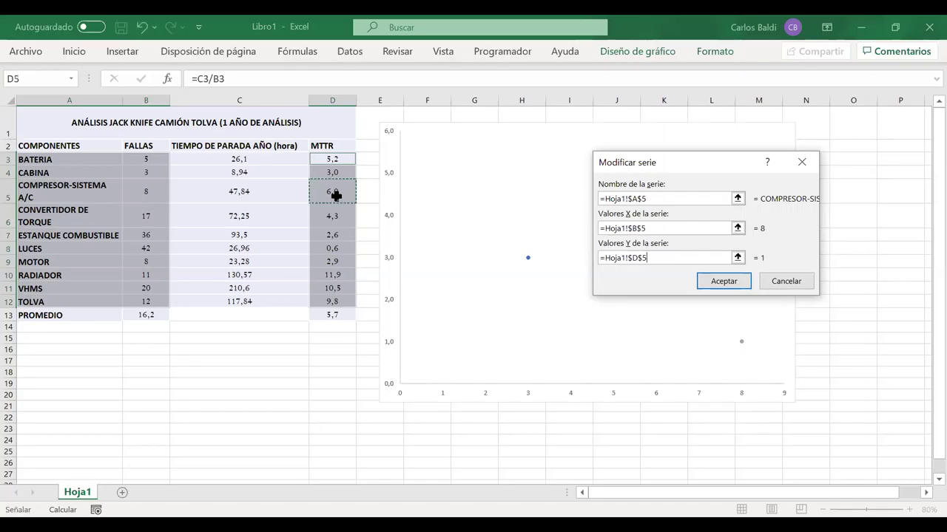
{"action": "key", "text": "Return"}
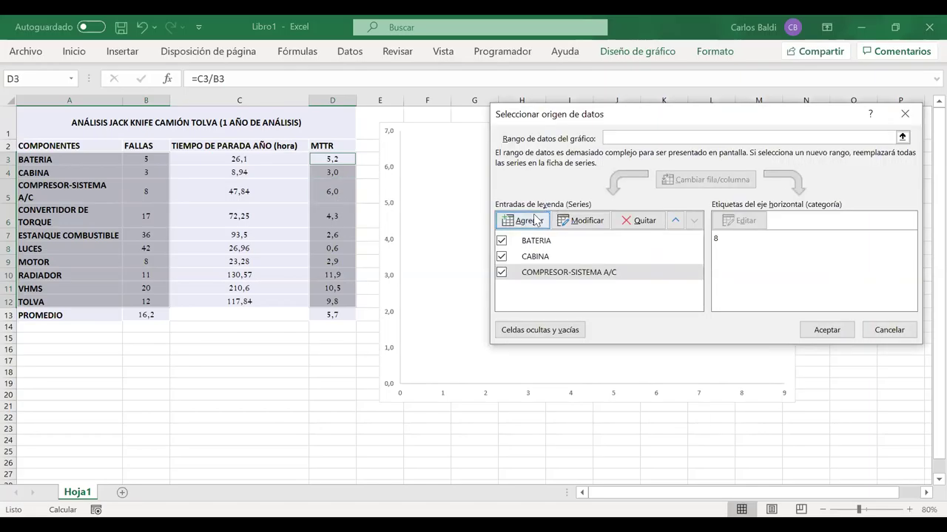
- Add a CONVERTIDOR DE TORQUE series named from A6 with X value B6 and Y value D6
{"action": "left_click", "coordinate": [534, 220]}
{"action": "left_click", "coordinate": [48, 220]}
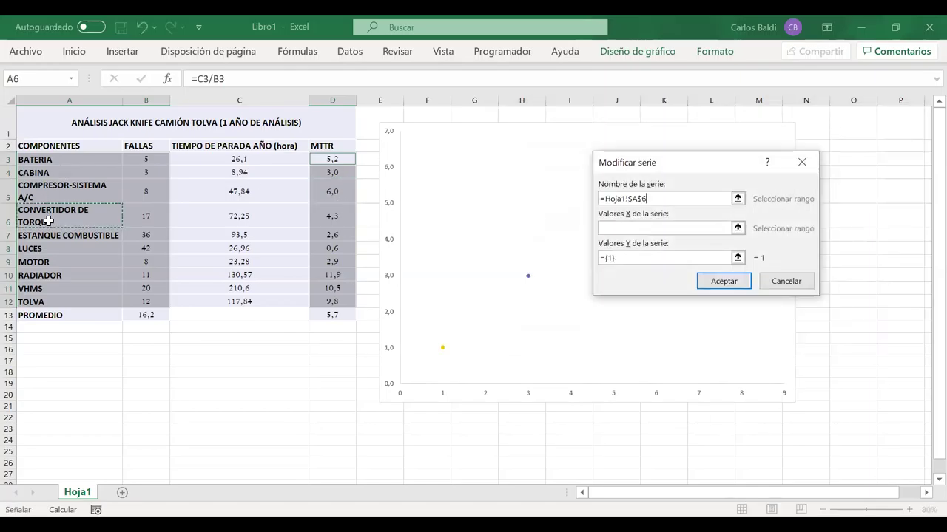
{"action": "key", "text": "Tab"}
{"action": "left_click", "coordinate": [142, 220]}
{"action": "key", "text": "Tab"}
{"action": "left_click", "coordinate": [333, 216]}
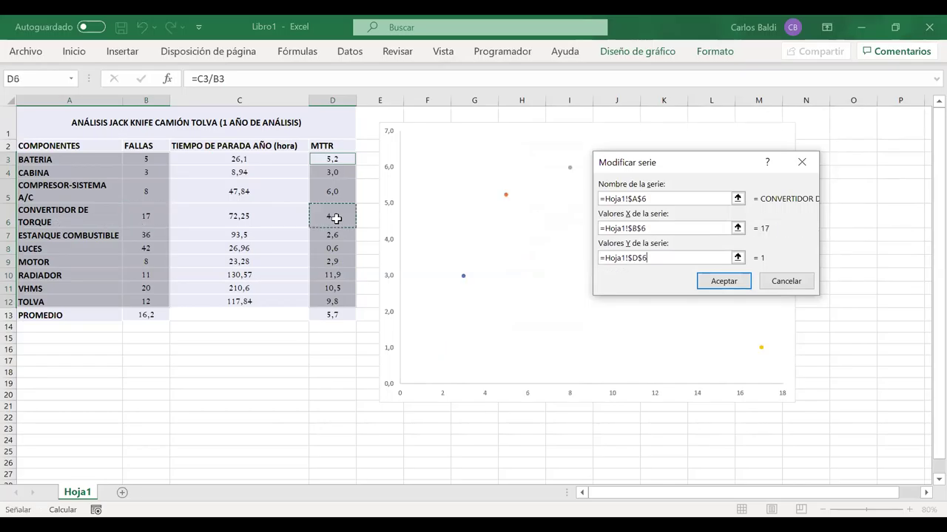
{"action": "key", "text": "Return"}
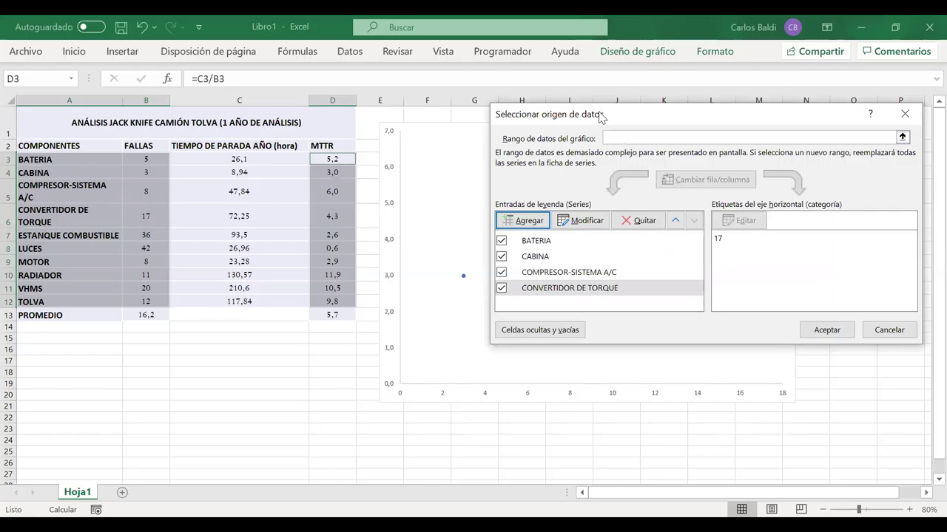
- Add an ESTANQUE COMBUSTIBLE series named from A7 with X value B7 and Y value D7
{"action": "left_click_drag", "start_coordinate": [600, 117], "coordinate": [626, 94]}
{"action": "left_click", "coordinate": [499, 200]}
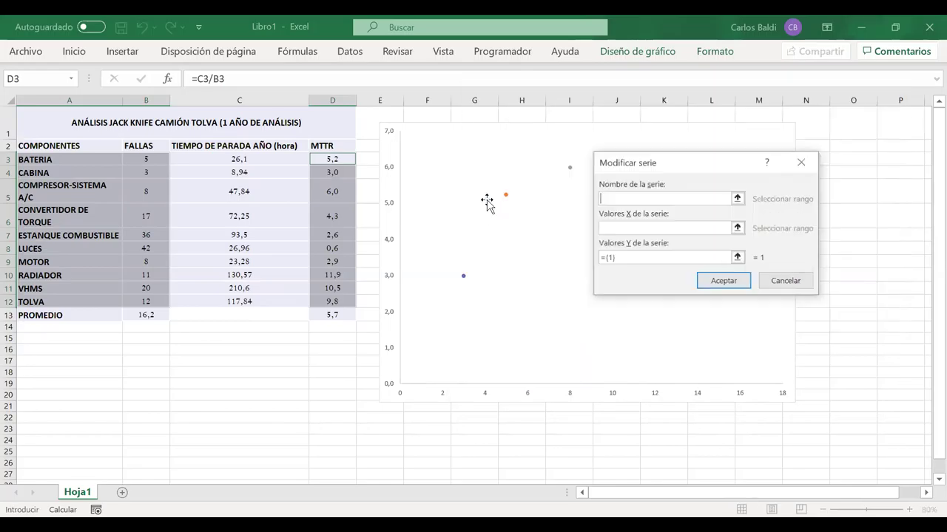
{"action": "left_click", "coordinate": [52, 237]}
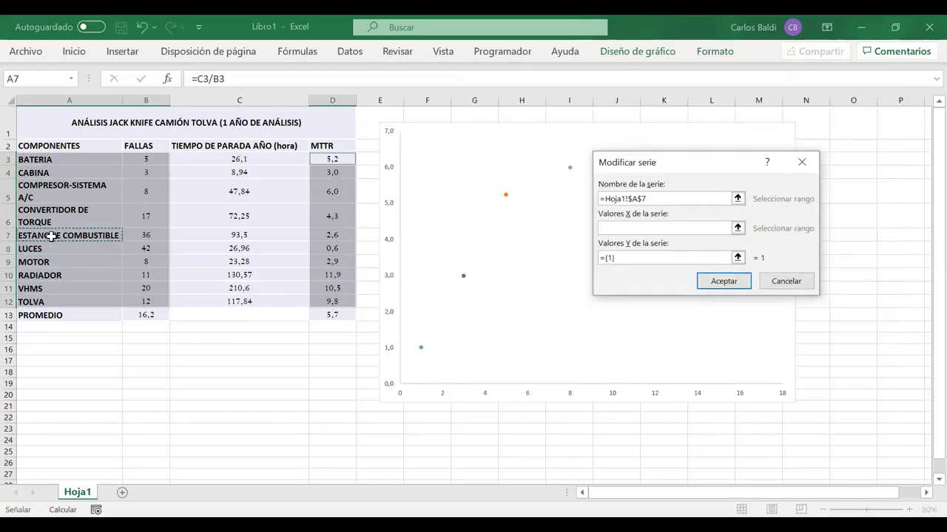
{"action": "key", "text": "Tab"}
{"action": "left_click", "coordinate": [145, 235]}
{"action": "key", "text": "Tab"}
{"action": "left_click", "coordinate": [325, 235]}
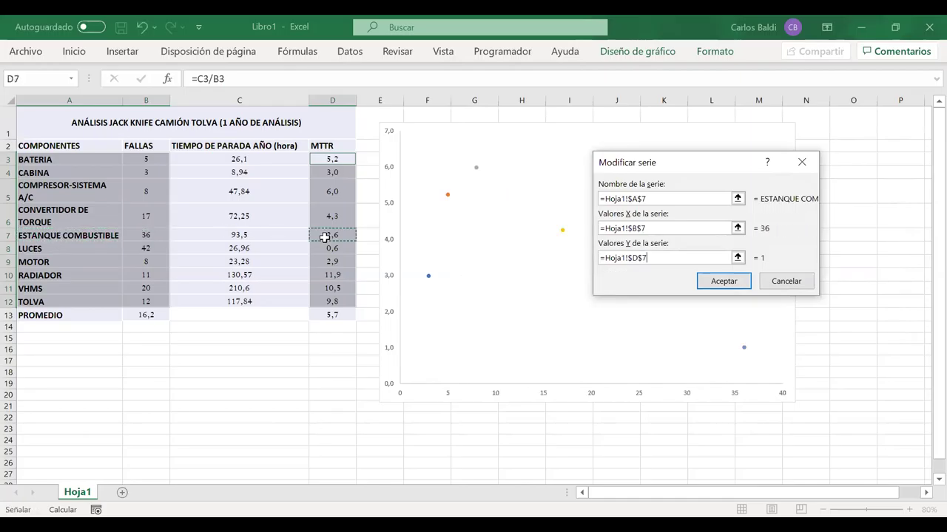
{"action": "left_click", "coordinate": [722, 284]}
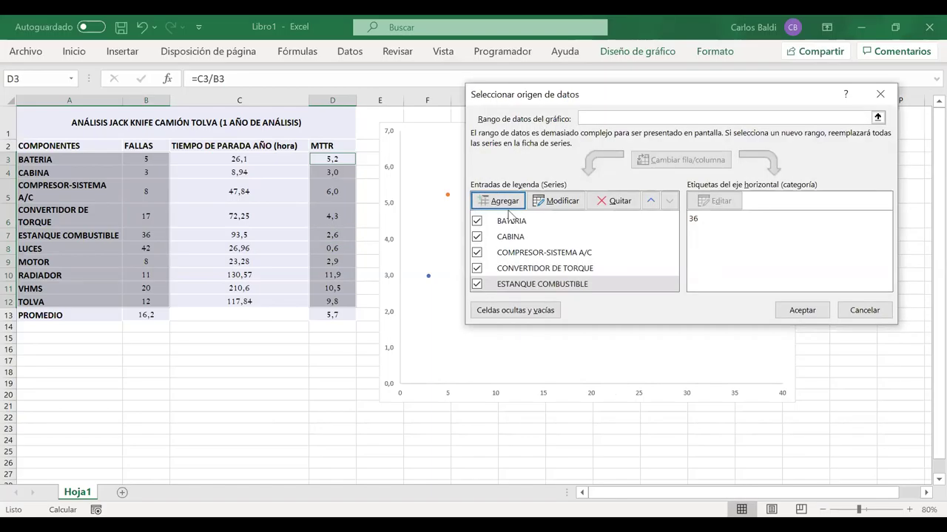
- Add a LUCES series named from A8 with X value B8 and Y value D8
{"action": "left_click", "coordinate": [505, 201]}
{"action": "left_click", "coordinate": [46, 249]}
{"action": "key", "text": "Tab"}
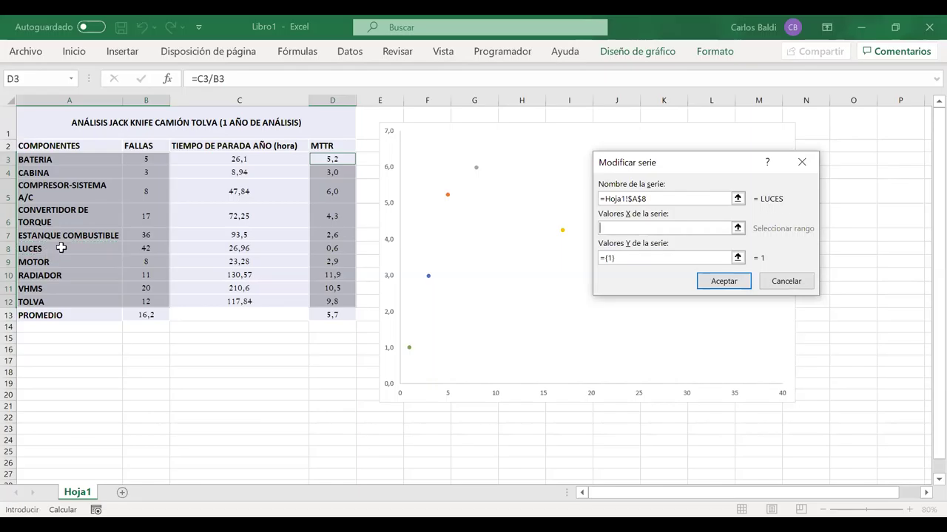
{"action": "left_click", "coordinate": [152, 249]}
{"action": "key", "text": "Tab"}
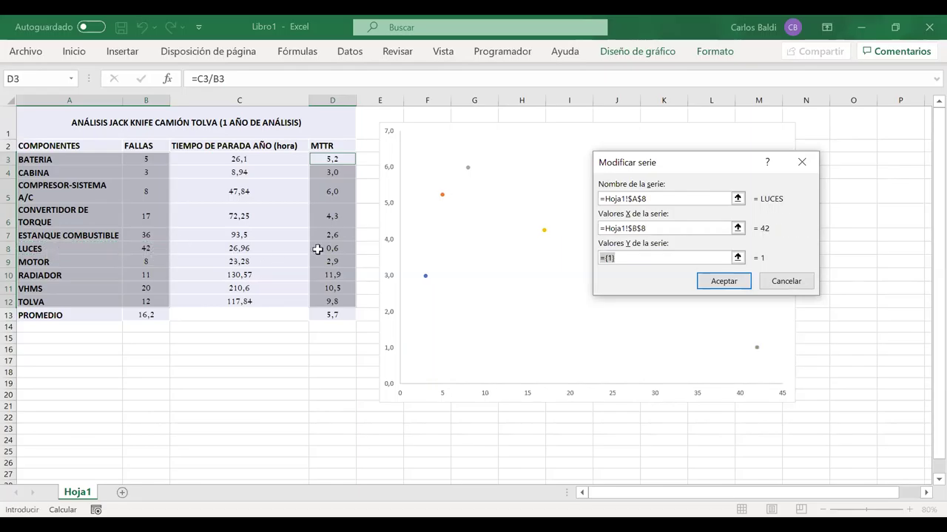
{"action": "left_click", "coordinate": [324, 250]}
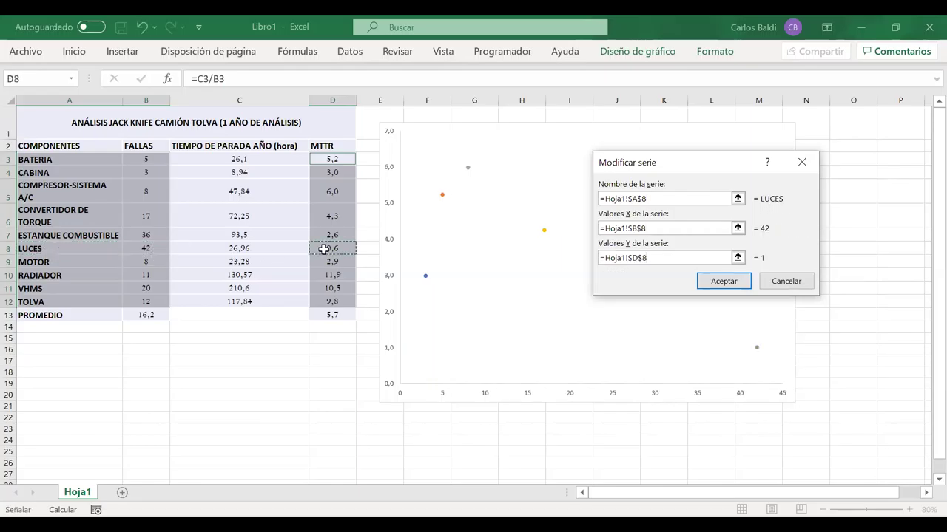
{"action": "left_click", "coordinate": [710, 285]}
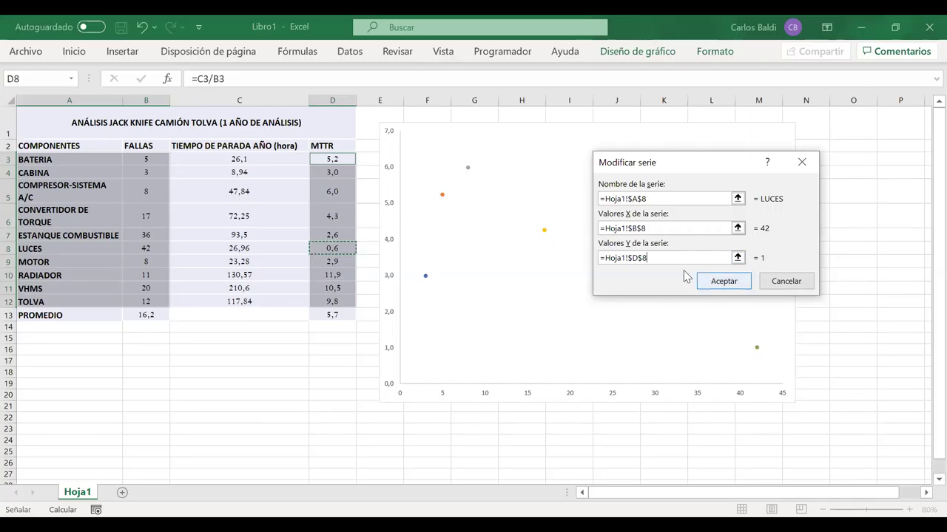
- Add a MOTOR series named from A9 with X value B9 and Y value D9
{"action": "left_click", "coordinate": [510, 207]}
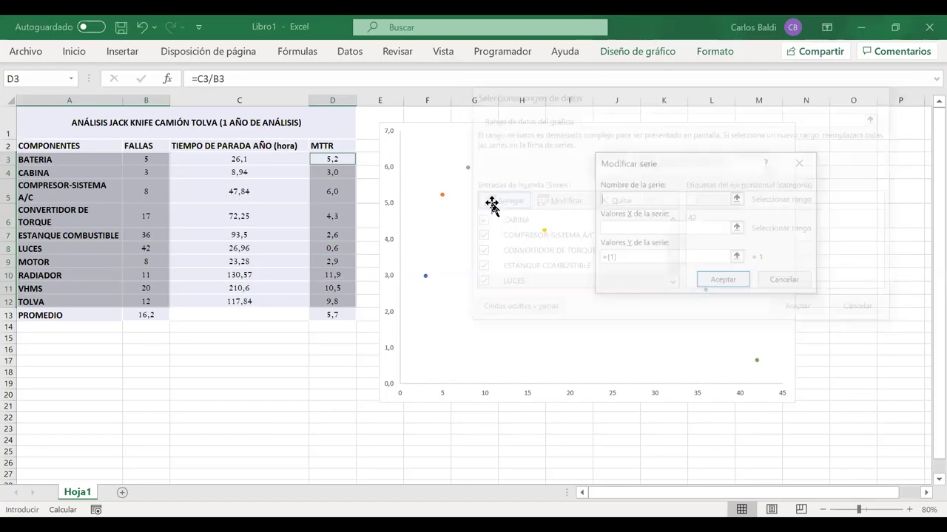
{"action": "left_click", "coordinate": [45, 264]}
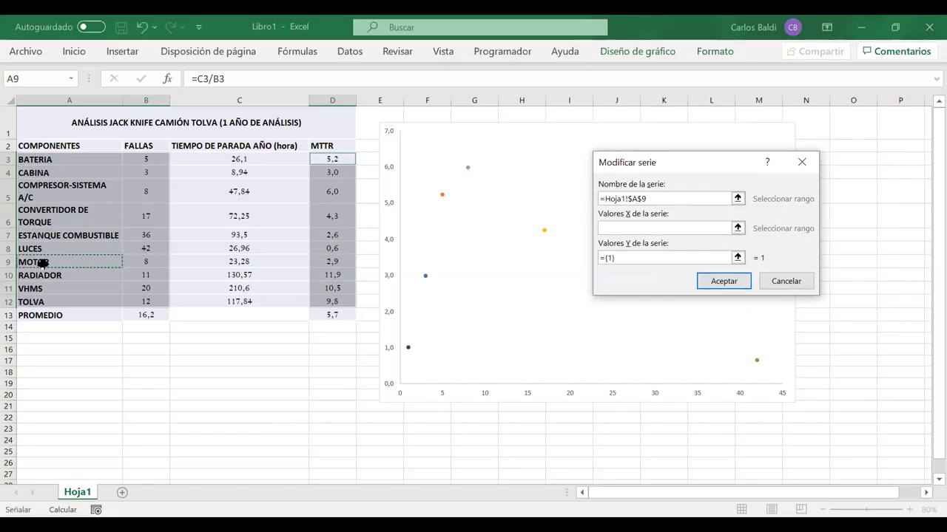
{"action": "left_click", "coordinate": [148, 262]}
{"action": "key", "text": "Tab"}
{"action": "left_click", "coordinate": [329, 263]}
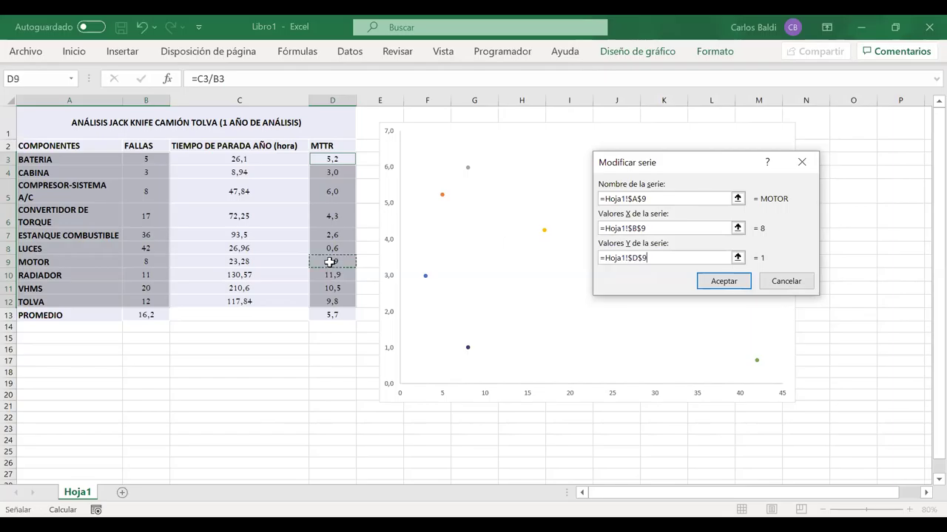
{"action": "left_click", "coordinate": [716, 282]}
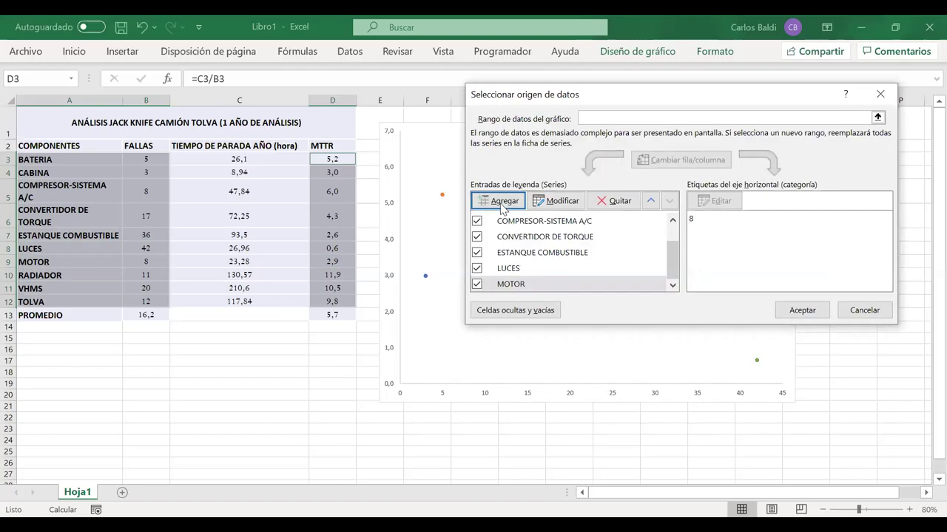
- Add a RADIADOR series named from A10 with X value B10 and Y value D10
{"action": "left_click", "coordinate": [497, 201]}
{"action": "left_click", "coordinate": [75, 275]}
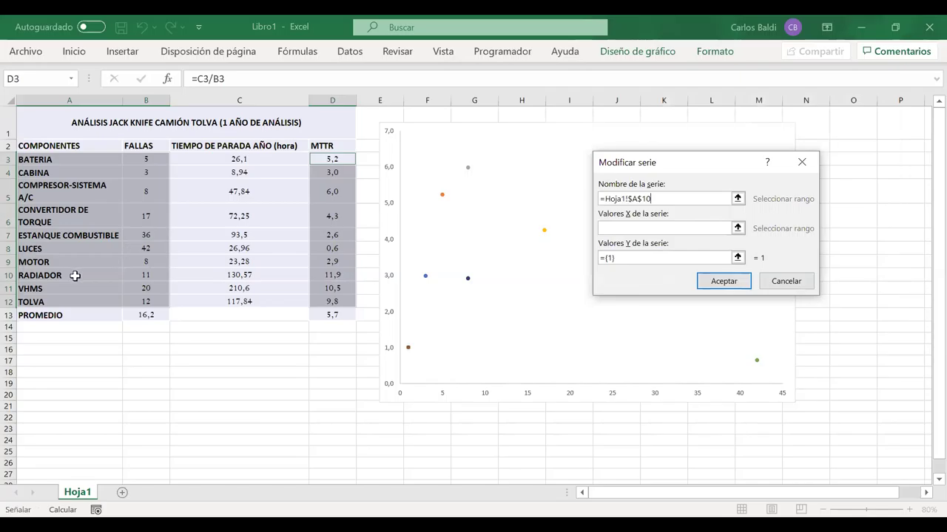
{"action": "key", "text": "Tab"}
{"action": "left_click", "coordinate": [139, 274]}
{"action": "key", "text": "Tab"}
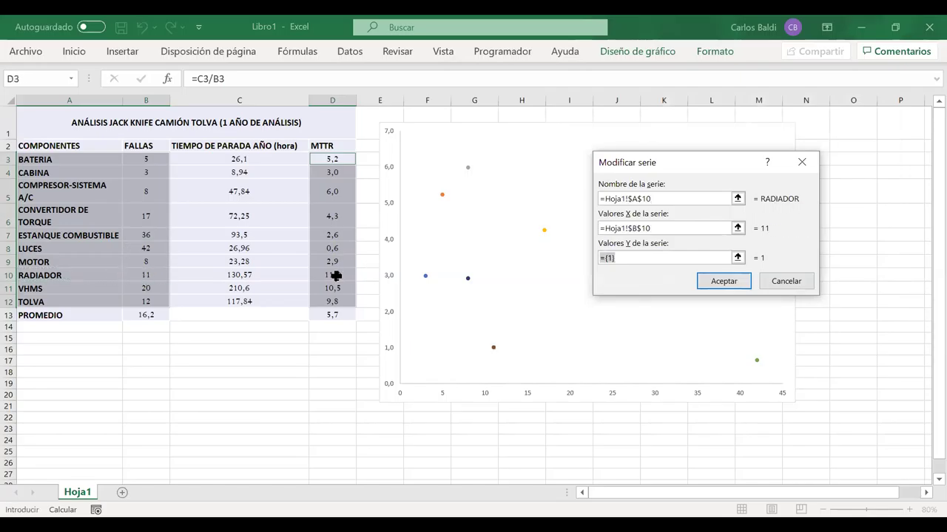
{"action": "left_click", "coordinate": [333, 274]}
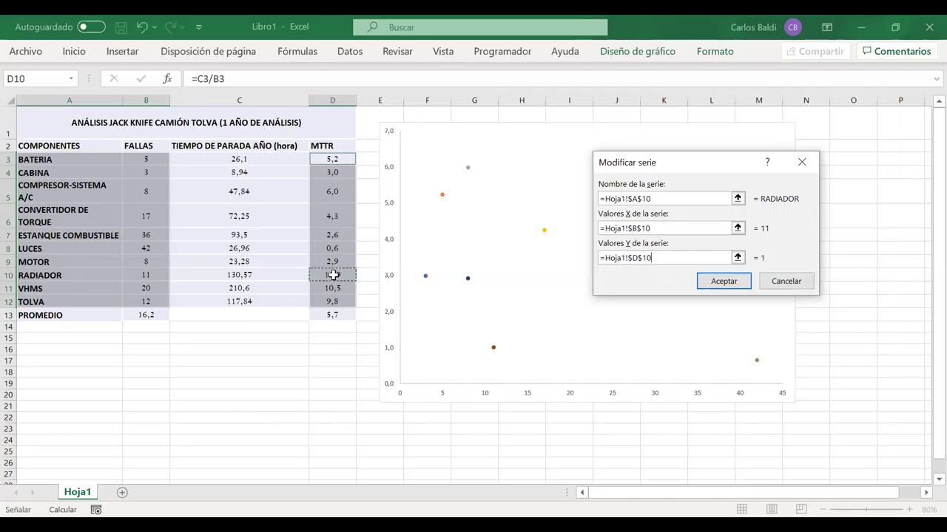
{"action": "left_click", "coordinate": [712, 284]}
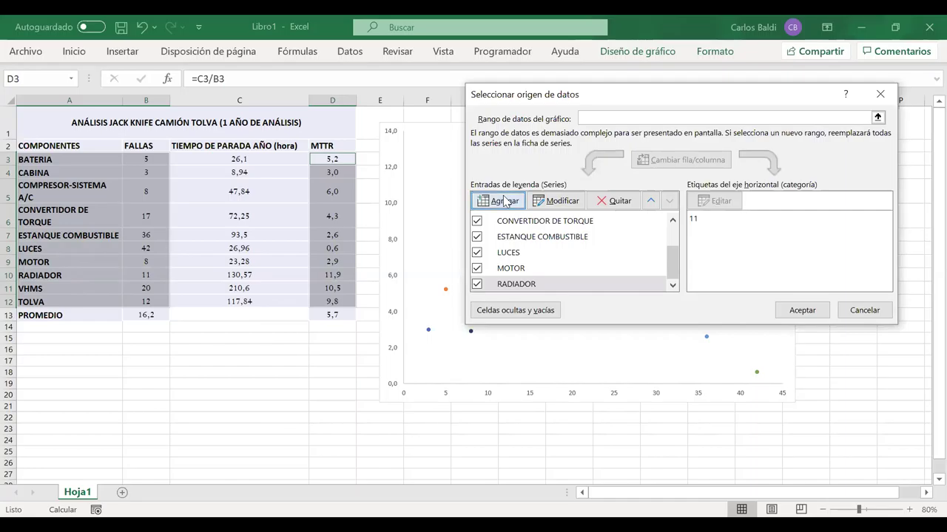
- Add a VHMS series named from A11 with X value B11 and Y value D11
{"action": "left_click", "coordinate": [504, 201]}
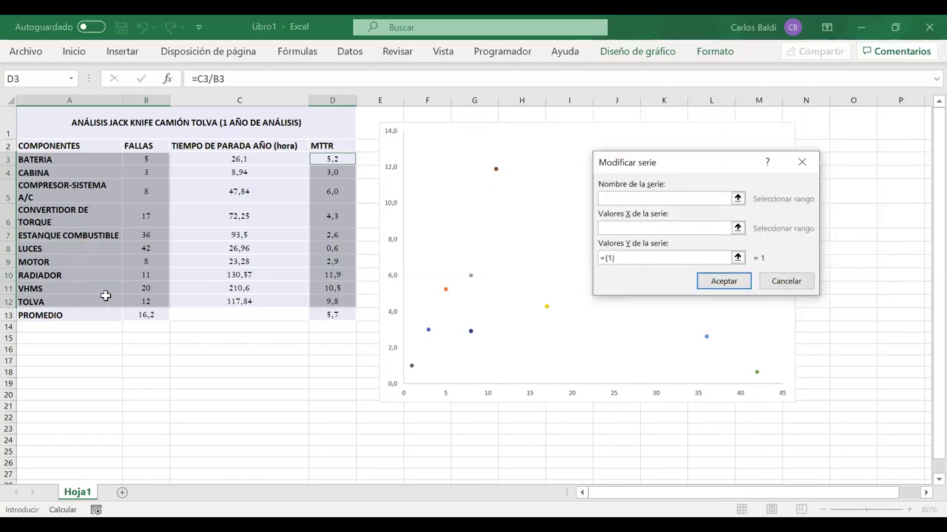
{"action": "left_click", "coordinate": [91, 288]}
{"action": "key", "text": "Tab"}
{"action": "left_click", "coordinate": [148, 291]}
{"action": "key", "text": "Tab"}
{"action": "left_click", "coordinate": [320, 288]}
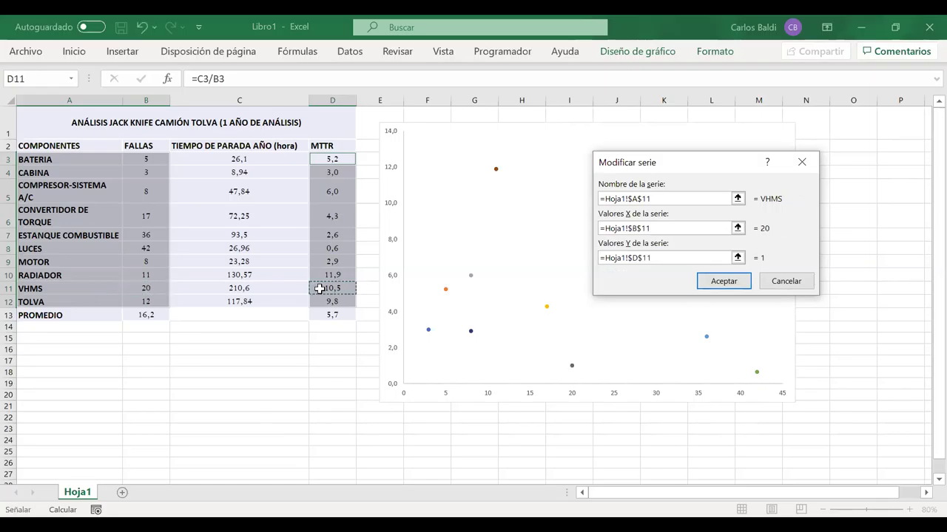
{"action": "left_click", "coordinate": [714, 287]}
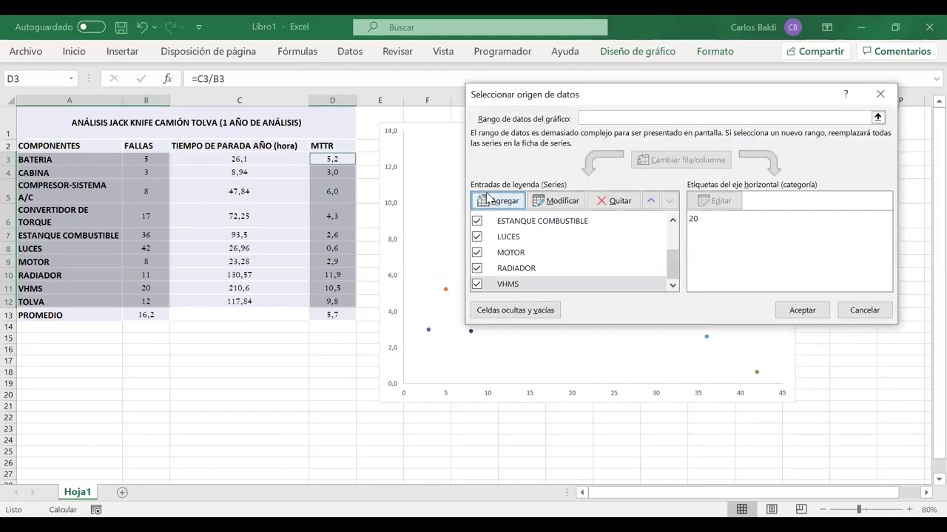
- Add a TOLVA series named from A12 with X value B12 and Y value D12, and accept the chart's data source
{"action": "left_click", "coordinate": [488, 202]}
{"action": "left_click", "coordinate": [68, 299]}
{"action": "left_click", "coordinate": [149, 303]}
{"action": "key", "text": "Tab"}
{"action": "left_click", "coordinate": [347, 301]}
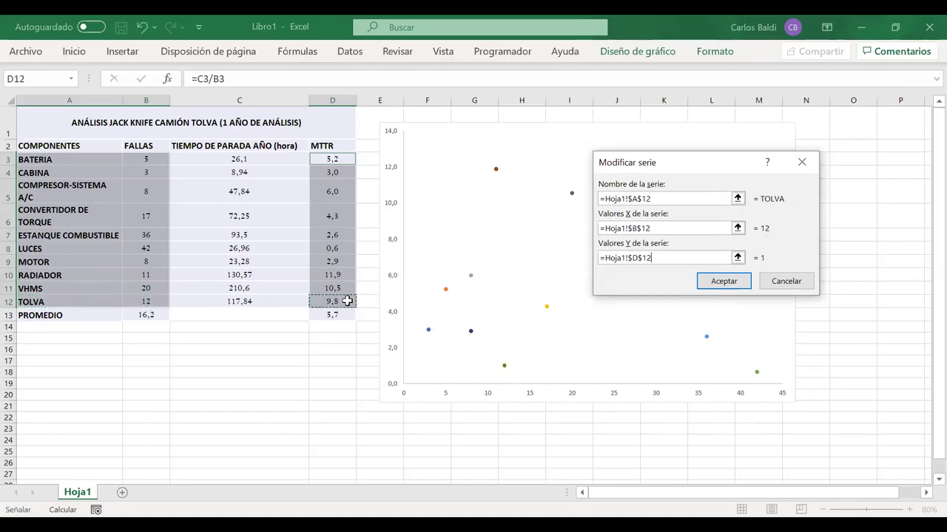
{"action": "left_click", "coordinate": [718, 285]}
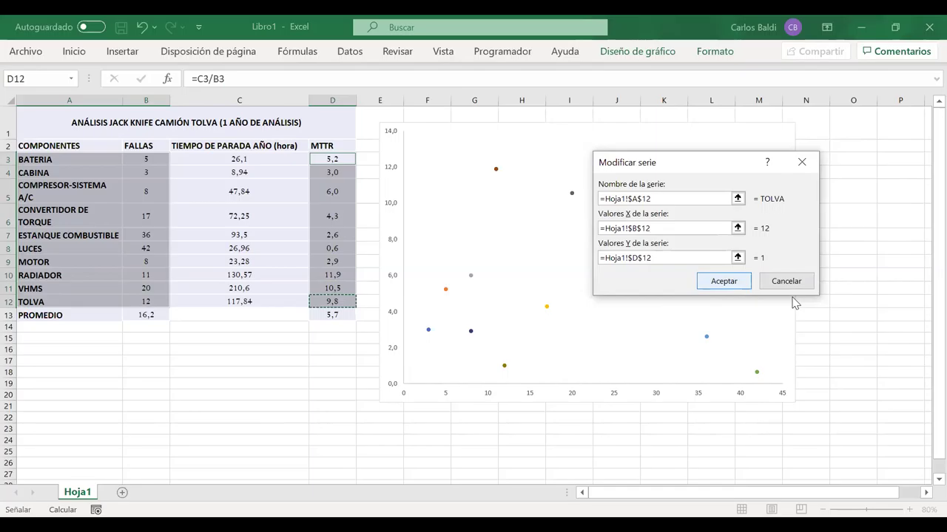
{"action": "left_click", "coordinate": [802, 310]}
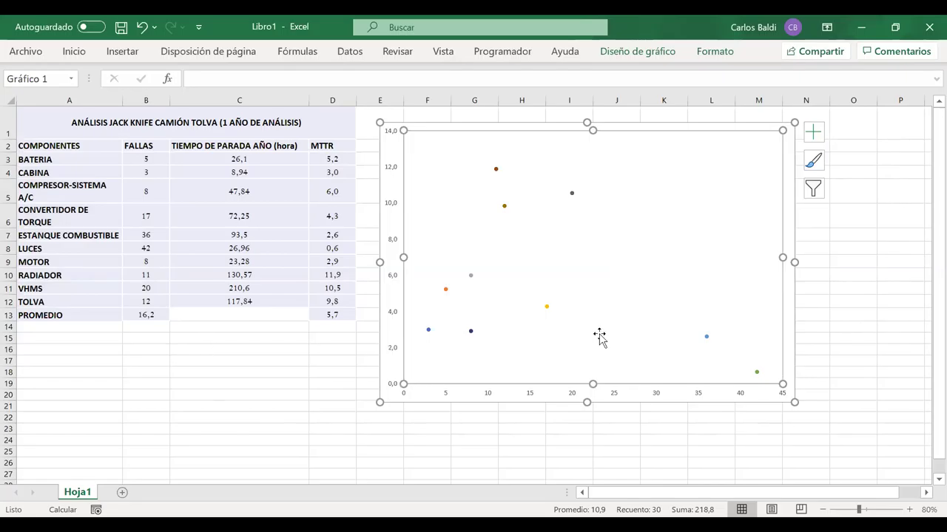
- Review the XY scatter option among the available chart types without changing the chart
{"action": "mouse_move", "coordinate": [707, 342]}
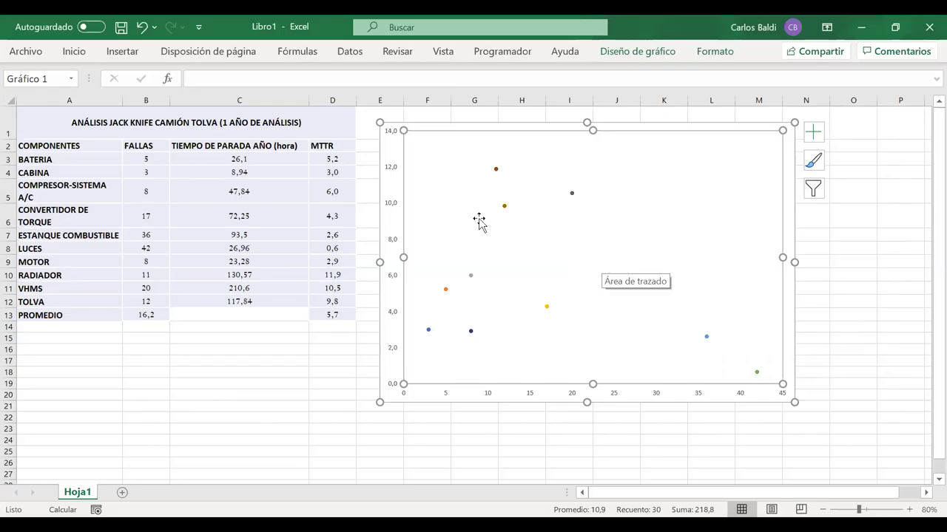
{"action": "left_click", "coordinate": [74, 52]}
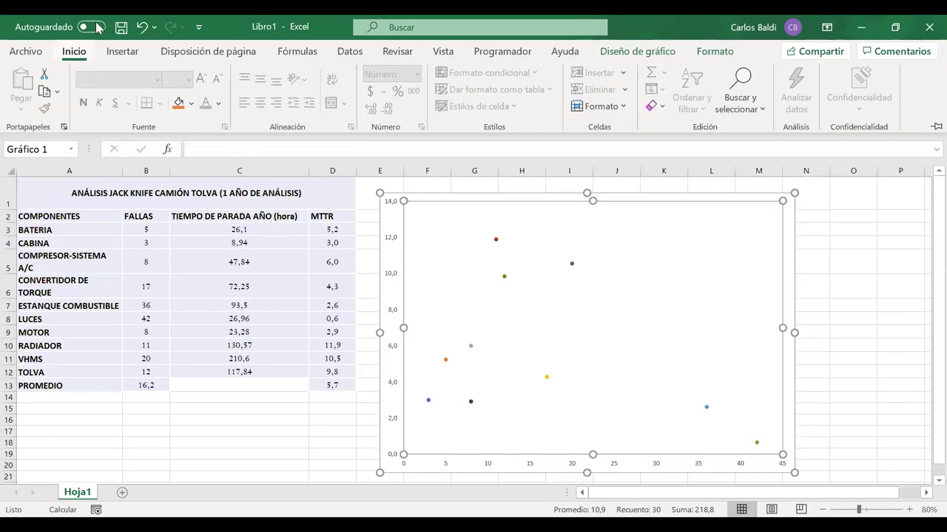
{"action": "left_click", "coordinate": [120, 53]}
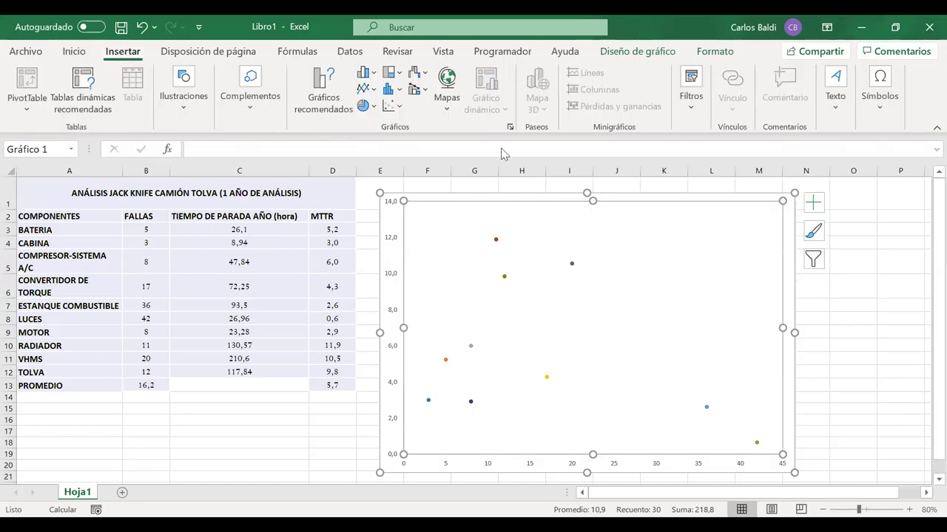
{"action": "left_click", "coordinate": [510, 129]}
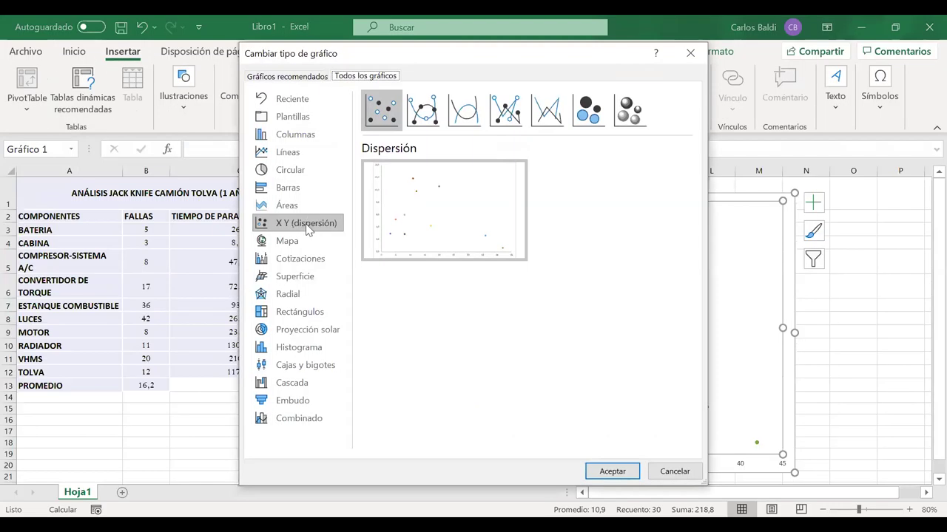
{"action": "mouse_move", "coordinate": [380, 185]}
{"action": "left_click", "coordinate": [674, 474]}
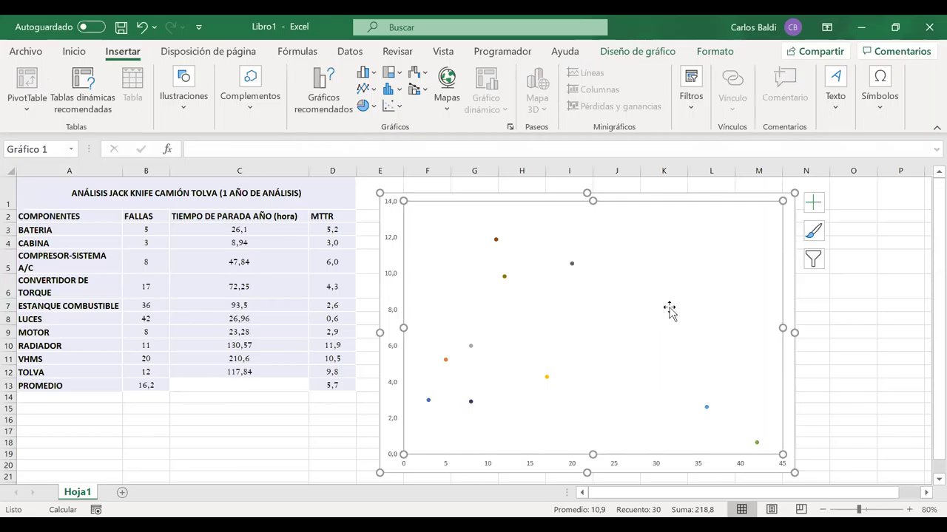
- Remove the VHMS and TOLVA series from the scatter chart's data source and accept the change
{"action": "right_click", "coordinate": [628, 311]}
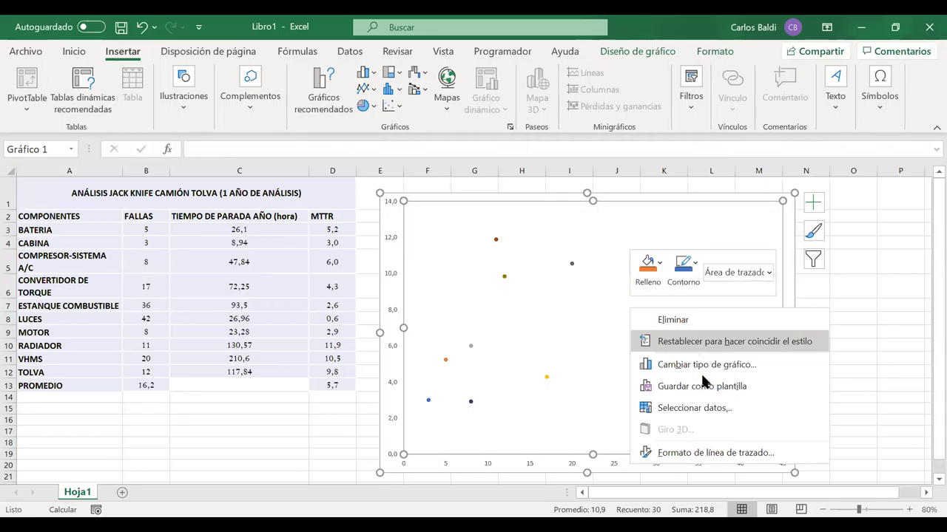
{"action": "left_click", "coordinate": [727, 408]}
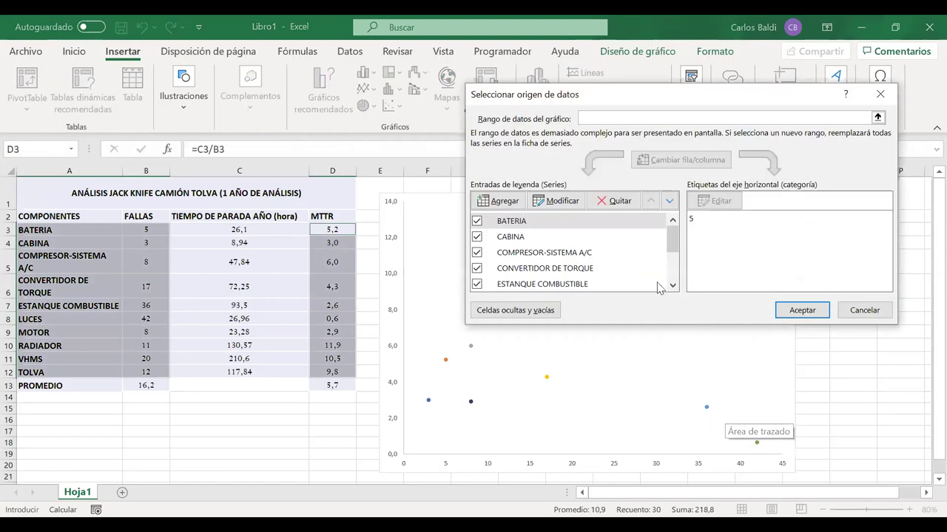
{"action": "scroll", "coordinate": [592, 274], "scroll_direction": "down", "scroll_amount": 2}
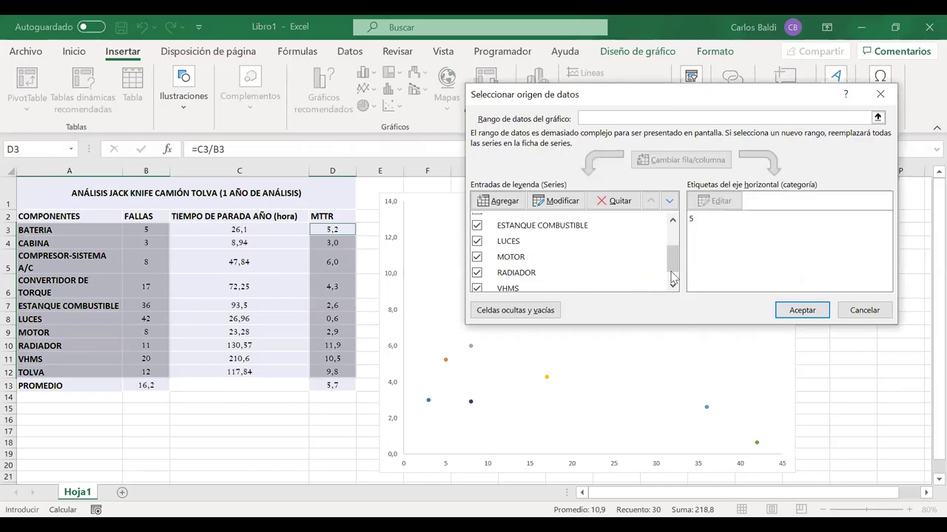
{"action": "scroll", "coordinate": [671, 263], "scroll_direction": "down", "scroll_amount": 1}
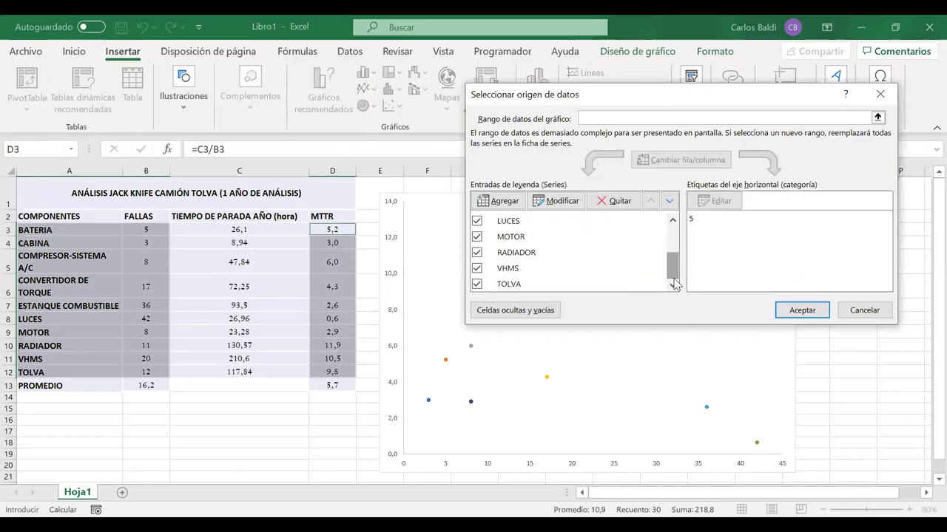
{"action": "left_click", "coordinate": [494, 271]}
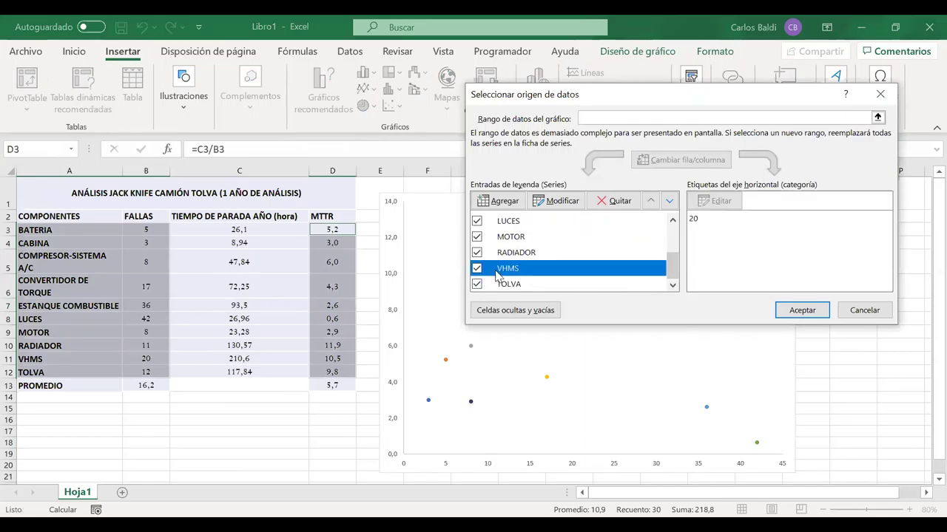
{"action": "left_click", "coordinate": [613, 202]}
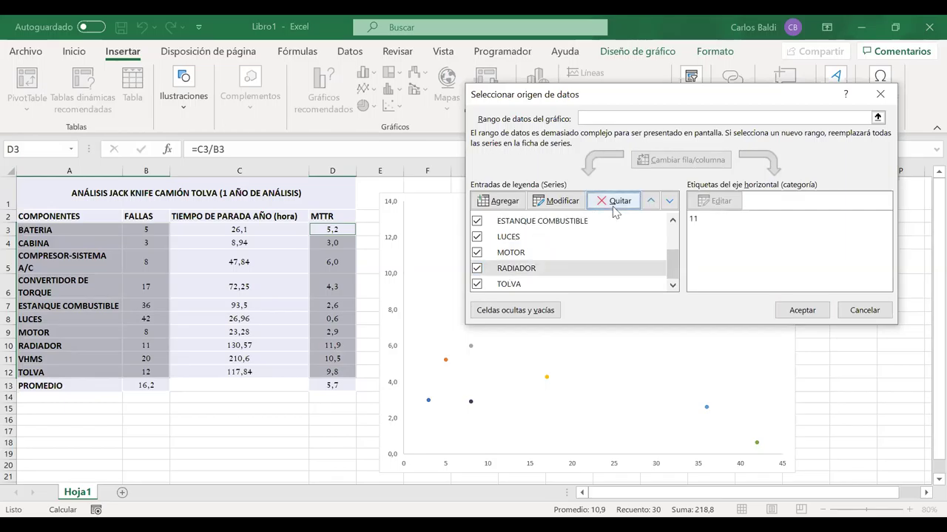
{"action": "left_click", "coordinate": [518, 285]}
{"action": "left_click", "coordinate": [613, 201]}
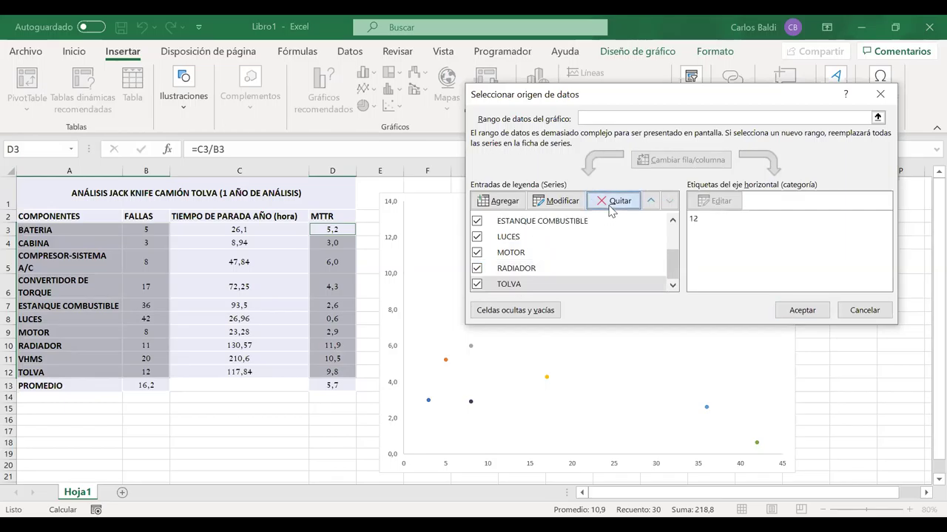
{"action": "left_click", "coordinate": [801, 310]}
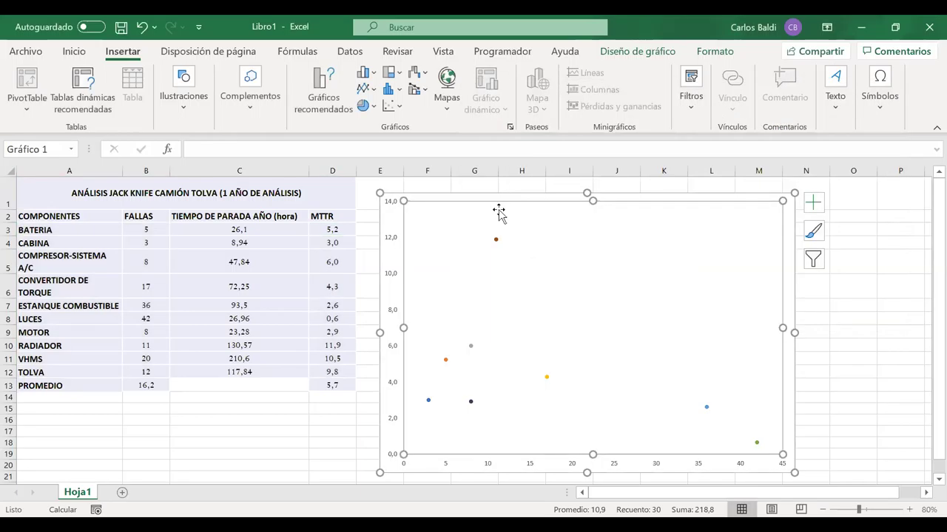
{"action": "key", "text": "Escape"}
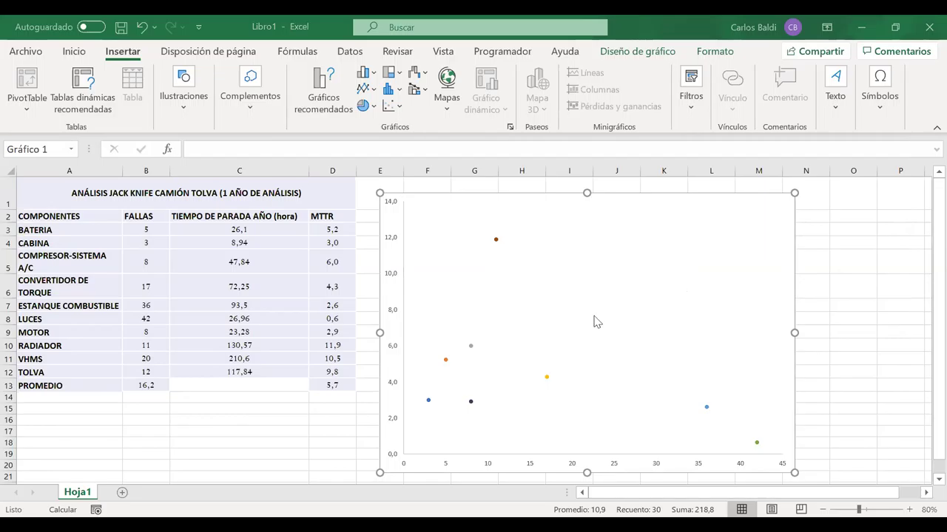
- Start a new series in the chart's data source, named from A11 (VHMS) with X value B11
{"action": "left_click", "coordinate": [594, 316]}
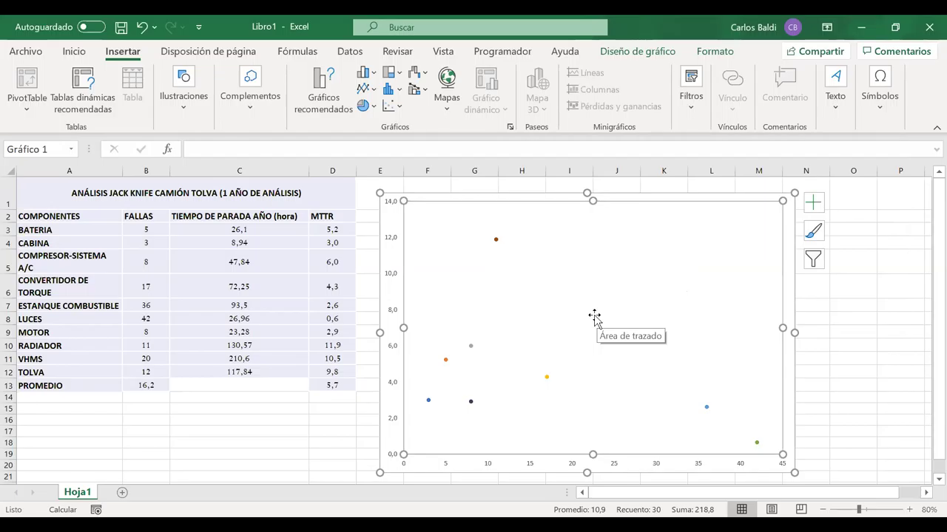
{"action": "right_click", "coordinate": [595, 318]}
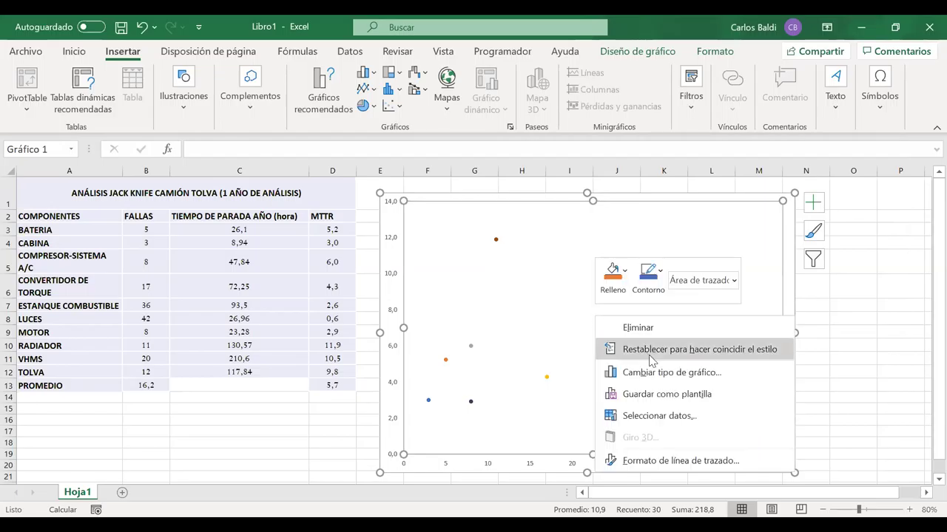
{"action": "left_click", "coordinate": [651, 416]}
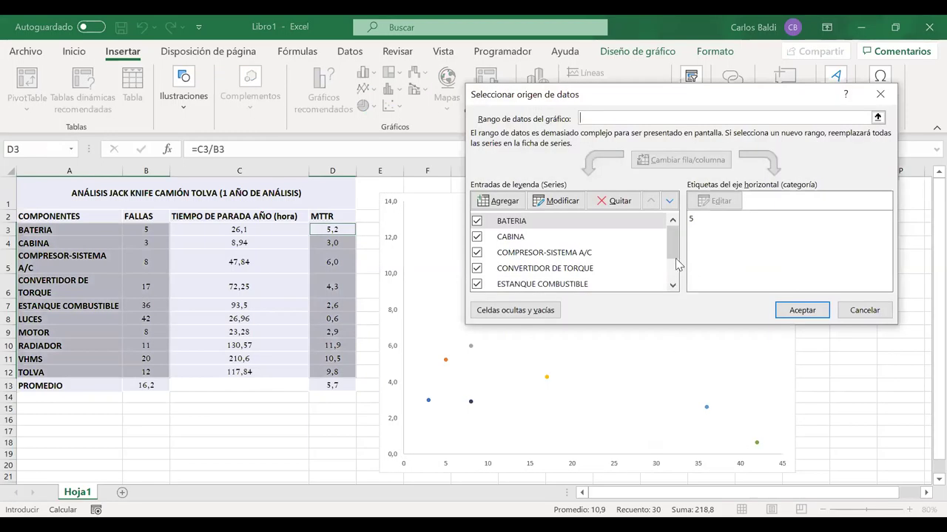
{"action": "left_click_drag", "start_coordinate": [675, 255], "coordinate": [675, 279]}
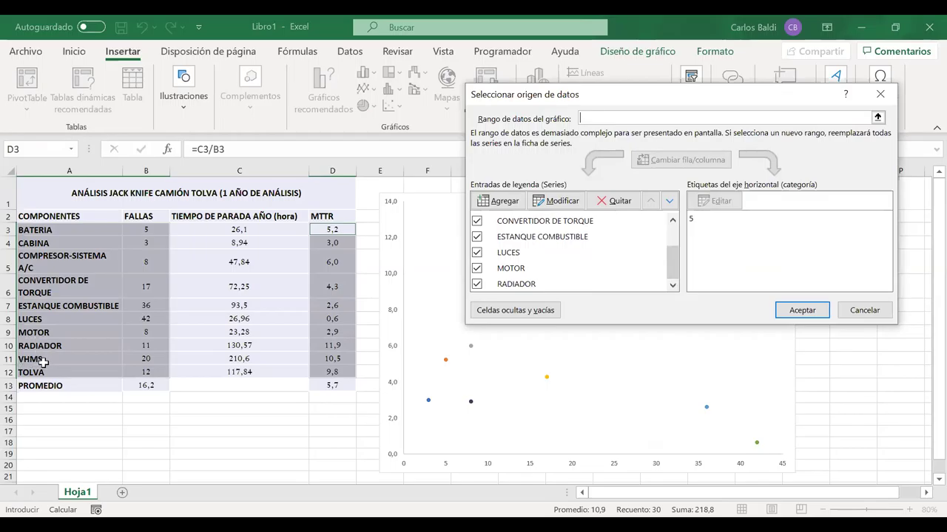
{"action": "left_click", "coordinate": [509, 204]}
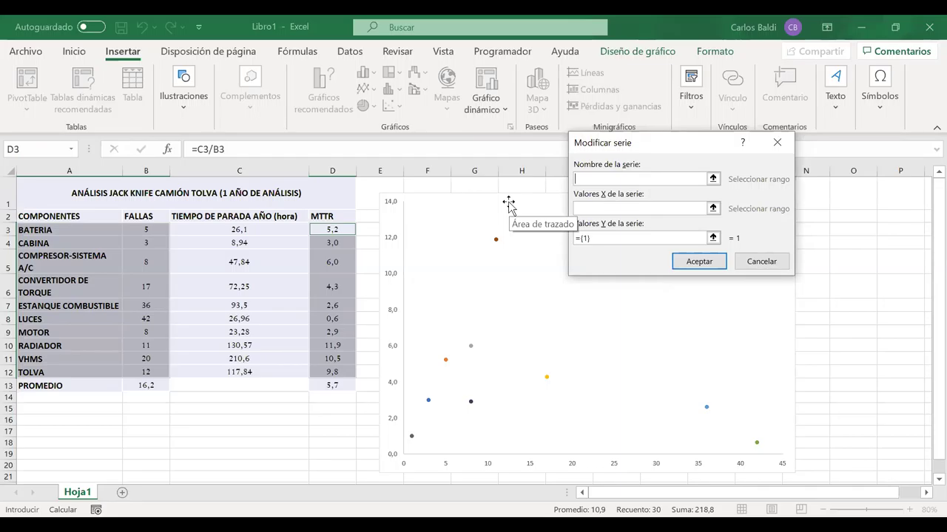
{"action": "left_click", "coordinate": [42, 359]}
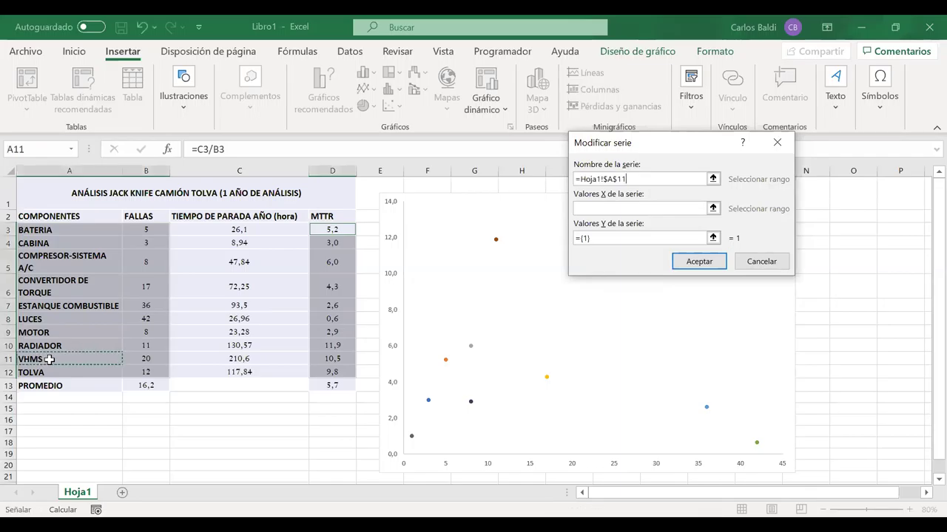
{"action": "left_click", "coordinate": [614, 207]}
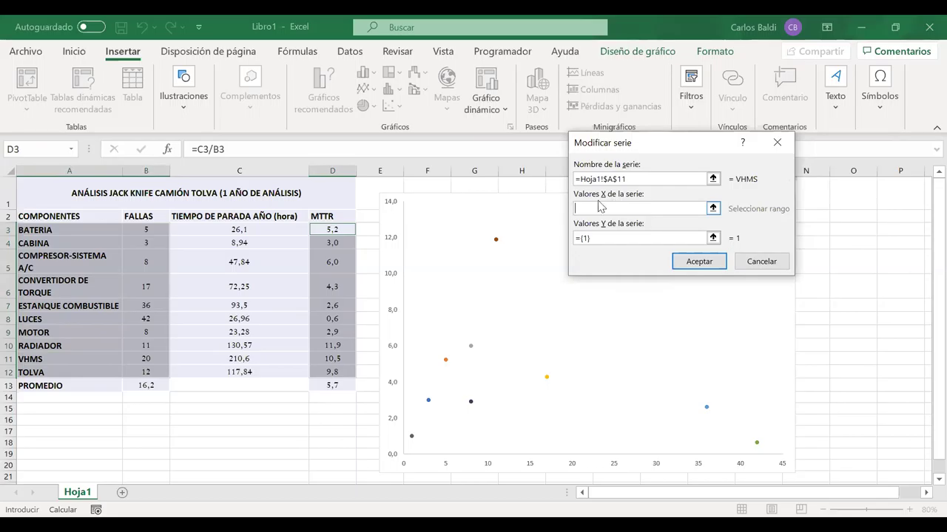
{"action": "left_click", "coordinate": [142, 360]}
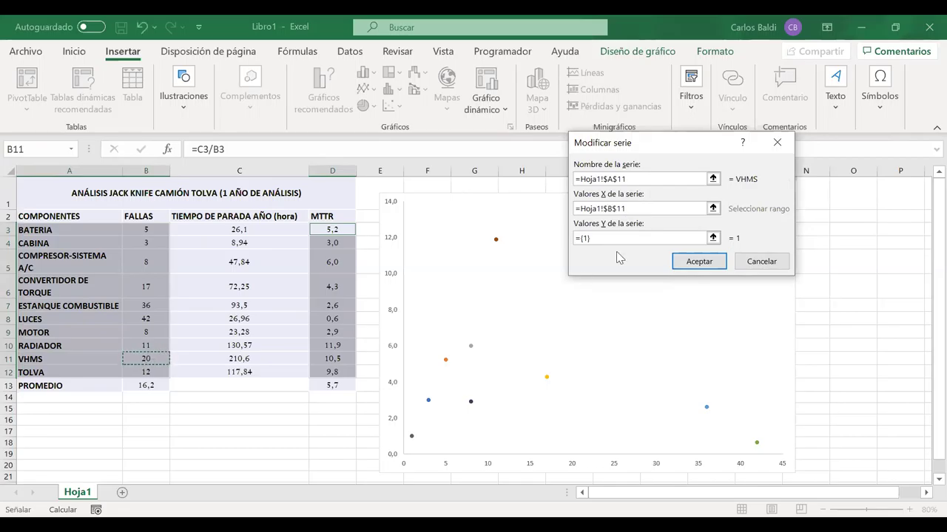
- Try the constant 20 in place of the cell reference for the VHMS series' X value, and clear it
{"action": "left_click_drag", "start_coordinate": [636, 208], "coordinate": [583, 208]}
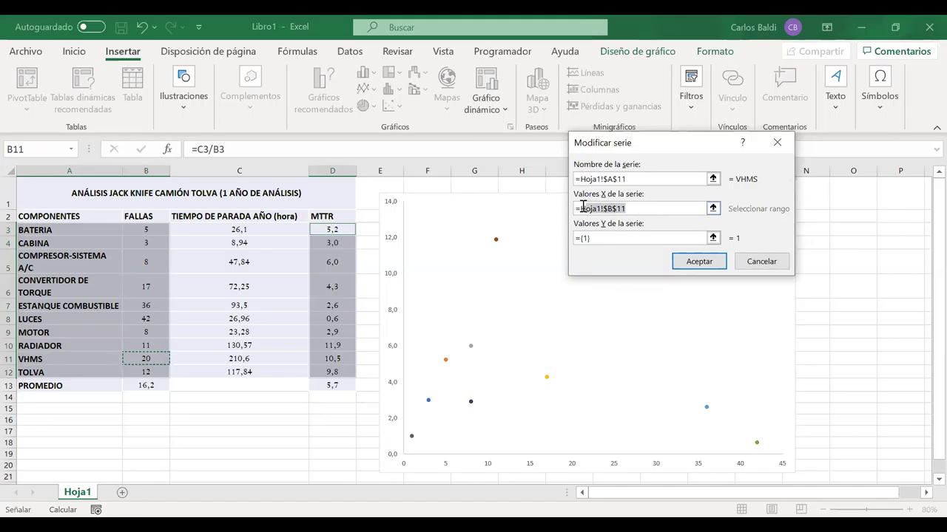
{"action": "key", "text": "BackSpace"}
{"action": "type", "text": "20"}
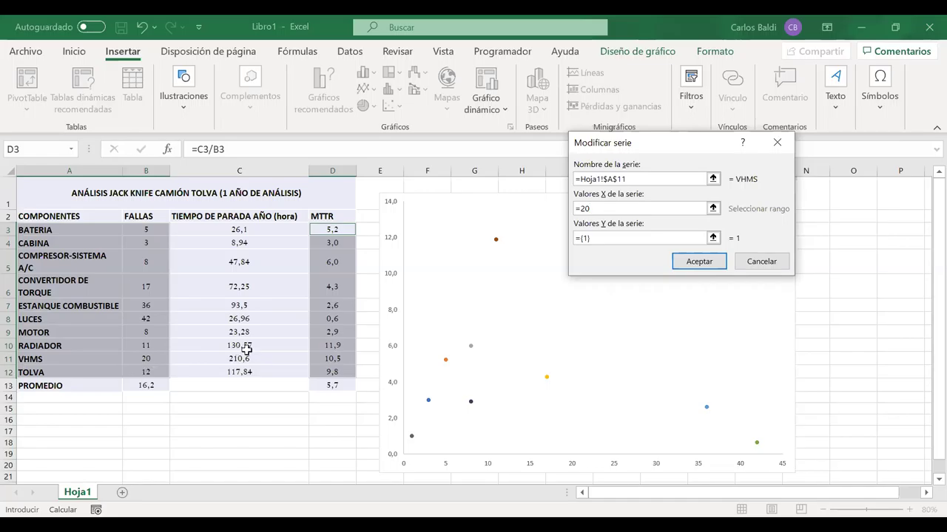
{"action": "key", "text": "BackSpace"}
{"action": "key", "text": "BackSpace"}
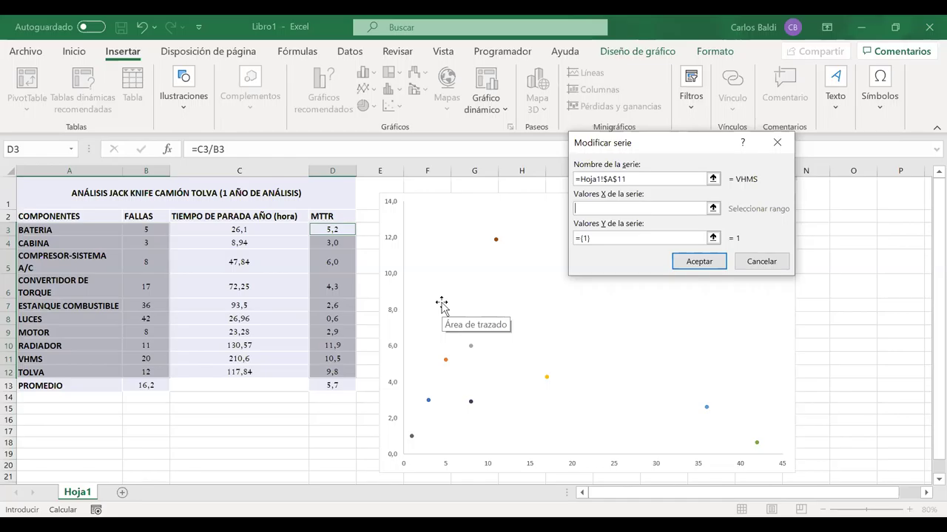
- Set the VHMS series' X value to B11 and Y value to D11, and accept the series and data source
{"action": "left_click", "coordinate": [158, 360]}
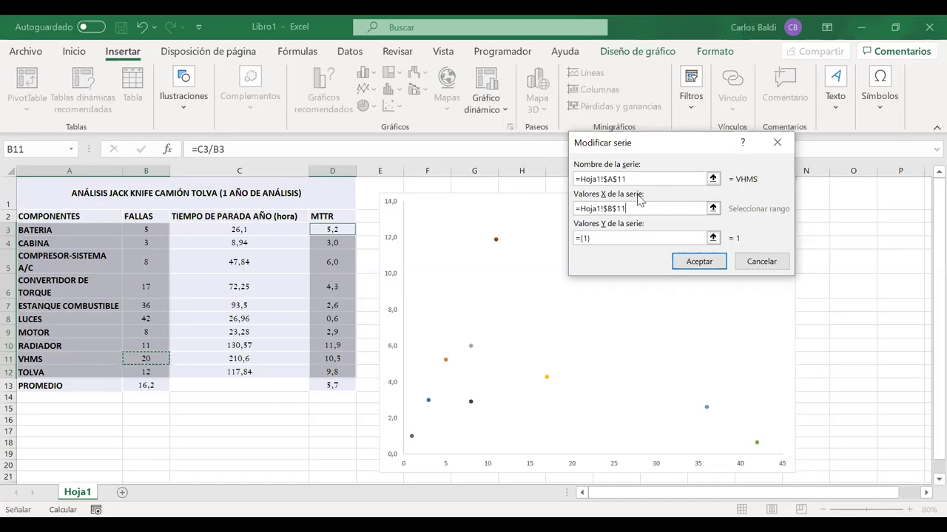
{"action": "left_click", "coordinate": [607, 238]}
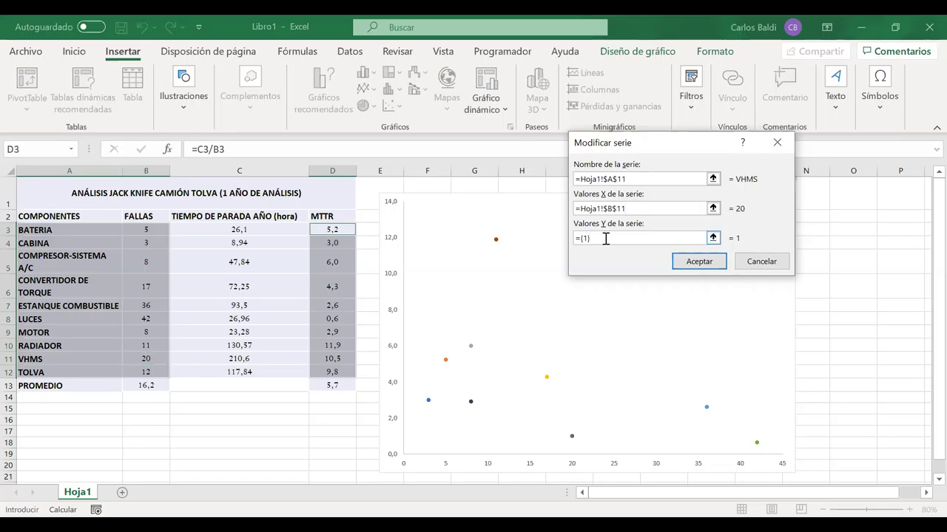
{"action": "left_click_drag", "start_coordinate": [597, 237], "coordinate": [575, 238]}
{"action": "key", "text": "BackSpace"}
{"action": "left_click", "coordinate": [329, 360]}
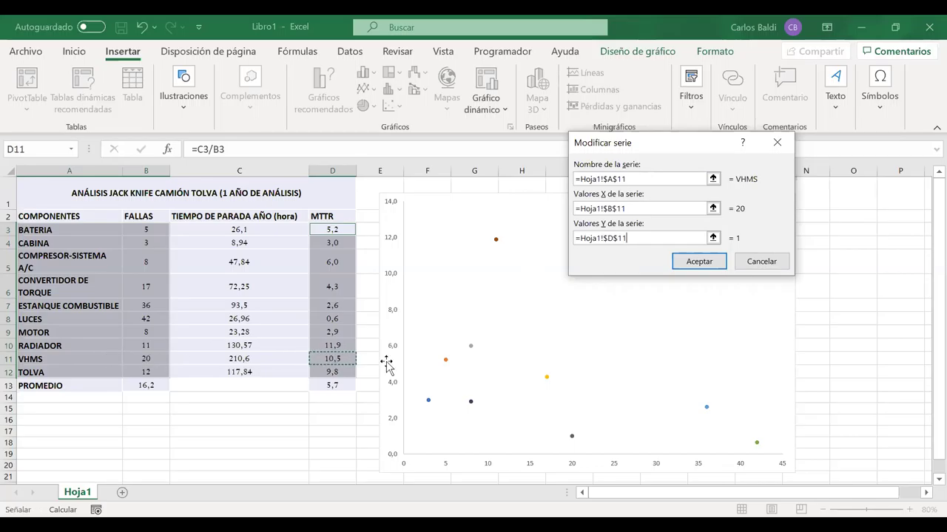
{"action": "left_click", "coordinate": [684, 262]}
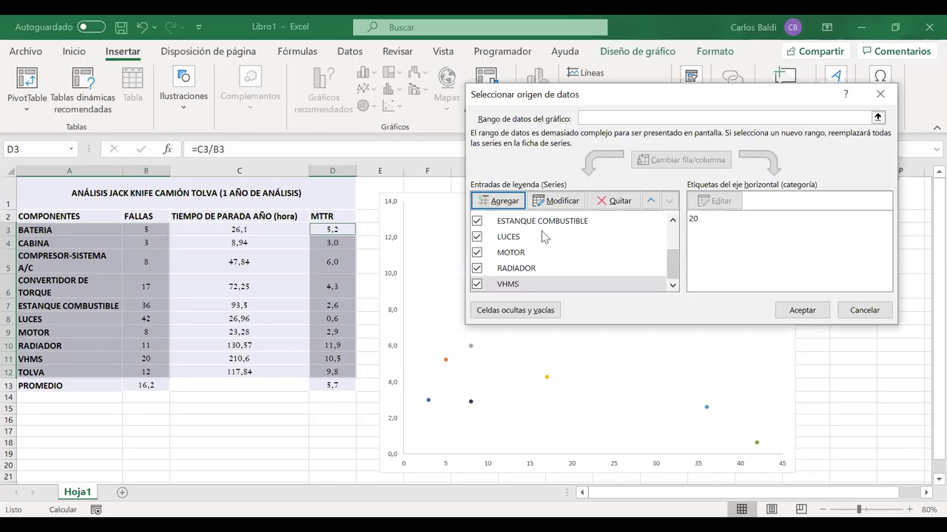
{"action": "left_click", "coordinate": [798, 311]}
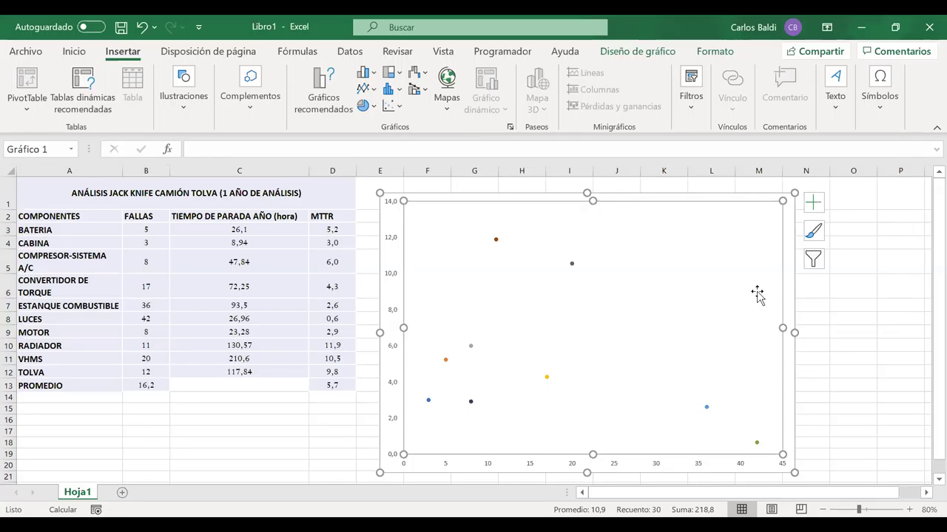
- Add a TOLVA series to the chart, named from A12 with X value B12 and Y value D12, and accept the data source
{"action": "left_click", "coordinate": [871, 331]}
{"action": "left_click", "coordinate": [644, 318]}
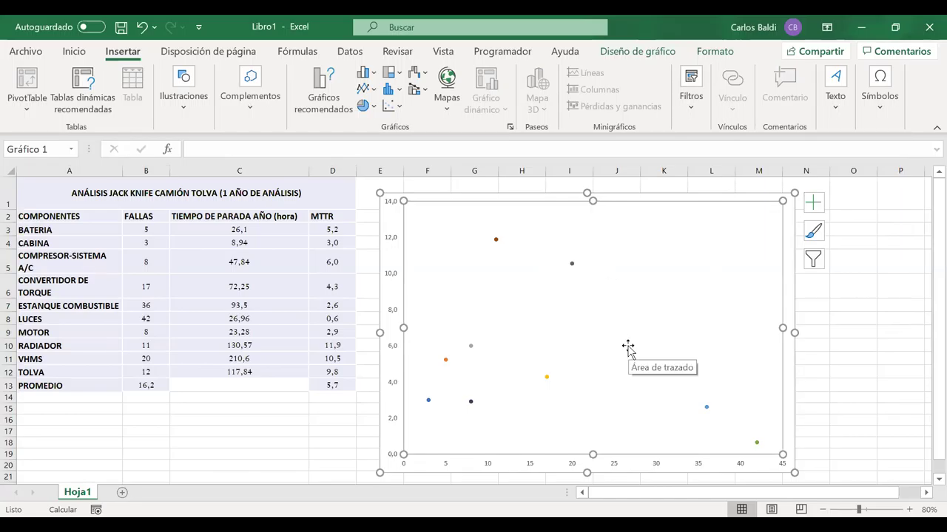
{"action": "right_click", "coordinate": [682, 282]}
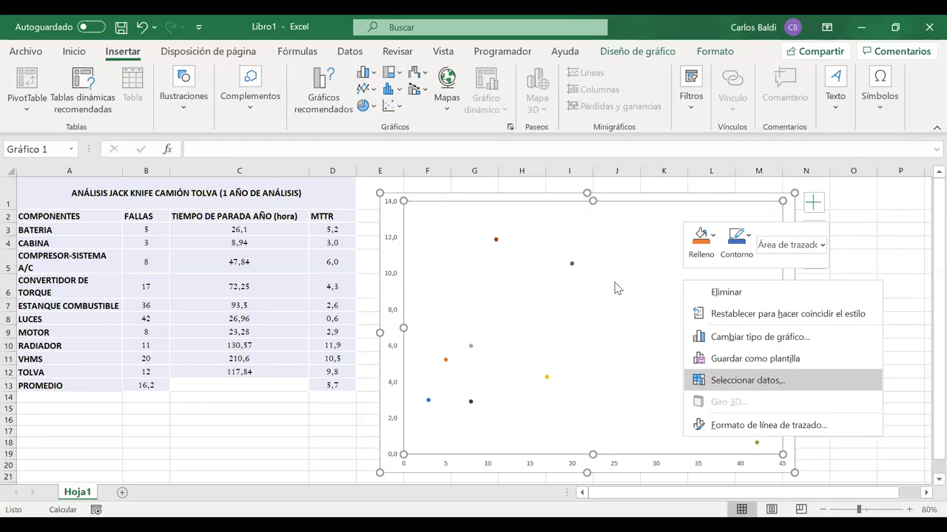
{"action": "left_click", "coordinate": [769, 380]}
{"action": "left_click", "coordinate": [677, 272]}
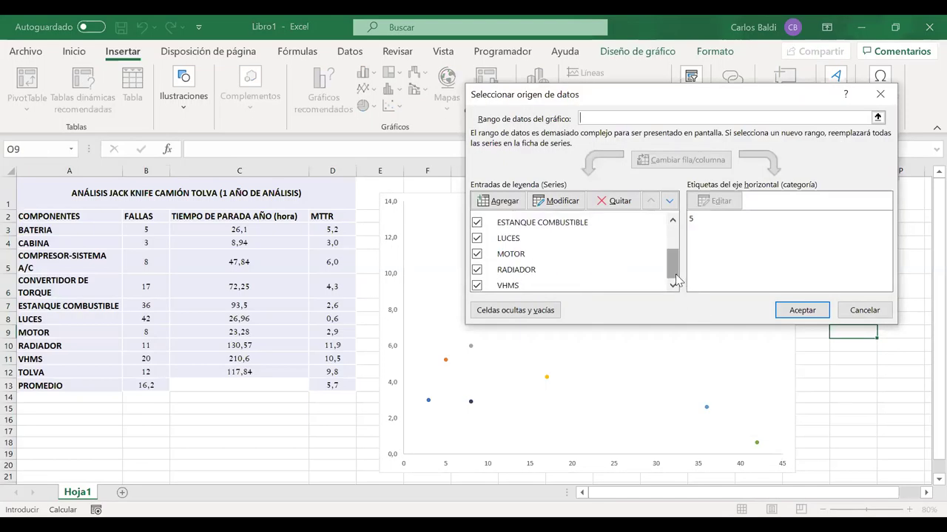
{"action": "left_click", "coordinate": [504, 200]}
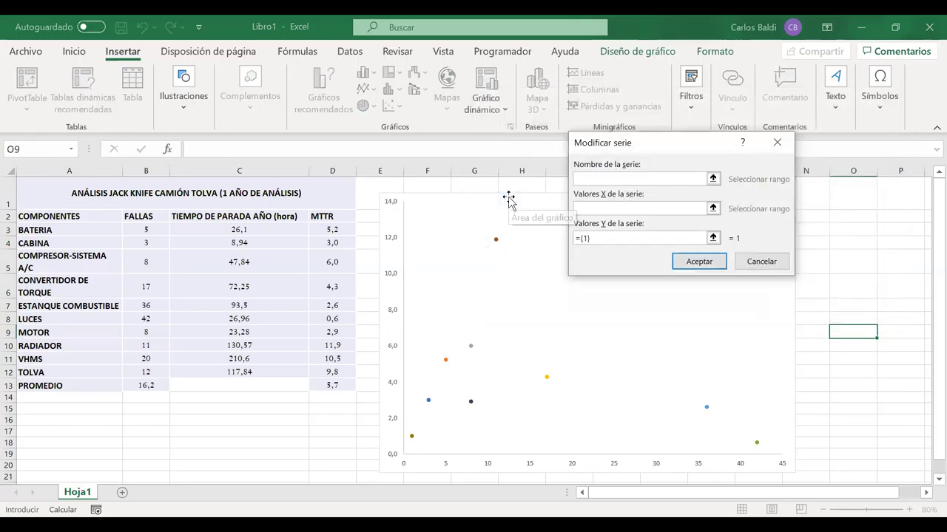
{"action": "left_click", "coordinate": [59, 371]}
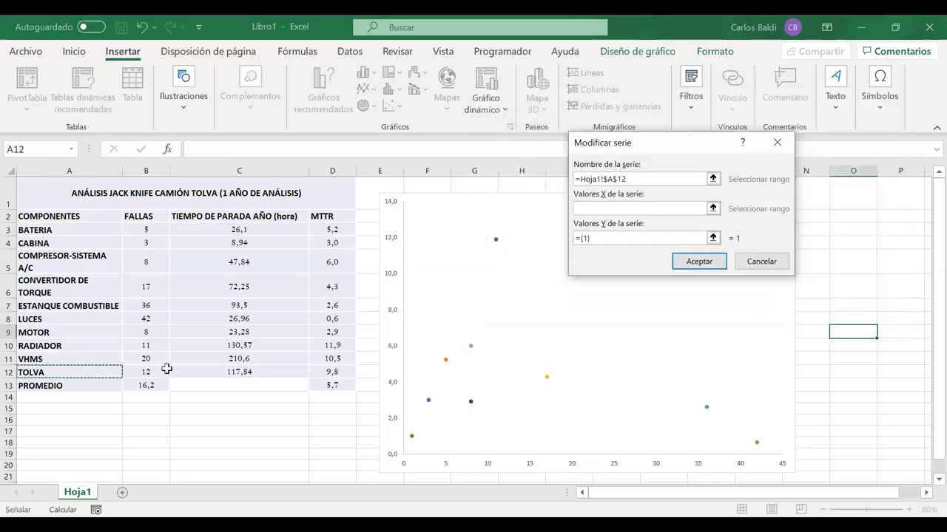
{"action": "key", "text": "Tab"}
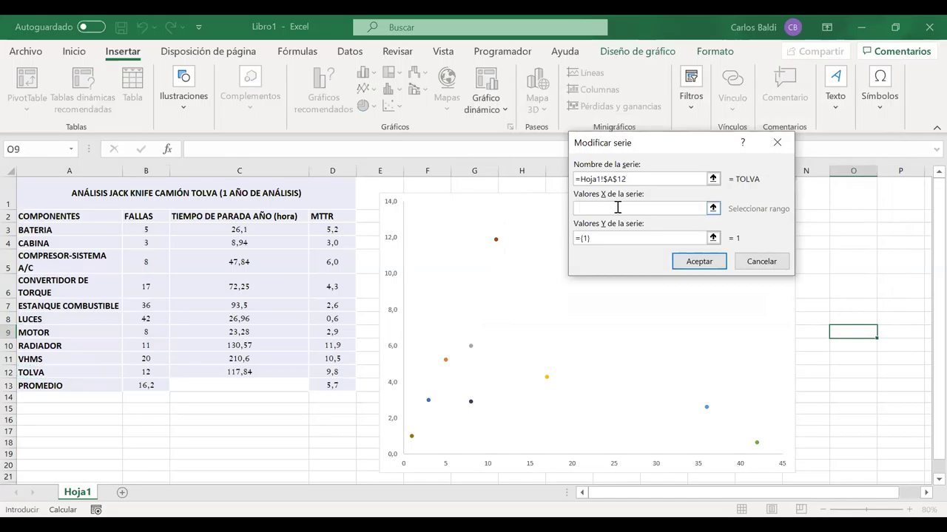
{"action": "left_click", "coordinate": [142, 370]}
{"action": "key", "text": "Tab"}
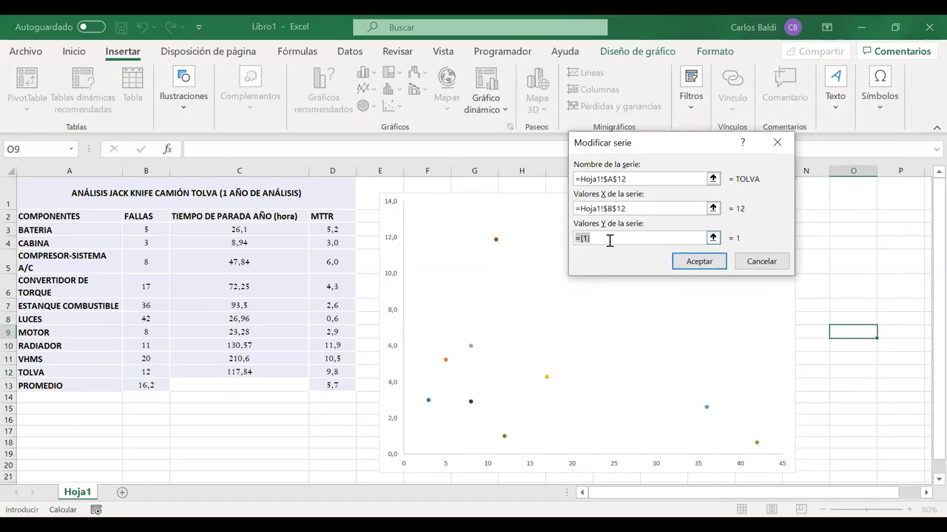
{"action": "key", "text": "BackSpace"}
{"action": "left_click", "coordinate": [347, 371]}
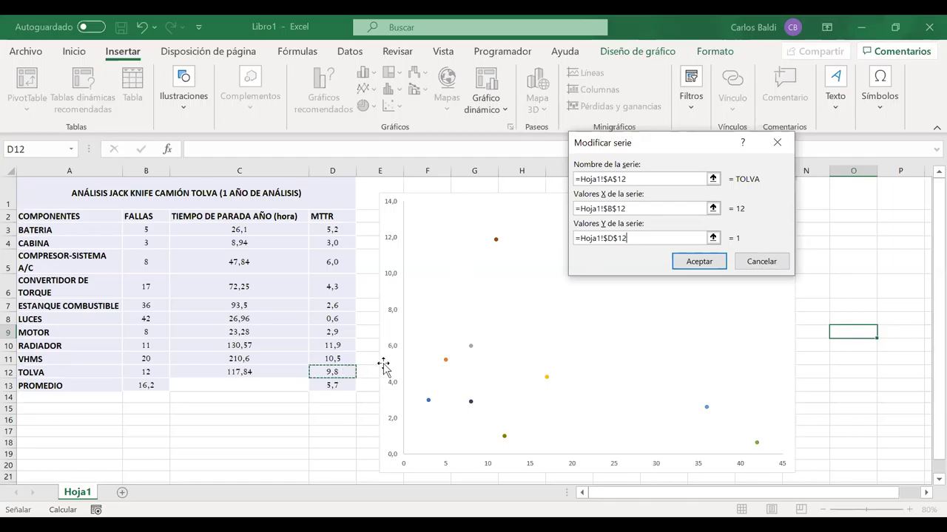
{"action": "left_click", "coordinate": [693, 260]}
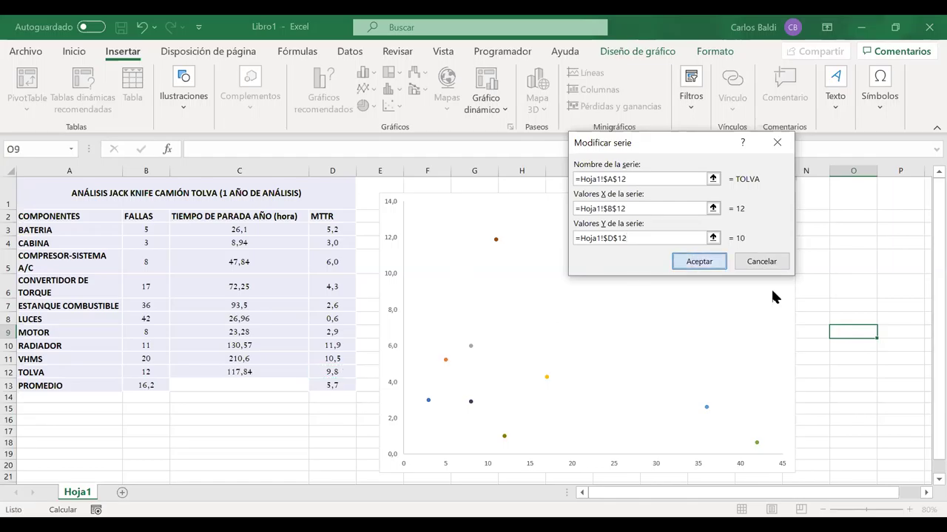
{"action": "left_click", "coordinate": [786, 311]}
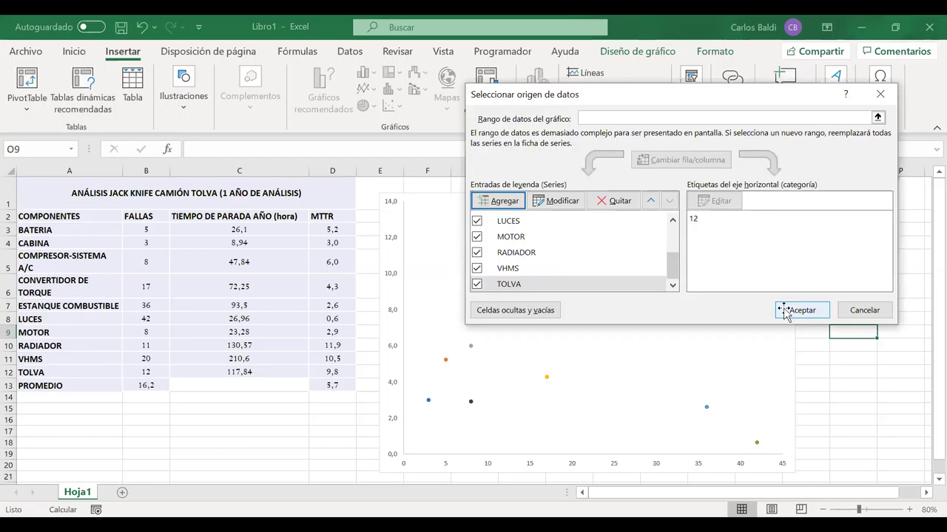
- Accept the data source and set the VHMS downtime in C11 to 310,6 hours
{"action": "left_click", "coordinate": [822, 306]}
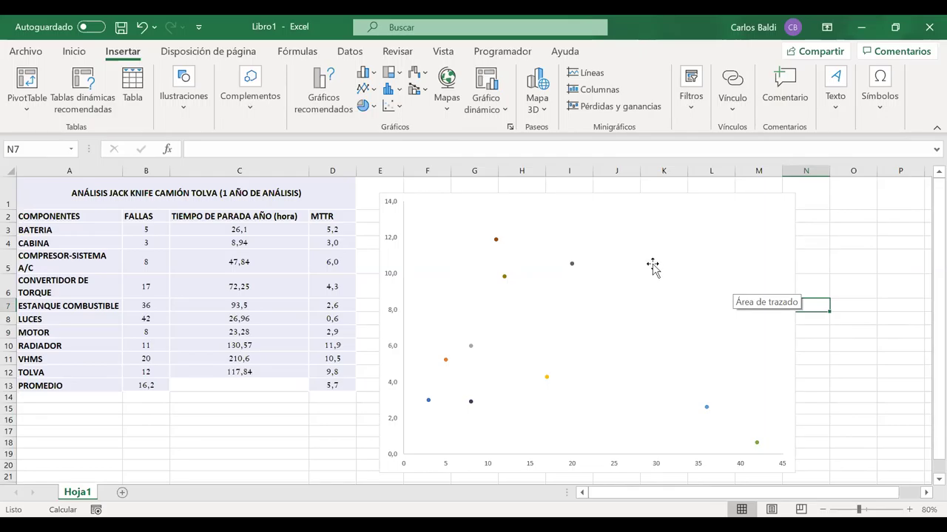
{"action": "mouse_move", "coordinate": [573, 267]}
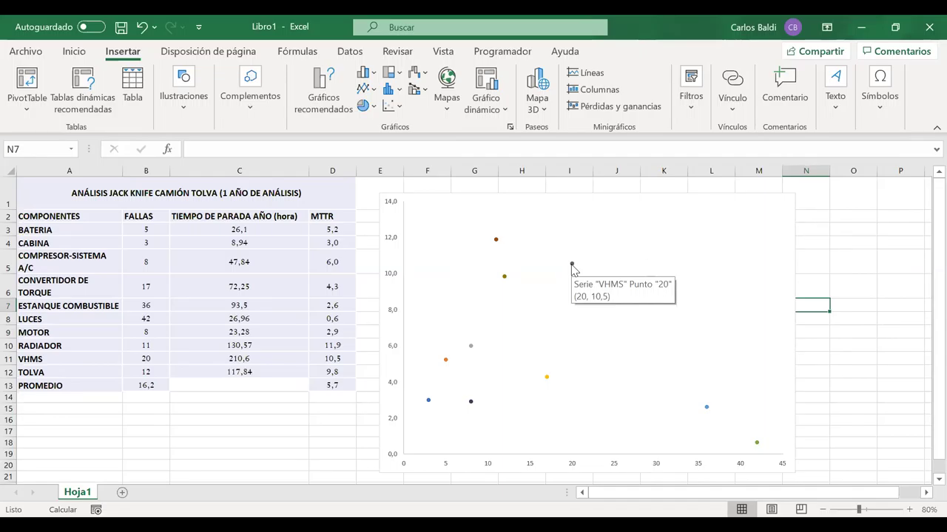
{"action": "left_click", "coordinate": [226, 360]}
{"action": "double_click", "coordinate": [225, 361]}
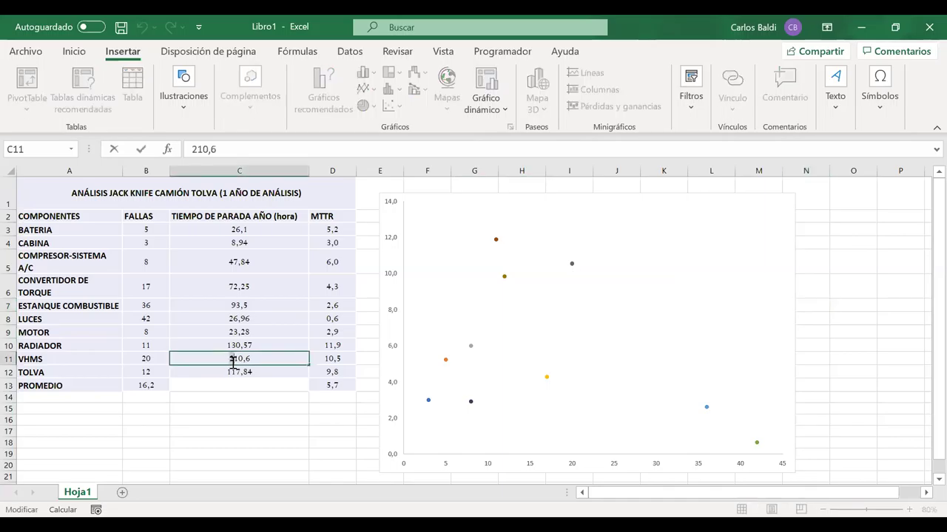
{"action": "key", "text": "Delete"}
{"action": "type", "text": "3"}
{"action": "key", "text": "Return"}
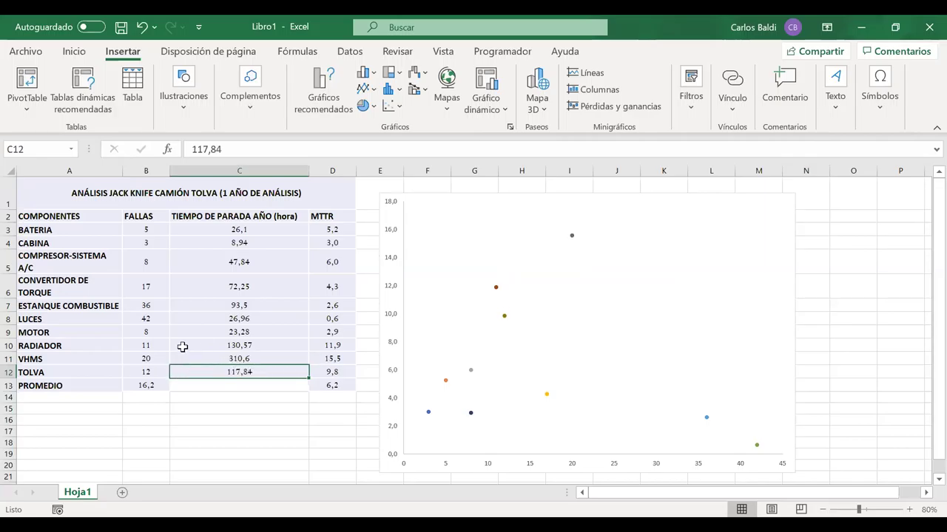
- Set the VHMS failure count in B11 to 35
{"action": "left_click", "coordinate": [156, 358]}
{"action": "double_click", "coordinate": [156, 358]}
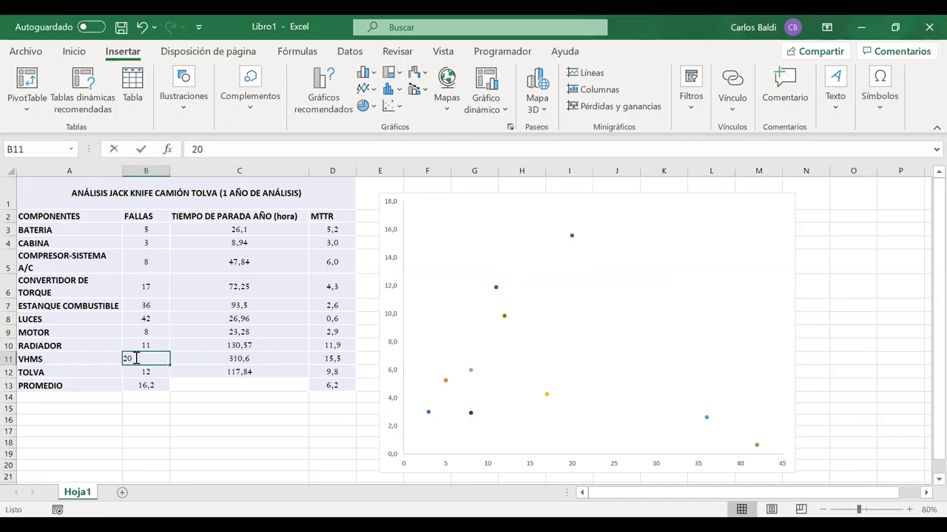
{"action": "double_click", "coordinate": [126, 358]}
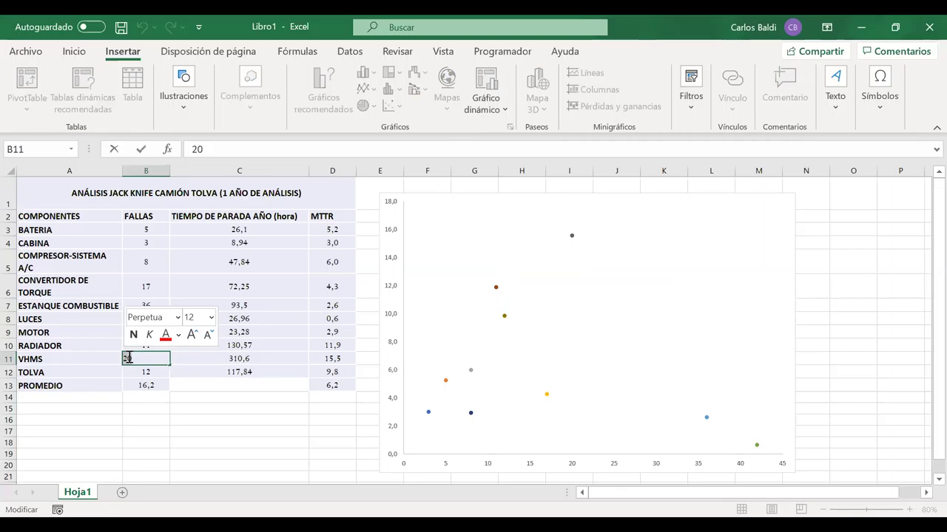
{"action": "type", "text": "35"}
{"action": "key", "text": "Return"}
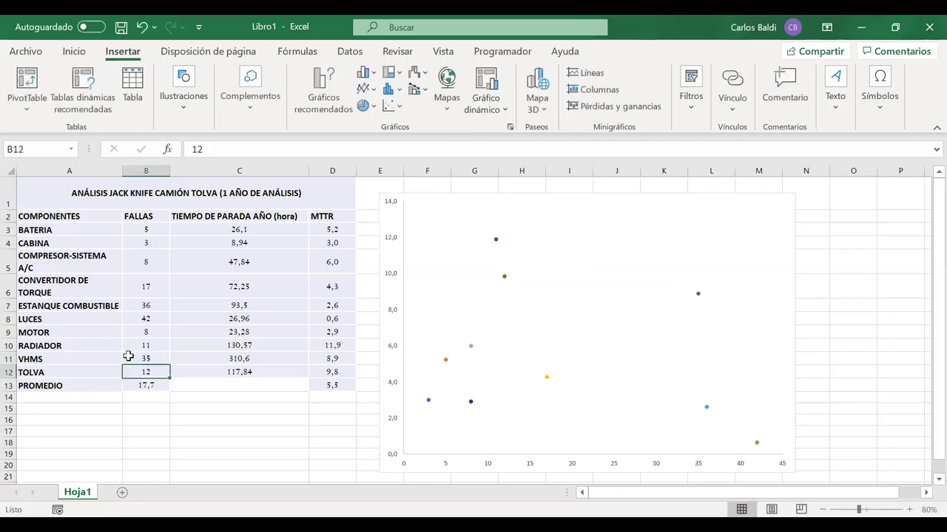
{"action": "left_click", "coordinate": [200, 386]}
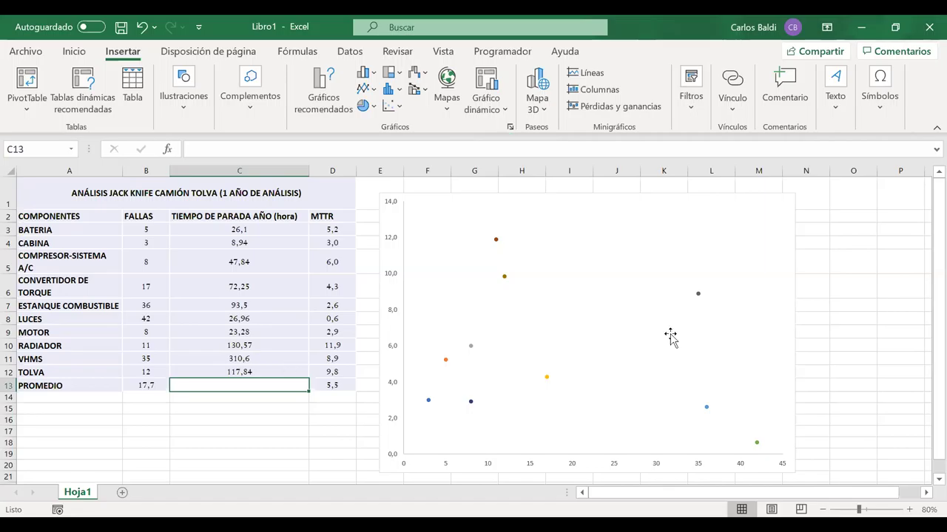
- Enter =MAX(B3:B12) in B15 and compare the maximum failure count with the chart's horizontal axis
{"action": "left_click_drag", "start_coordinate": [161, 230], "coordinate": [152, 370]}
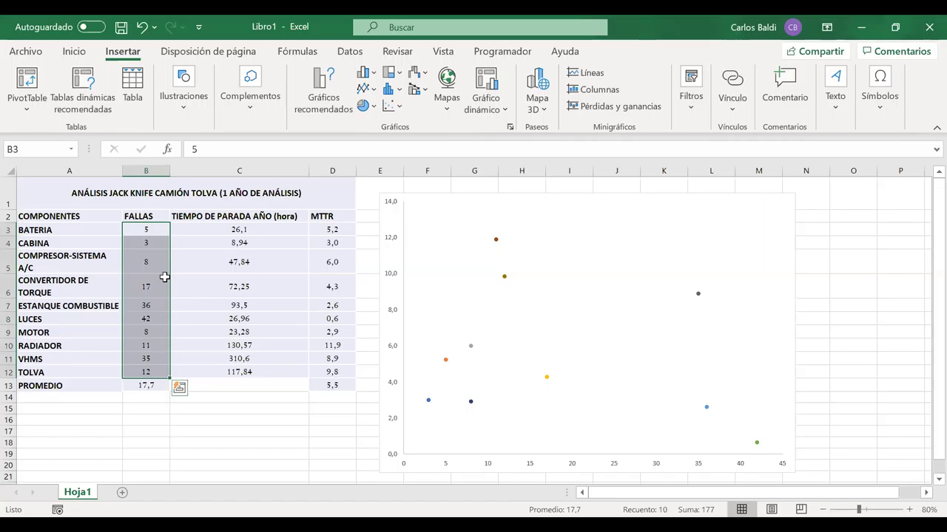
{"action": "left_click", "coordinate": [138, 409]}
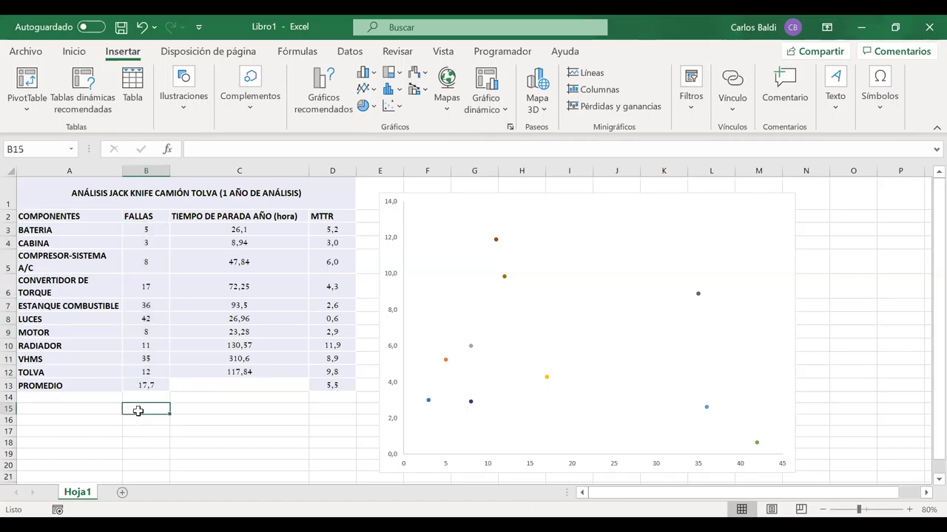
{"action": "type", "text": "="}
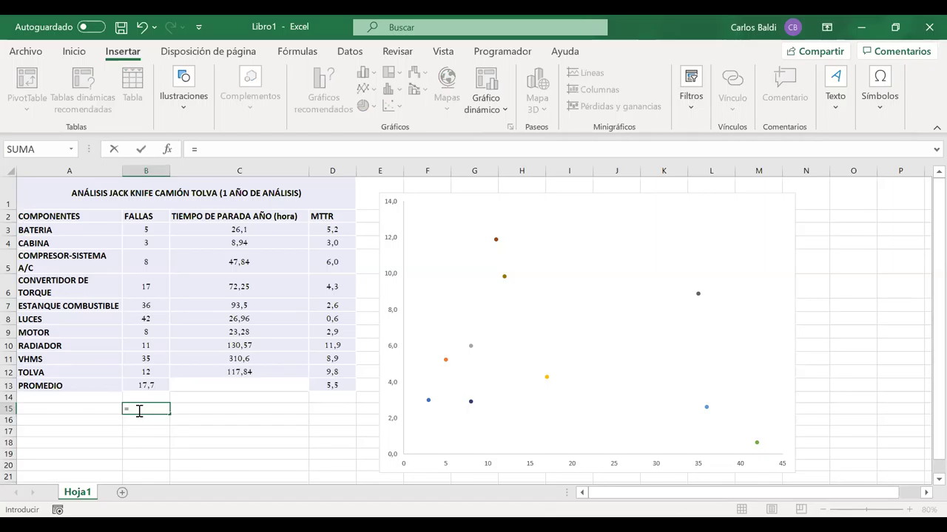
{"action": "type", "text": "MAX"}
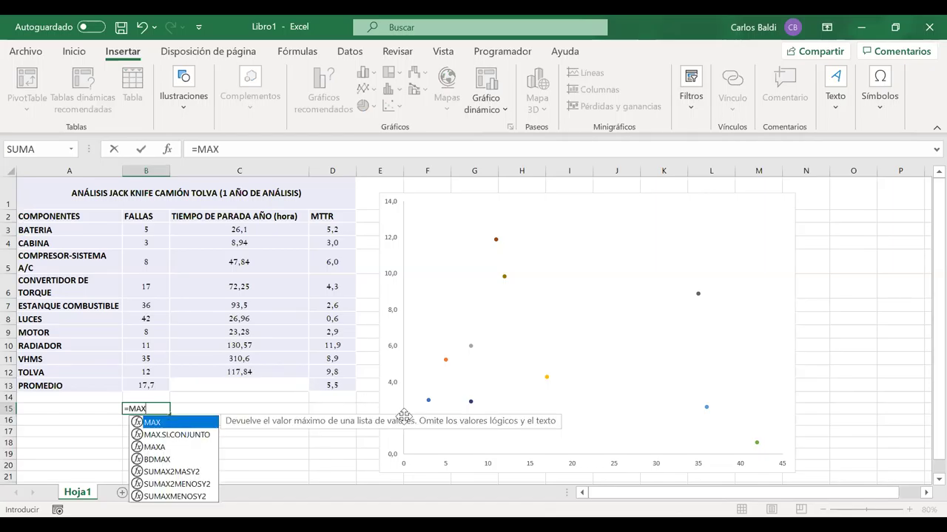
{"action": "double_click", "coordinate": [155, 423]}
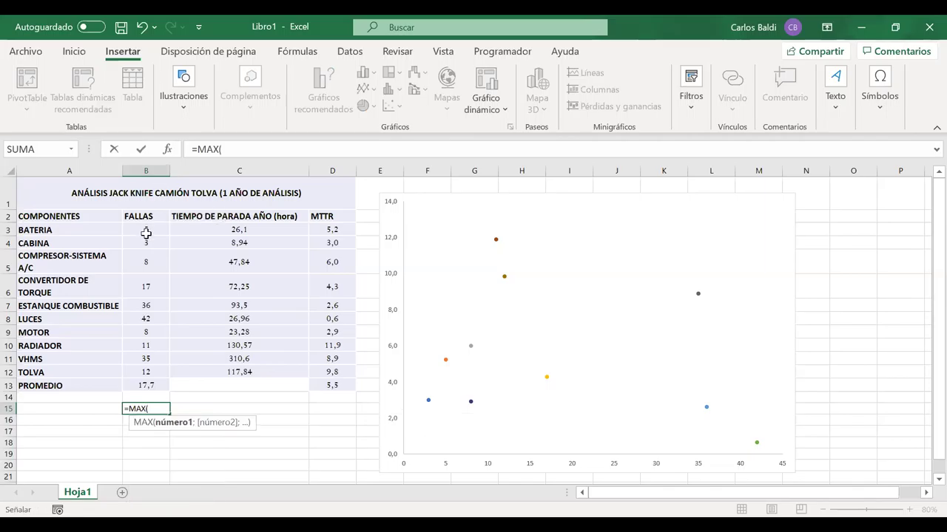
{"action": "left_click_drag", "start_coordinate": [146, 234], "coordinate": [146, 372]}
{"action": "key", "text": "Return"}
{"action": "left_click", "coordinate": [155, 408]}
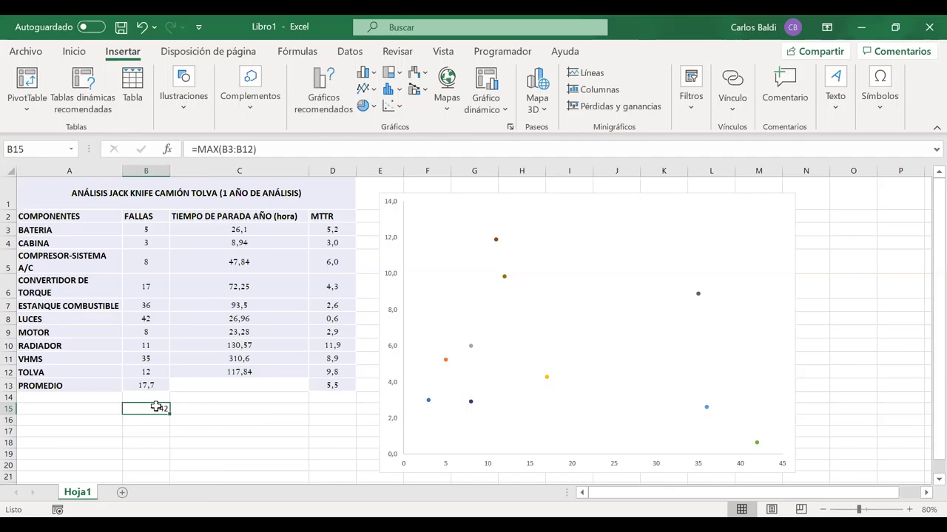
{"action": "left_click", "coordinate": [697, 468]}
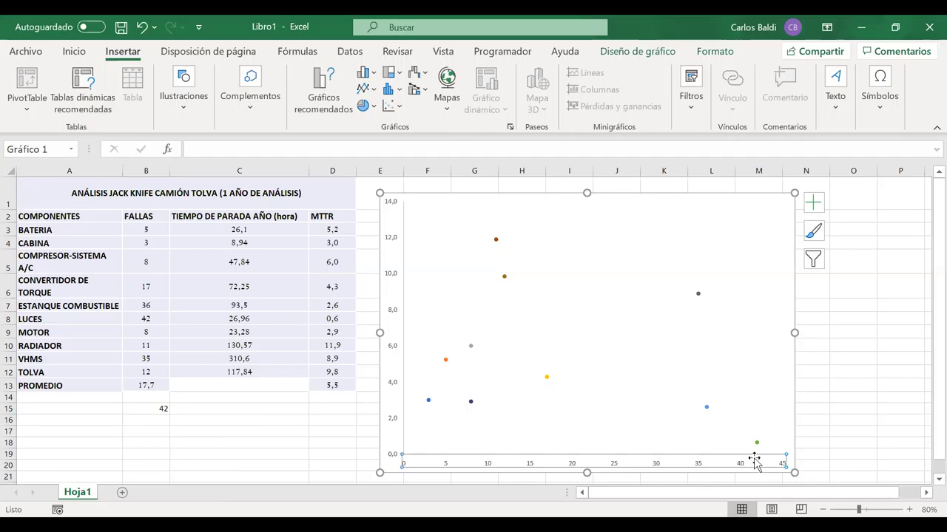
{"action": "mouse_move", "coordinate": [758, 445]}
{"action": "left_click", "coordinate": [158, 407]}
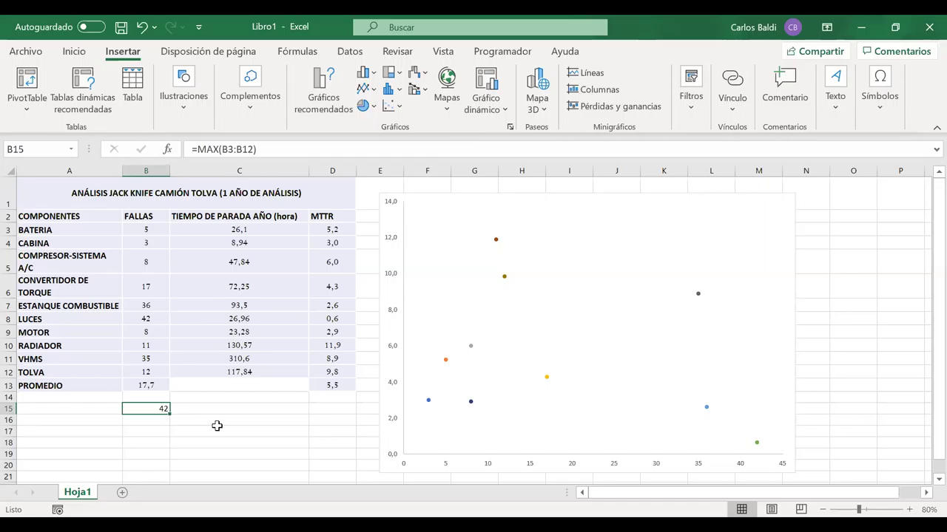
- Calculate the highest MTTR in D15 with =MAX(D3:D12)
{"action": "left_click", "coordinate": [334, 411]}
{"action": "type", "text": "="}
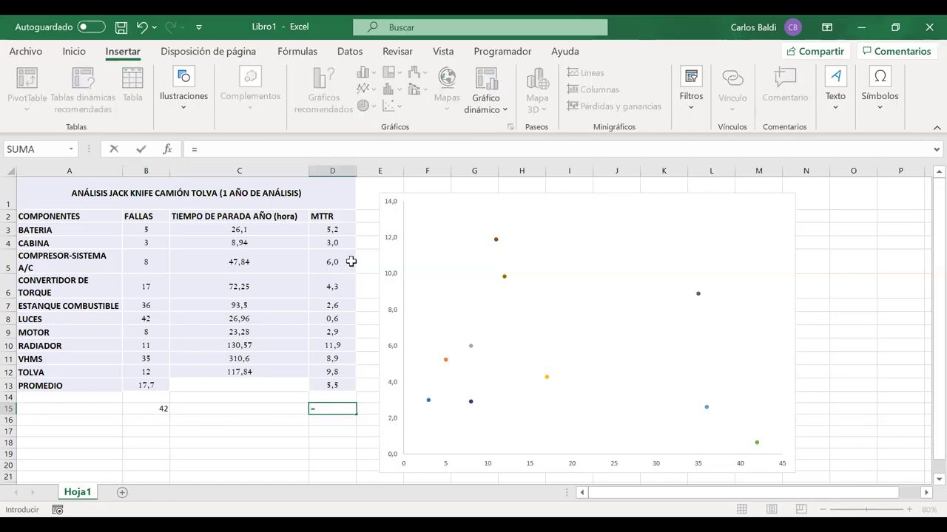
{"action": "type", "text": "MAX("}
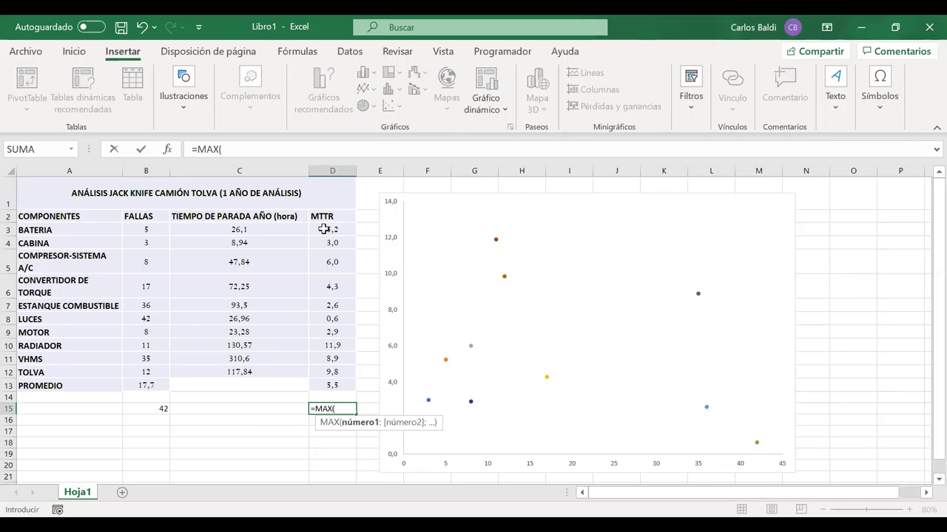
{"action": "left_click_drag", "start_coordinate": [324, 229], "coordinate": [325, 369]}
{"action": "key", "text": "Return"}
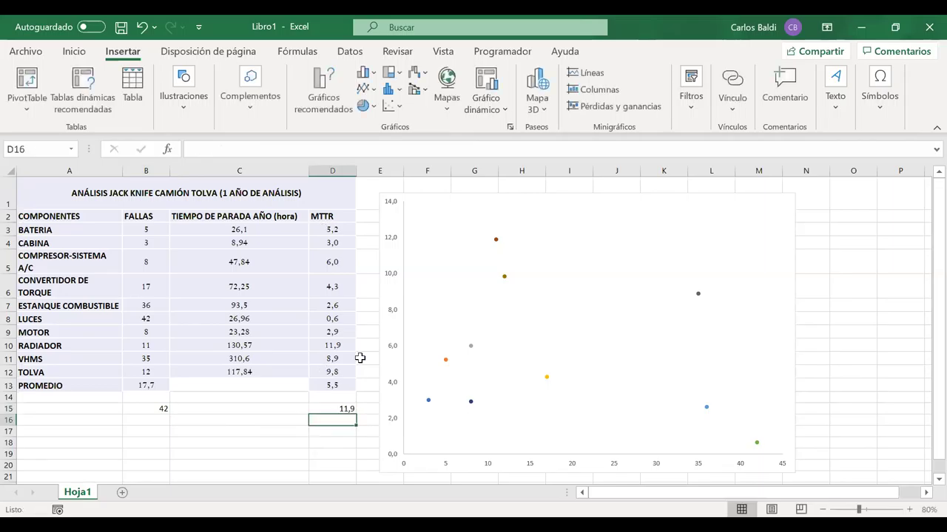
{"action": "left_click_drag", "start_coordinate": [340, 370], "coordinate": [334, 232]}
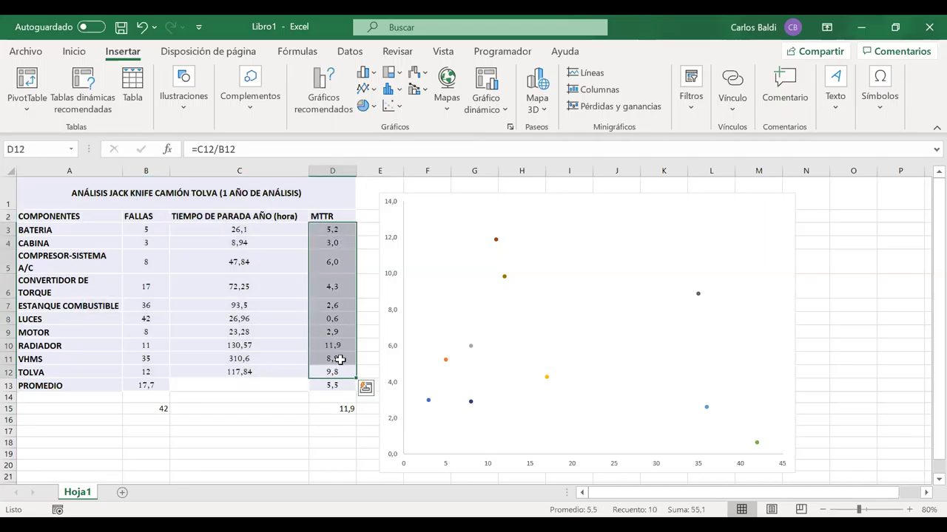
{"action": "left_click", "coordinate": [331, 409]}
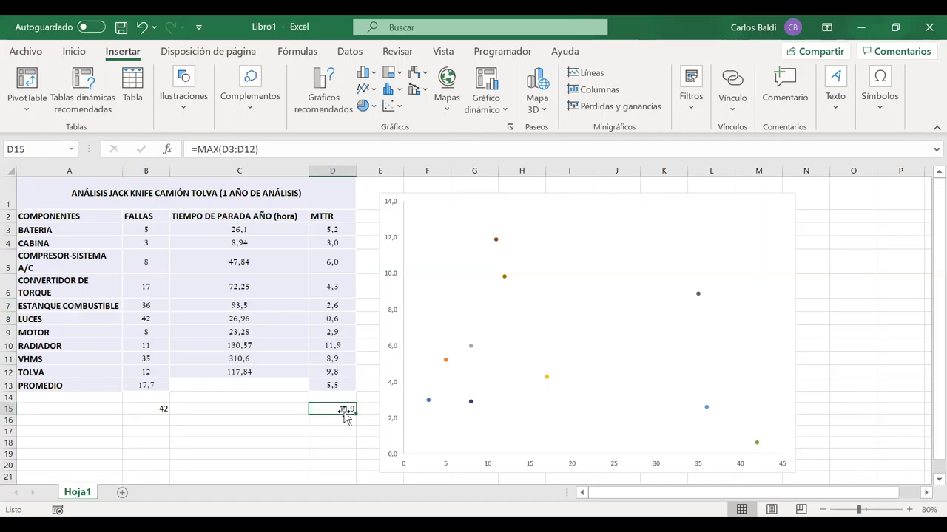
- Fix the chart's vertical axis limits at a minimum of 0 and a maximum of 12
{"action": "left_click", "coordinate": [390, 245]}
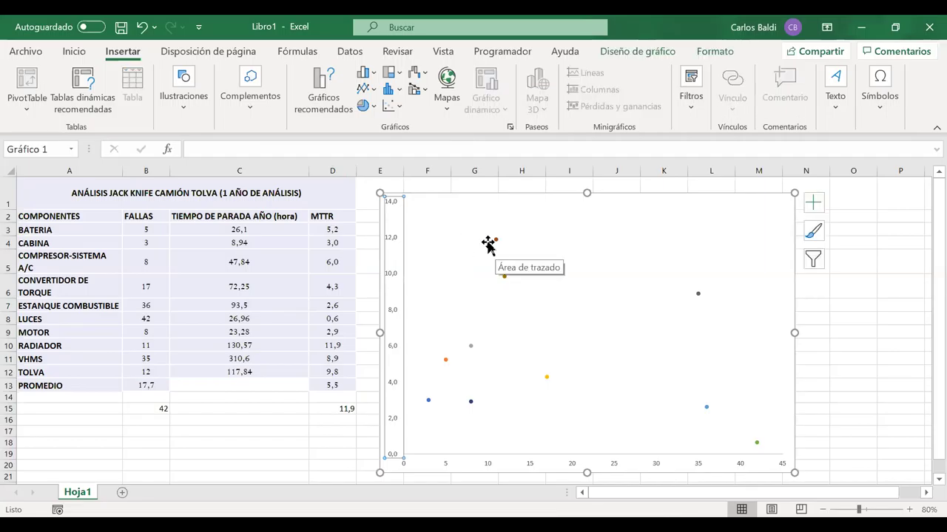
{"action": "right_click", "coordinate": [391, 245]}
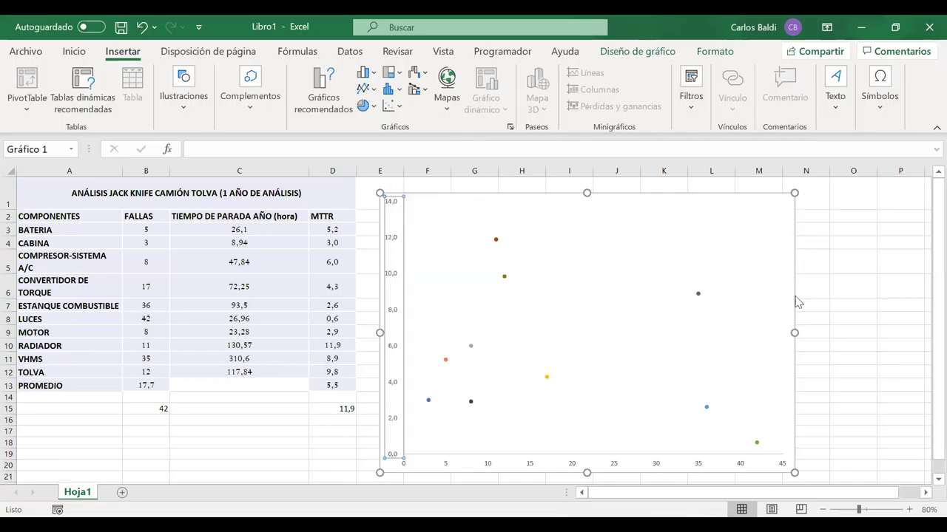
{"action": "key", "text": "ctrl+1"}
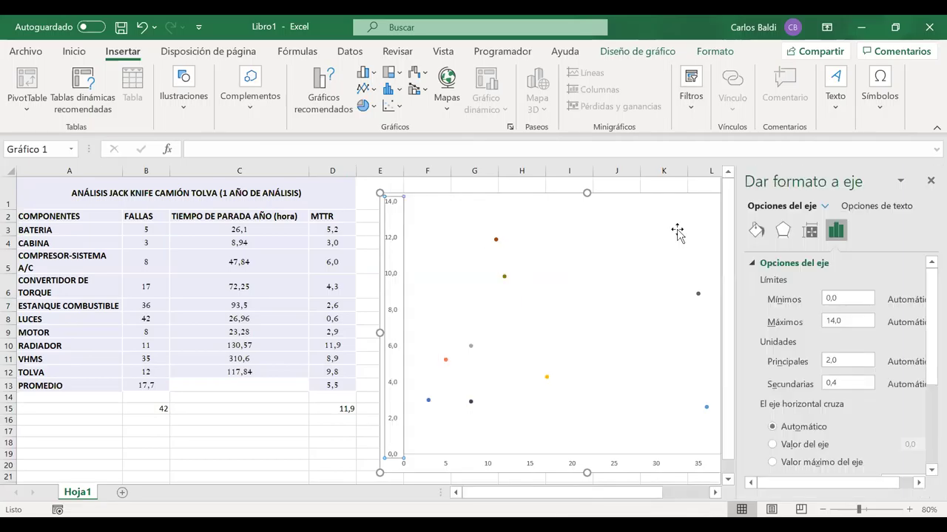
{"action": "left_click", "coordinate": [834, 322]}
{"action": "key", "text": "BackSpace"}
{"action": "type", "text": "2"}
{"action": "left_click", "coordinate": [843, 298]}
{"action": "key", "text": "BackSpace"}
{"action": "key", "text": "BackSpace"}
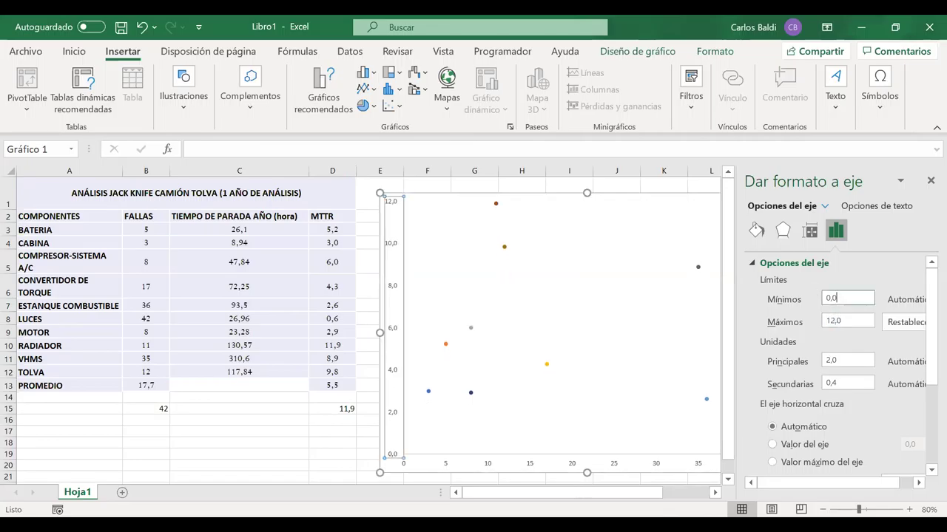
{"action": "key", "text": "Return"}
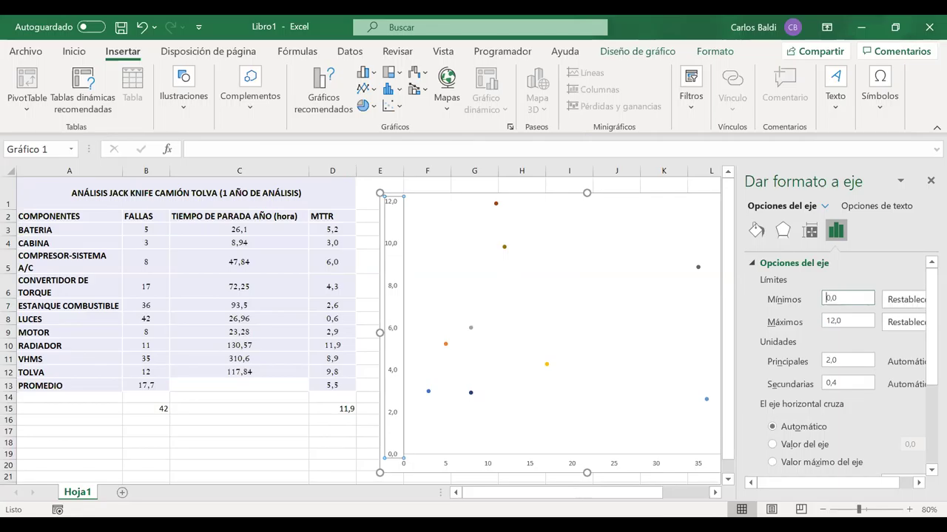
{"action": "left_click", "coordinate": [929, 180]}
{"action": "left_click", "coordinate": [874, 272]}
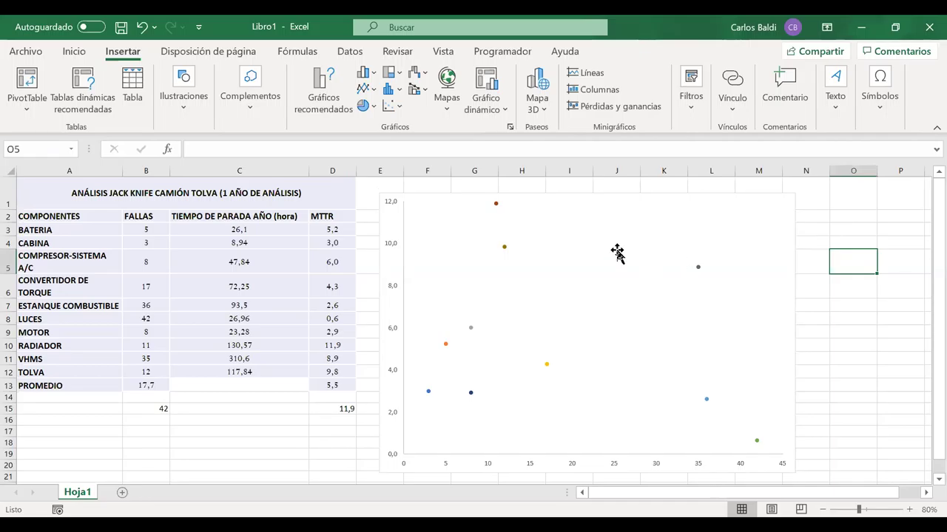
- Try 15 as the maximum of the chart's vertical axis
{"action": "left_click", "coordinate": [499, 211]}
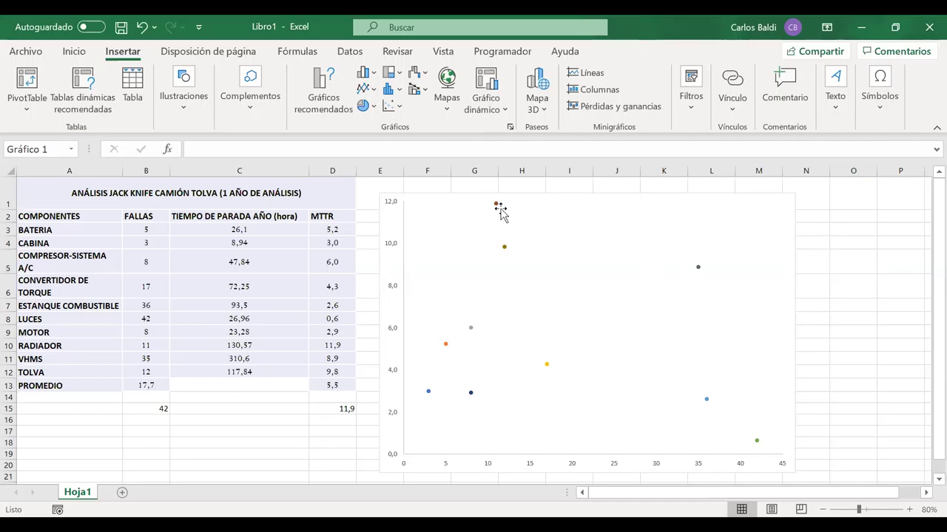
{"action": "mouse_move", "coordinate": [497, 210]}
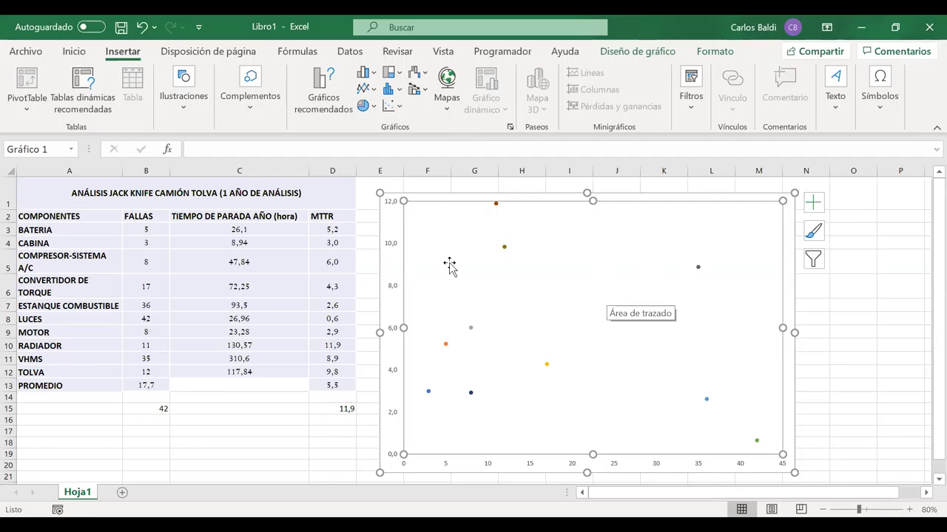
{"action": "left_click", "coordinate": [394, 245]}
{"action": "right_click", "coordinate": [394, 246]}
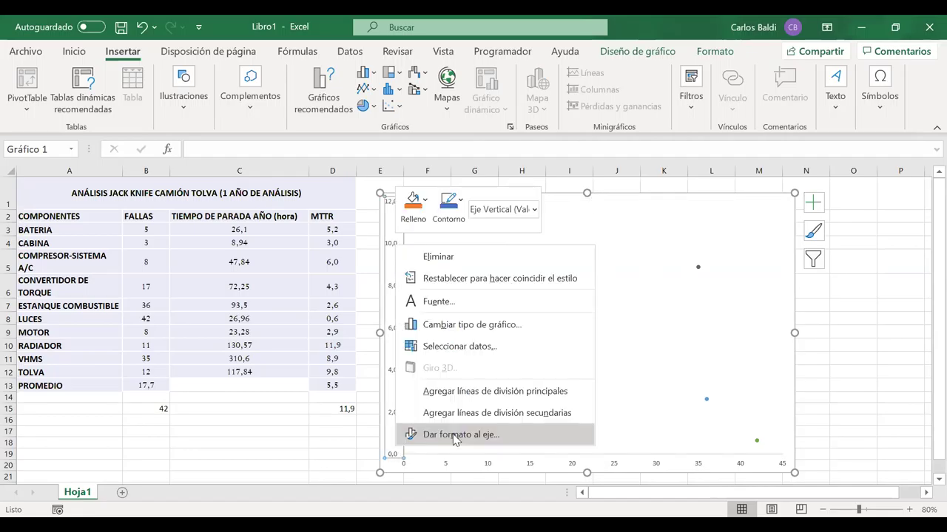
{"action": "left_click", "coordinate": [454, 437]}
{"action": "left_click", "coordinate": [832, 323]}
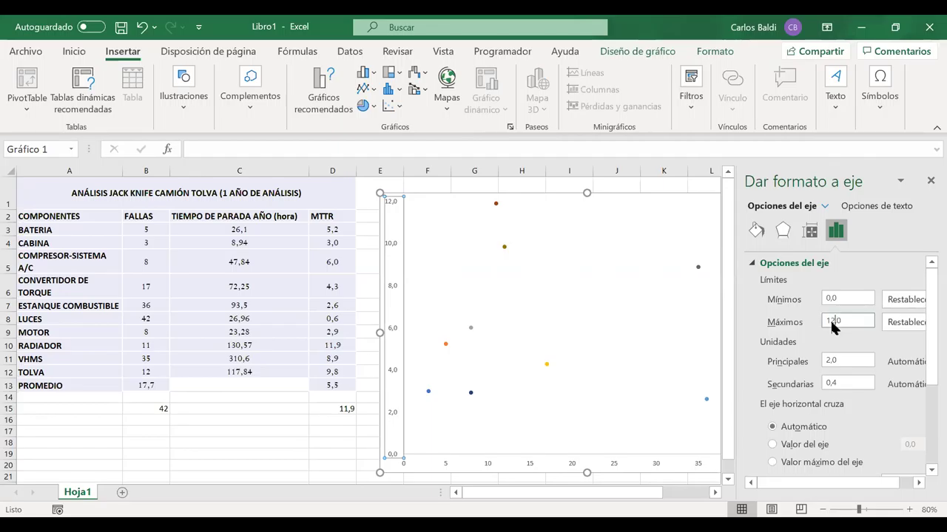
{"action": "type", "text": "4"}
{"action": "key", "text": "BackSpace"}
{"action": "type", "text": "5"}
{"action": "key", "text": "Return"}
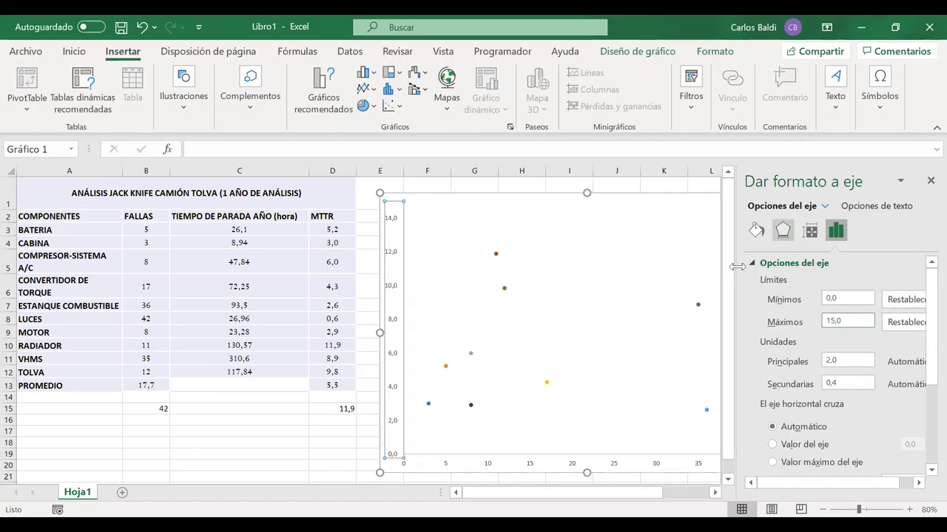
- Set the vertical axis's maximum to 14, close the axis formatting and select the RADIADOR point in the chart
{"action": "left_click", "coordinate": [823, 314]}
{"action": "key", "text": "BackSpace"}
{"action": "type", "text": "4"}
{"action": "key", "text": "Return"}
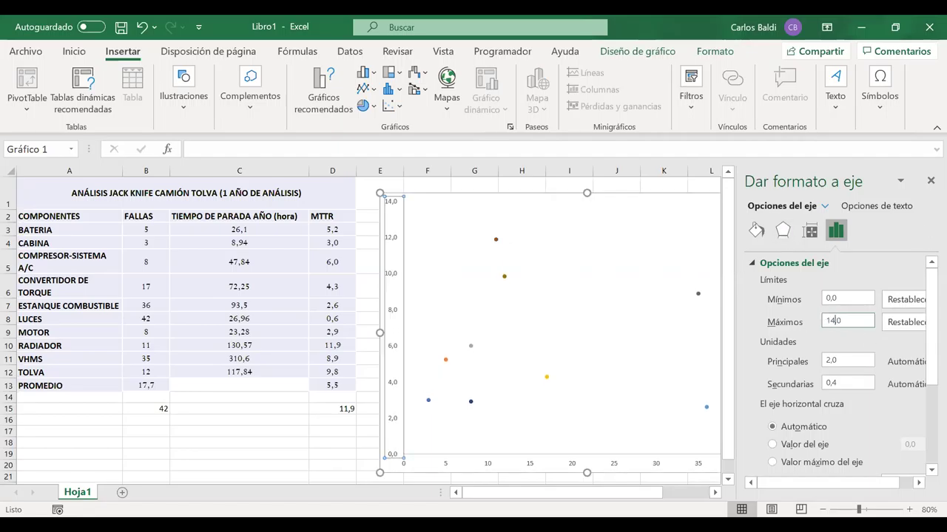
{"action": "left_click", "coordinate": [923, 186]}
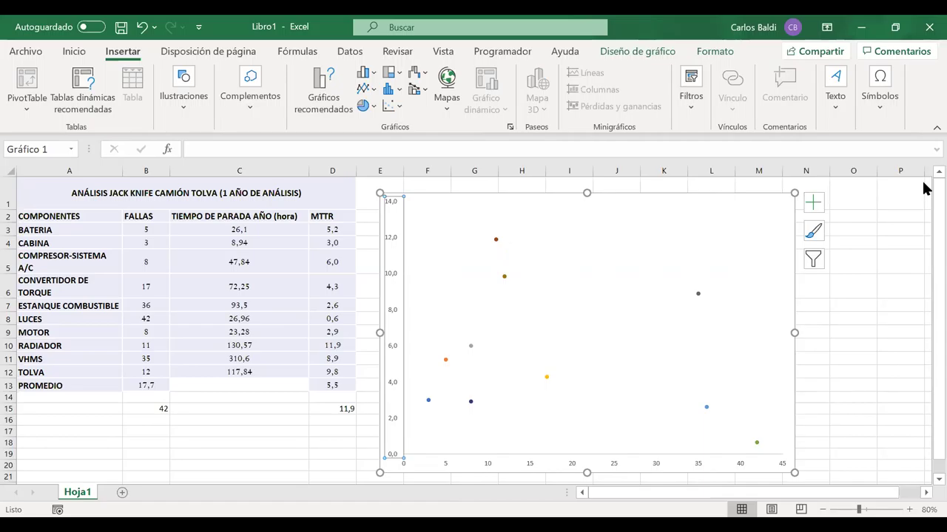
{"action": "left_click", "coordinate": [847, 308]}
{"action": "left_click", "coordinate": [495, 239]}
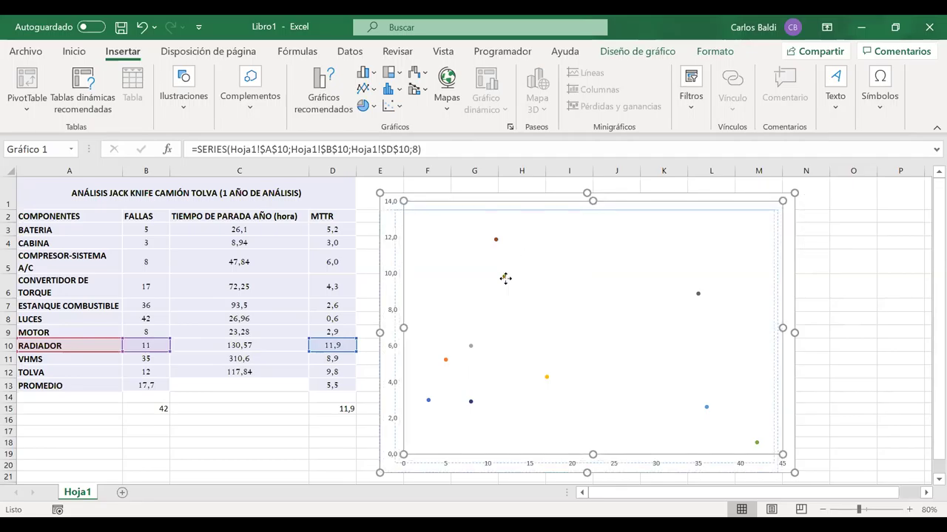
- Add data labels to the RADIADOR and TOLVA points in the chart
{"action": "left_click", "coordinate": [533, 264]}
{"action": "left_click", "coordinate": [813, 303]}
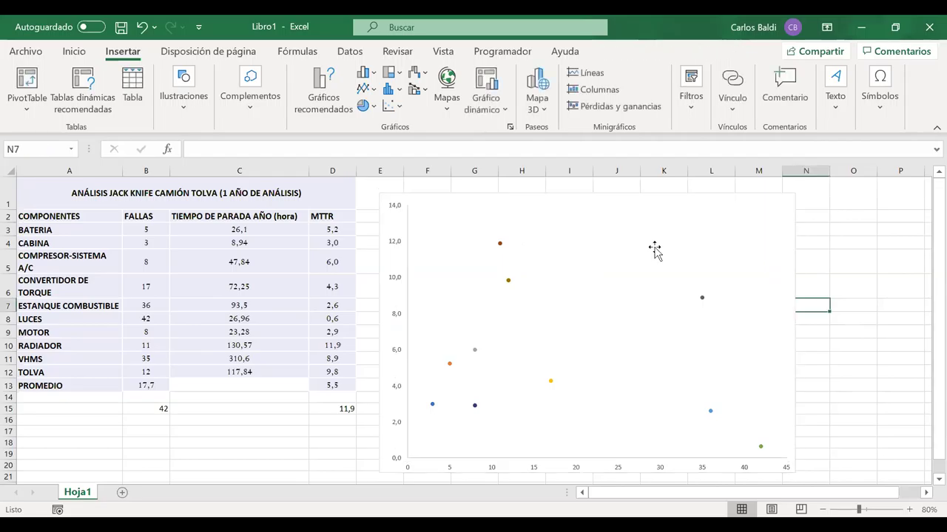
{"action": "left_click", "coordinate": [500, 244]}
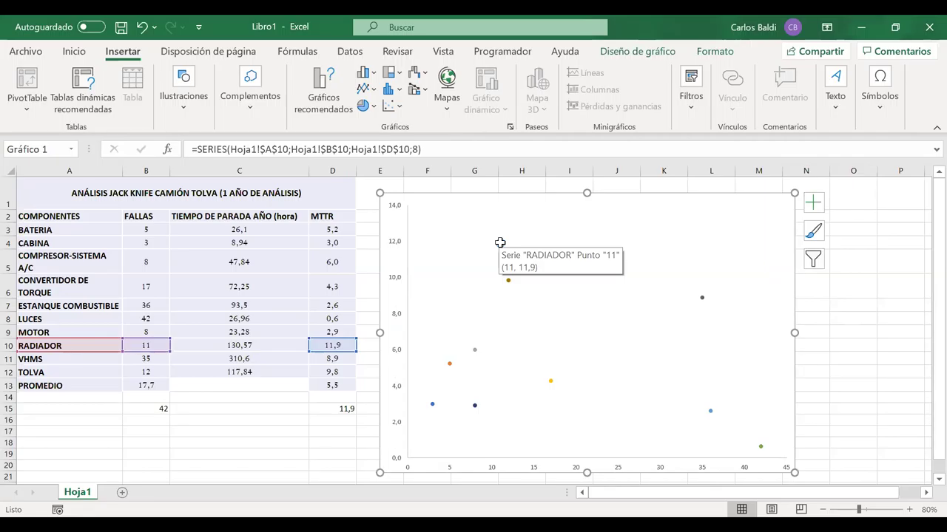
{"action": "right_click", "coordinate": [500, 243]}
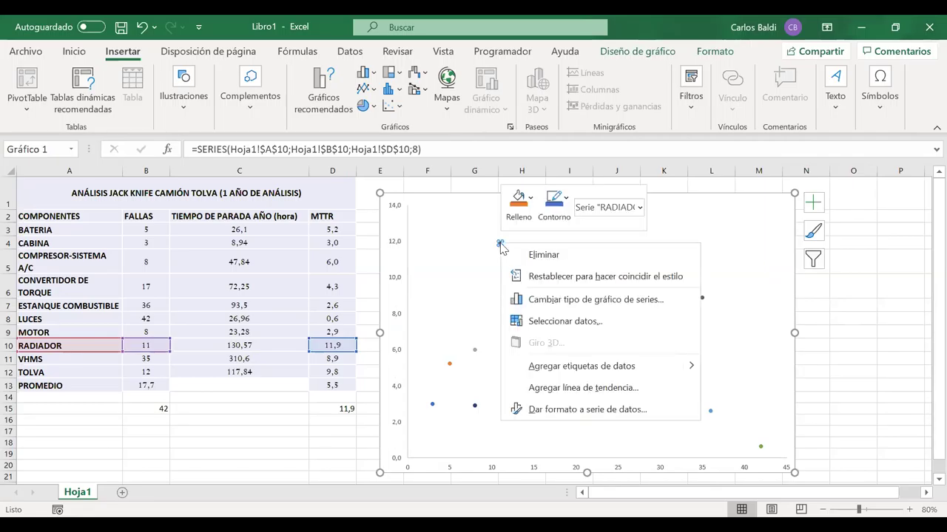
{"action": "left_click", "coordinate": [620, 368]}
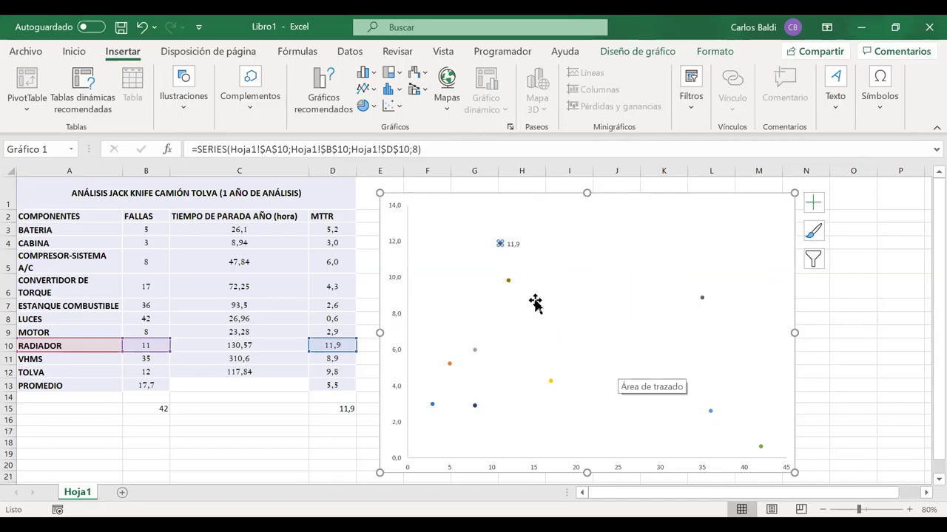
{"action": "left_click", "coordinate": [508, 281]}
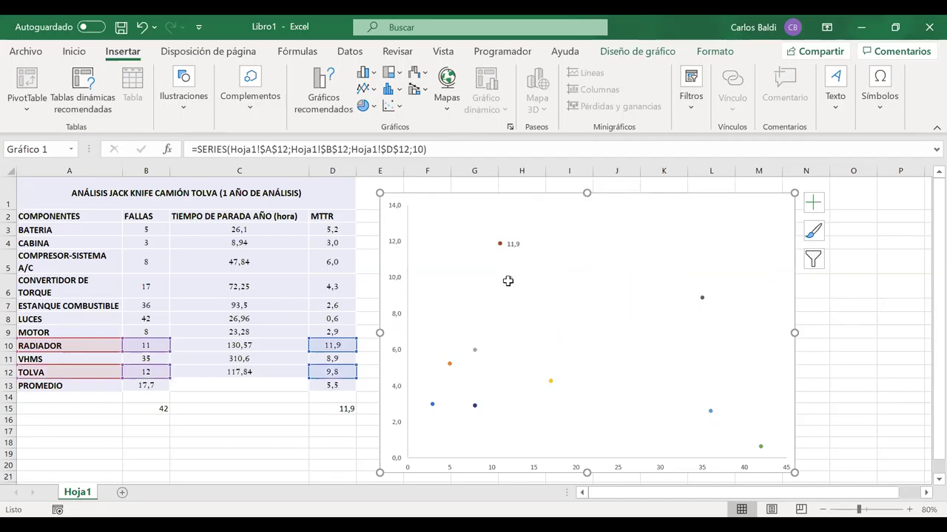
{"action": "right_click", "coordinate": [508, 281]}
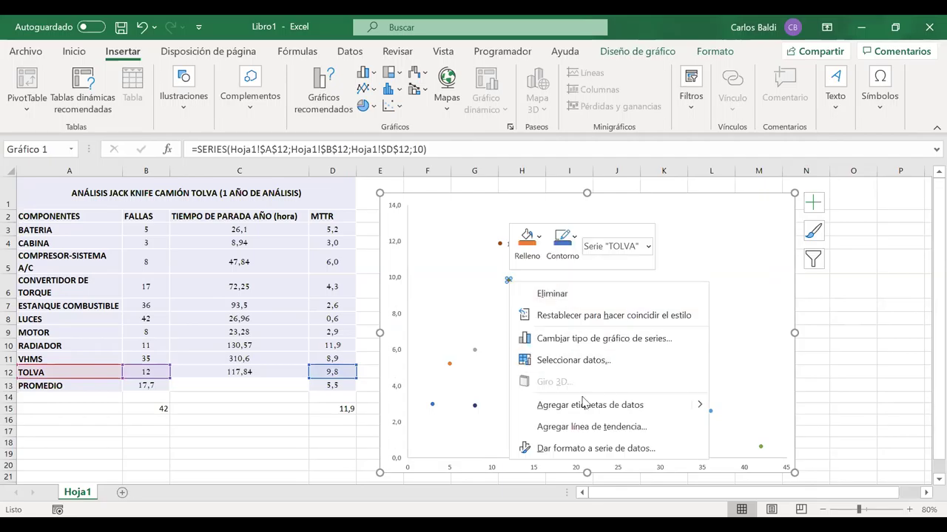
{"action": "left_click", "coordinate": [619, 407]}
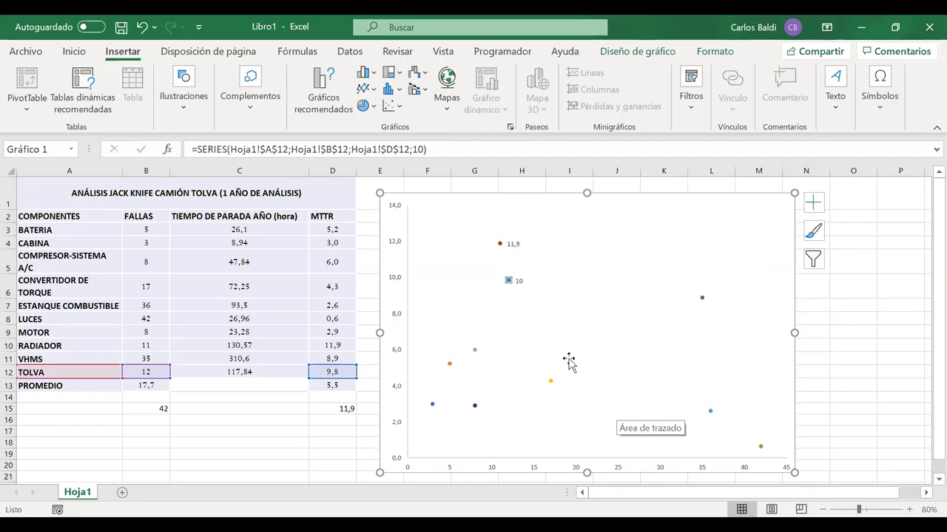
- Add data labels to the COMPRESOR-SISTEMA A/C and BATERIA points in the chart
{"action": "left_click", "coordinate": [475, 350]}
{"action": "right_click", "coordinate": [474, 350]}
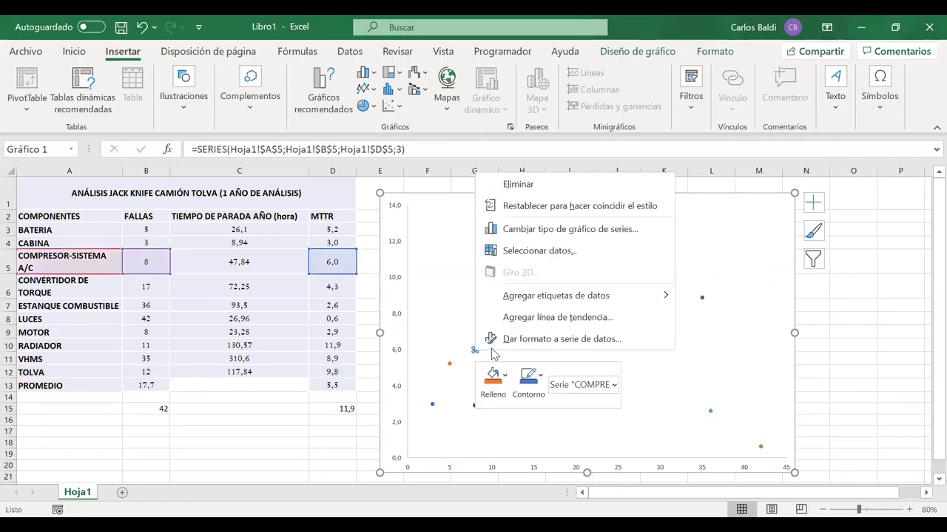
{"action": "left_click", "coordinate": [563, 297]}
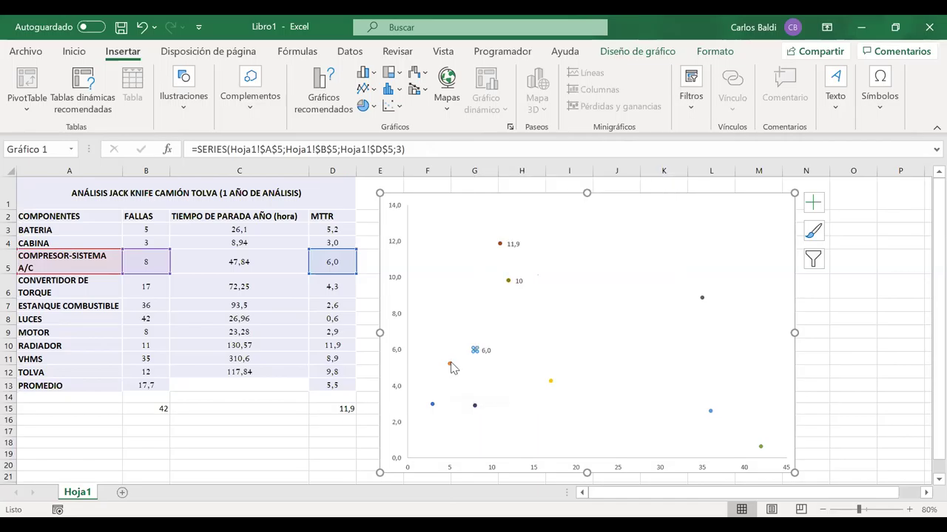
{"action": "left_click", "coordinate": [449, 363]}
{"action": "right_click", "coordinate": [450, 361]}
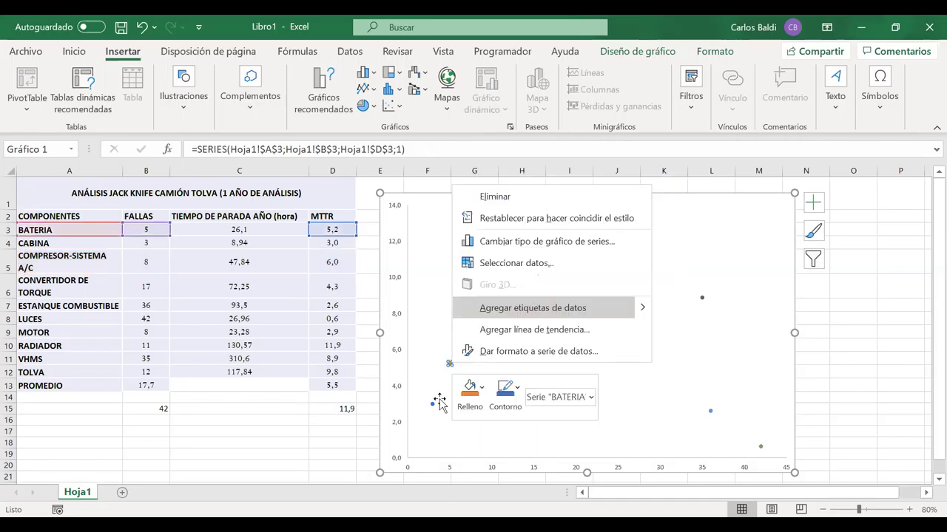
{"action": "left_click", "coordinate": [570, 306]}
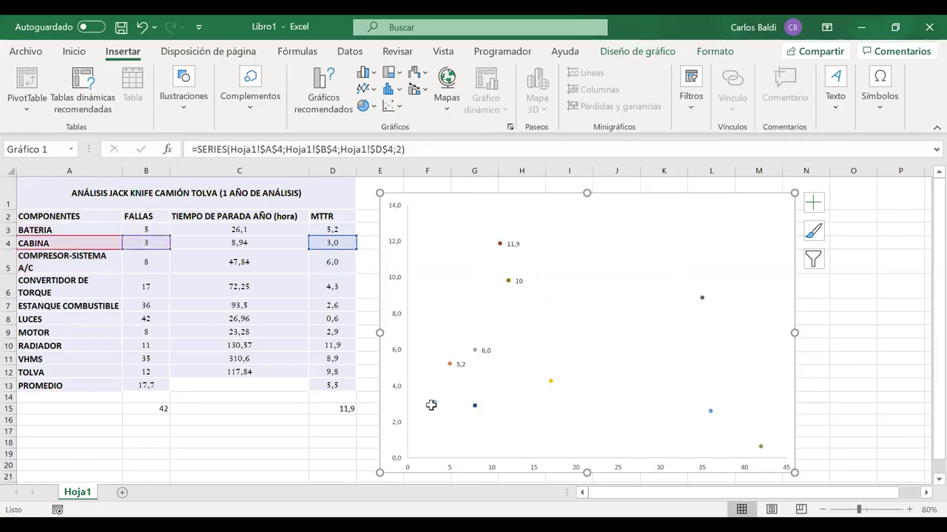
- Add data labels to the CABINA and MOTOR points in the chart
{"action": "right_click", "coordinate": [431, 405]}
{"action": "left_click", "coordinate": [523, 352]}
{"action": "left_click", "coordinate": [474, 405]}
{"action": "right_click", "coordinate": [475, 405]}
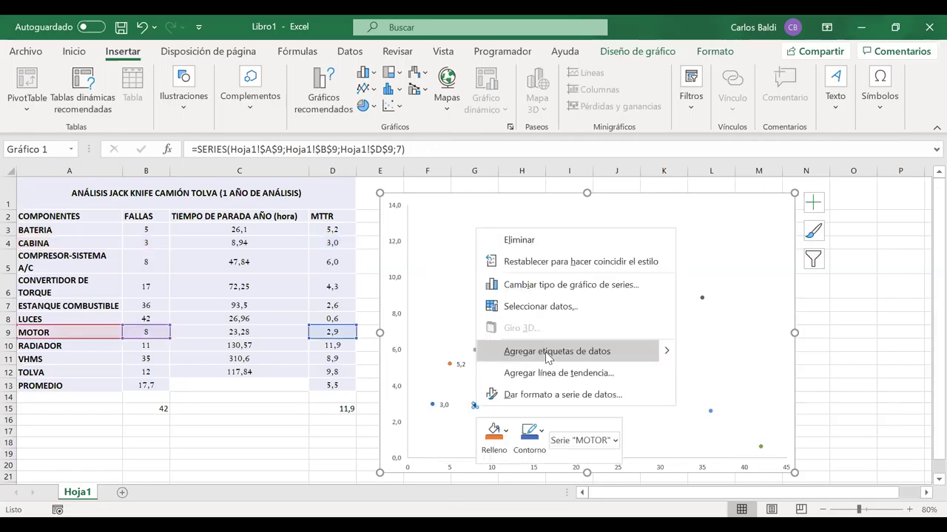
{"action": "left_click", "coordinate": [548, 357]}
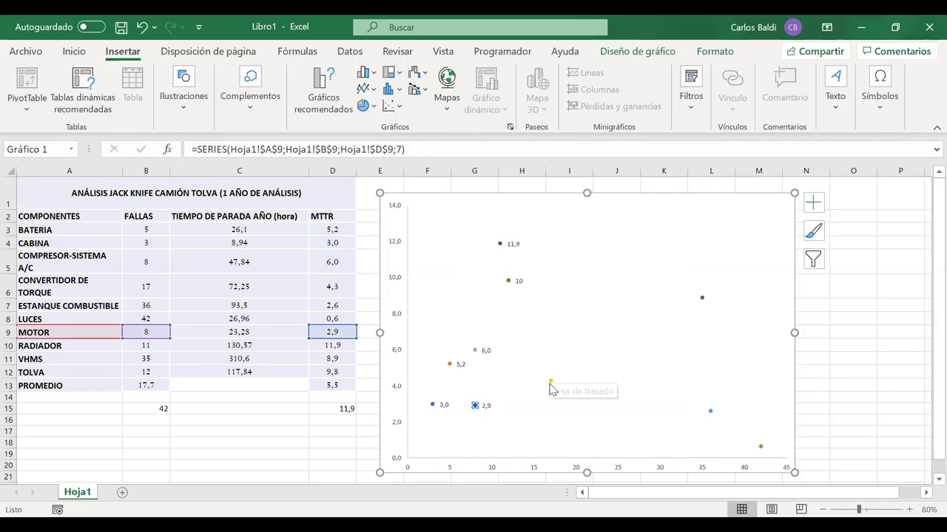
- Add data labels to the CONVERTIDOR DE TORQUE and VHMS points in the chart
{"action": "left_click", "coordinate": [550, 381]}
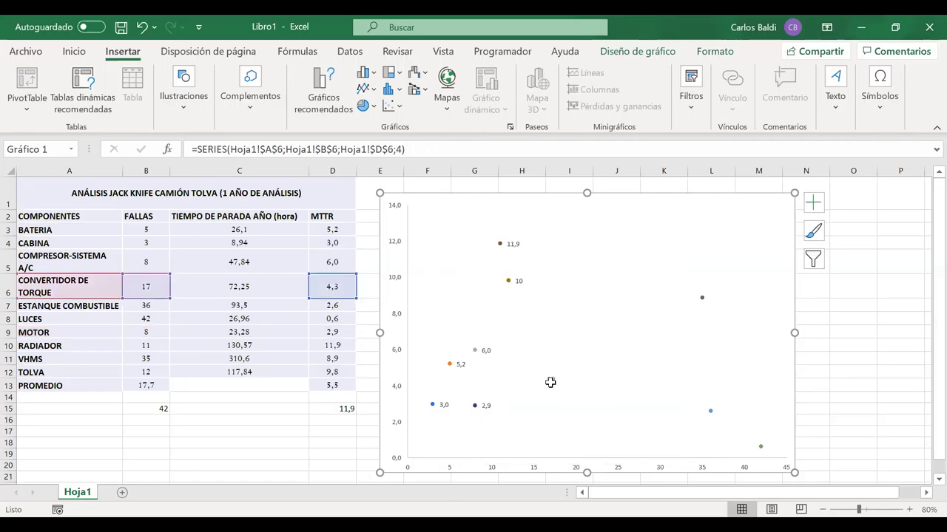
{"action": "right_click", "coordinate": [550, 382]}
{"action": "left_click", "coordinate": [614, 328]}
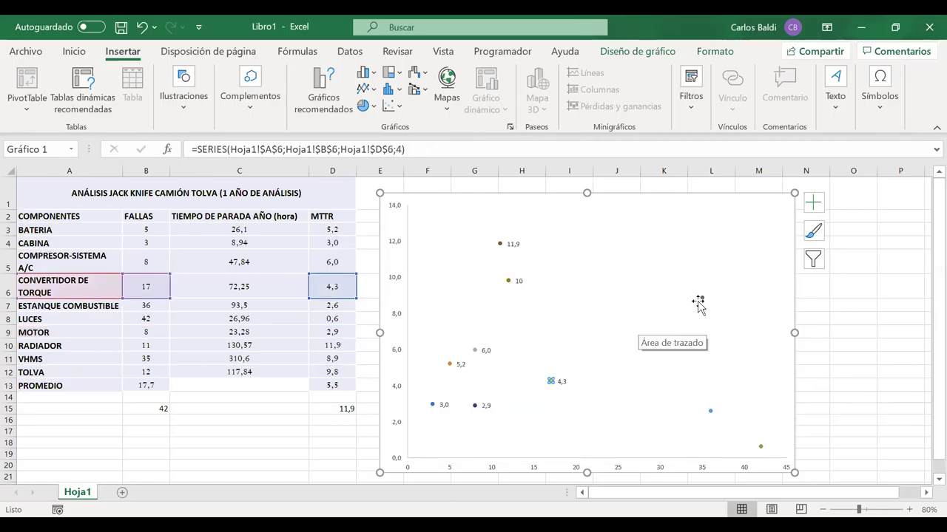
{"action": "left_click", "coordinate": [701, 298]}
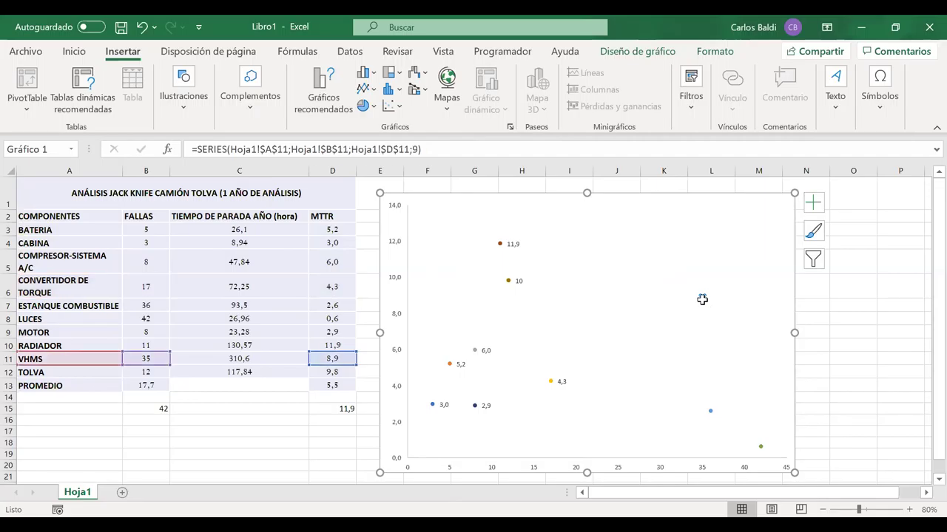
{"action": "right_click", "coordinate": [702, 298]}
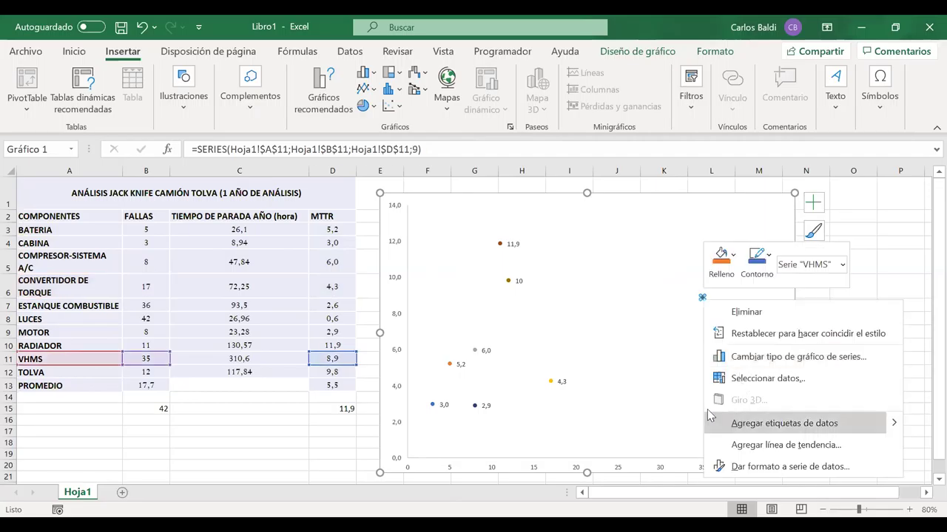
{"action": "left_click", "coordinate": [737, 421]}
- Add data labels to the ESTANQUE COMBUSTIBLE and LUCES points in the chart
{"action": "left_click", "coordinate": [710, 411]}
{"action": "right_click", "coordinate": [709, 410]}
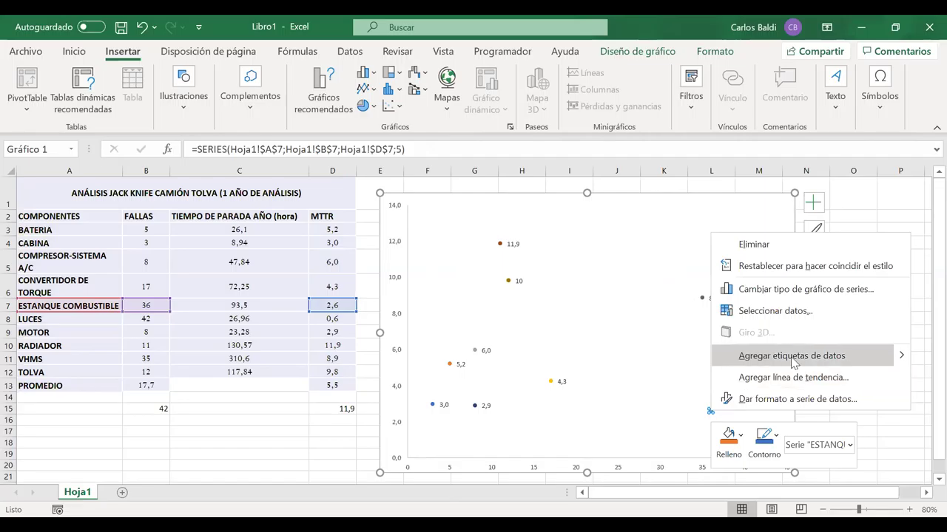
{"action": "left_click", "coordinate": [794, 358]}
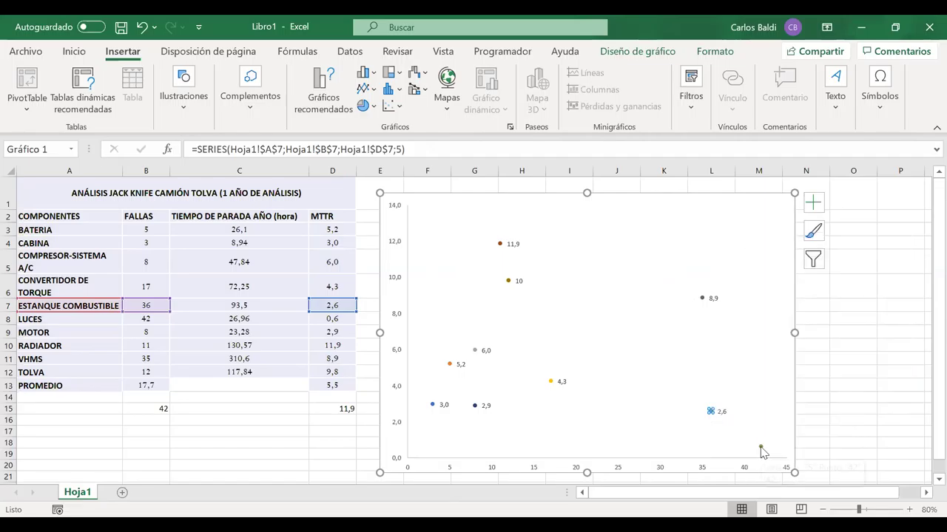
{"action": "left_click", "coordinate": [762, 447]}
{"action": "right_click", "coordinate": [761, 447]}
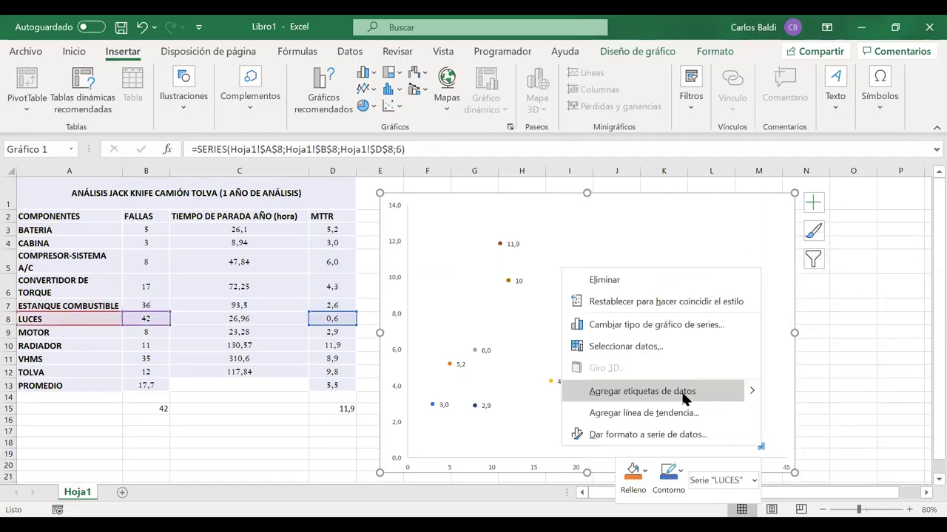
{"action": "left_click", "coordinate": [681, 393]}
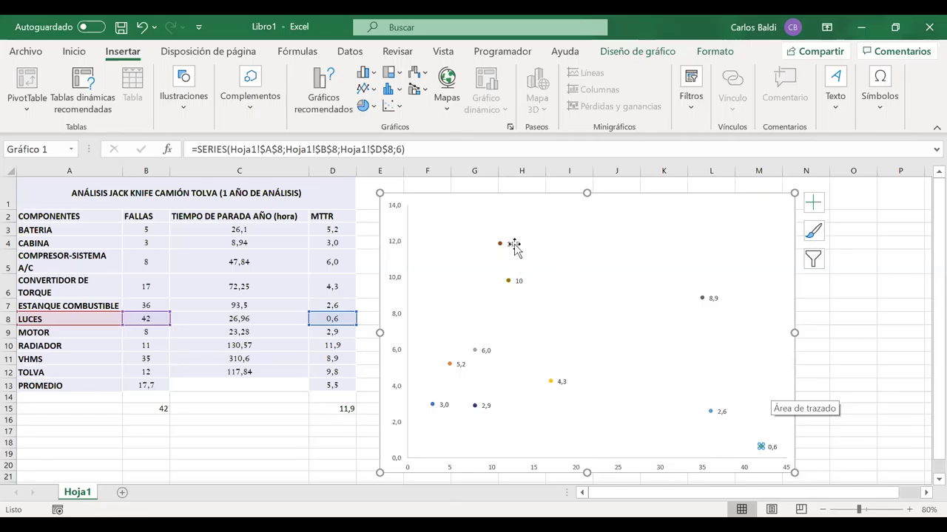
- Move the chart slightly up and to the left, closer to the edge of the data table
{"action": "left_click_drag", "start_coordinate": [446, 197], "coordinate": [428, 189]}
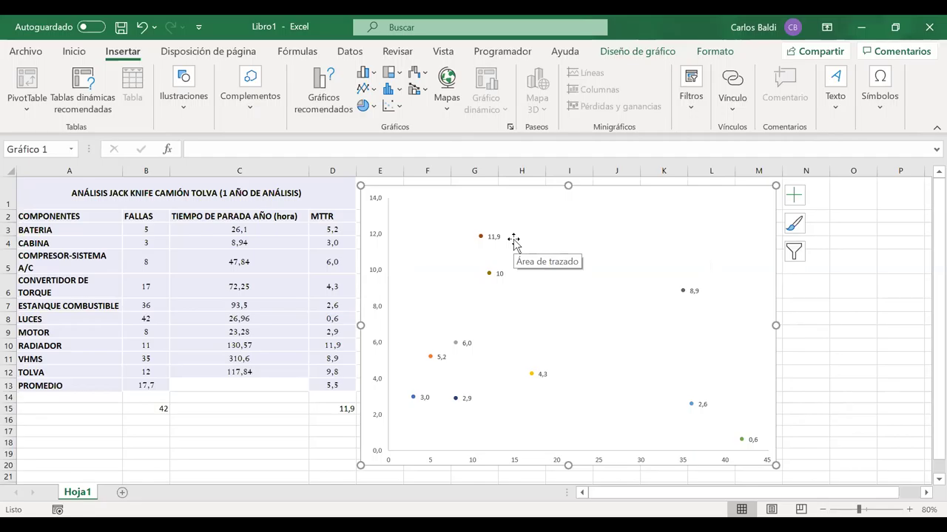
{"action": "left_click", "coordinate": [630, 208]}
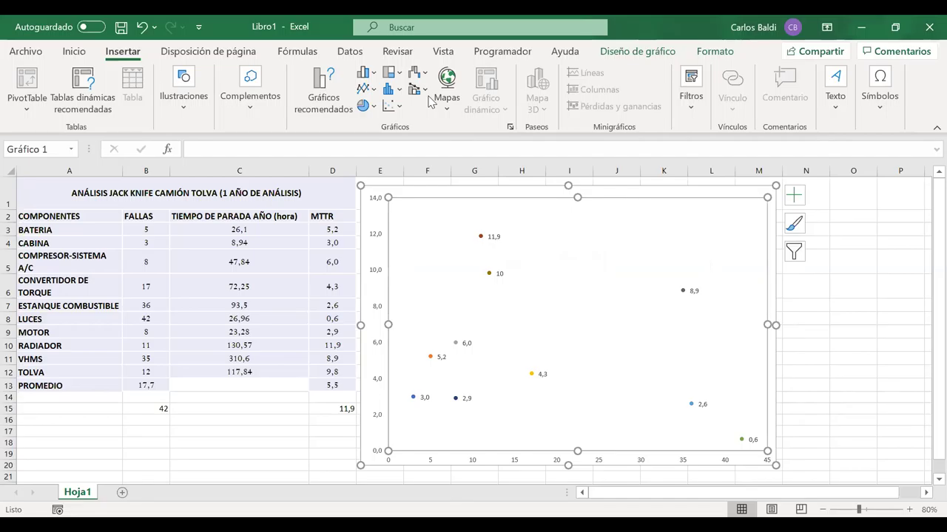
{"action": "key", "text": "Escape"}
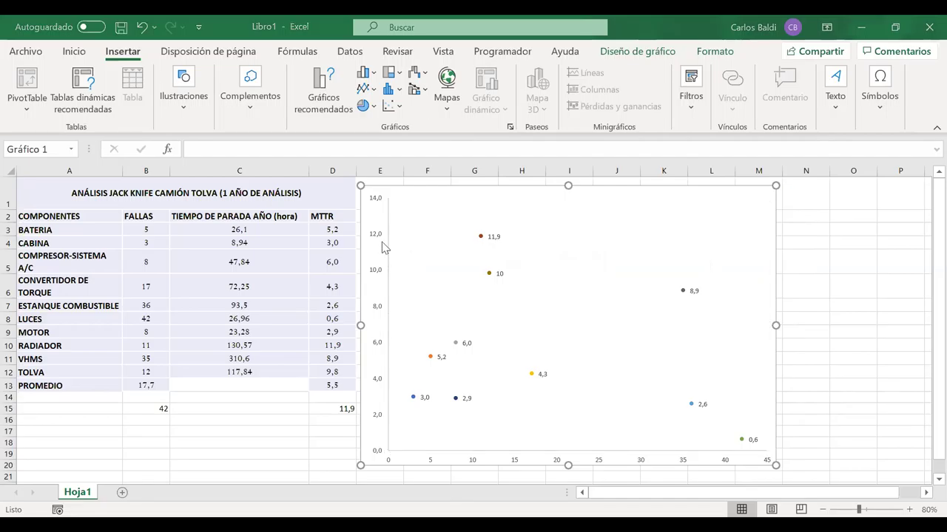
{"action": "left_click", "coordinate": [384, 248]}
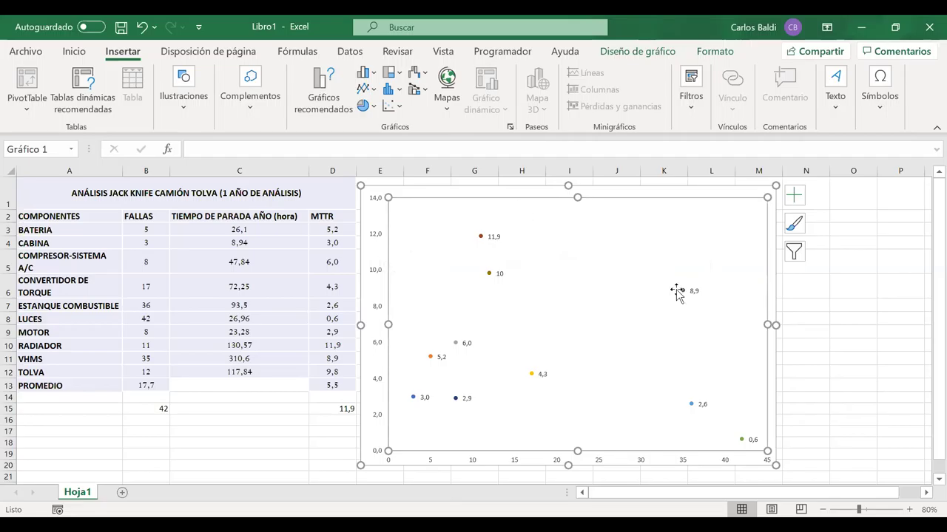
{"action": "mouse_move", "coordinate": [683, 293]}
{"action": "mouse_move", "coordinate": [533, 377]}
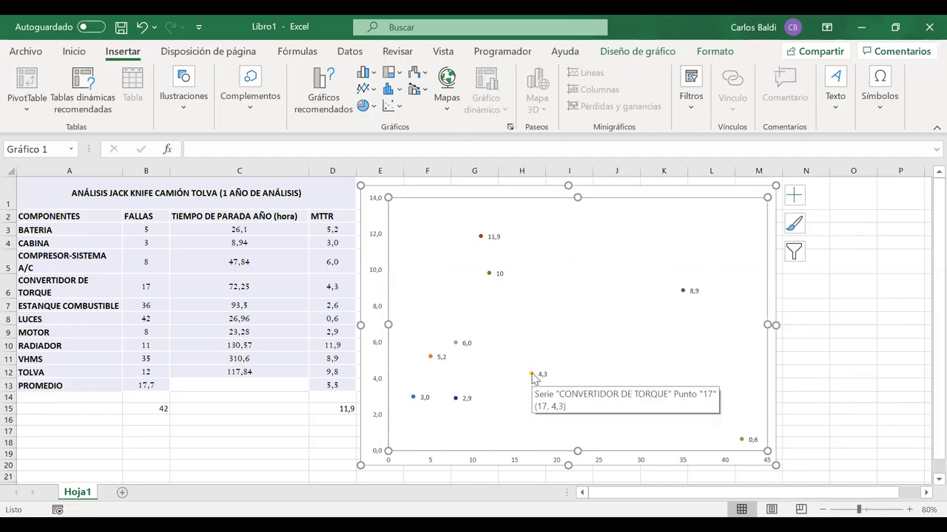
{"action": "right_click", "coordinate": [773, 427]}
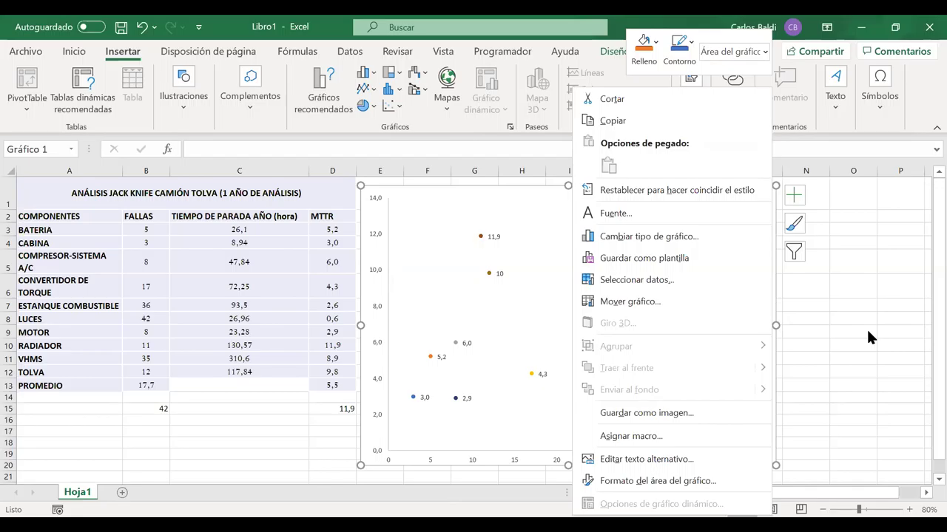
{"action": "key", "text": "Escape"}
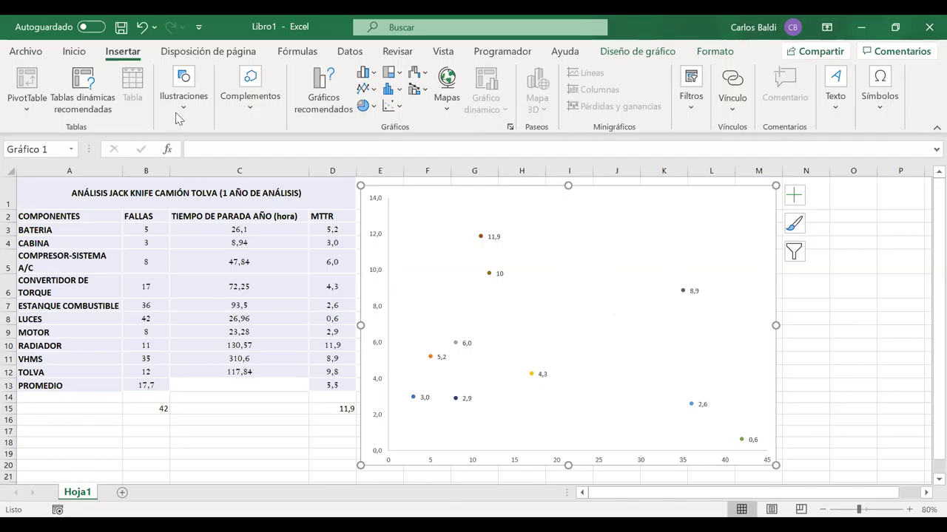
{"action": "left_click", "coordinate": [634, 297]}
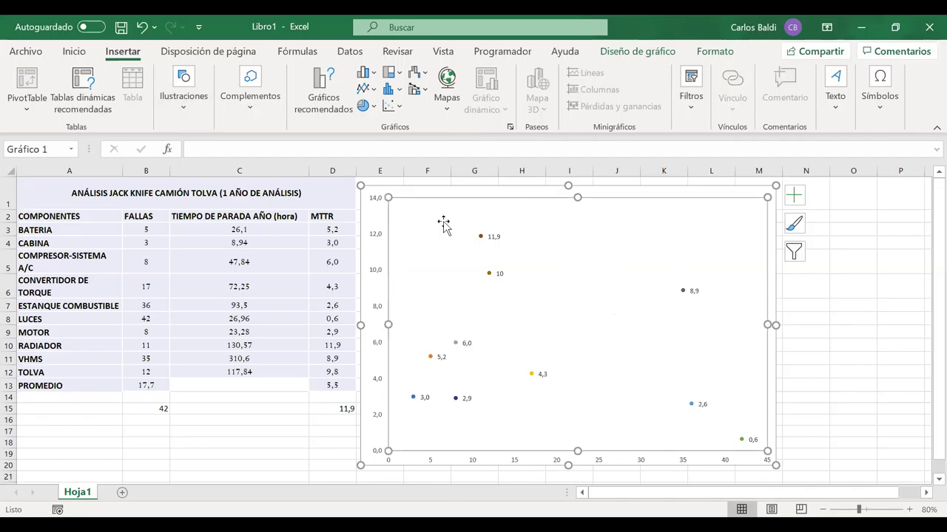
- Open the format options of the RADIADOR data label and move the chart left over the table so all its points fit in view
{"action": "left_click", "coordinate": [496, 237]}
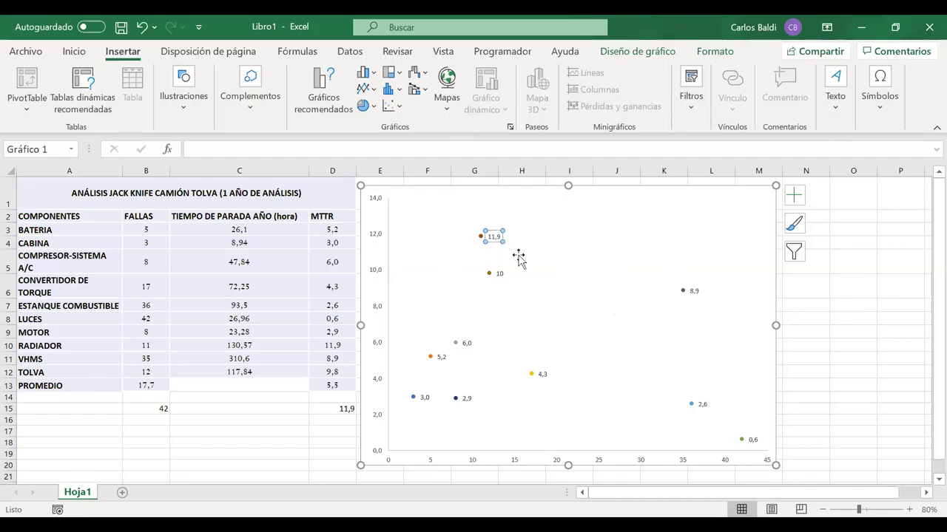
{"action": "right_click", "coordinate": [493, 239]}
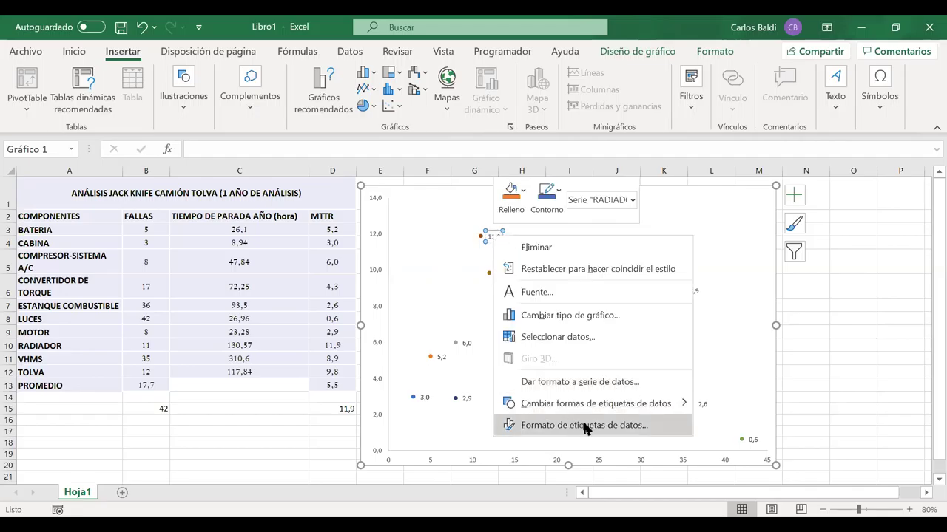
{"action": "left_click", "coordinate": [584, 425]}
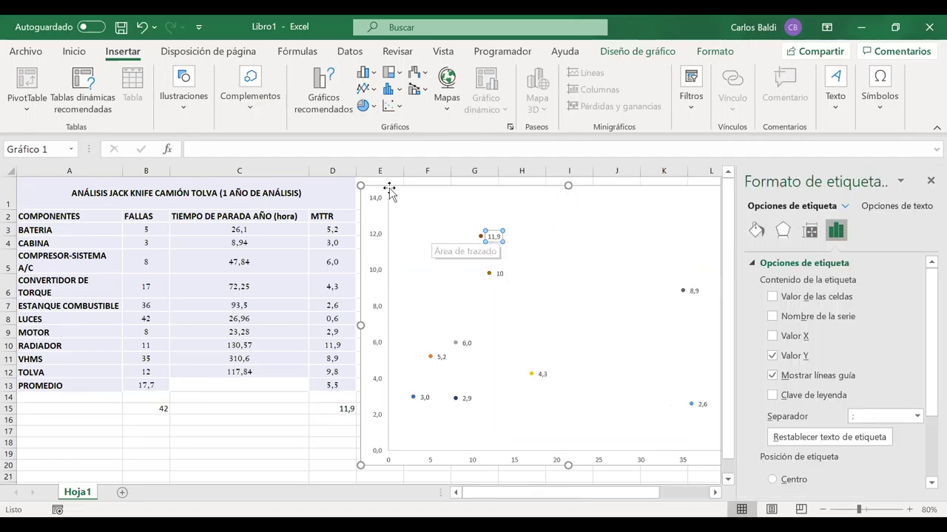
{"action": "left_click_drag", "start_coordinate": [296, 183], "coordinate": [290, 183]}
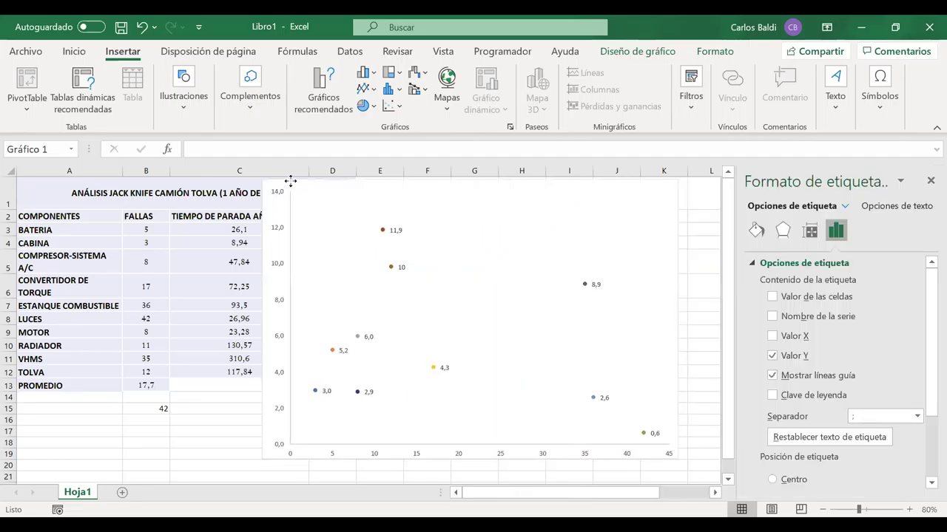
{"action": "left_click", "coordinate": [395, 230]}
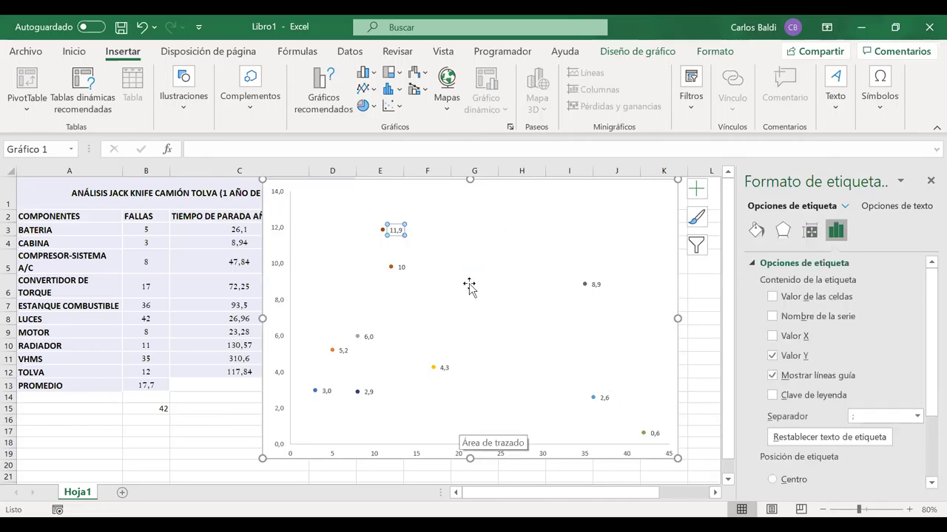
{"action": "left_click", "coordinate": [400, 266]}
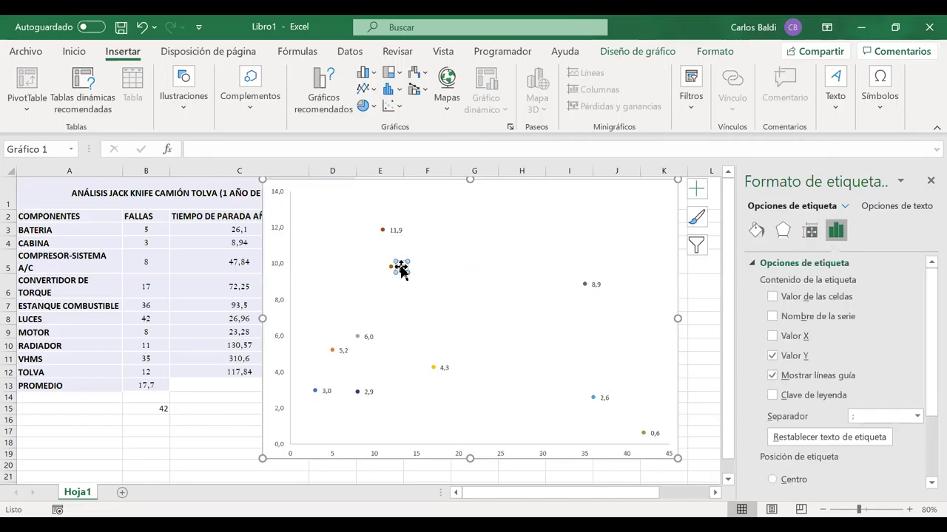
{"action": "right_click", "coordinate": [401, 269]}
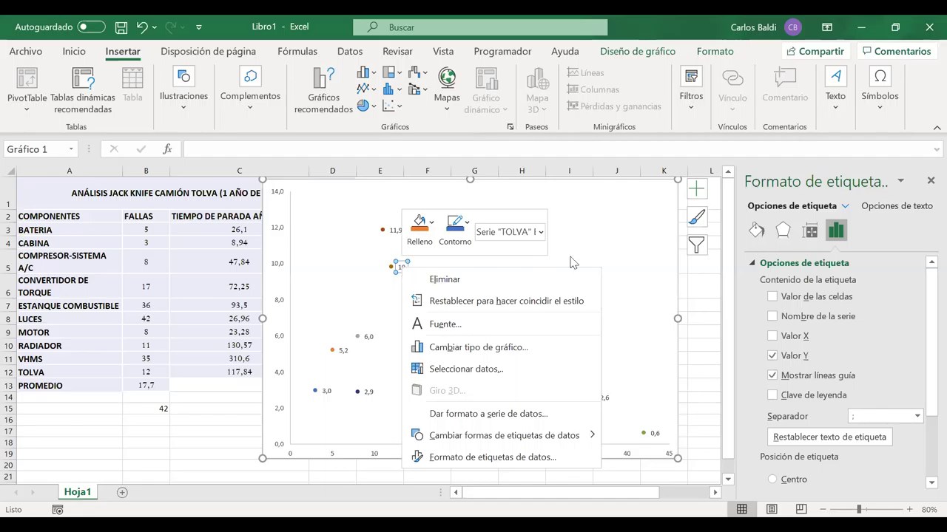
{"action": "key", "text": "Escape"}
{"action": "left_click", "coordinate": [384, 230]}
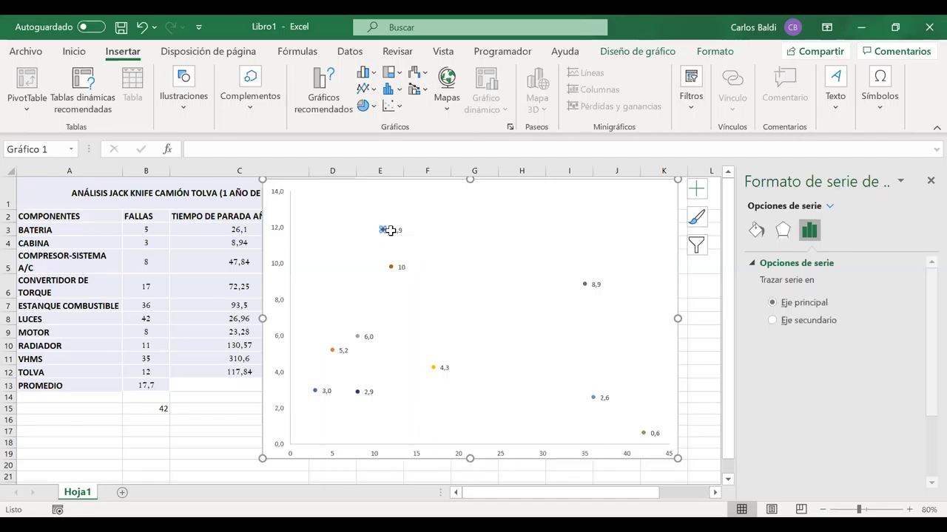
- Make the RADIADOR point's data label show the series name instead of the Y value
{"action": "left_click", "coordinate": [396, 232]}
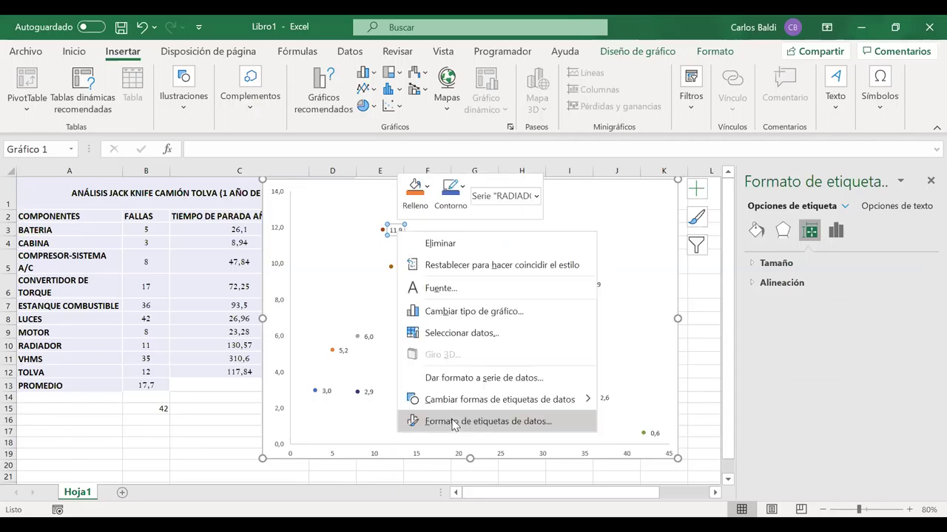
{"action": "left_click", "coordinate": [454, 422]}
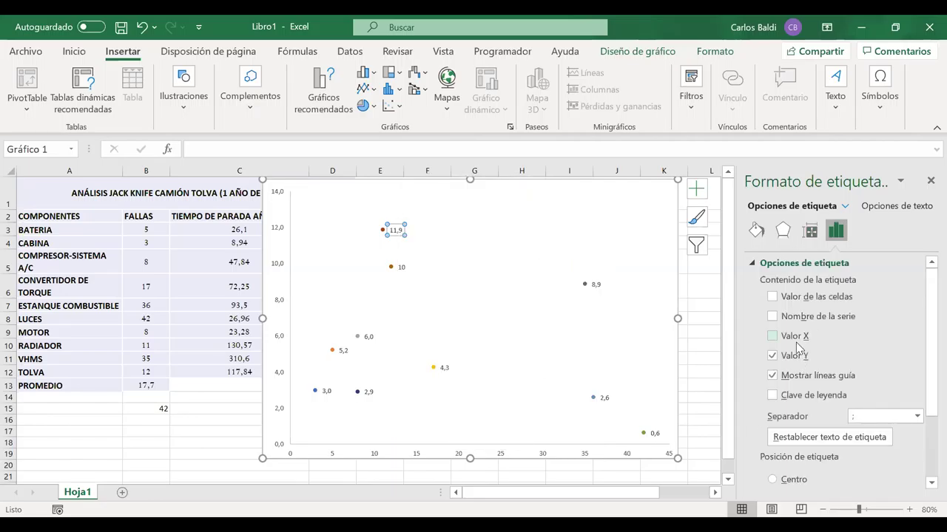
{"action": "left_click", "coordinate": [791, 316]}
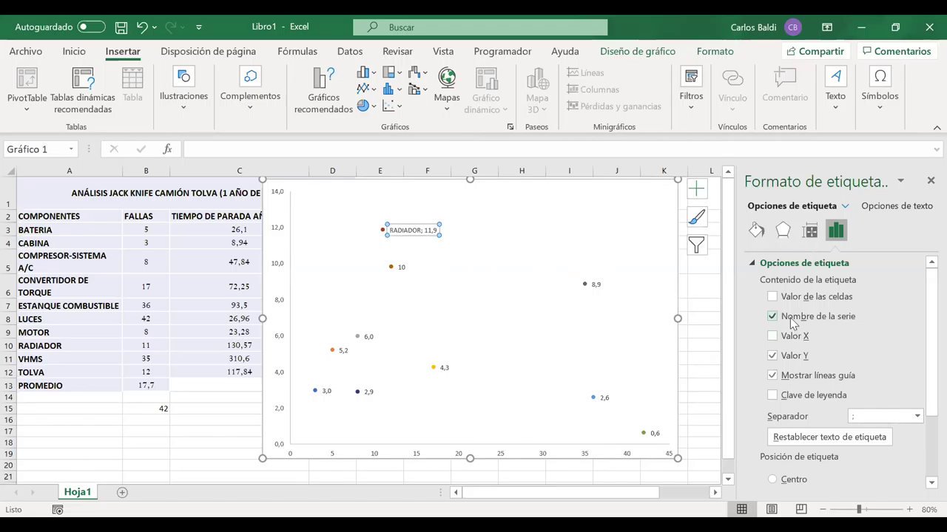
{"action": "left_click", "coordinate": [772, 357]}
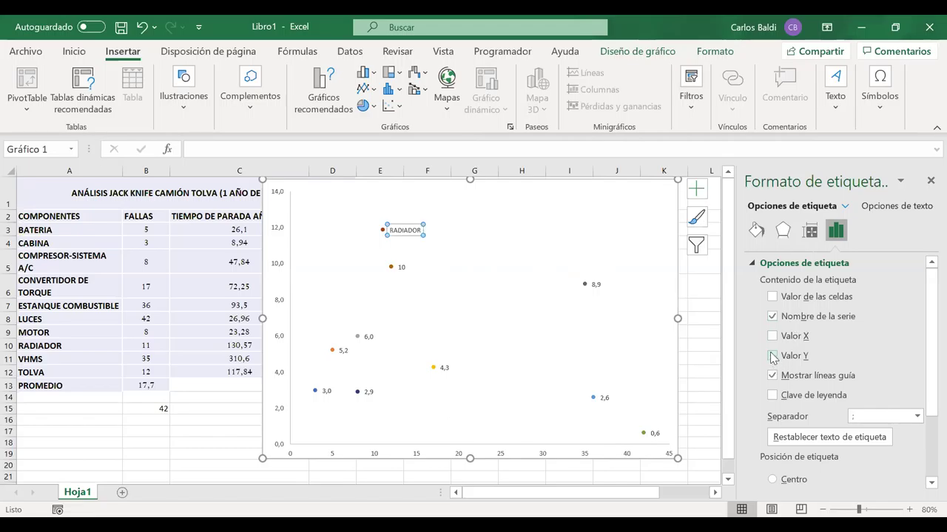
{"action": "left_click", "coordinate": [772, 337]}
{"action": "left_click", "coordinate": [772, 357]}
{"action": "left_click", "coordinate": [772, 357]}
{"action": "left_click", "coordinate": [772, 336]}
- Switch the VHMS and LUCES data labels from the Y value to the series name
{"action": "left_click", "coordinate": [596, 286]}
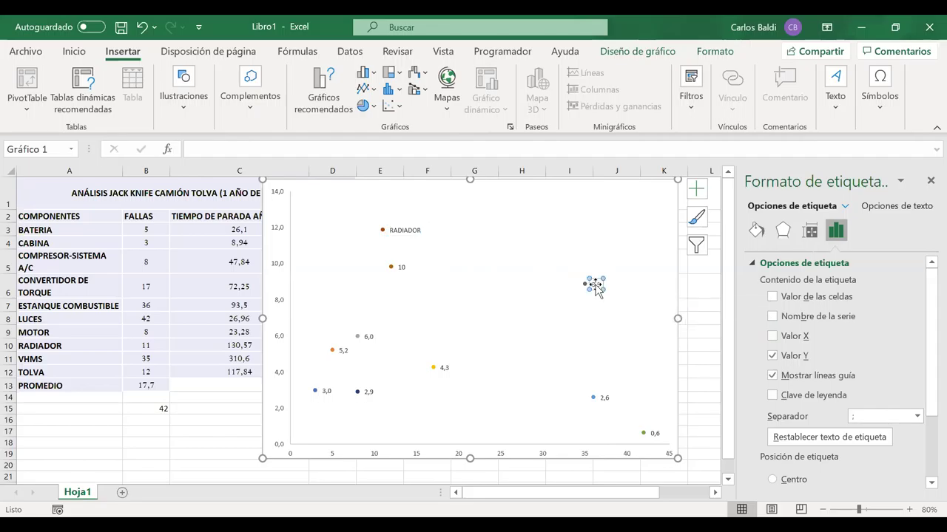
{"action": "left_click", "coordinate": [772, 317]}
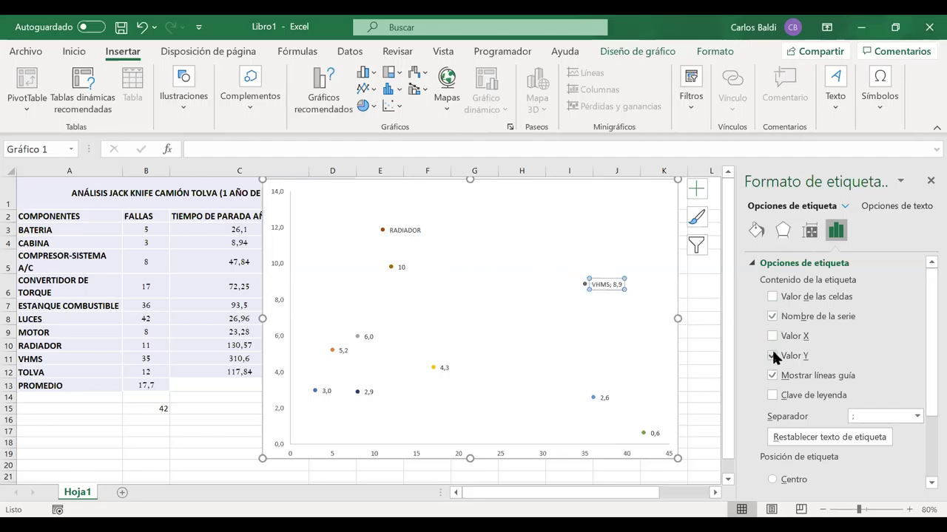
{"action": "left_click", "coordinate": [772, 356]}
{"action": "left_click", "coordinate": [654, 433]}
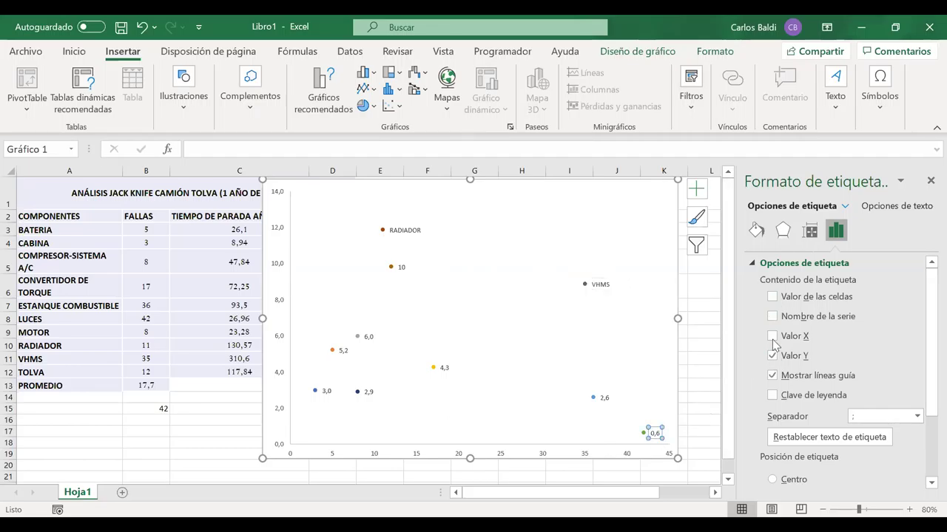
{"action": "left_click", "coordinate": [800, 320]}
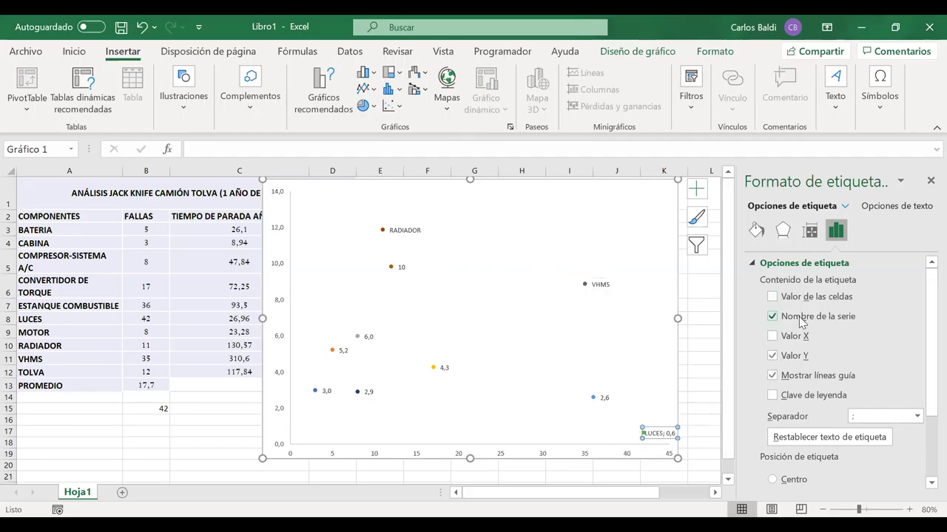
{"action": "left_click", "coordinate": [787, 358]}
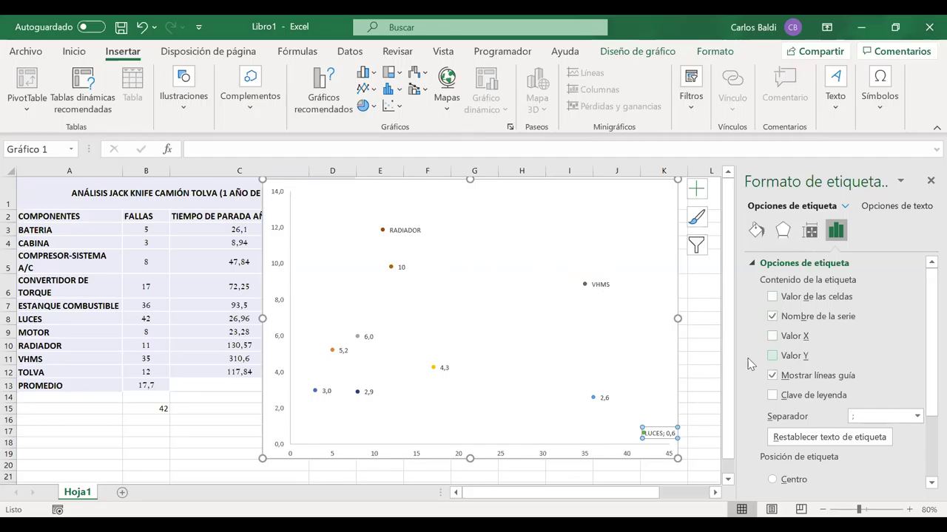
- Switch the ESTANQUE COMBUSTIBLE and CONVERTIDOR DE TORQUE data labels from the Y value to the series name
{"action": "left_click", "coordinate": [602, 400]}
{"action": "left_click", "coordinate": [772, 316]}
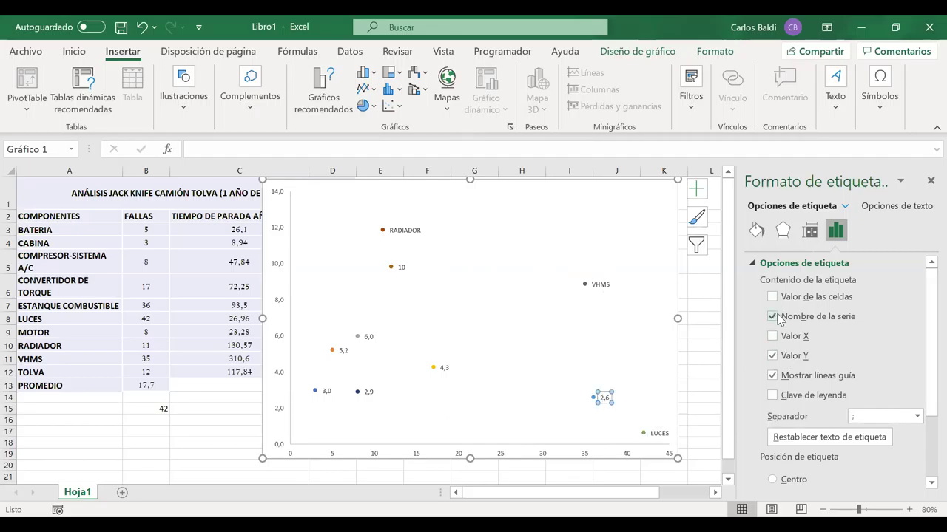
{"action": "left_click", "coordinate": [774, 356]}
{"action": "left_click", "coordinate": [774, 356]}
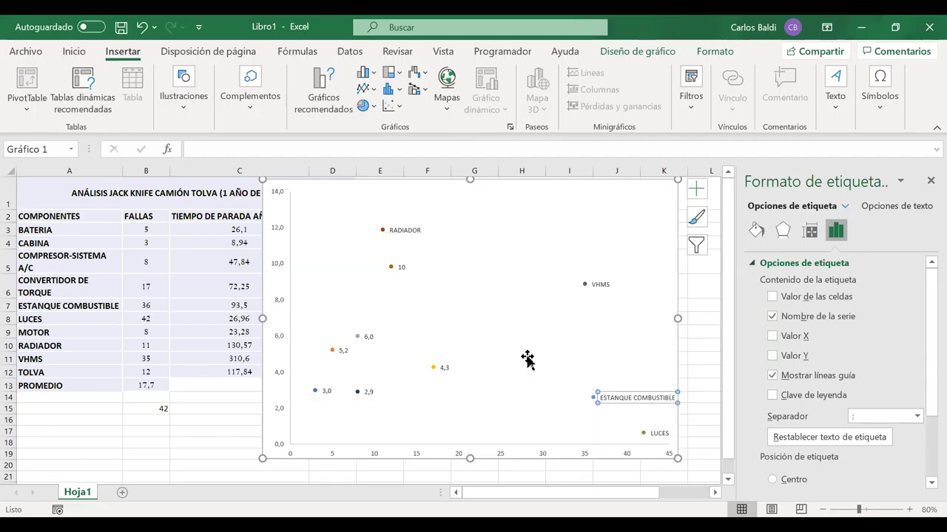
{"action": "left_click", "coordinate": [443, 367]}
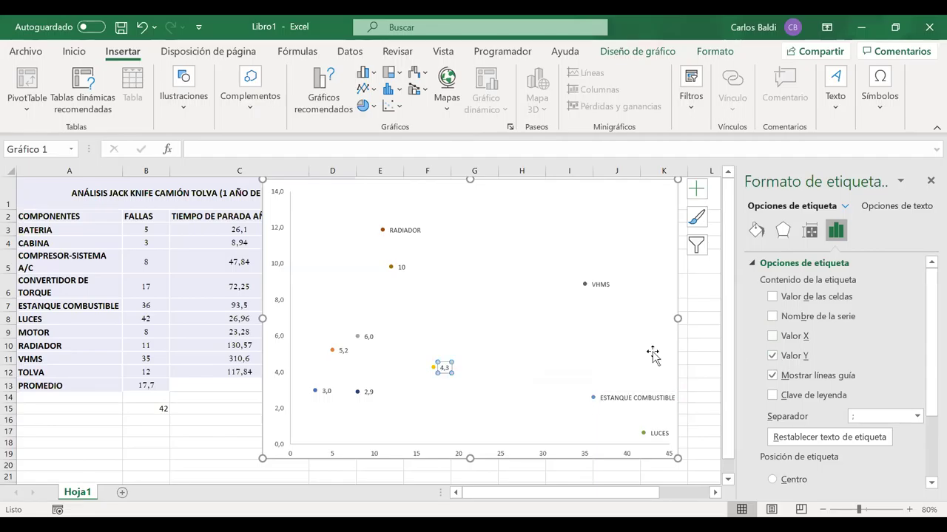
{"action": "left_click", "coordinate": [799, 322]}
{"action": "left_click", "coordinate": [784, 355]}
- Switch the TOLVA and COMPRESOR-SISTEMA A/C data labels from the Y value to the series name
{"action": "left_click", "coordinate": [399, 267]}
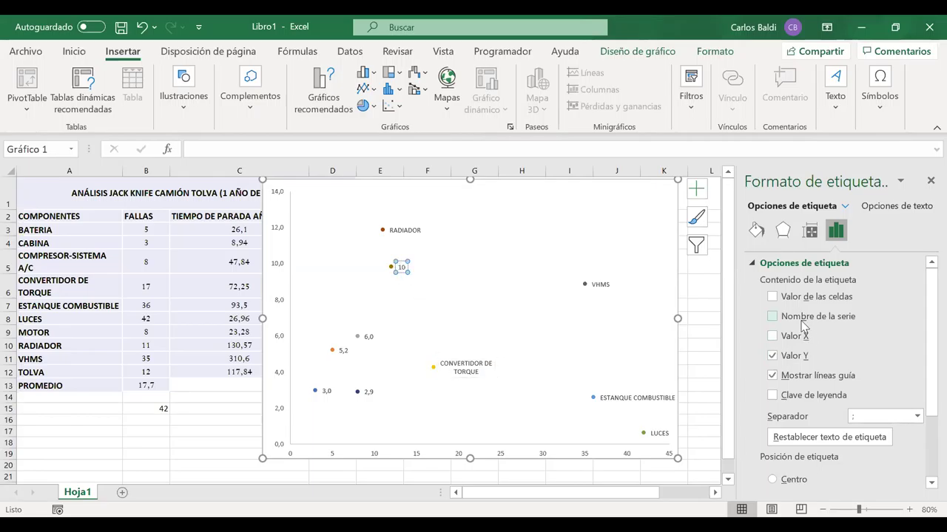
{"action": "left_click", "coordinate": [799, 321]}
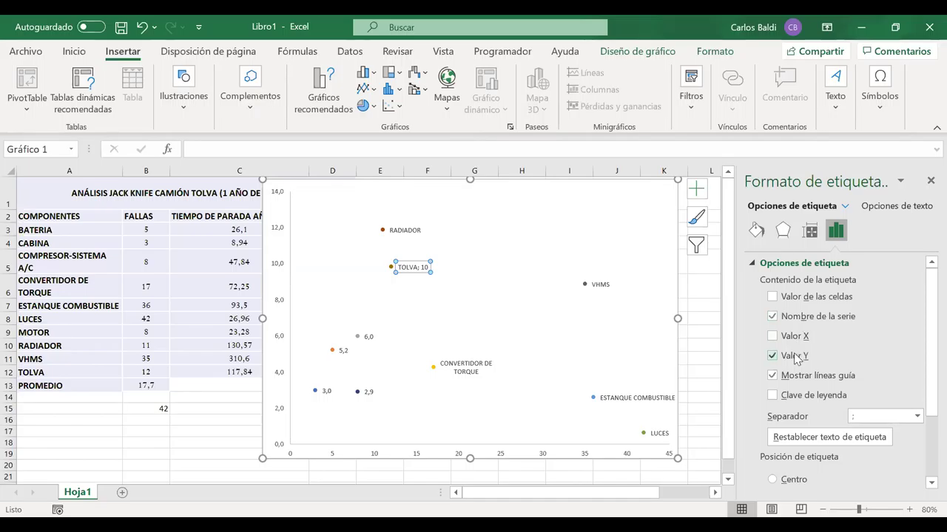
{"action": "left_click", "coordinate": [795, 358]}
{"action": "left_click", "coordinate": [367, 337]}
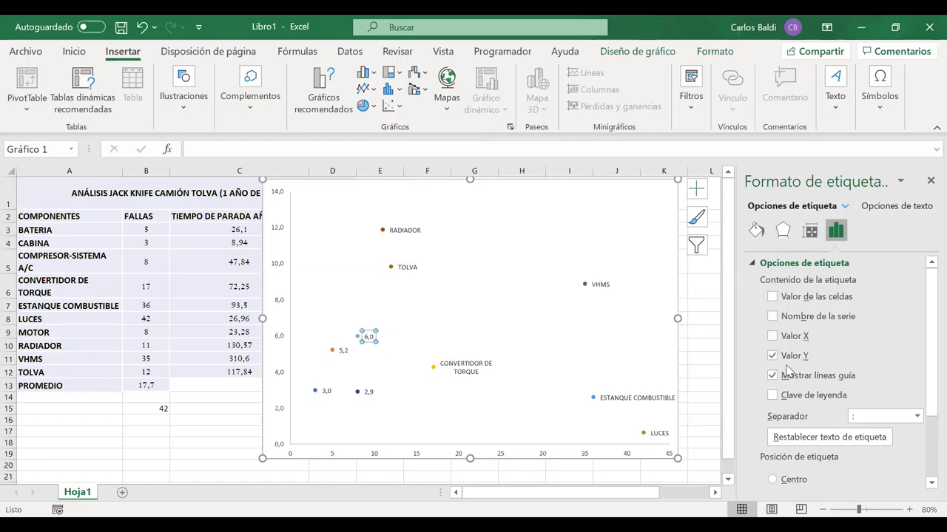
{"action": "left_click", "coordinate": [773, 316]}
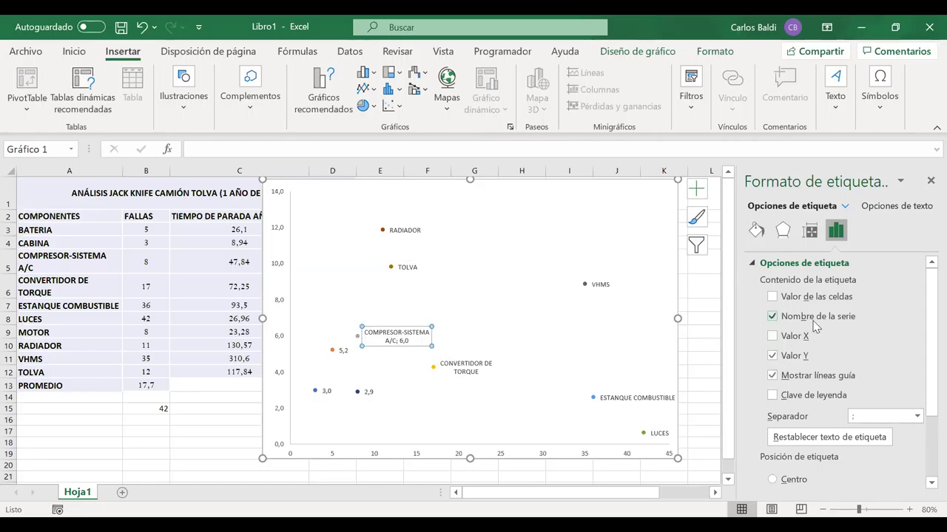
{"action": "left_click", "coordinate": [772, 356]}
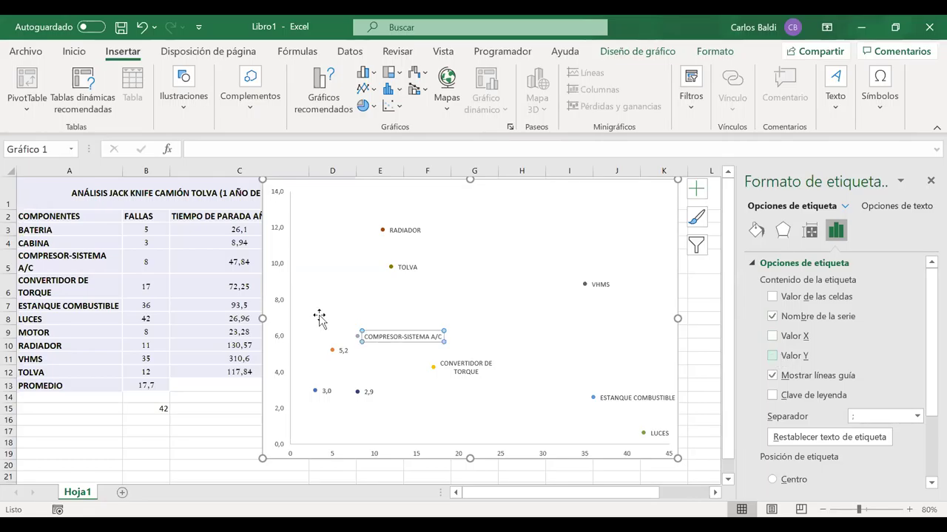
- Switch the BATERIA and MOTOR data labels from the Y value to the series name
{"action": "left_click", "coordinate": [342, 351]}
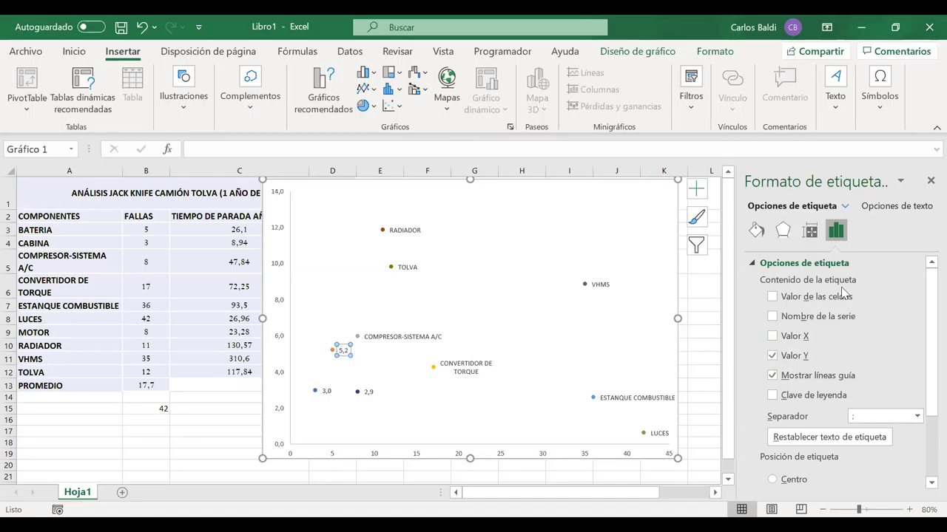
{"action": "left_click", "coordinate": [772, 317]}
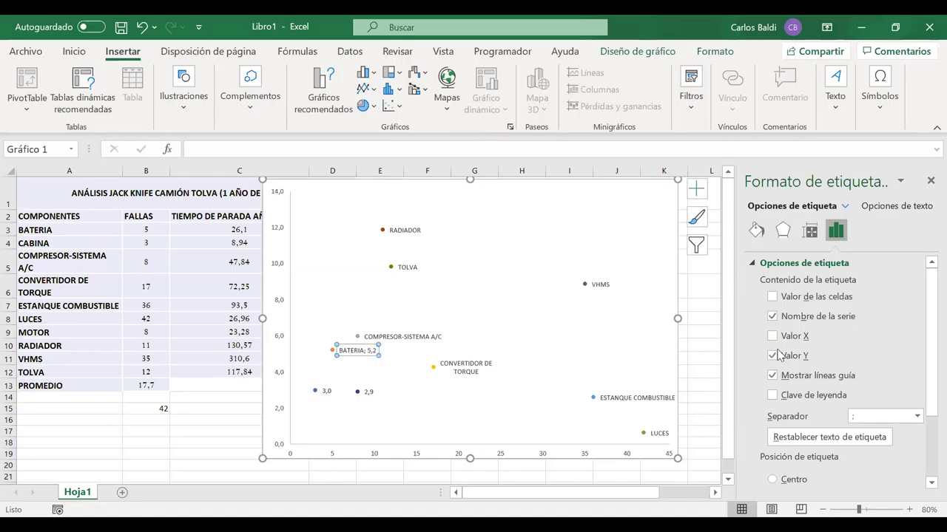
{"action": "left_click", "coordinate": [772, 356]}
{"action": "left_click", "coordinate": [370, 393]}
{"action": "left_click", "coordinate": [780, 319]}
{"action": "left_click", "coordinate": [772, 356]}
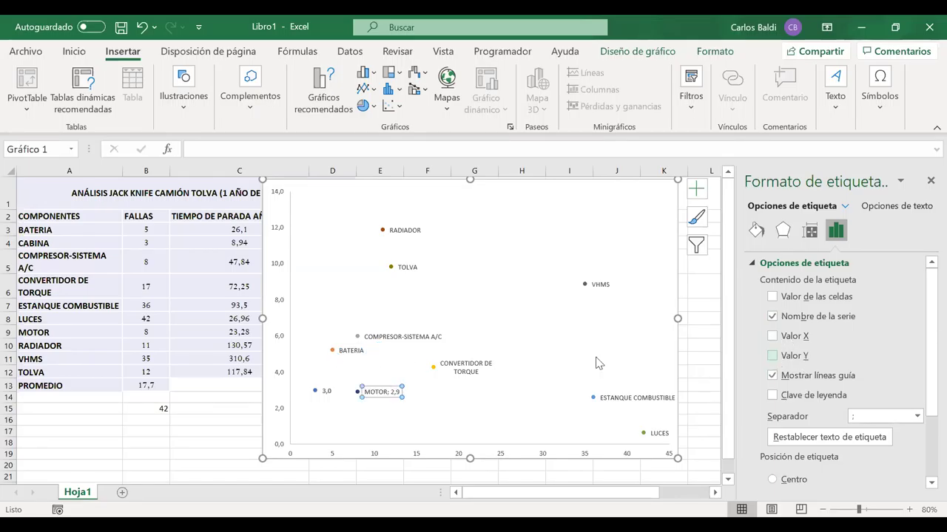
- Switch the CABINA data label from the Y value to the series name
{"action": "left_click", "coordinate": [328, 391]}
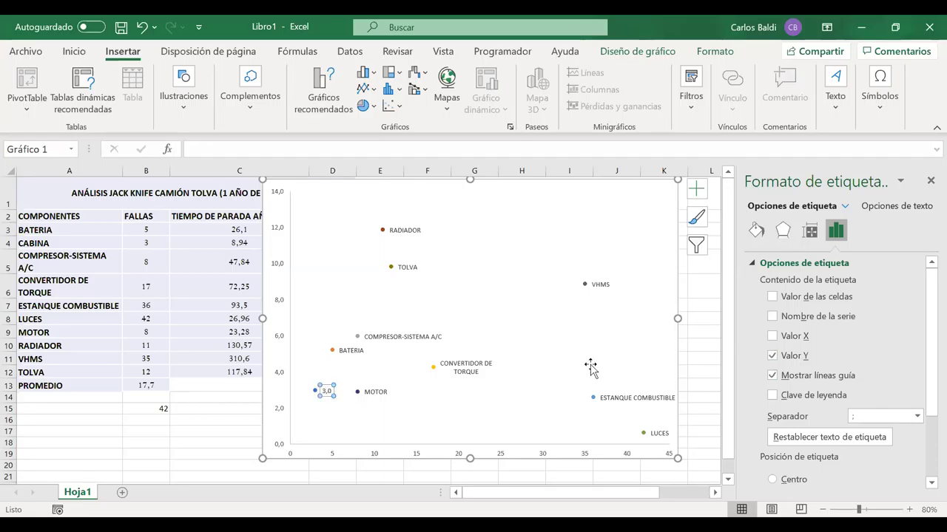
{"action": "left_click", "coordinate": [804, 322]}
{"action": "left_click", "coordinate": [772, 356]}
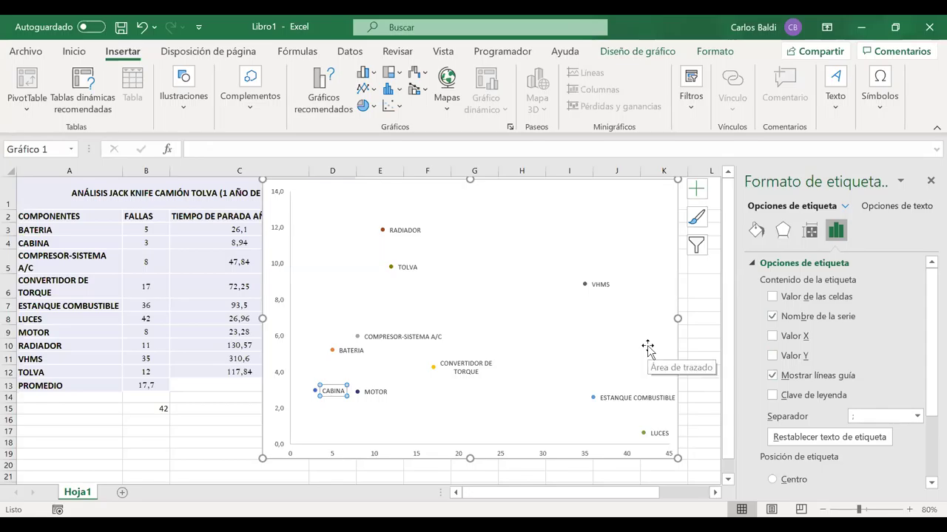
- Close the formatting options and move the chart to the right so it no longer covers the data table
{"action": "left_click", "coordinate": [702, 334]}
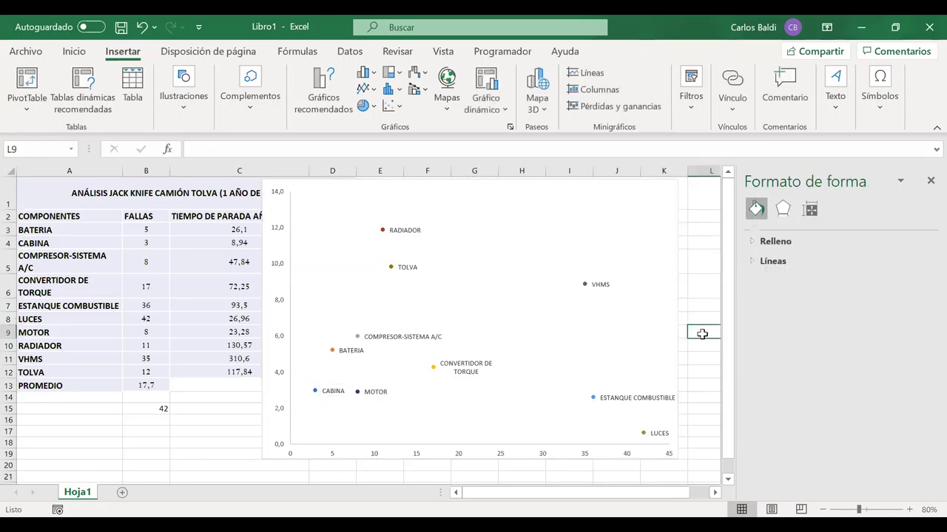
{"action": "left_click", "coordinate": [930, 181]}
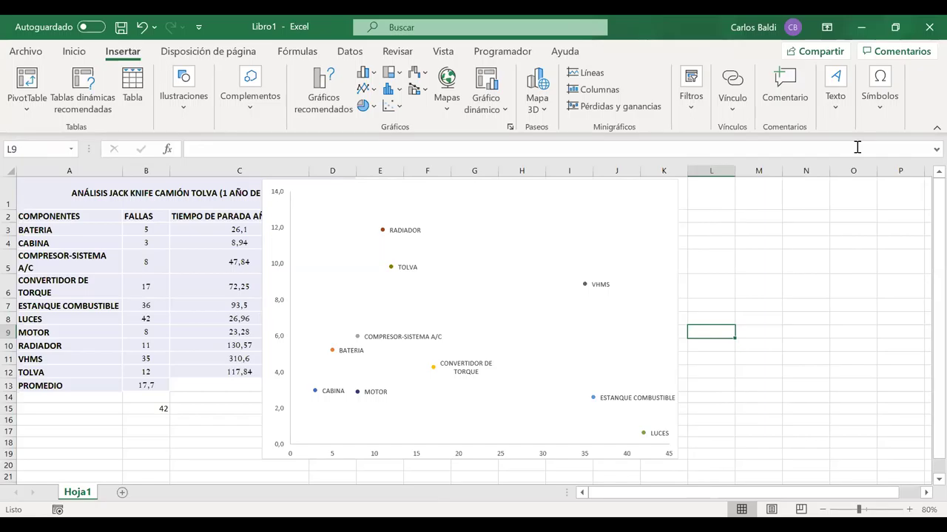
{"action": "left_click", "coordinate": [670, 237]}
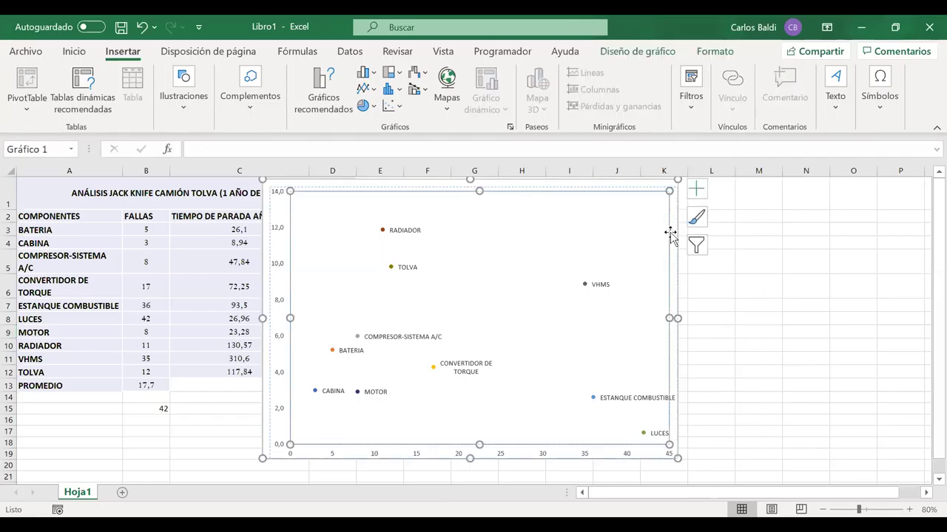
{"action": "left_click_drag", "start_coordinate": [670, 234], "coordinate": [805, 234]}
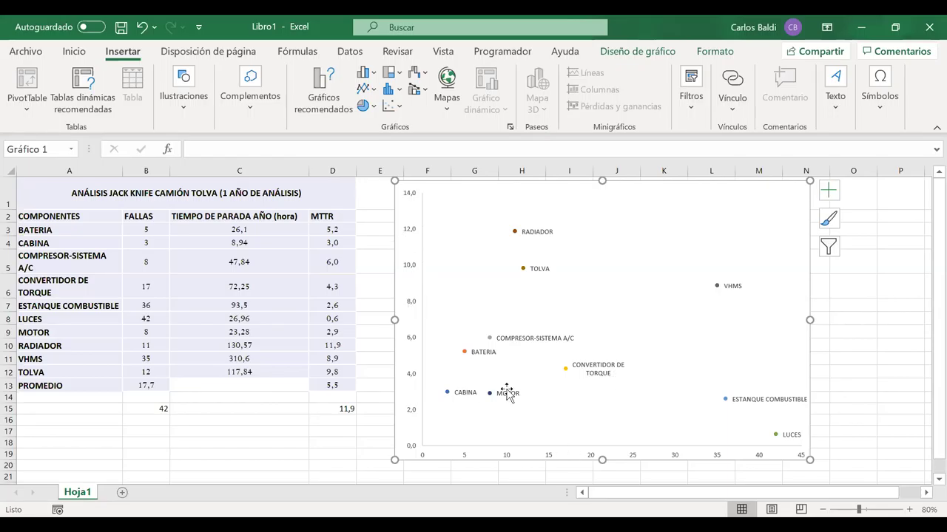
- Open the horizontal axis formatting options and fix the axis bounds at a minimum of 0 and a maximum of 45
{"action": "left_click", "coordinate": [548, 456]}
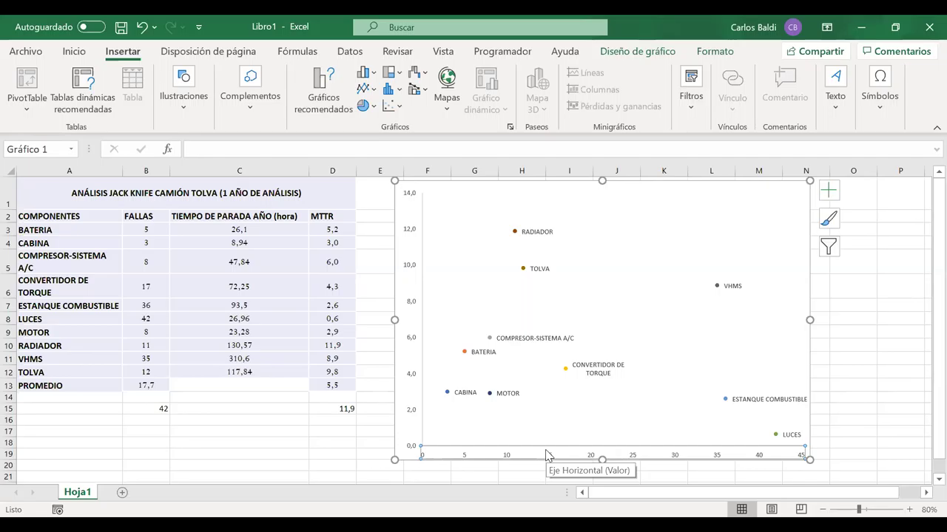
{"action": "right_click", "coordinate": [548, 456]}
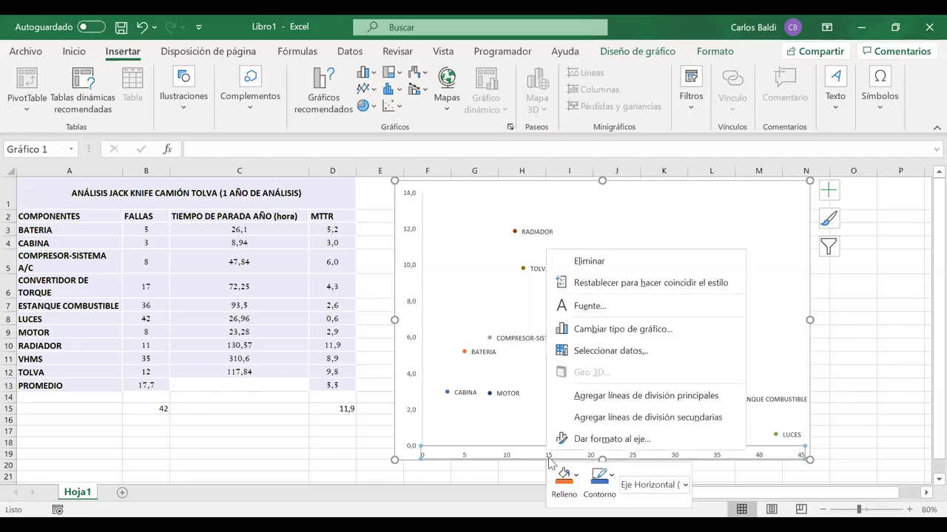
{"action": "left_click", "coordinate": [551, 458]}
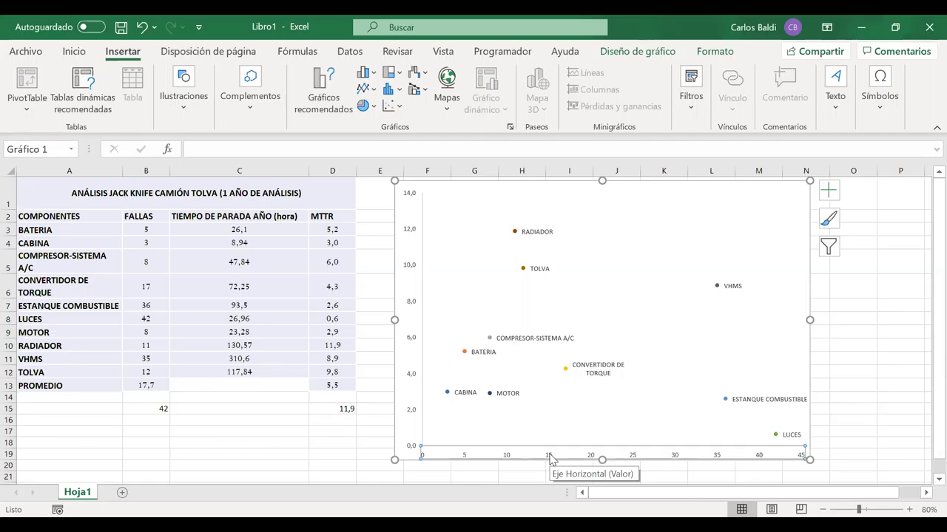
{"action": "right_click", "coordinate": [549, 458]}
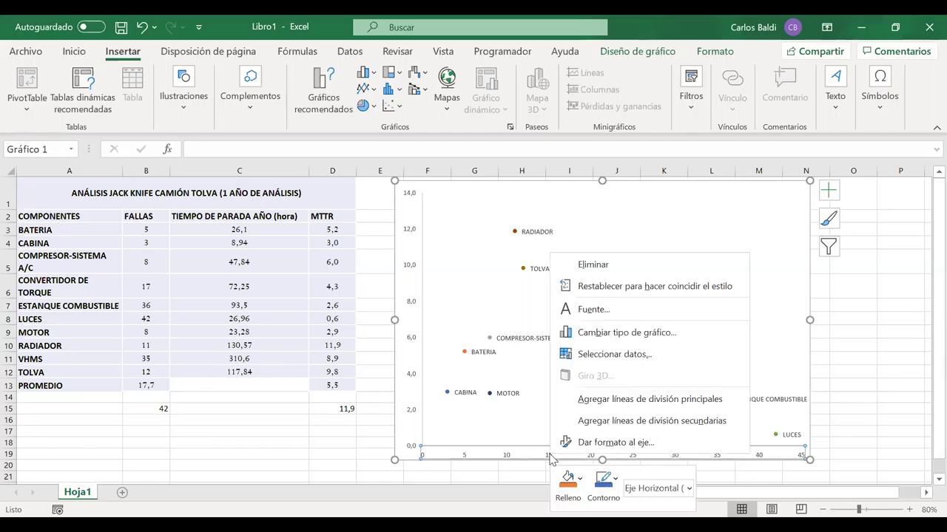
{"action": "left_click", "coordinate": [628, 442]}
{"action": "left_click", "coordinate": [846, 299]}
{"action": "double_click", "coordinate": [821, 298]}
{"action": "type", "text": "0"}
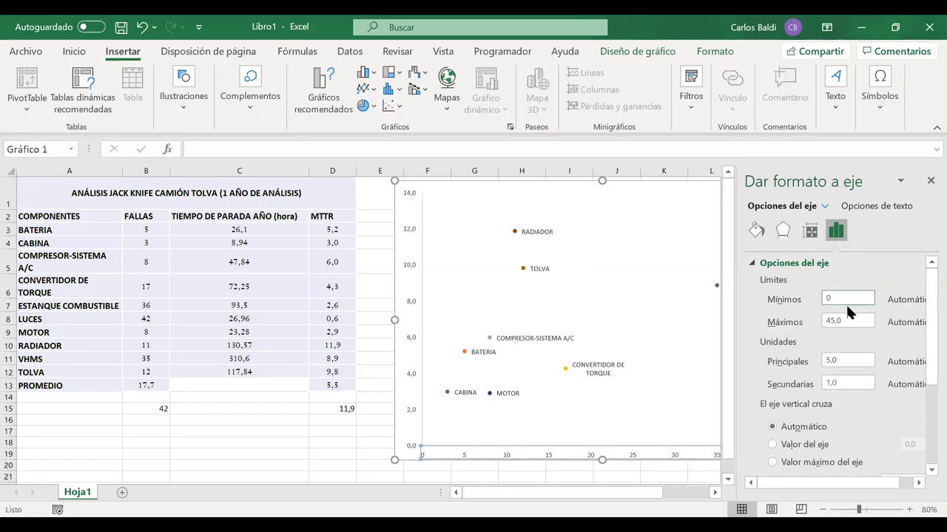
{"action": "left_click_drag", "start_coordinate": [847, 321], "coordinate": [818, 320]}
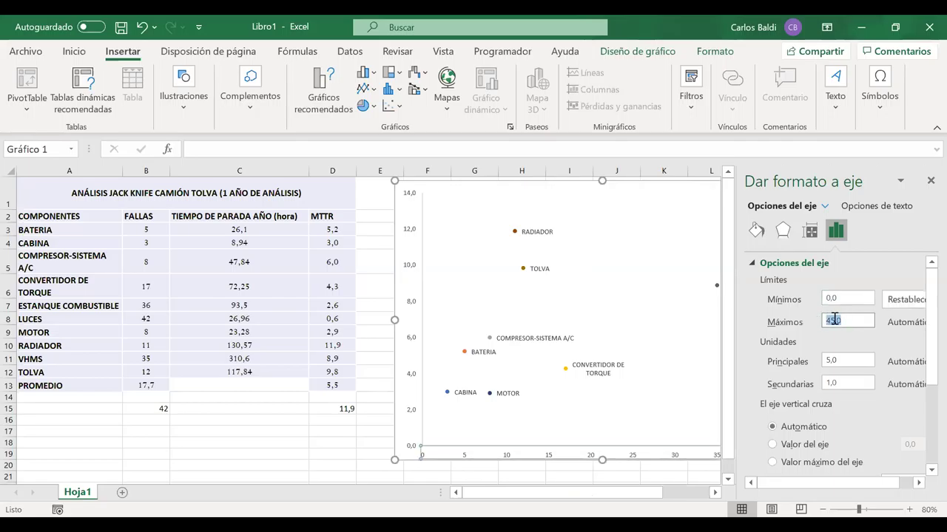
{"action": "type", "text": "45"}
{"action": "left_click", "coordinate": [855, 298]}
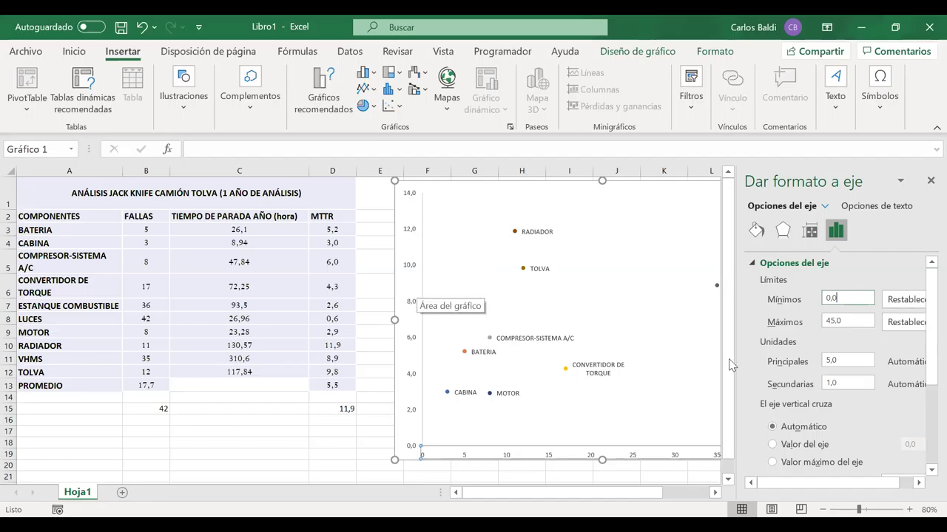
- Make the vertical axis cross the horizontal axis at the average number of failures, 17,7
{"action": "left_click", "coordinate": [772, 445]}
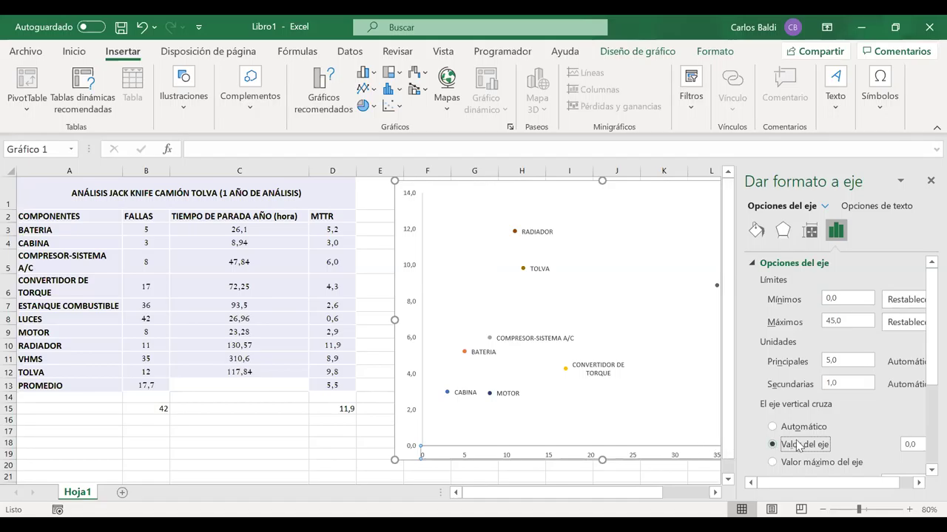
{"action": "left_click", "coordinate": [908, 444]}
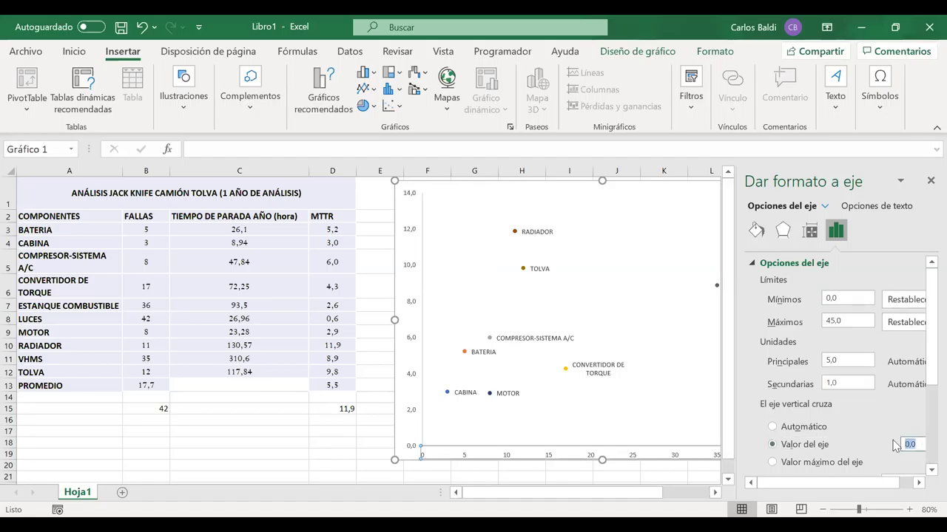
{"action": "type", "text": "17,7"}
{"action": "key", "text": "Return"}
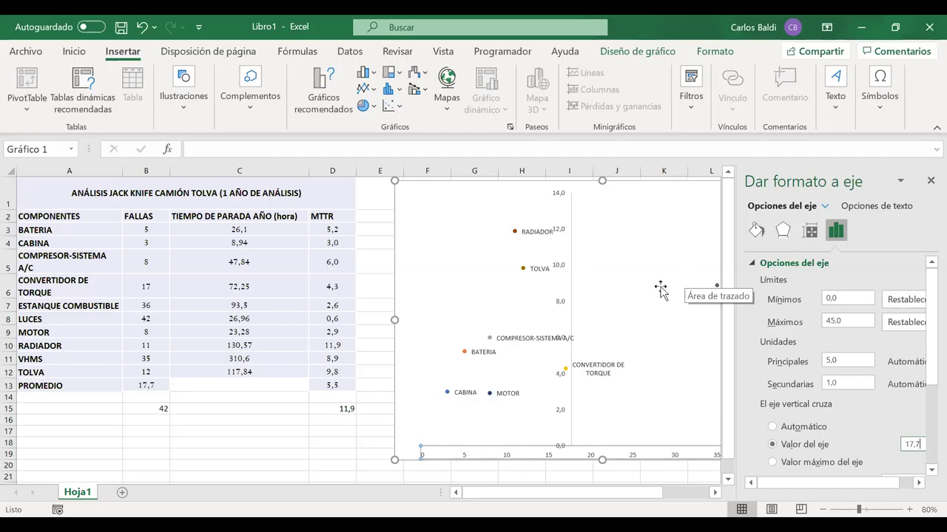
- Make the horizontal axis cross the vertical axis at the average MTTR, 5,5, and close the axis formatting options
{"action": "left_click", "coordinate": [560, 307]}
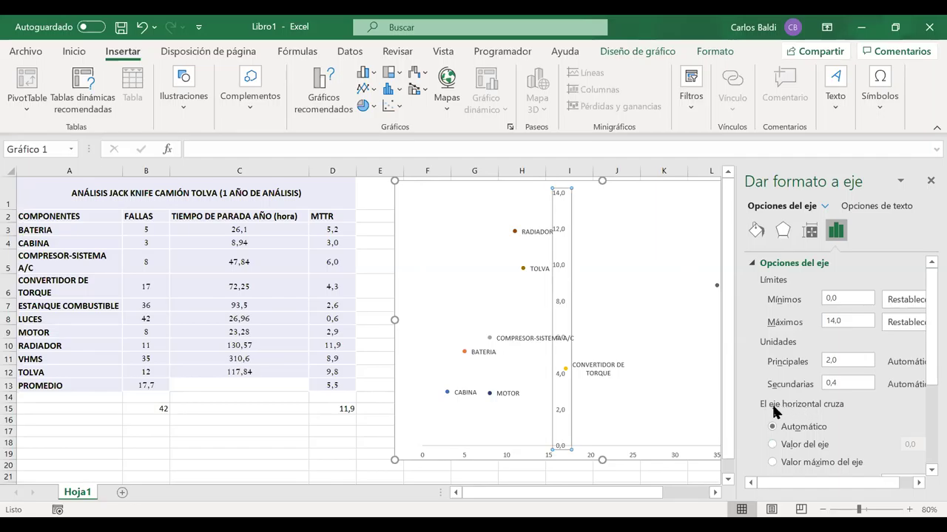
{"action": "left_click", "coordinate": [773, 445]}
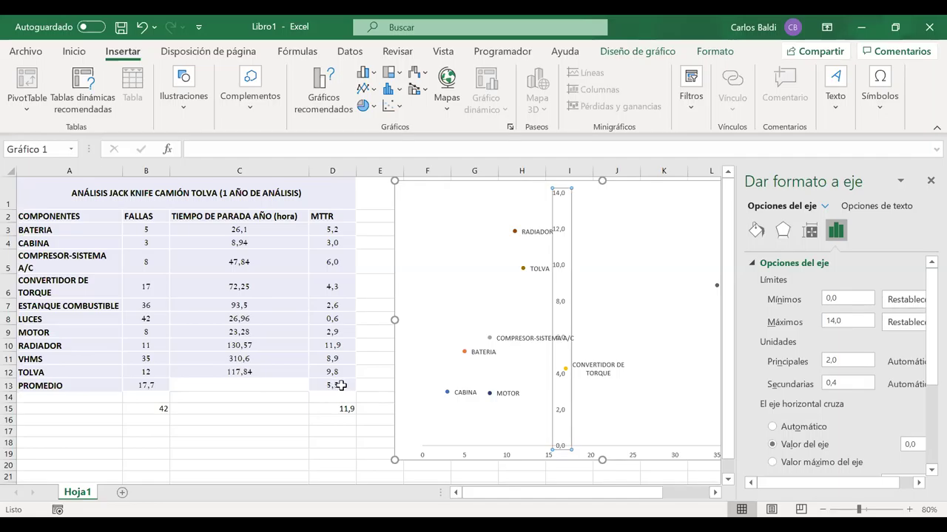
{"action": "left_click_drag", "start_coordinate": [914, 446], "coordinate": [899, 447]}
{"action": "type", "text": "5,5"}
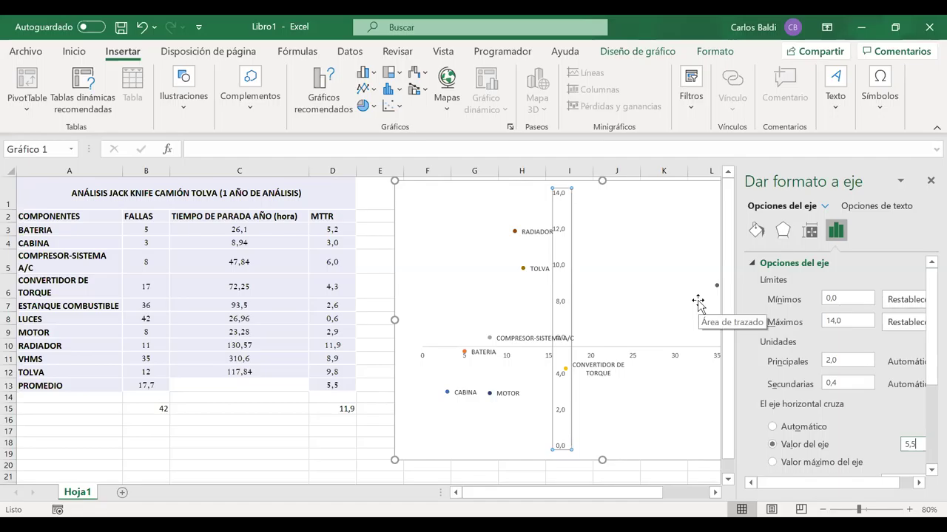
{"action": "left_click", "coordinate": [930, 181]}
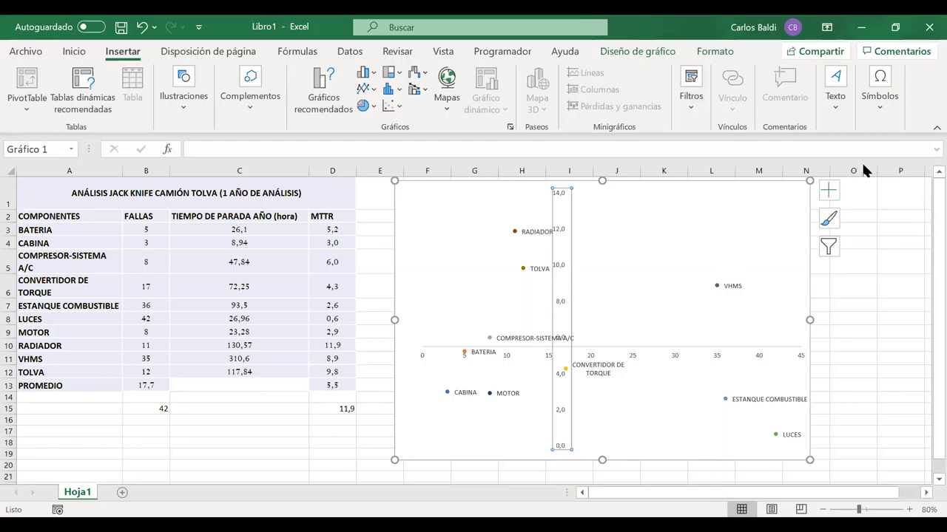
{"action": "left_click", "coordinate": [878, 316]}
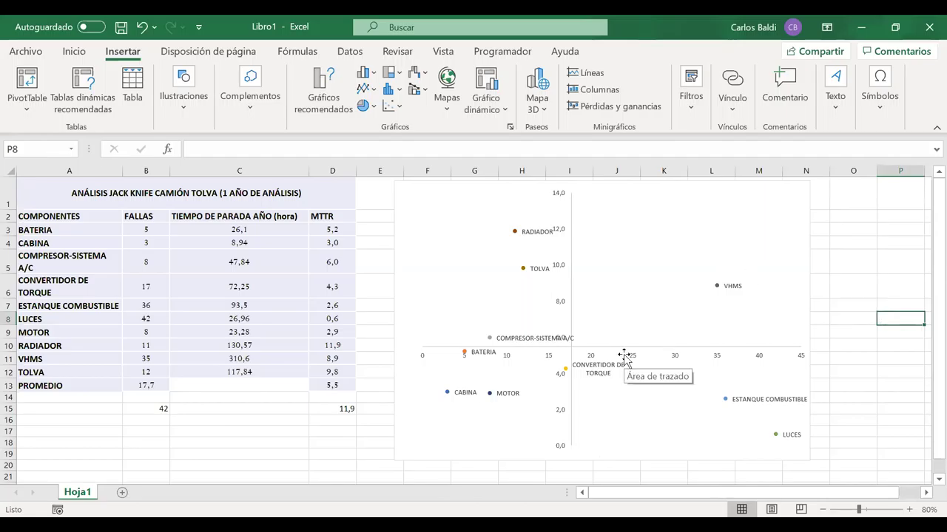
- Select the chart's vertical value axis
{"action": "left_click", "coordinate": [559, 270]}
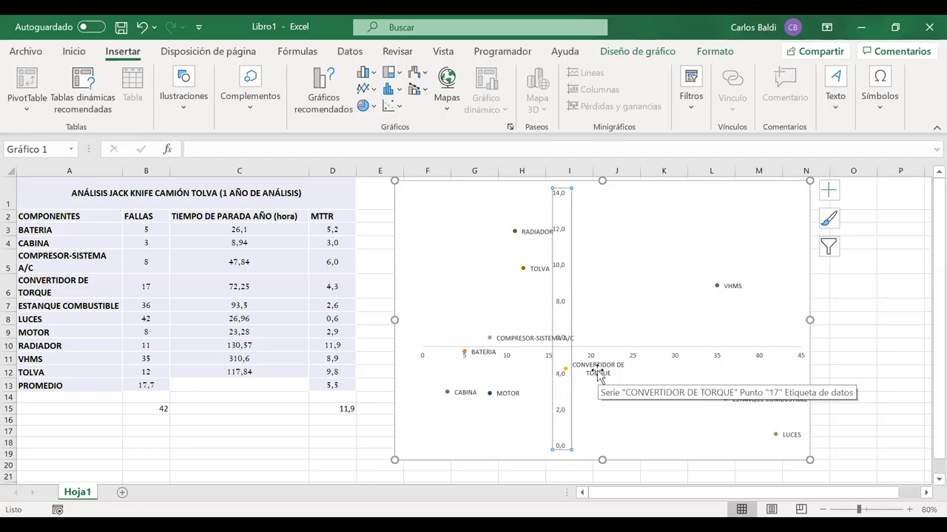
{"action": "left_click", "coordinate": [851, 315]}
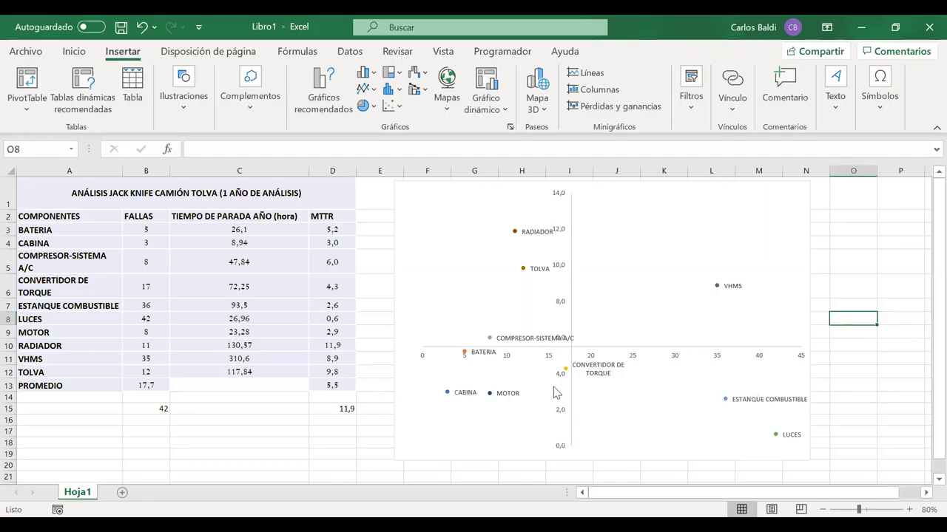
{"action": "left_click", "coordinate": [560, 415]}
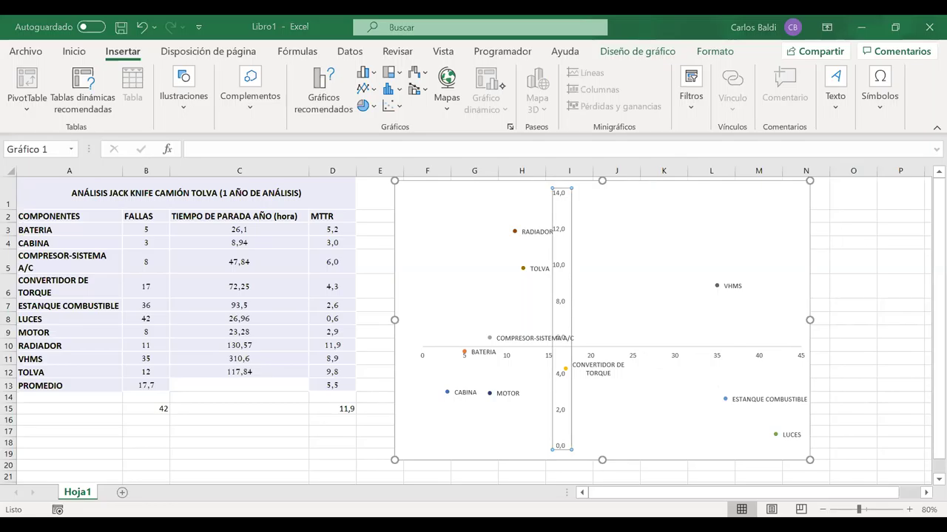
- Try to overlay a straight blue line along the scatter chart's horizontal axis
{"action": "key", "text": "Escape"}
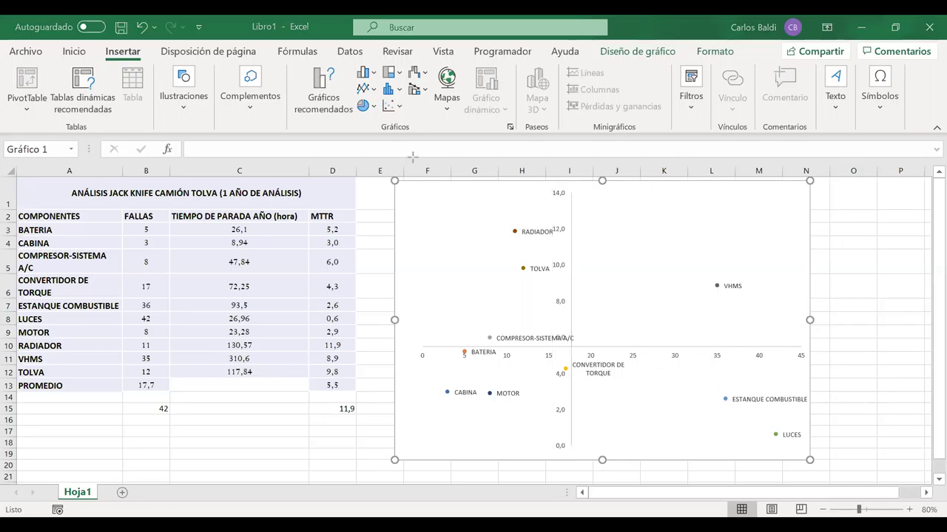
{"action": "left_click", "coordinate": [413, 347]}
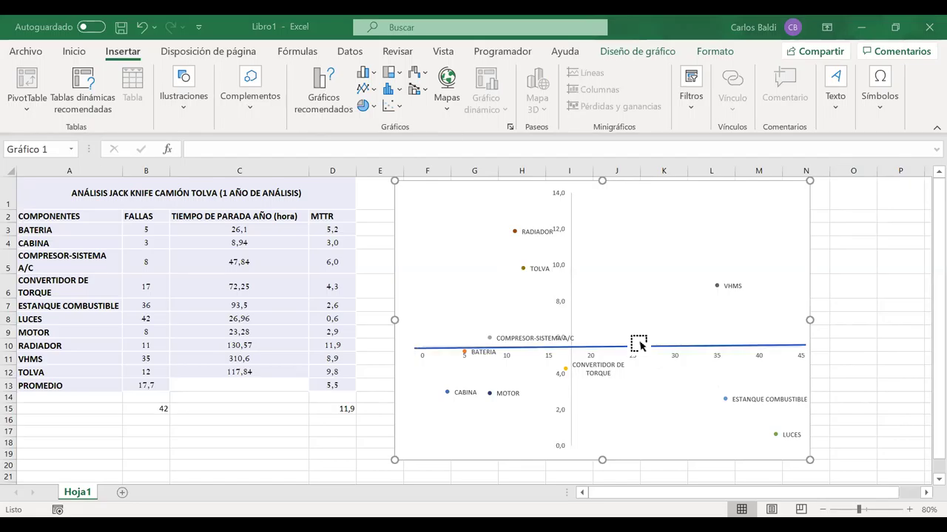
{"action": "left_click_drag", "start_coordinate": [637, 346], "coordinate": [636, 344]}
{"action": "left_click_drag", "start_coordinate": [635, 345], "coordinate": [635, 345]}
{"action": "left_click_drag", "start_coordinate": [635, 345], "coordinate": [598, 374]}
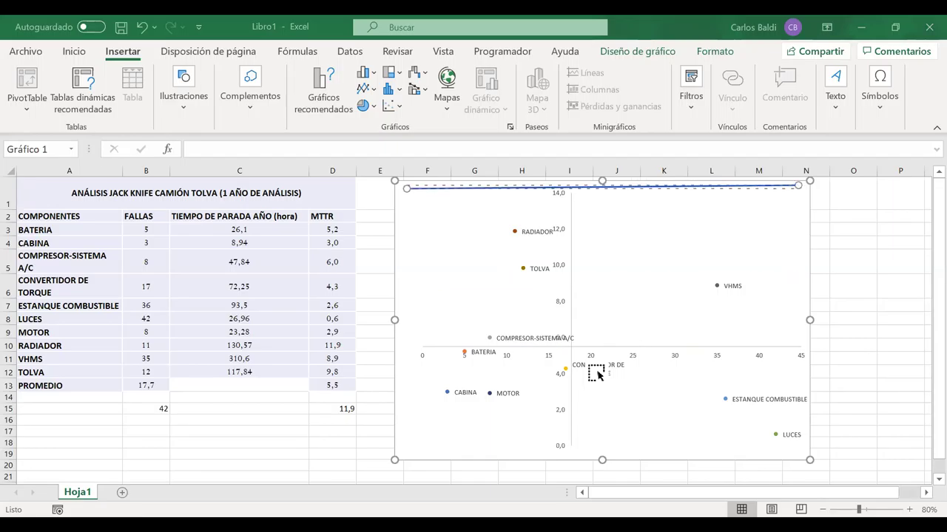
{"action": "mouse_move", "coordinate": [798, 185]}
{"action": "left_mouse_down"}
{"action": "mouse_move", "coordinate": [799, 204]}
{"action": "mouse_move", "coordinate": [798, 190]}
{"action": "left_mouse_up"}
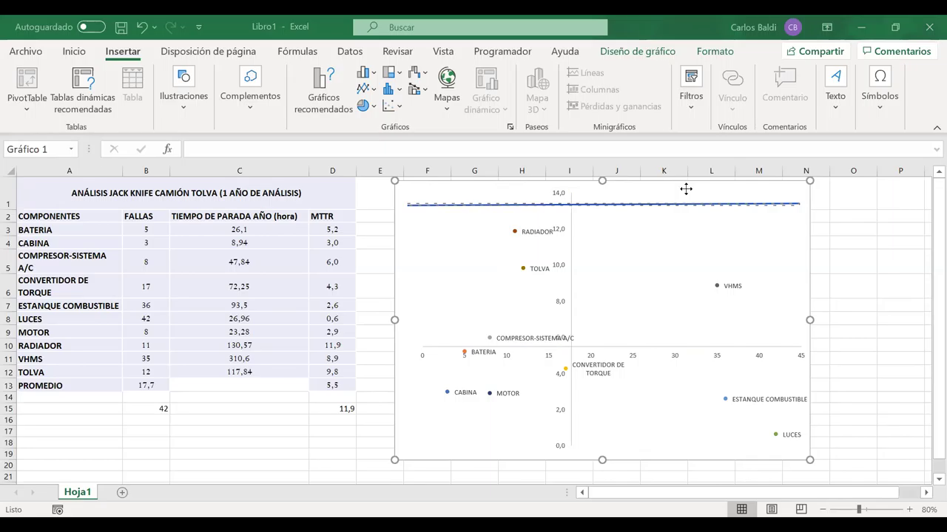
{"action": "left_click_drag", "start_coordinate": [576, 347], "coordinate": [609, 349]}
{"action": "key", "text": "ctrl+z"}
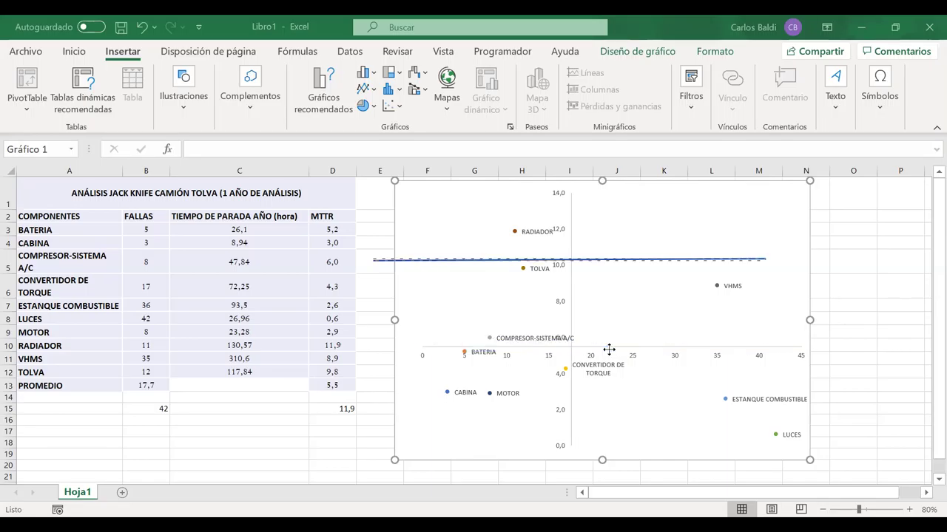
{"action": "key", "text": "ctrl+y"}
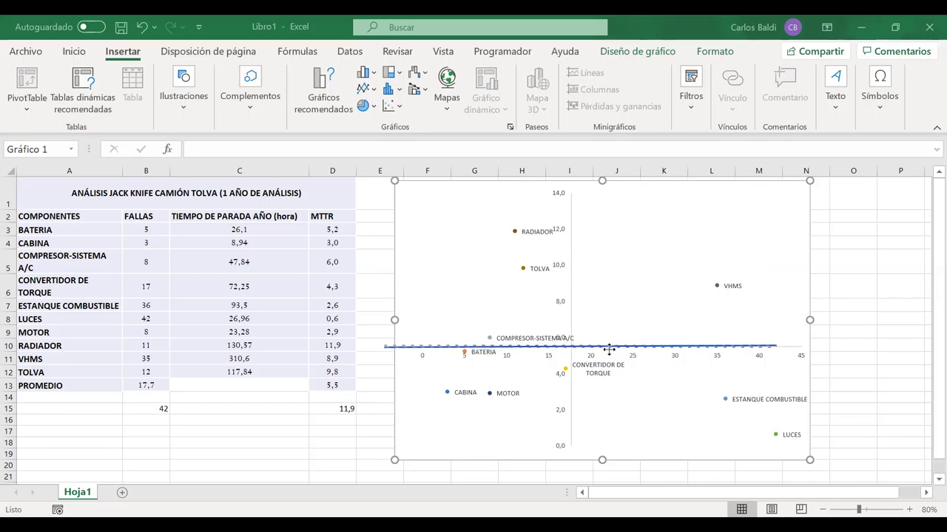
{"action": "left_click_drag", "start_coordinate": [609, 349], "coordinate": [614, 346]}
- Try to turn the blue line vertical and align it with the chart's vertical axis, then remove it
{"action": "left_click_drag", "start_coordinate": [409, 345], "coordinate": [458, 241]}
{"action": "left_click_drag", "start_coordinate": [852, 240], "coordinate": [490, 463]}
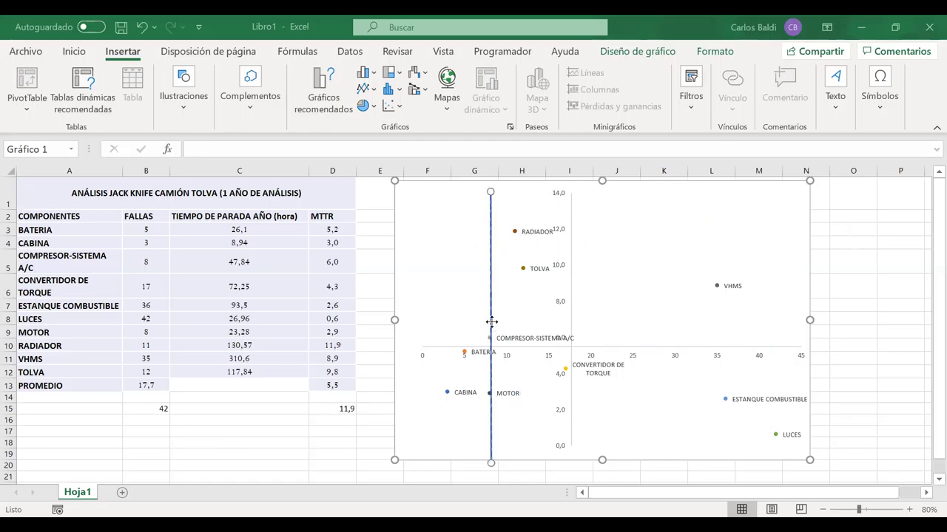
{"action": "key", "text": "Right"}
{"action": "key", "text": "Right"}
{"action": "key", "text": "Right"}
{"action": "key", "text": "Right"}
{"action": "key", "text": "Right"}
{"action": "key", "text": "Right"}
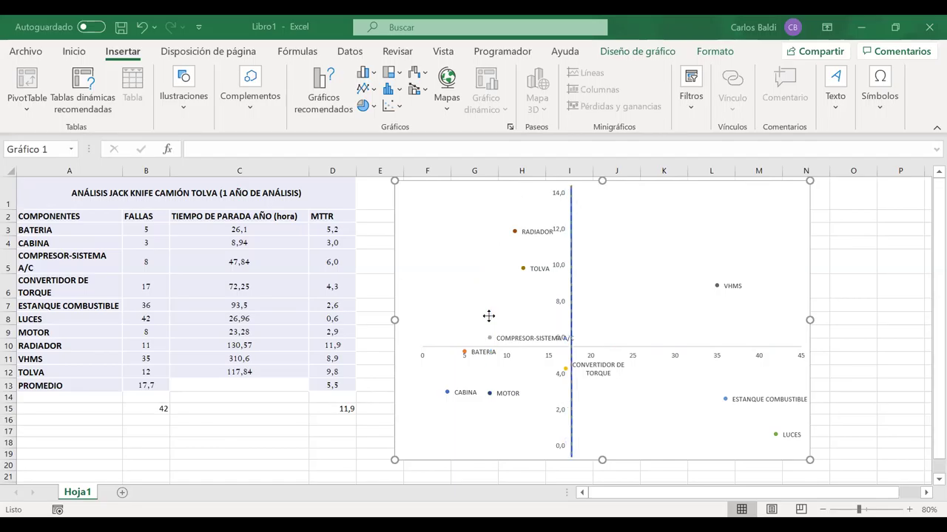
{"action": "key", "text": "Left"}
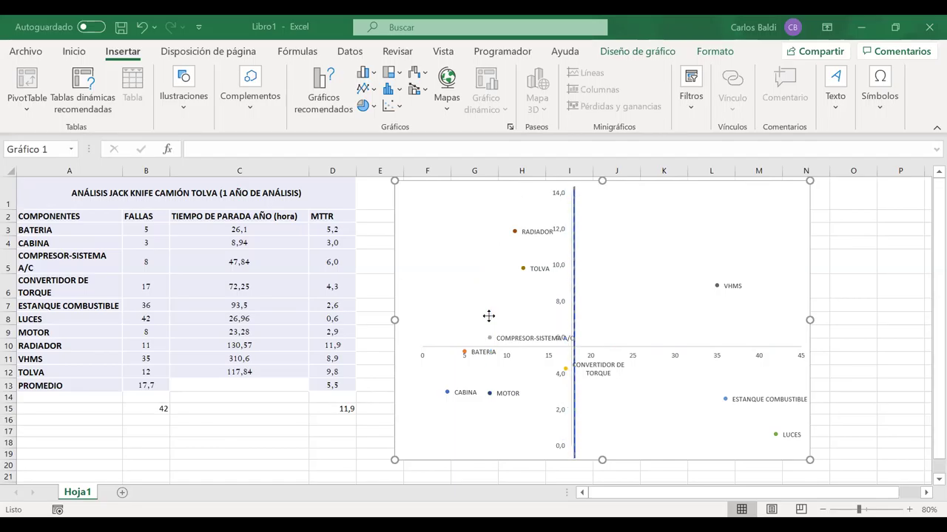
{"action": "key", "text": "Right"}
{"action": "key", "text": "Right"}
{"action": "key", "text": "Left"}
{"action": "left_click", "coordinate": [470, 312]}
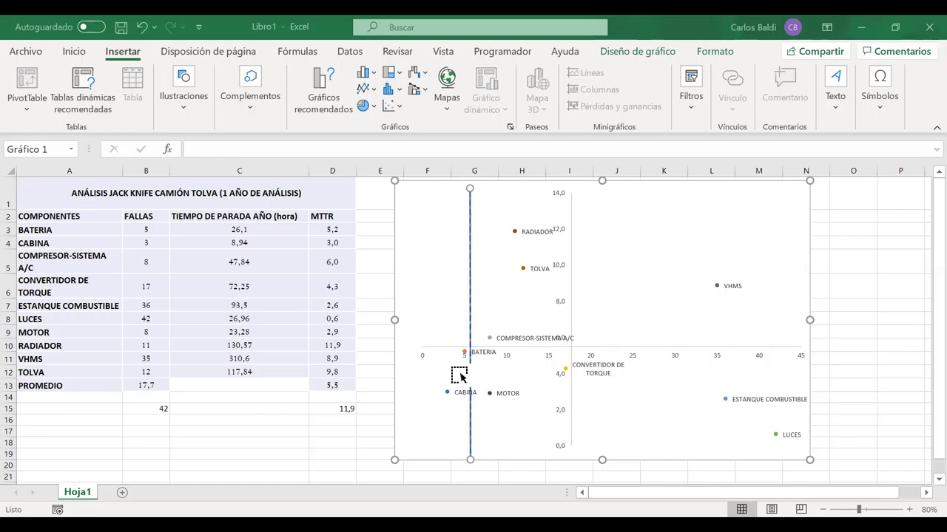
{"action": "left_click_drag", "start_coordinate": [466, 324], "coordinate": [567, 320]}
{"action": "left_click_drag", "start_coordinate": [686, 153], "coordinate": [714, 122]}
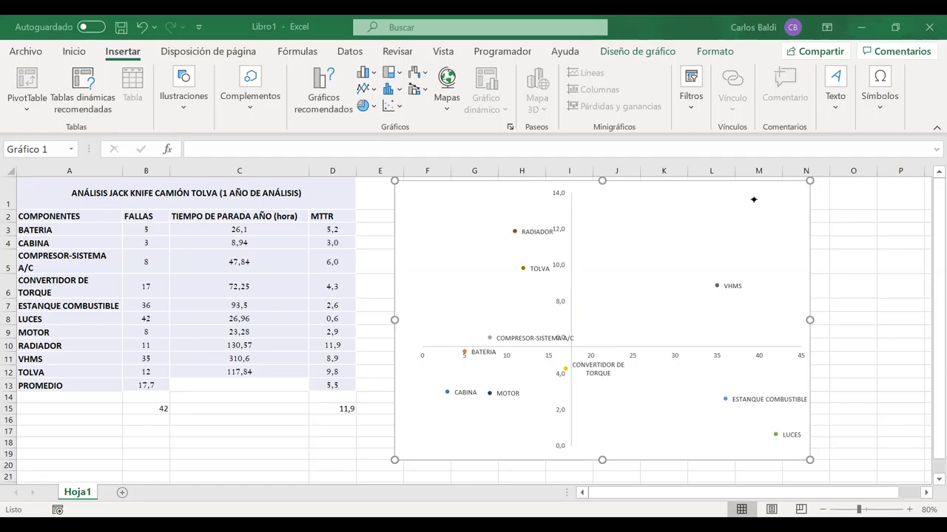
- Enlarge the scatter chart's plot area toward the chart's upper-left corner
{"action": "left_click", "coordinate": [674, 357]}
{"action": "left_click", "coordinate": [659, 405]}
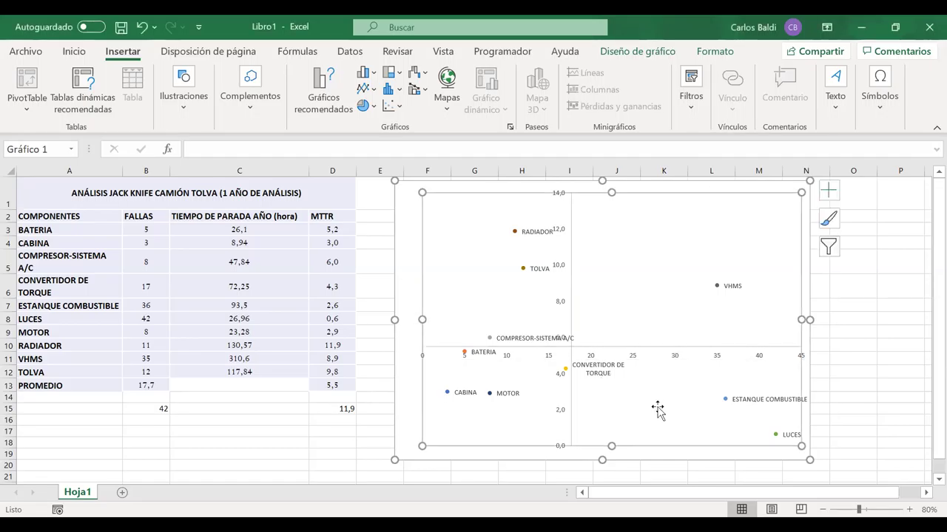
{"action": "left_click", "coordinate": [843, 343]}
{"action": "left_click", "coordinate": [433, 209]}
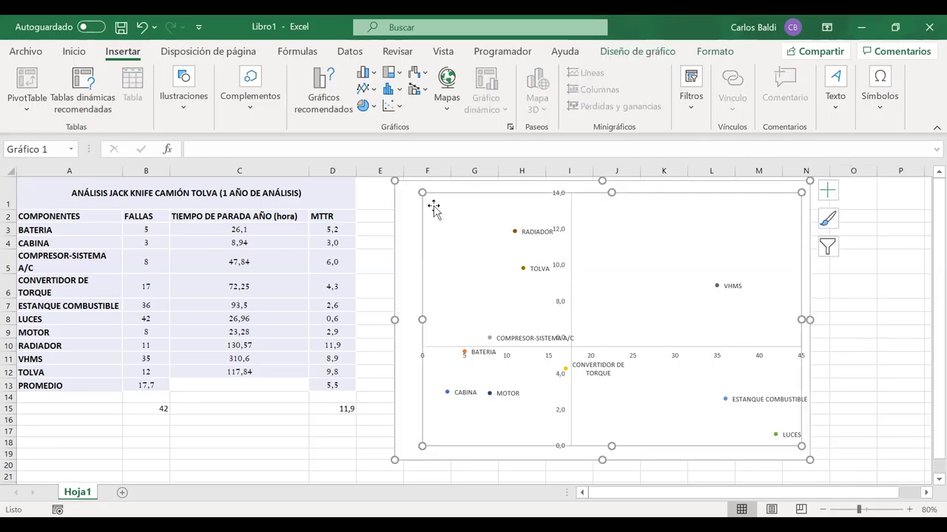
{"action": "mouse_move", "coordinate": [419, 193]}
{"action": "left_mouse_down"}
{"action": "mouse_move", "coordinate": [387, 185]}
{"action": "mouse_move", "coordinate": [404, 184]}
{"action": "left_mouse_up"}
{"action": "left_click", "coordinate": [866, 285]}
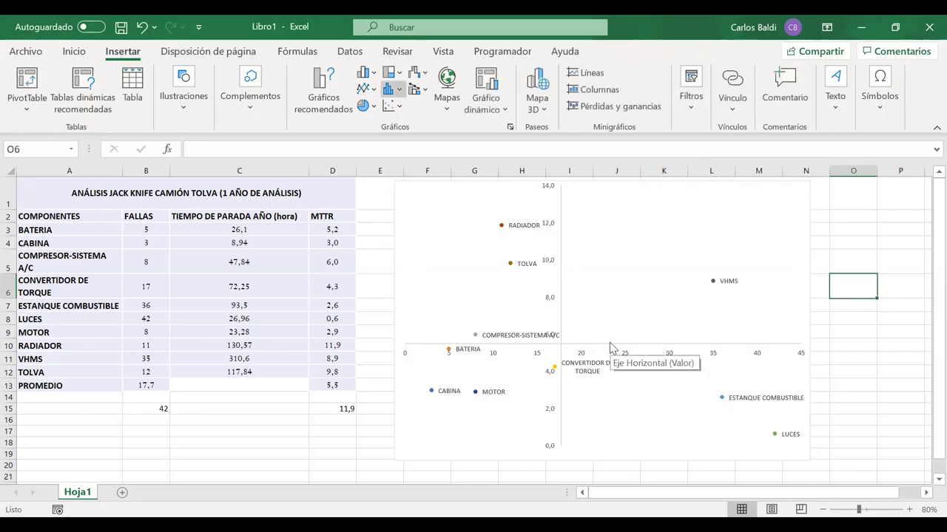
- Handwrite quadrant labels over the chart: "I" with "Agudo Cronico" upper right, "Cronico" lower right, "Agudo" upper left, "Zona de Control" lower left
{"action": "left_click_drag", "start_coordinate": [637, 220], "coordinate": [673, 220]}
{"action": "mouse_move", "coordinate": [642, 254]}
{"action": "left_mouse_down"}
{"action": "mouse_move", "coordinate": [676, 253]}
{"action": "mouse_move", "coordinate": [660, 241]}
{"action": "mouse_move", "coordinate": [658, 253]}
{"action": "left_mouse_up"}
{"action": "mouse_move", "coordinate": [722, 206]}
{"action": "left_mouse_down"}
{"action": "mouse_move", "coordinate": [714, 227]}
{"action": "mouse_move", "coordinate": [744, 209]}
{"action": "mouse_move", "coordinate": [778, 215]}
{"action": "left_mouse_up"}
{"action": "mouse_move", "coordinate": [732, 236]}
{"action": "left_mouse_down"}
{"action": "mouse_move", "coordinate": [725, 255]}
{"action": "mouse_move", "coordinate": [772, 231]}
{"action": "mouse_move", "coordinate": [792, 238]}
{"action": "left_mouse_up"}
{"action": "mouse_move", "coordinate": [654, 405]}
{"action": "left_mouse_down"}
{"action": "mouse_move", "coordinate": [657, 416]}
{"action": "mouse_move", "coordinate": [713, 413]}
{"action": "left_mouse_up"}
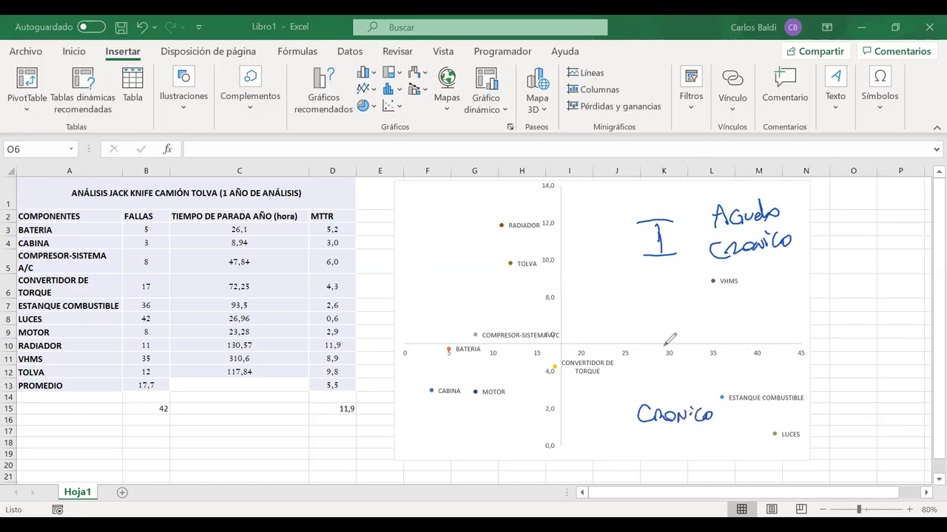
{"action": "mouse_move", "coordinate": [417, 261]}
{"action": "left_mouse_down"}
{"action": "mouse_move", "coordinate": [434, 245]}
{"action": "mouse_move", "coordinate": [433, 281]}
{"action": "left_mouse_up"}
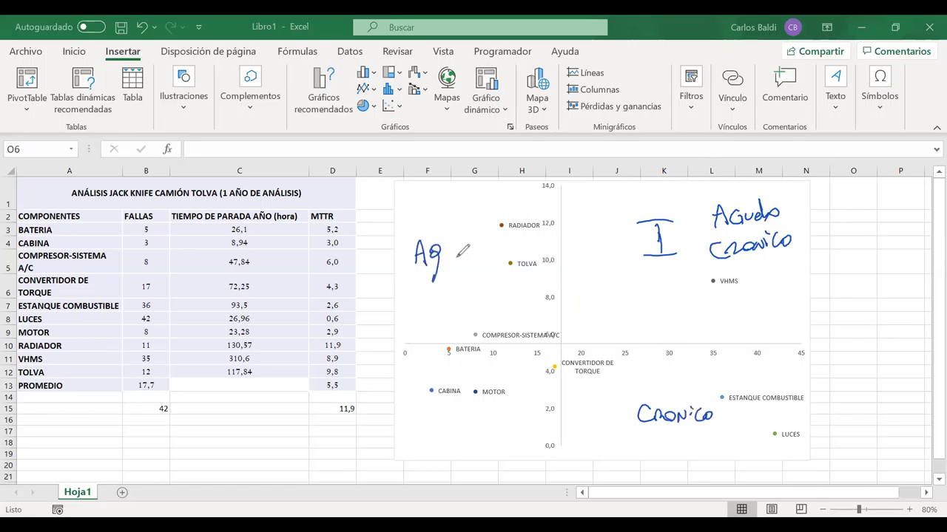
{"action": "left_click_drag", "start_coordinate": [464, 251], "coordinate": [484, 253]}
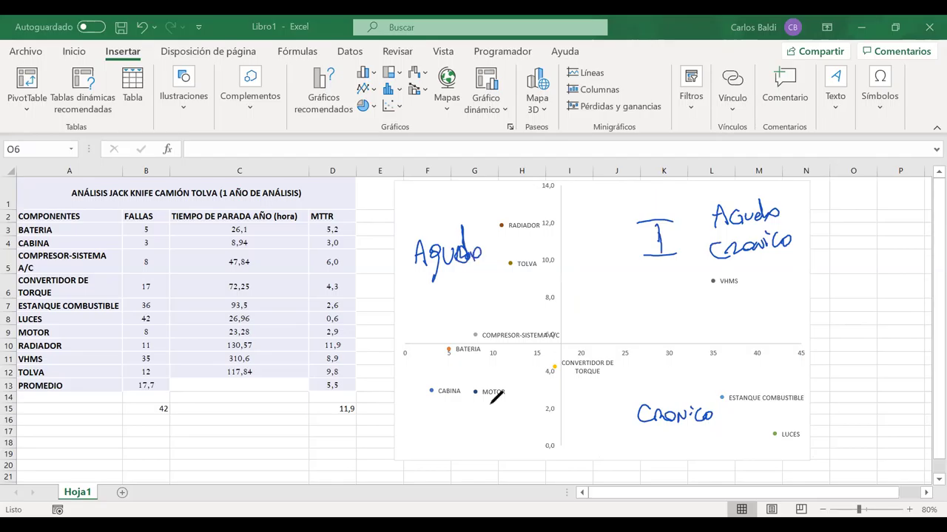
{"action": "mouse_move", "coordinate": [411, 416]}
{"action": "left_mouse_down"}
{"action": "mouse_move", "coordinate": [460, 414]}
{"action": "mouse_move", "coordinate": [432, 444]}
{"action": "mouse_move", "coordinate": [479, 418]}
{"action": "mouse_move", "coordinate": [518, 442]}
{"action": "left_mouse_up"}
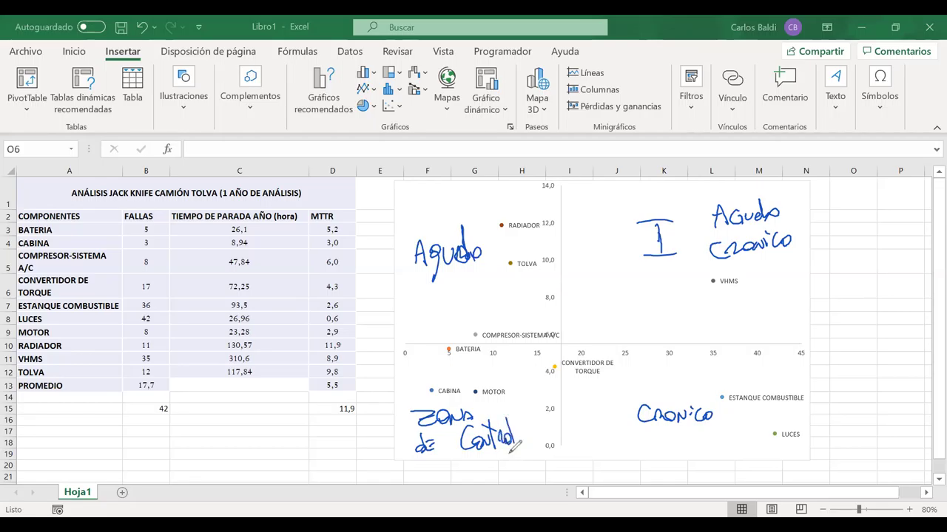
- Draw arrows from VHMS, LUCES, ESTANQUE COMBUSTIBLE, TOLVA, RADIADOR and COMPRESOR-SISTEMA A/C toward lower values, then clear all the ink
{"action": "left_click_drag", "start_coordinate": [712, 279], "coordinate": [586, 345]}
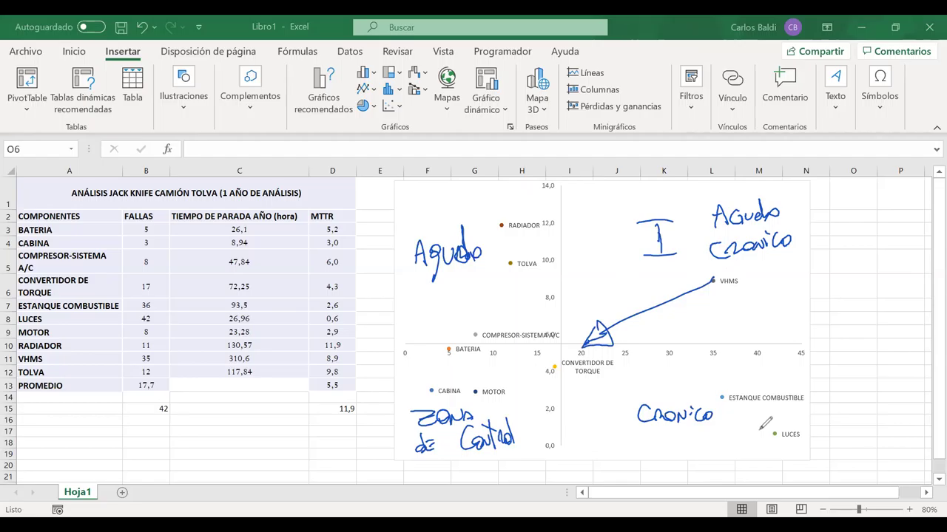
{"action": "left_click_drag", "start_coordinate": [772, 435], "coordinate": [615, 442]}
{"action": "mouse_move", "coordinate": [718, 392]}
{"action": "left_mouse_down"}
{"action": "mouse_move", "coordinate": [584, 398]}
{"action": "mouse_move", "coordinate": [593, 405]}
{"action": "left_mouse_up"}
{"action": "left_click_drag", "start_coordinate": [510, 264], "coordinate": [516, 316]}
{"action": "mouse_move", "coordinate": [499, 232]}
{"action": "left_mouse_down"}
{"action": "mouse_move", "coordinate": [486, 327]}
{"action": "mouse_move", "coordinate": [494, 318]}
{"action": "mouse_move", "coordinate": [477, 379]}
{"action": "mouse_move", "coordinate": [485, 374]}
{"action": "left_mouse_up"}
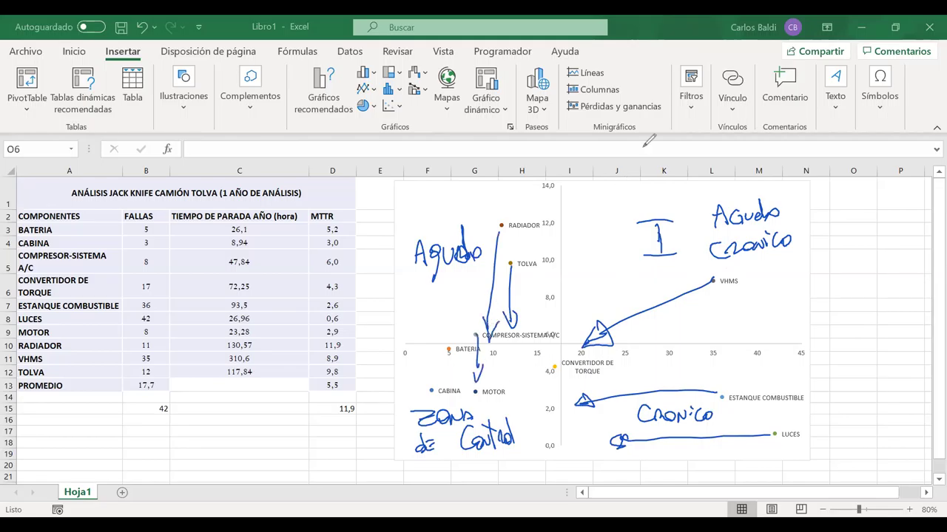
{"action": "key", "text": "Escape"}
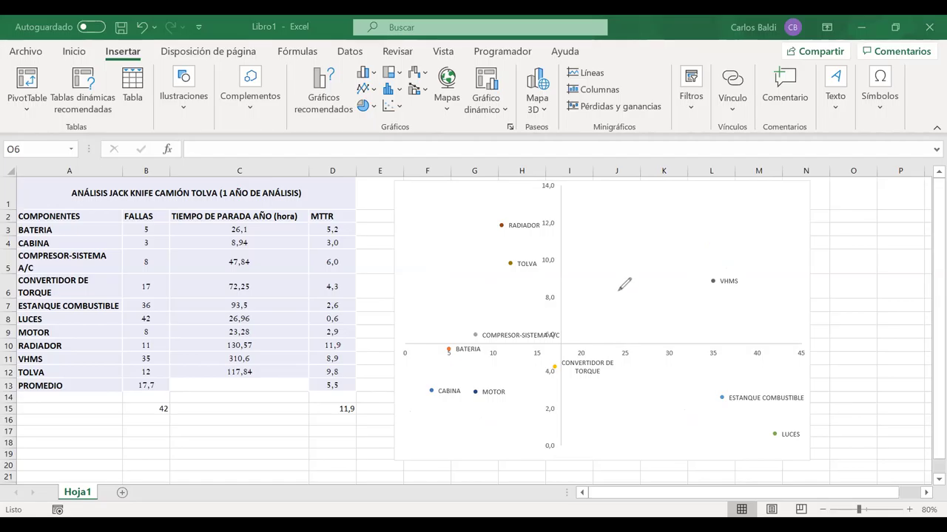
- Circle the VHMS, RADIADOR, ESTANQUE COMBUSTIBLE, TOLVA and LUCES points on the chart in ink, then erase the circles
{"action": "left_click_drag", "start_coordinate": [701, 255], "coordinate": [700, 293]}
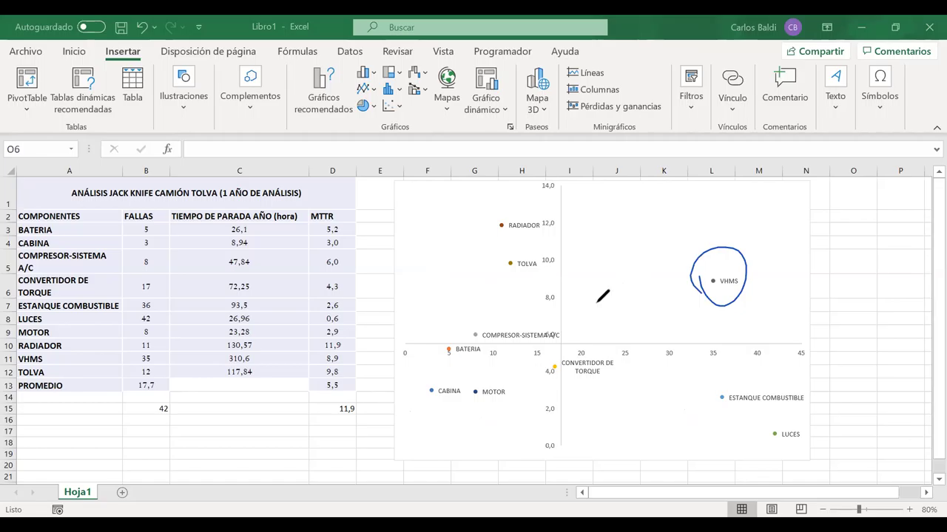
{"action": "left_click_drag", "start_coordinate": [491, 216], "coordinate": [507, 237]}
{"action": "mouse_move", "coordinate": [708, 414]}
{"action": "left_mouse_down"}
{"action": "mouse_move", "coordinate": [715, 380]}
{"action": "mouse_move", "coordinate": [710, 403]}
{"action": "left_mouse_up"}
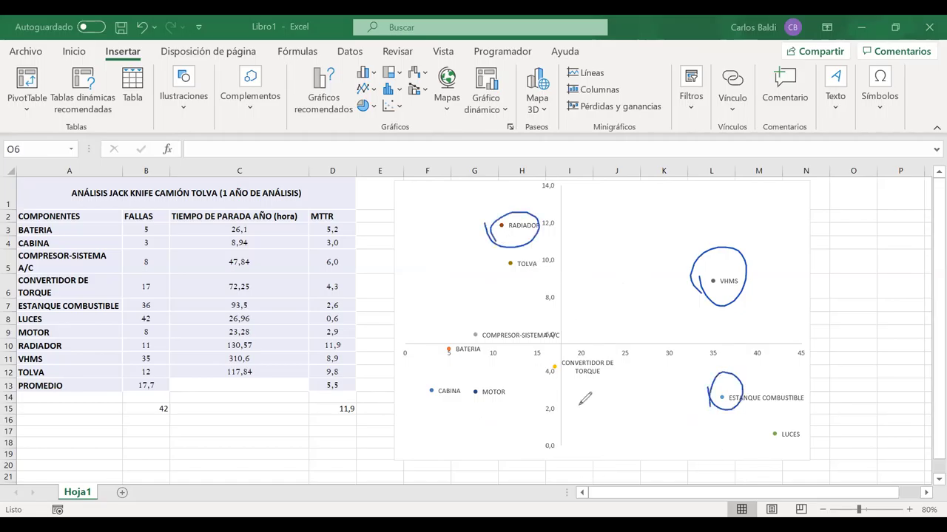
{"action": "mouse_move", "coordinate": [491, 271]}
{"action": "left_mouse_down"}
{"action": "mouse_move", "coordinate": [494, 281]}
{"action": "mouse_move", "coordinate": [503, 255]}
{"action": "left_mouse_up"}
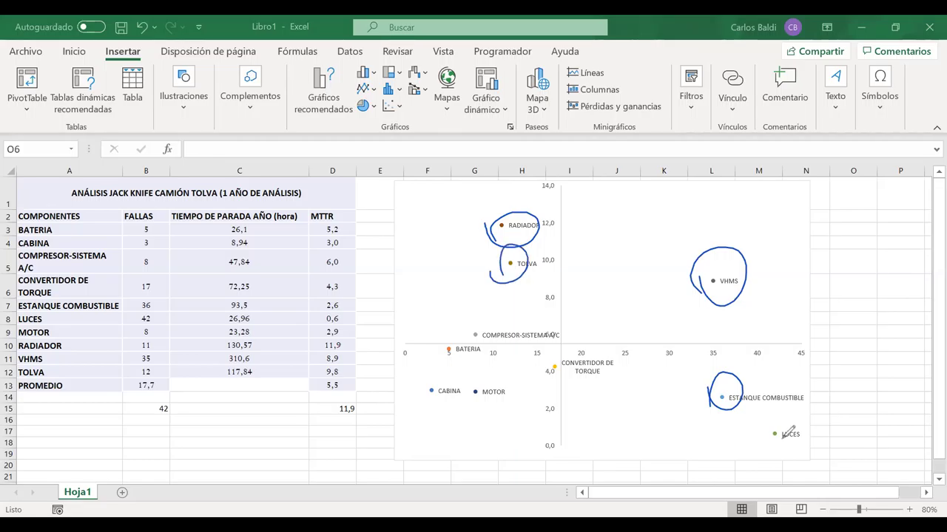
{"action": "left_click_drag", "start_coordinate": [758, 420], "coordinate": [743, 448]}
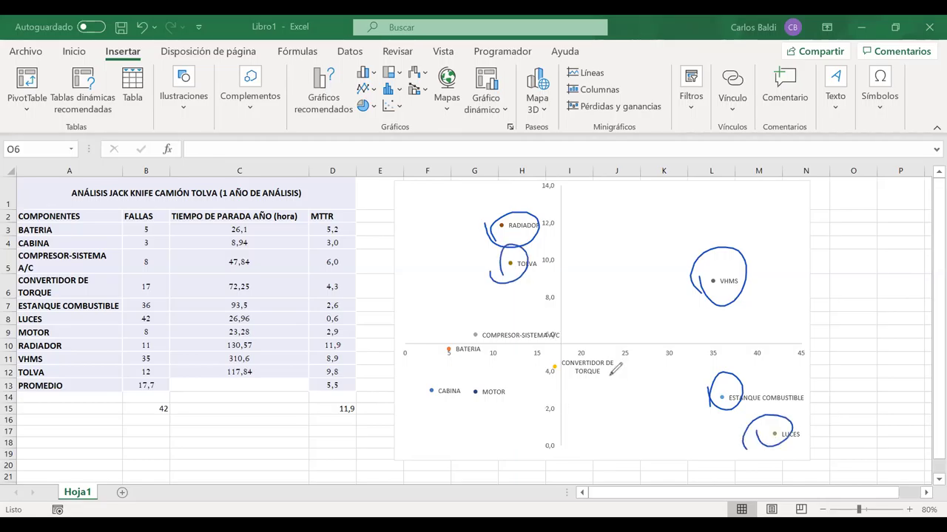
{"action": "key", "text": "e"}
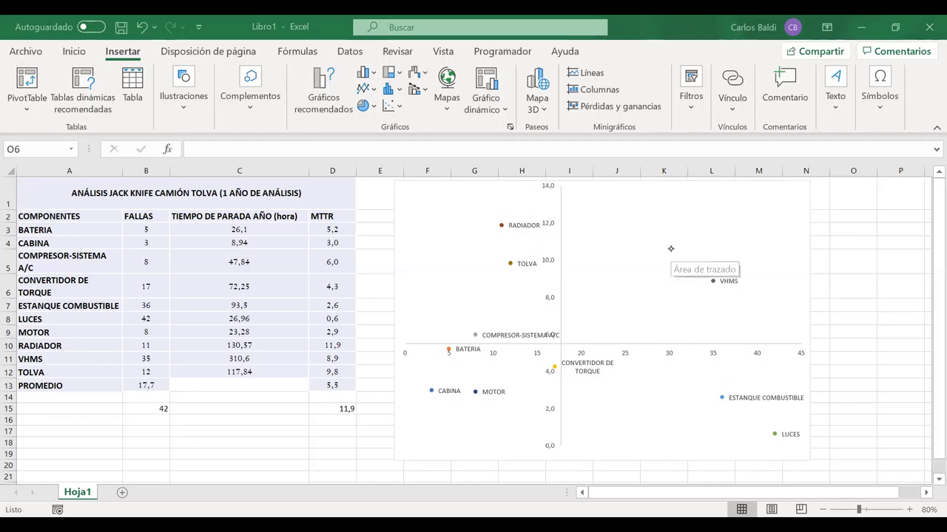
- Merge and center cells D22:L22 below the chart and enter the title "CURVAS DE ISOINDISPONIBILIDAD"
{"action": "scroll", "coordinate": [671, 248], "scroll_direction": "down", "scroll_amount": 2}
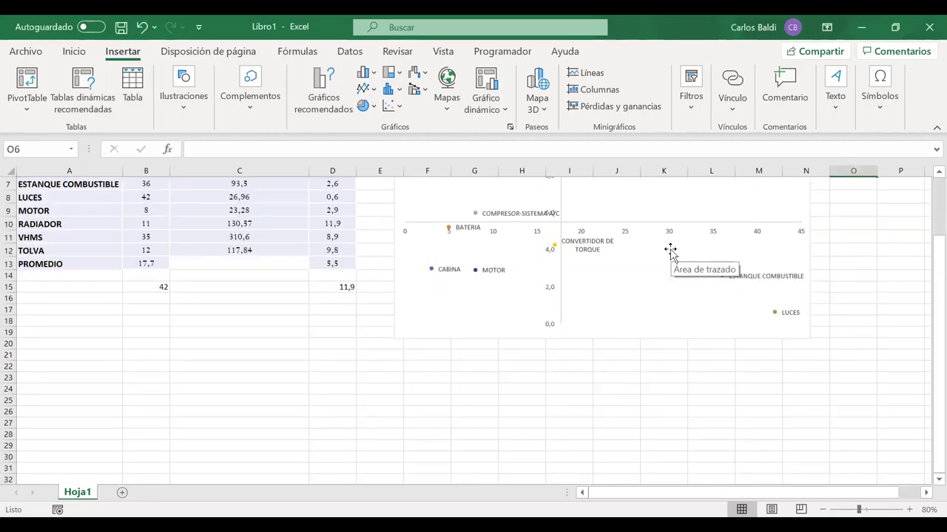
{"action": "left_click_drag", "start_coordinate": [321, 368], "coordinate": [690, 367]}
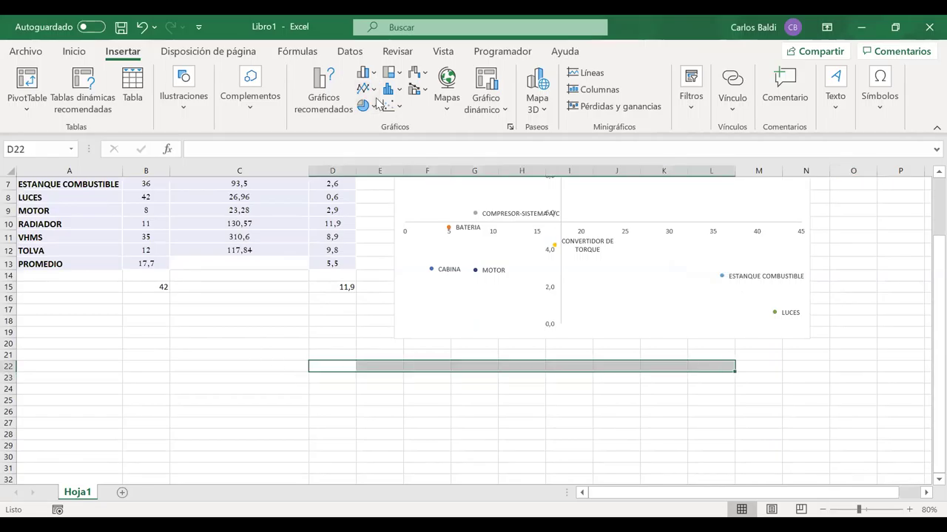
{"action": "left_click", "coordinate": [75, 51]}
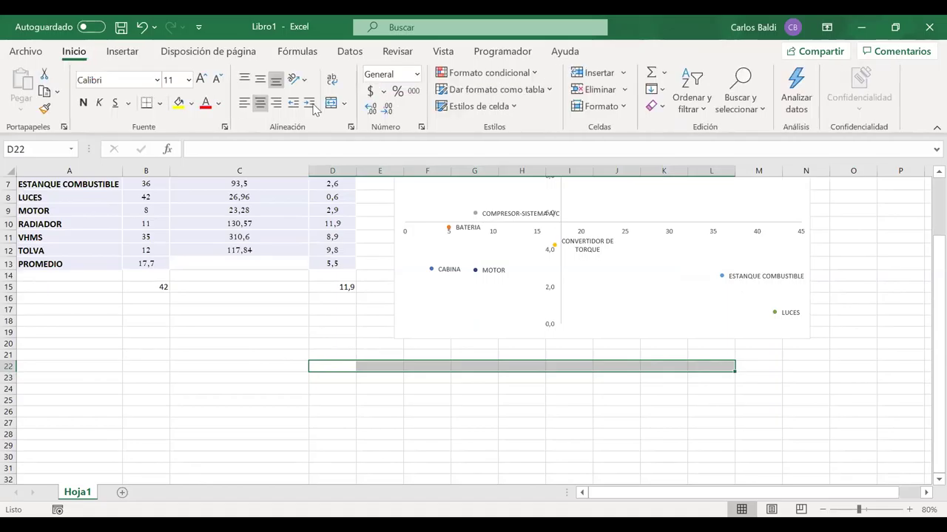
{"action": "left_click", "coordinate": [331, 103]}
{"action": "type", "text": "CU"}
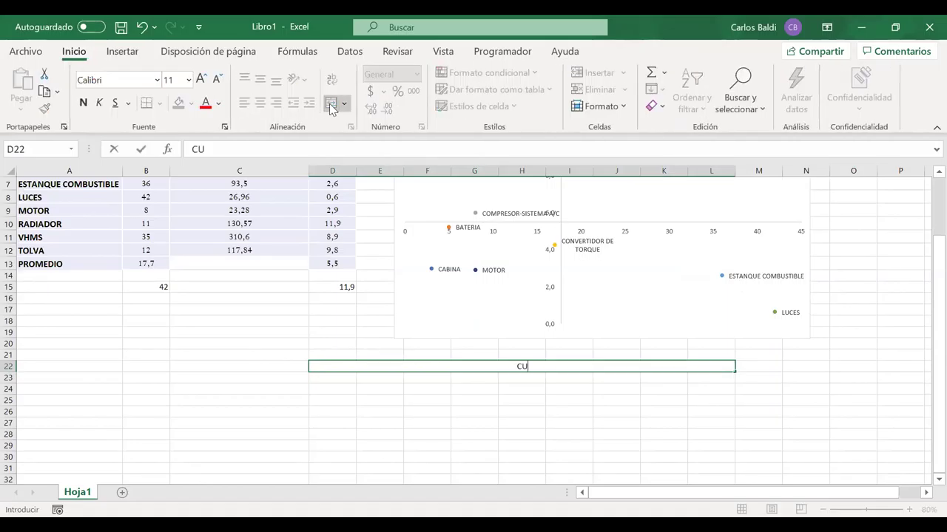
{"action": "type", "text": "RVAS DE ISOINDISPONIBILIDAD"}
{"action": "left_click", "coordinate": [340, 378]}
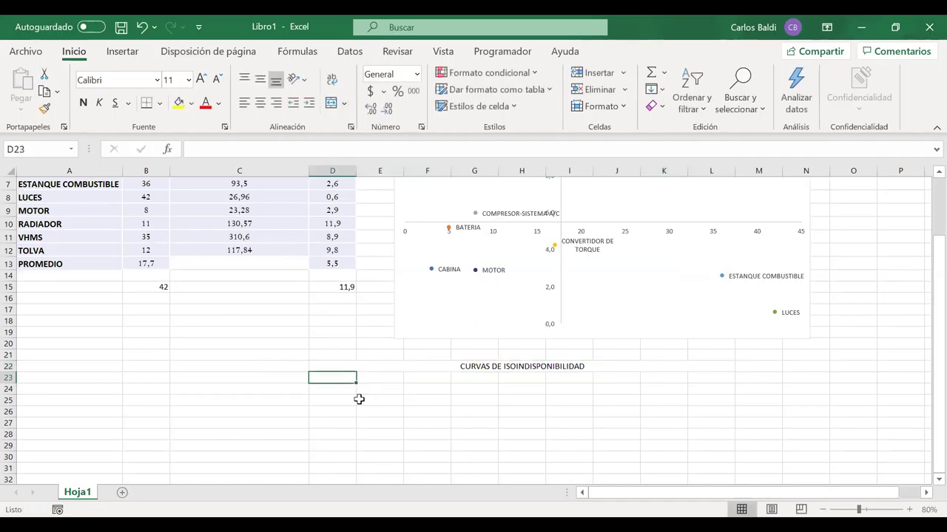
- Fill the range D22:L23 with yellow and apply all borders to it
{"action": "left_click_drag", "start_coordinate": [345, 366], "coordinate": [631, 378]}
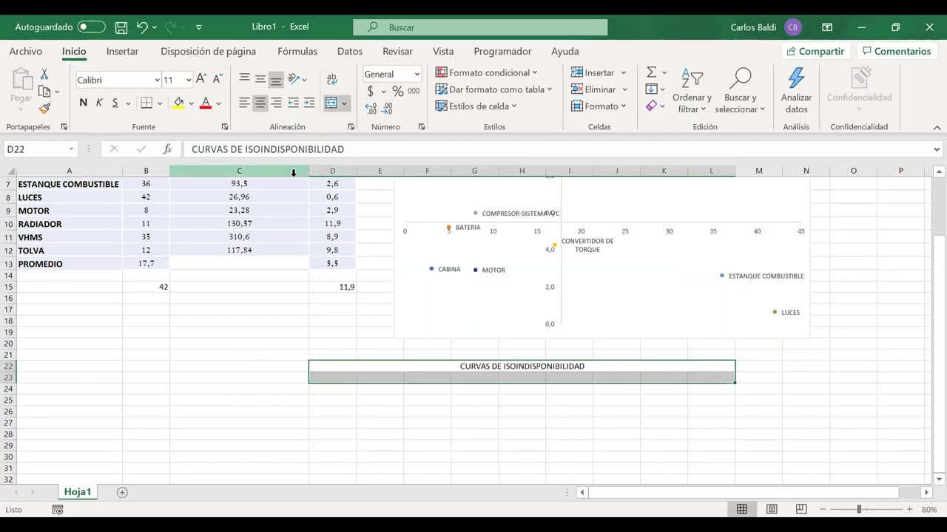
{"action": "left_click", "coordinate": [178, 103]}
{"action": "left_click", "coordinate": [160, 108]}
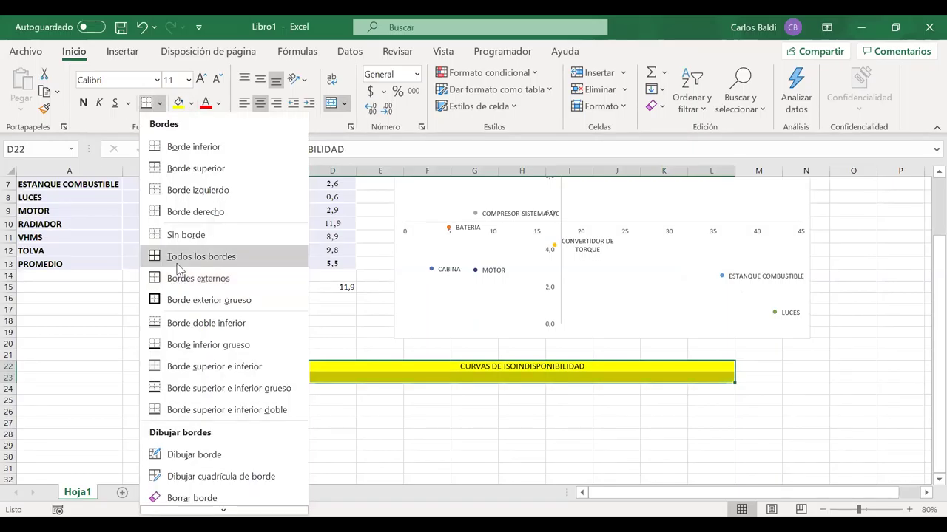
{"action": "left_click", "coordinate": [177, 263]}
- Enter the header "N° FALLA" in cell D23, the first column of the isoindisponibilidad table
{"action": "left_click", "coordinate": [344, 376]}
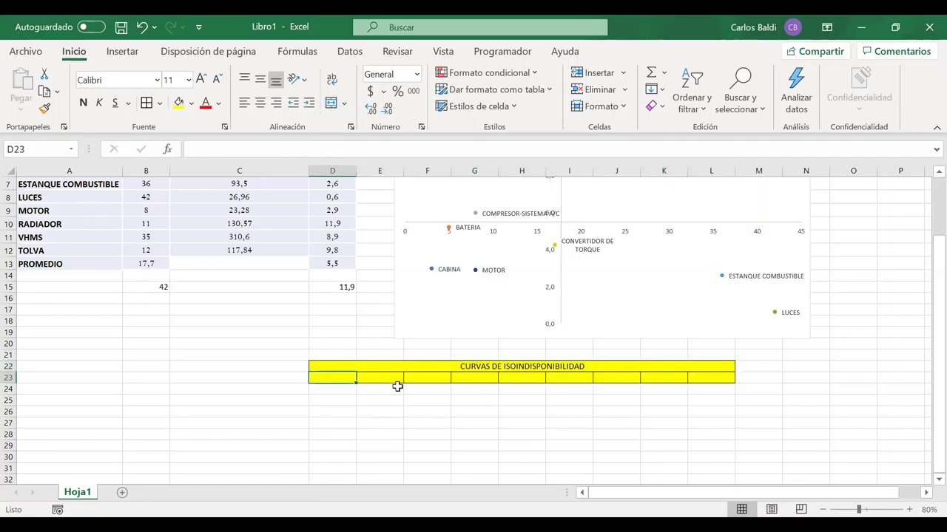
{"action": "left_click", "coordinate": [332, 379]}
{"action": "type", "text": "N° FALLA"}
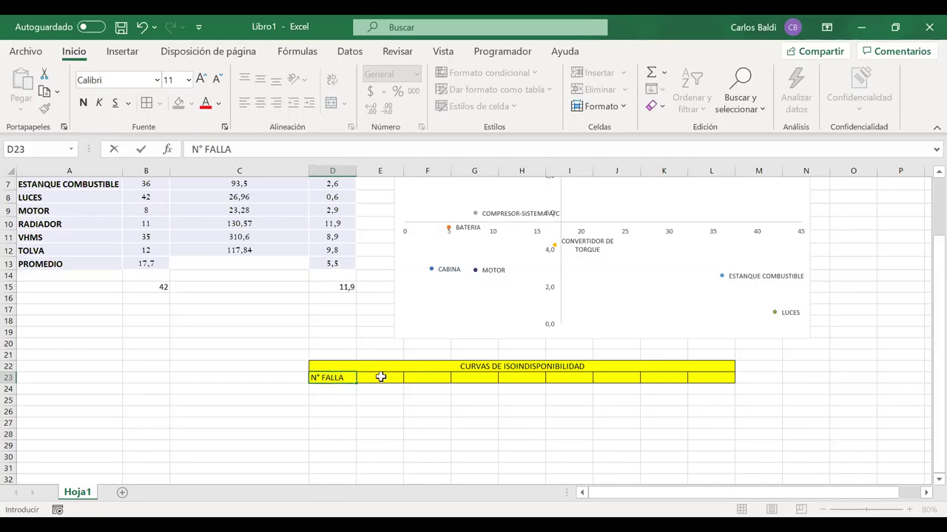
- Enter the numbers 1, 2, 3 and 4 in cells D24 to D27 under N° FALLA
{"action": "left_click", "coordinate": [332, 391]}
{"action": "type", "text": "1"}
{"action": "key", "text": "Return"}
{"action": "type", "text": "2"}
{"action": "key", "text": "Return"}
{"action": "type", "text": "3"}
{"action": "key", "text": "Return"}
{"action": "type", "text": "4"}
{"action": "key", "text": "Return"}
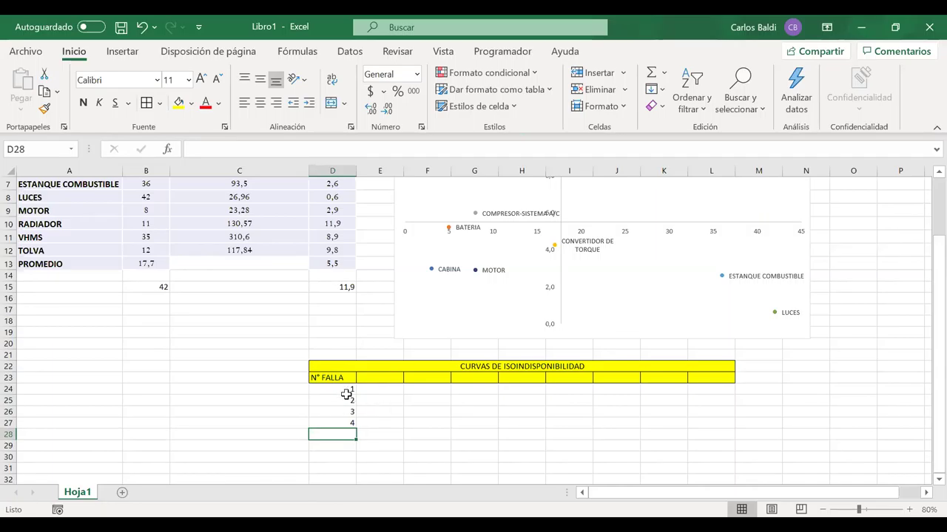
- Extend the N° FALLA number series down column D to 45 in cell D68
{"action": "left_click_drag", "start_coordinate": [346, 390], "coordinate": [356, 430]}
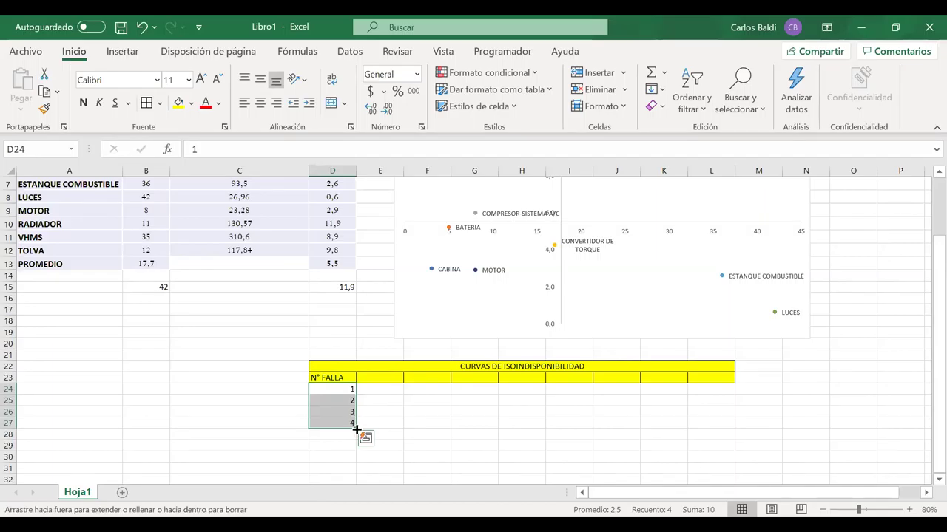
{"action": "left_click_drag", "start_coordinate": [352, 495], "coordinate": [353, 495]}
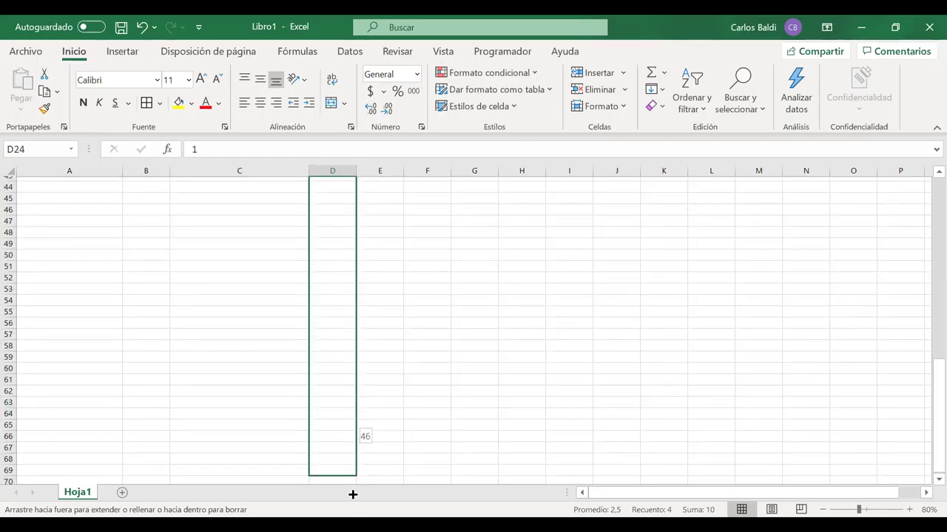
{"action": "left_click_drag", "start_coordinate": [350, 434], "coordinate": [349, 428]}
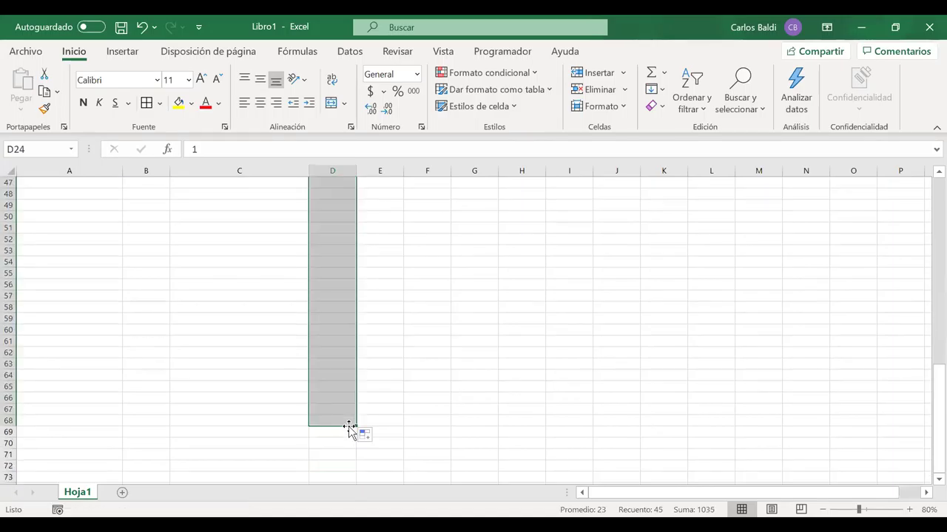
{"action": "scroll", "coordinate": [386, 420], "scroll_direction": "up", "scroll_amount": 10}
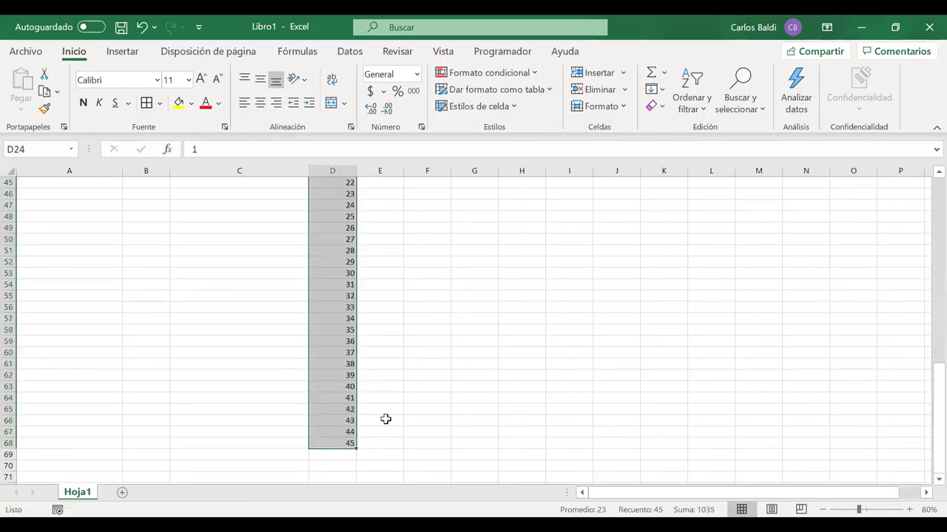
{"action": "scroll", "coordinate": [385, 419], "scroll_direction": "up", "scroll_amount": 1}
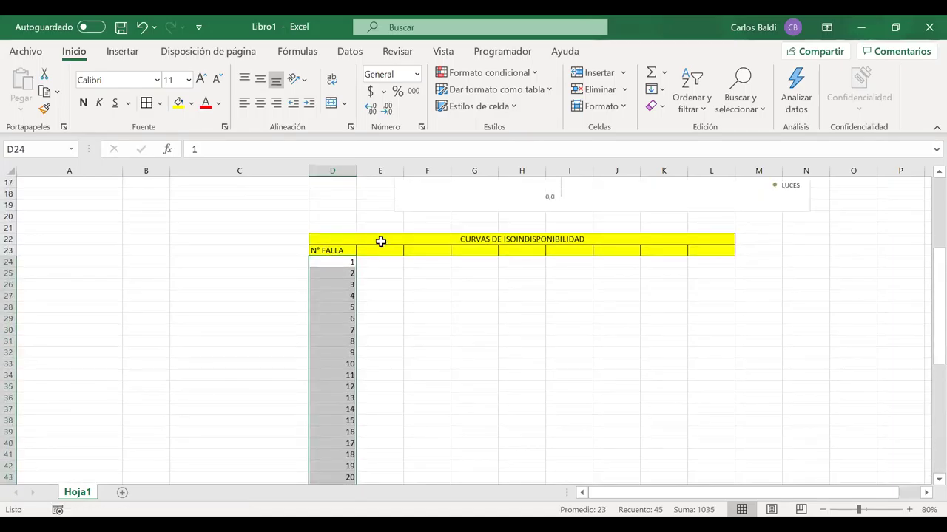
- Enter the headers "DT 50" in cell E23 and "DT 100" in cell G23
{"action": "left_click", "coordinate": [380, 248]}
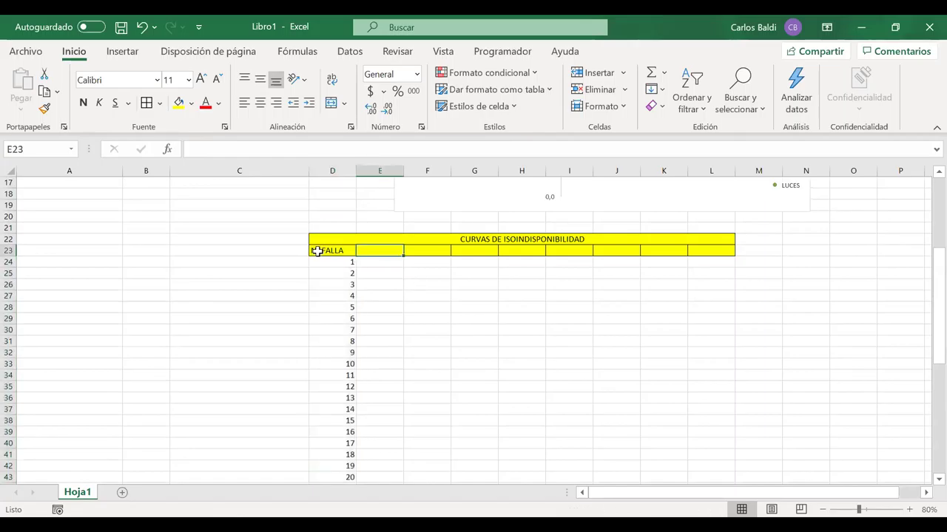
{"action": "left_click_drag", "start_coordinate": [325, 251], "coordinate": [368, 252]}
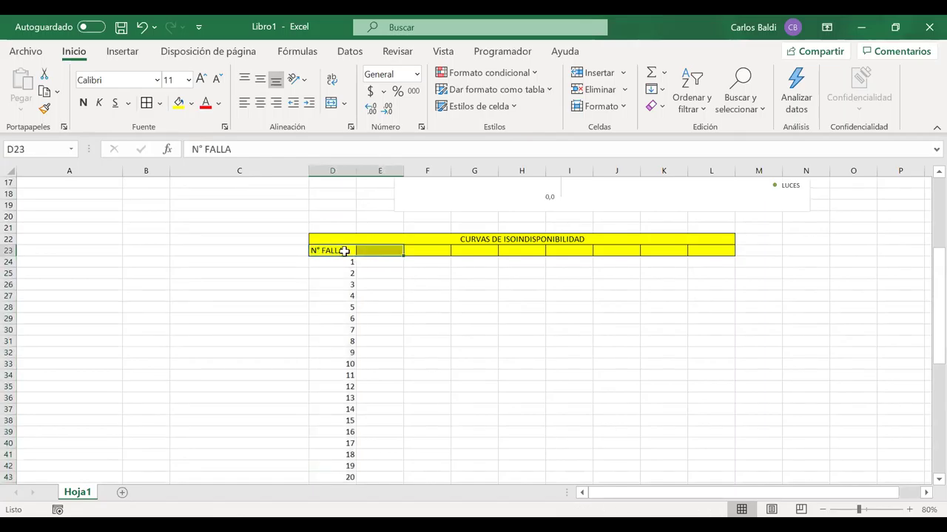
{"action": "left_click", "coordinate": [368, 250]}
{"action": "type", "text": "DT 50"}
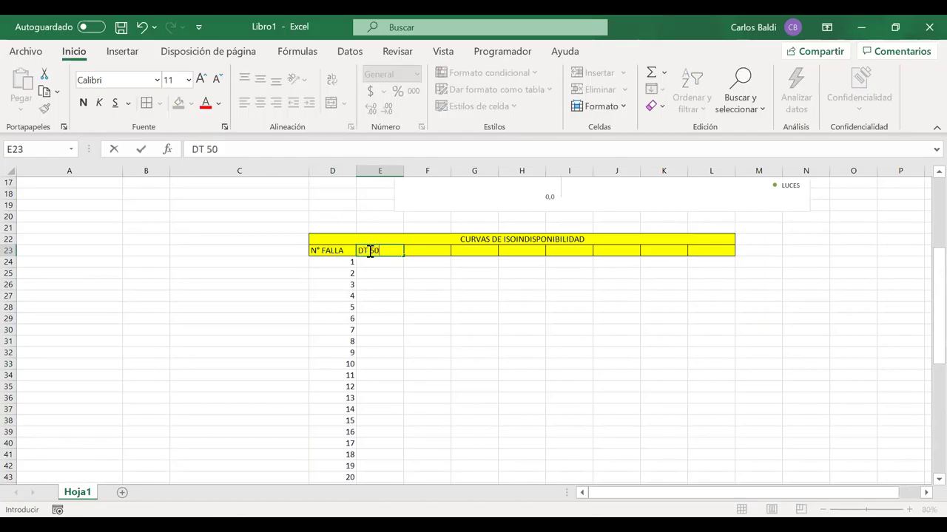
{"action": "key", "text": "Tab"}
{"action": "key", "text": "Tab"}
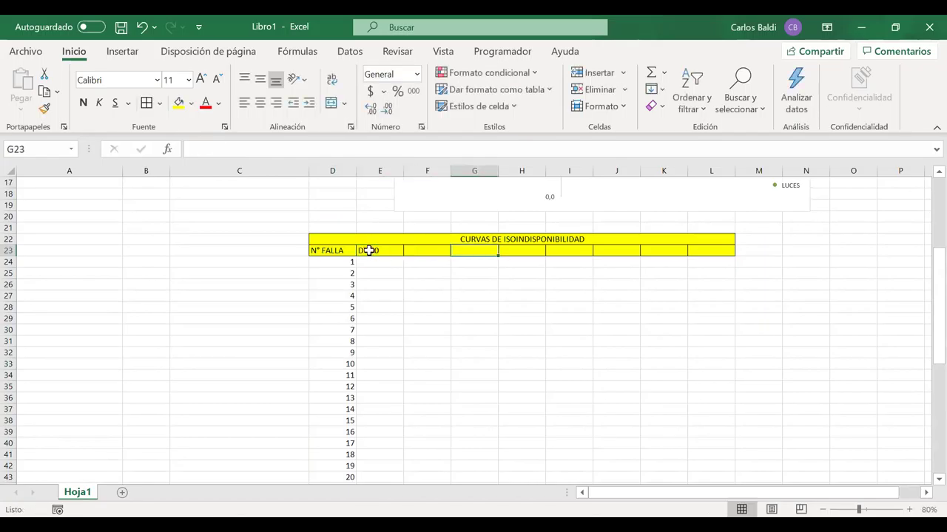
{"action": "type", "text": "DT"}
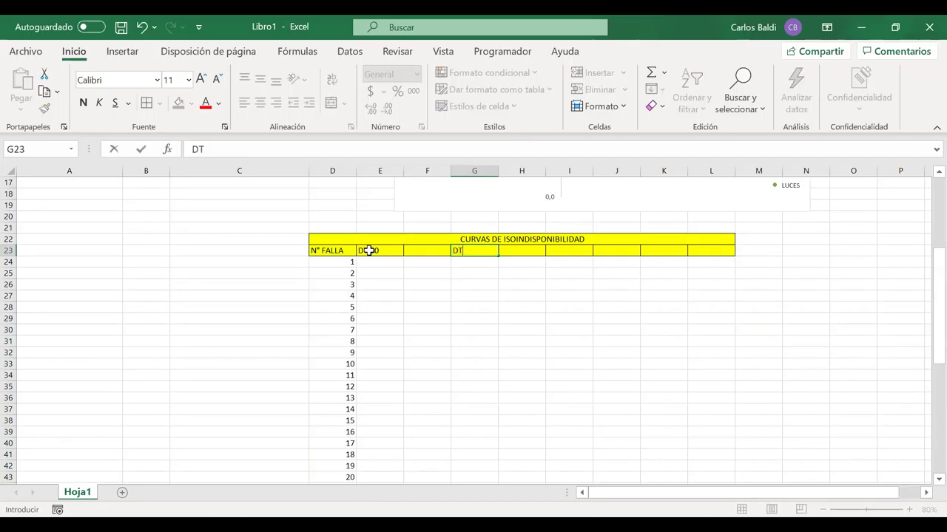
{"action": "type", "text": " 100"}
{"action": "key", "text": "Tab"}
{"action": "key", "text": "Tab"}
- Enter the header "DT 200" in cell I23
{"action": "type", "text": "DT"}
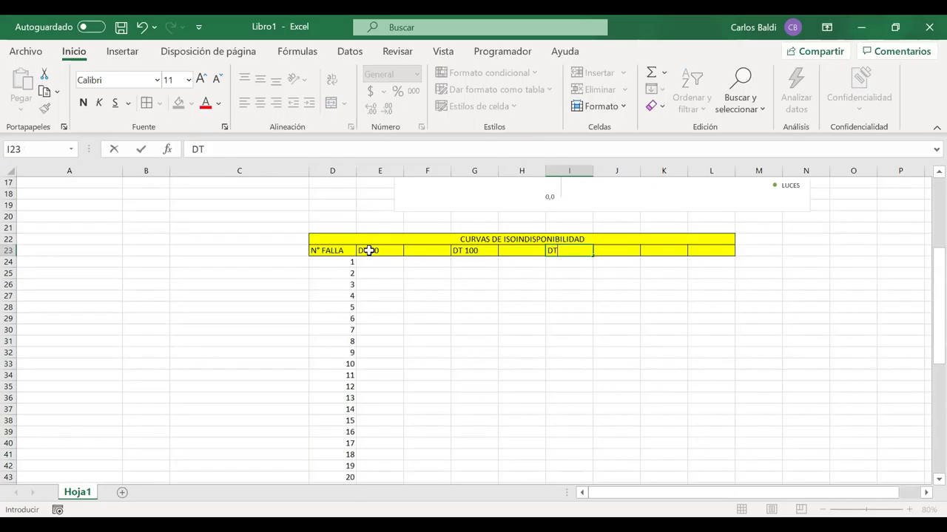
{"action": "key", "text": "Tab"}
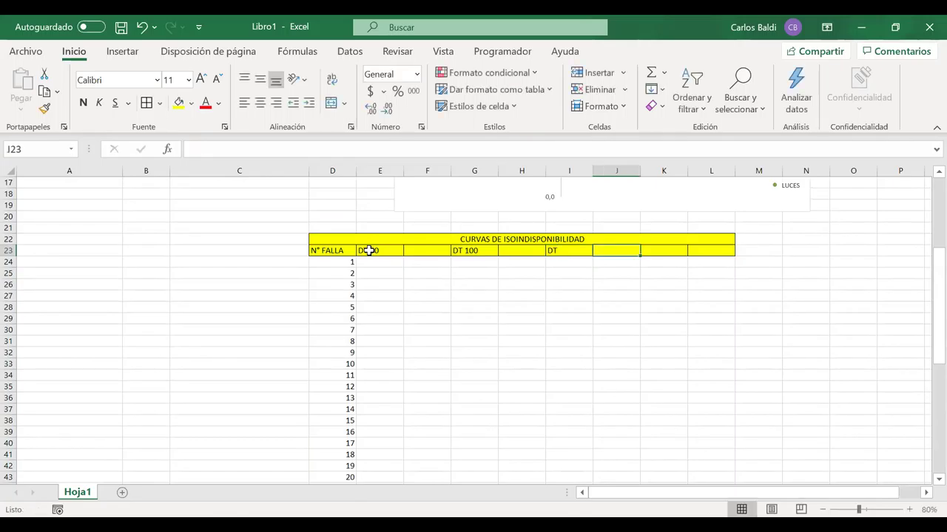
{"action": "key", "text": "Left"}
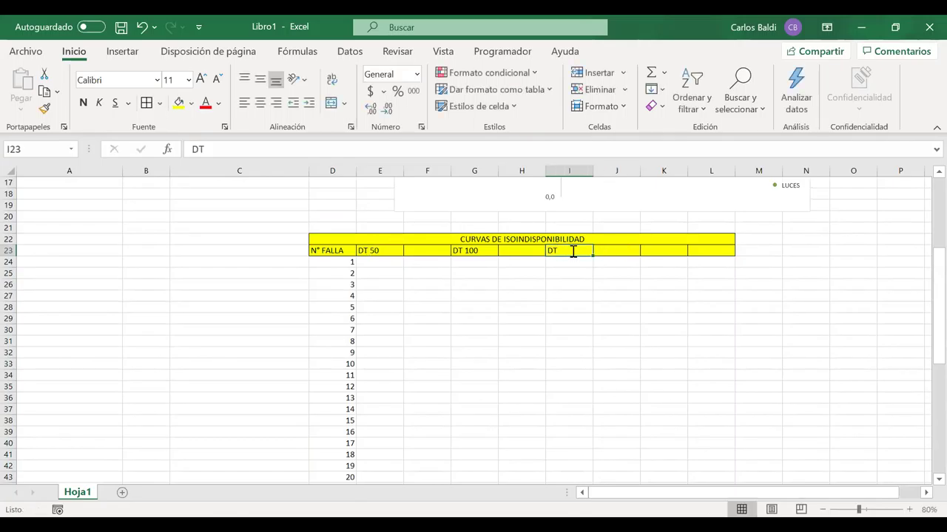
{"action": "double_click", "coordinate": [573, 252]}
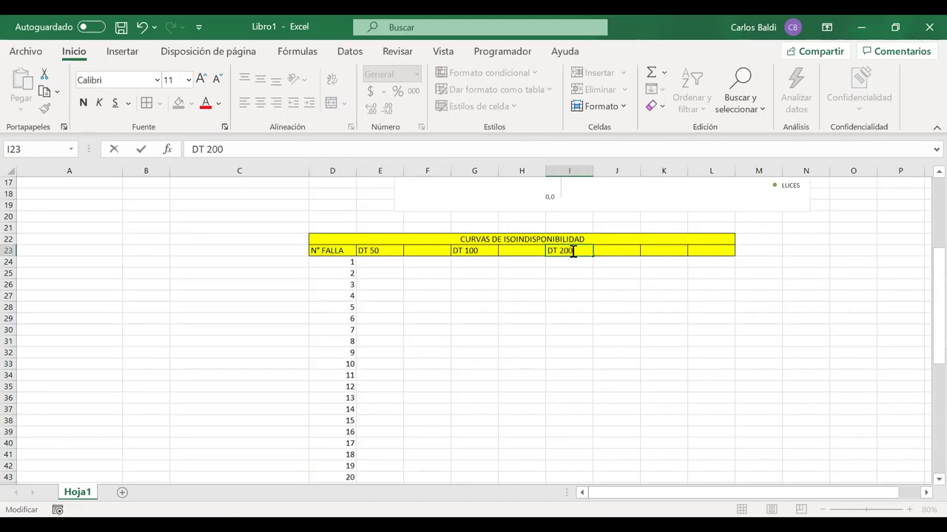
{"action": "left_click", "coordinate": [599, 271]}
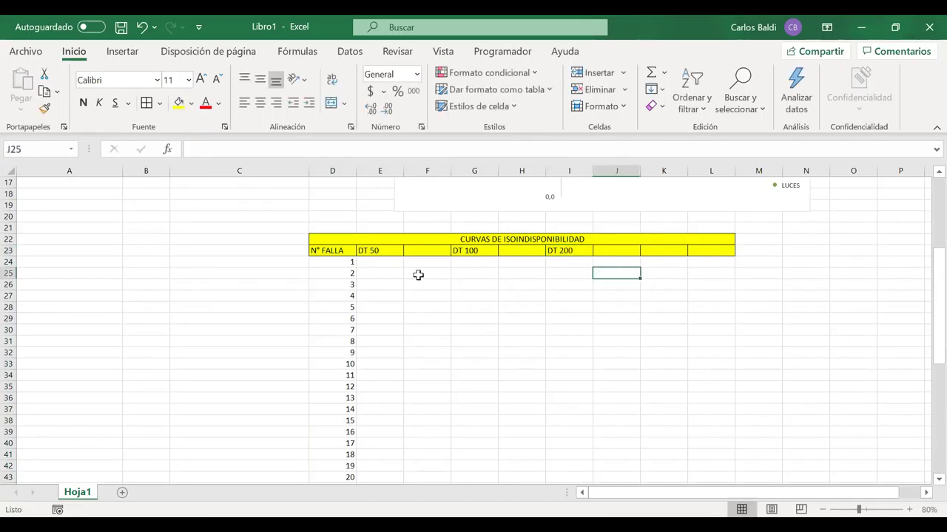
- Copy the "DT 200" header from cell I23 into cell K23
{"action": "scroll", "coordinate": [418, 275], "scroll_direction": "up", "scroll_amount": 4}
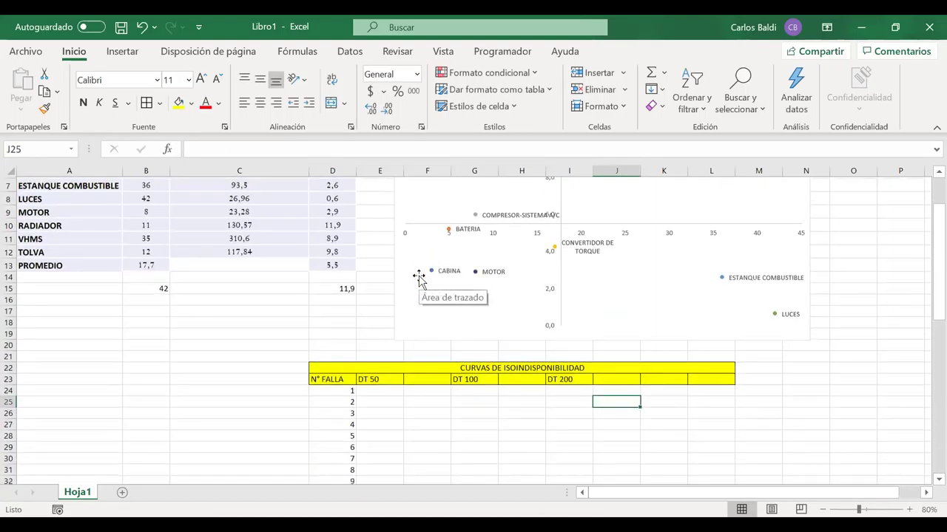
{"action": "scroll", "coordinate": [418, 275], "scroll_direction": "down", "scroll_amount": 2}
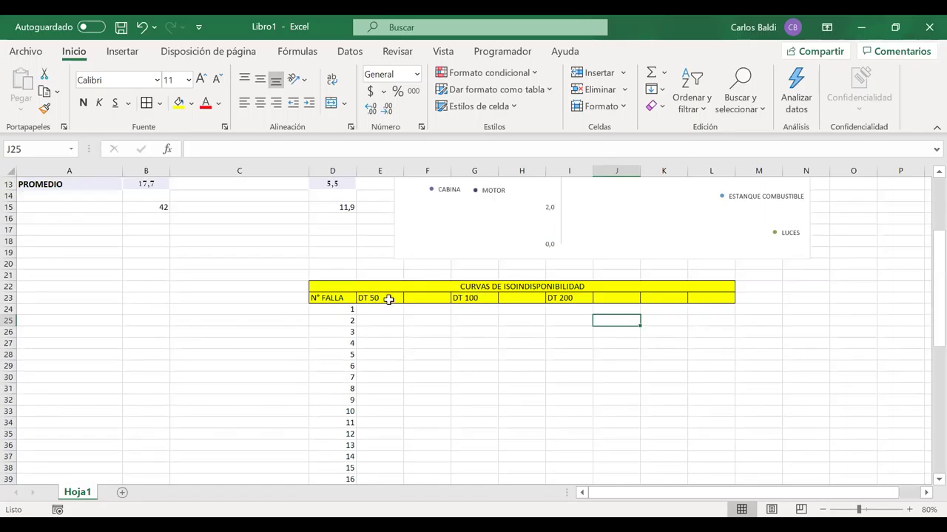
{"action": "left_click", "coordinate": [652, 299]}
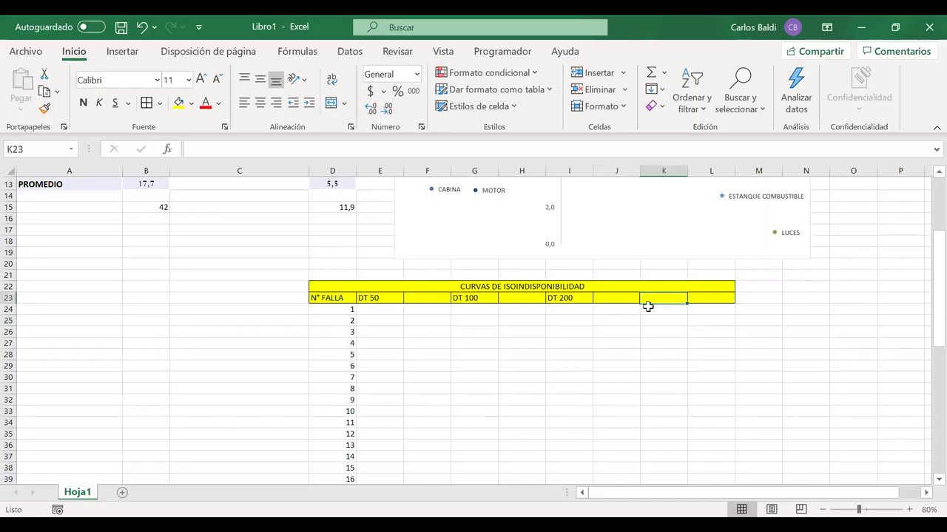
{"action": "left_click", "coordinate": [563, 298]}
{"action": "key", "text": "ctrl+c"}
{"action": "left_click", "coordinate": [654, 300]}
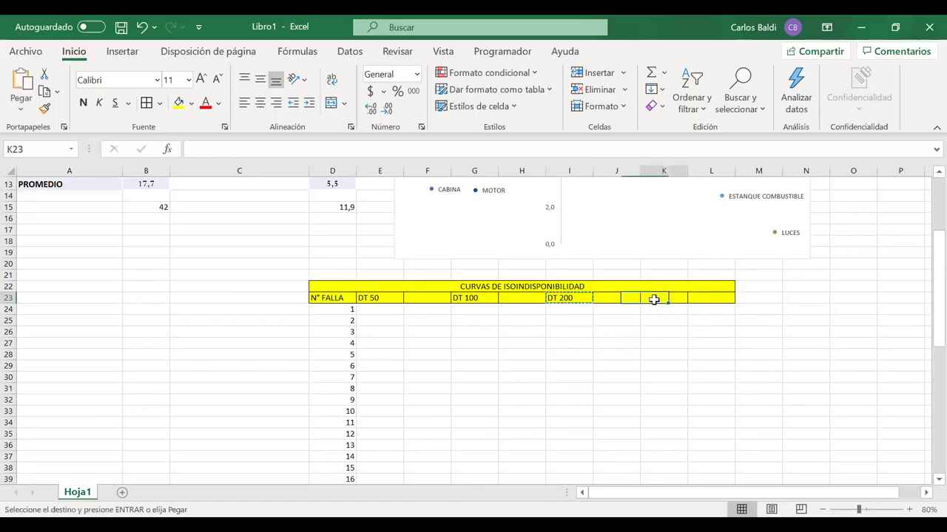
{"action": "key", "text": "ctrl+v"}
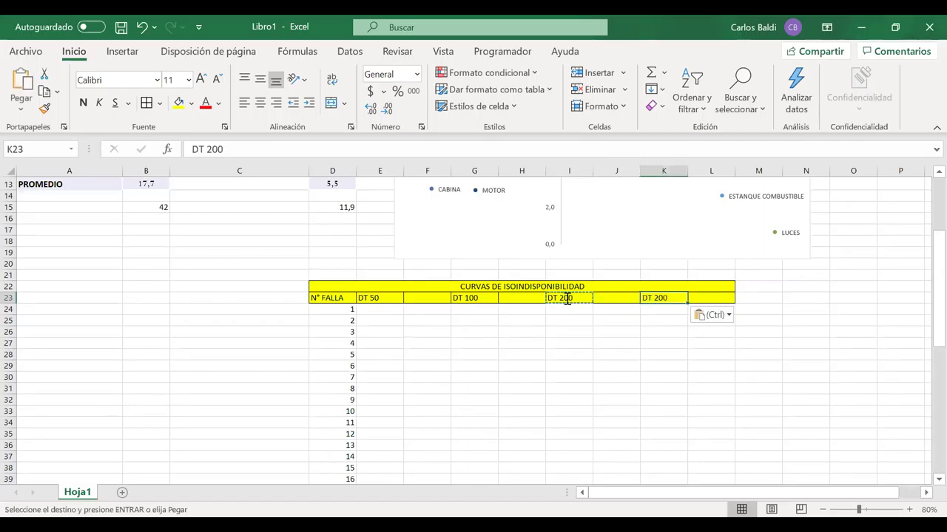
- Change the headers to "DT 100" in I23, "DT 50" in G23 and "DT 25" in E23
{"action": "left_click", "coordinate": [565, 298]}
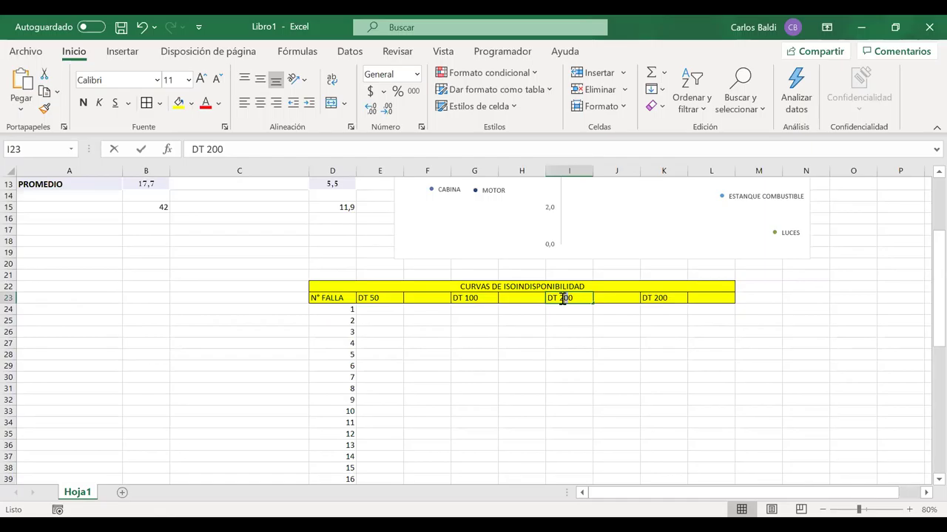
{"action": "double_click", "coordinate": [563, 298]}
{"action": "key", "text": "BackSpace"}
{"action": "type", "text": "1"}
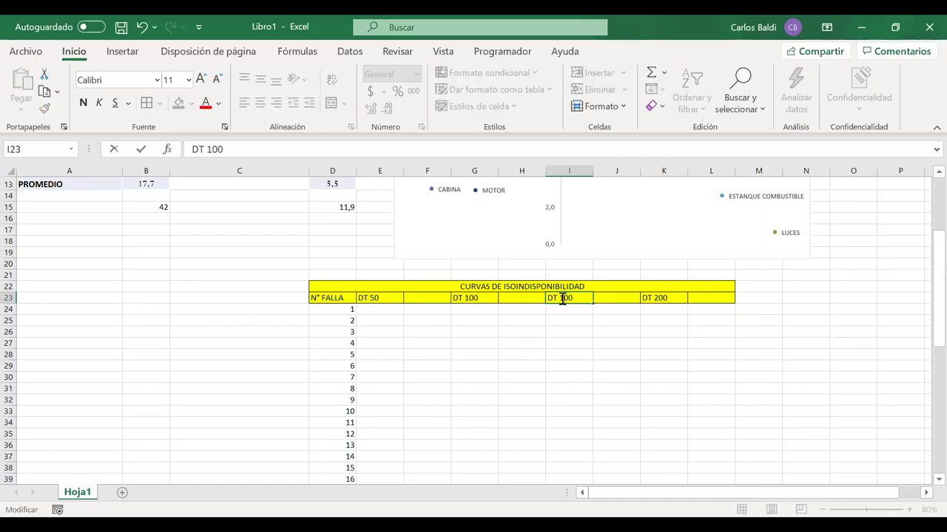
{"action": "double_click", "coordinate": [465, 296]}
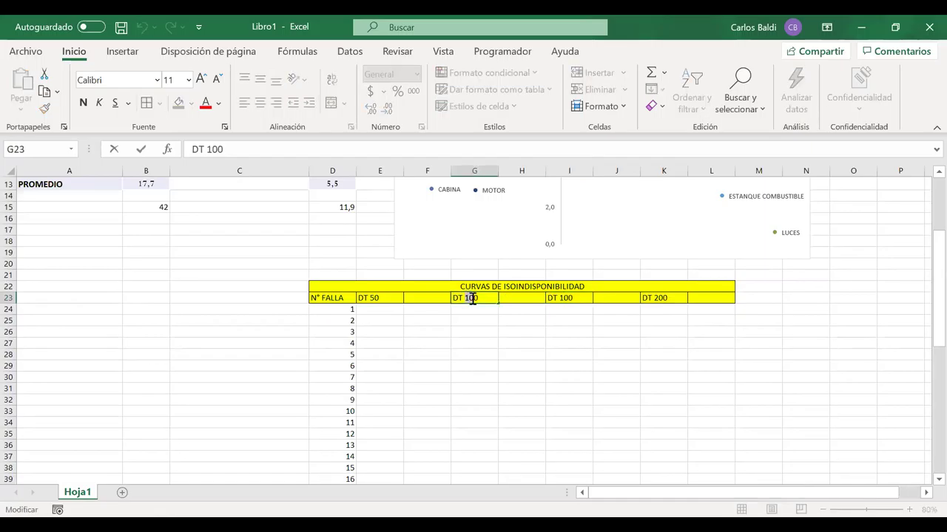
{"action": "type", "text": "50"}
{"action": "left_click", "coordinate": [374, 297]}
{"action": "type", "text": "25"}
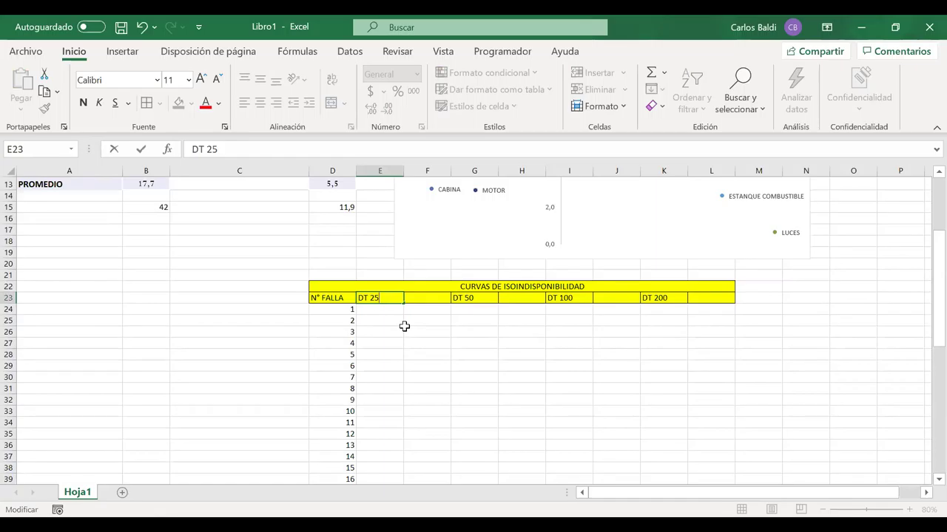
{"action": "key", "text": "Return"}
- Center the DT headers horizontally across the range E23:L23
{"action": "key", "text": "Up"}
{"action": "key", "text": "Right"}
{"action": "key", "text": "Right"}
{"action": "key", "text": "Right"}
{"action": "key", "text": "Right"}
{"action": "key", "text": "Right"}
{"action": "key", "text": "Right"}
{"action": "key", "text": "Right"}
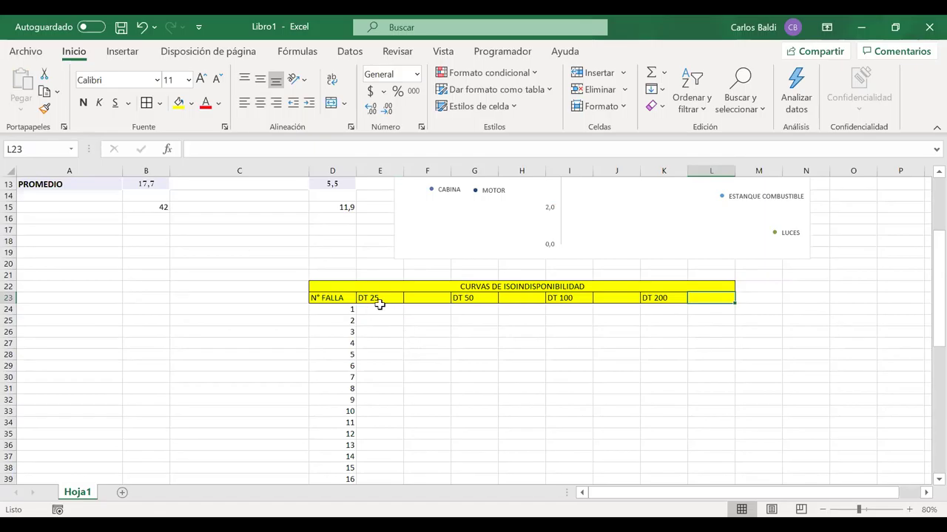
{"action": "left_click_drag", "start_coordinate": [376, 298], "coordinate": [688, 300]}
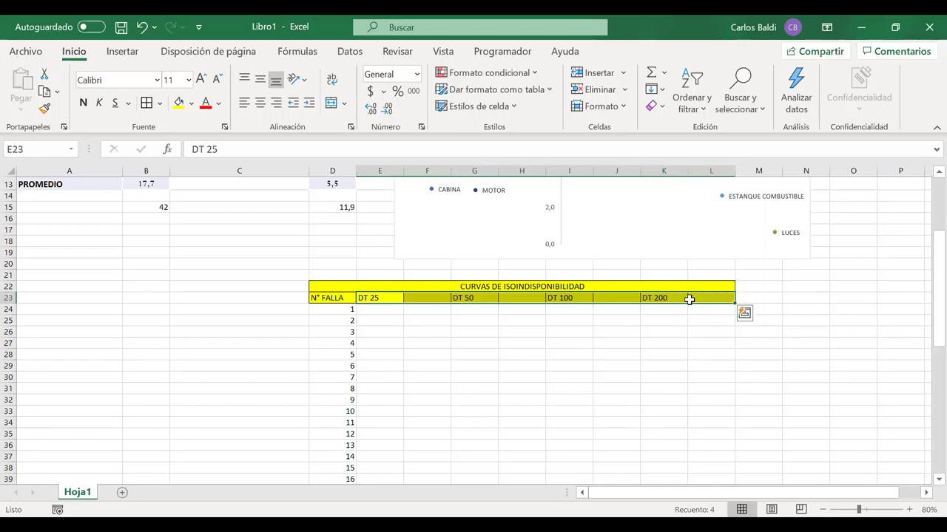
{"action": "left_click", "coordinate": [260, 103]}
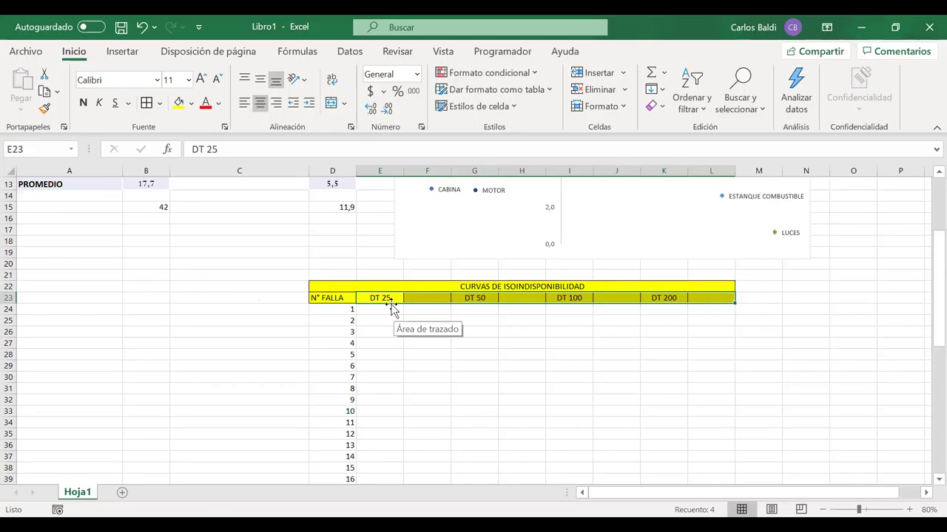
{"action": "left_click_drag", "start_coordinate": [393, 267], "coordinate": [376, 290]}
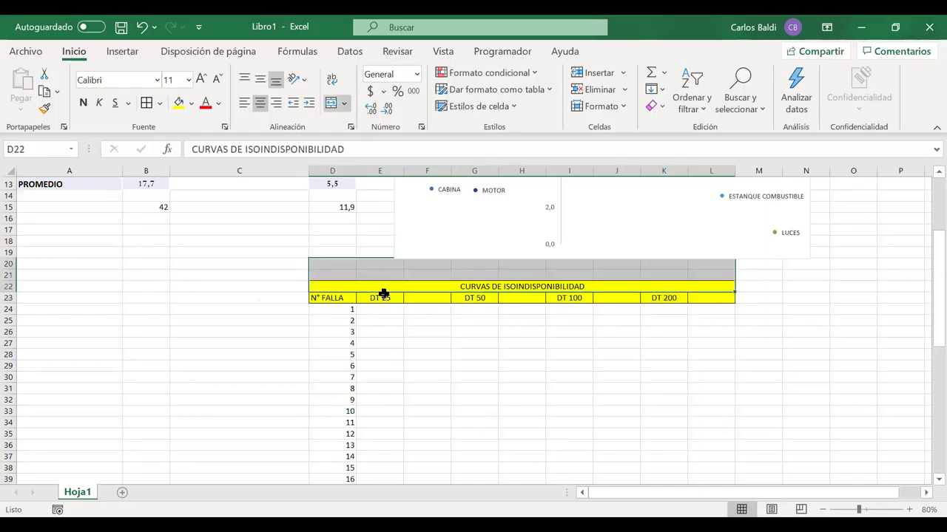
{"action": "left_click", "coordinate": [380, 297]}
{"action": "left_click", "coordinate": [153, 252]}
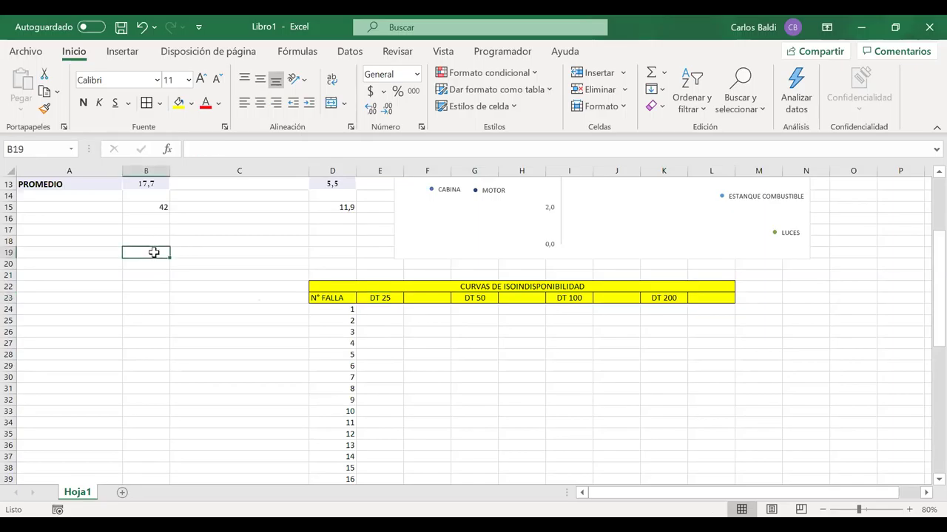
- Enter the label "DIAS SEMANALES=" in cell A19 and the value 7 in B19
{"action": "left_click", "coordinate": [104, 253]}
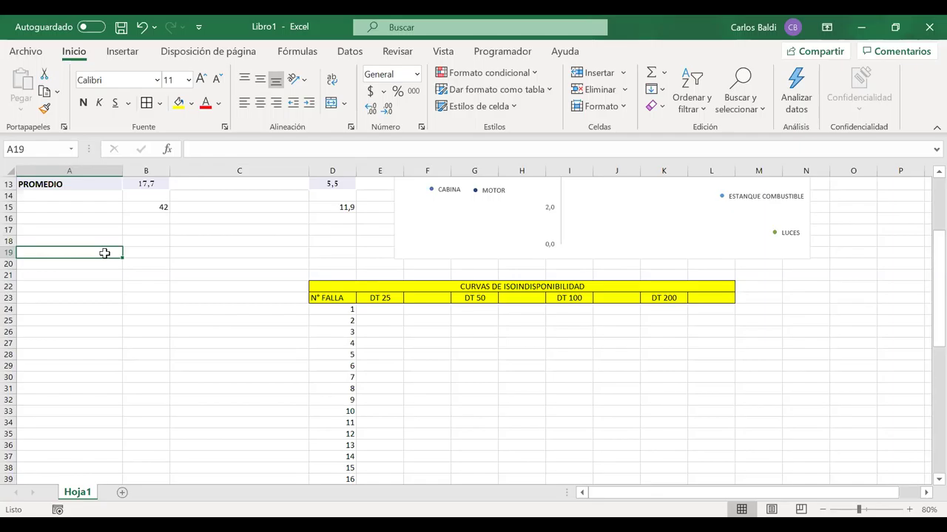
{"action": "type", "text": "DIAS"}
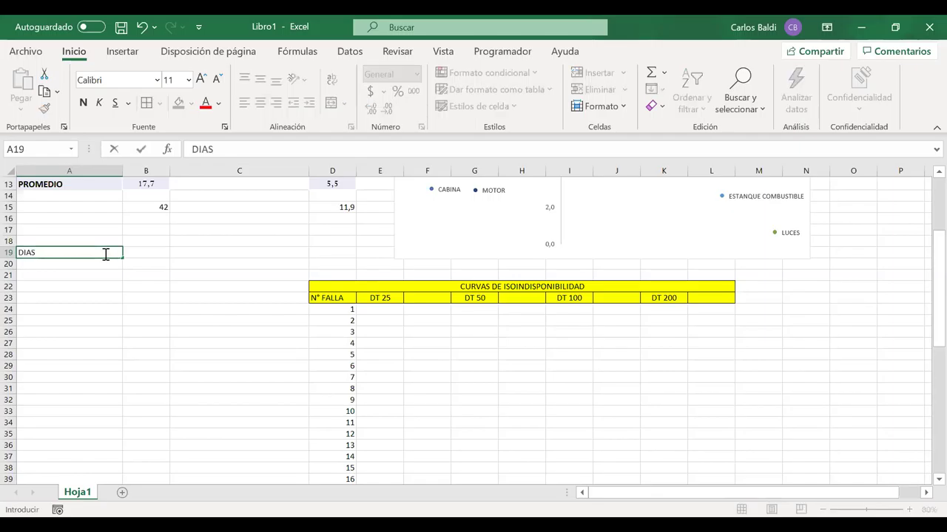
{"action": "type", "text": " SEMANALES"}
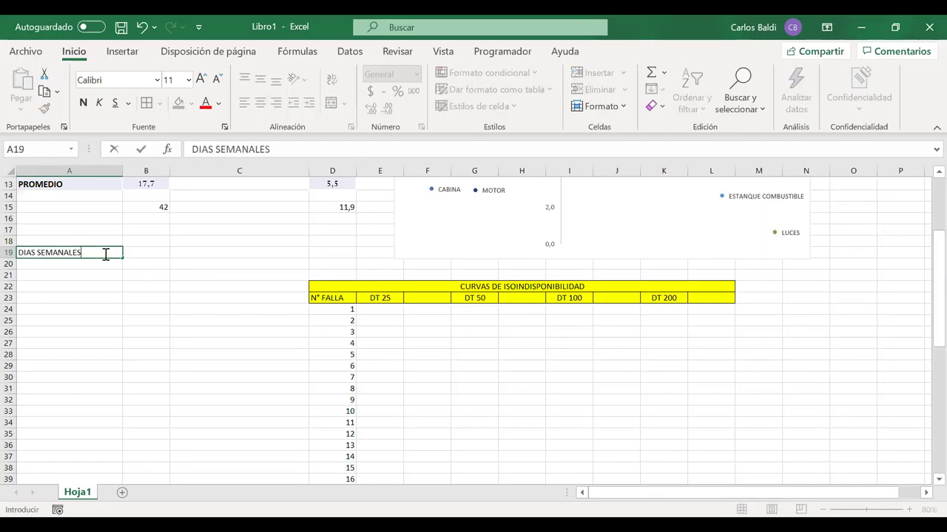
{"action": "type", "text": "="}
{"action": "left_click", "coordinate": [136, 253]}
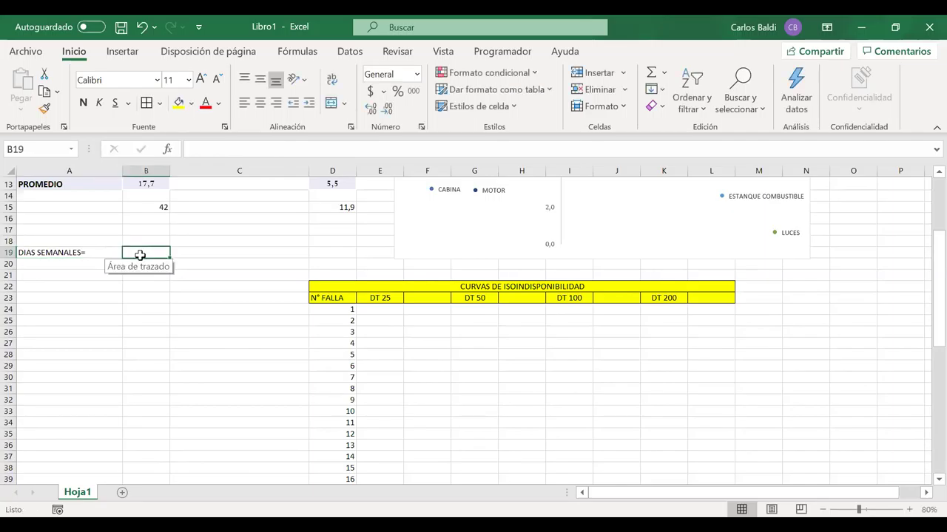
{"action": "type", "text": "5"}
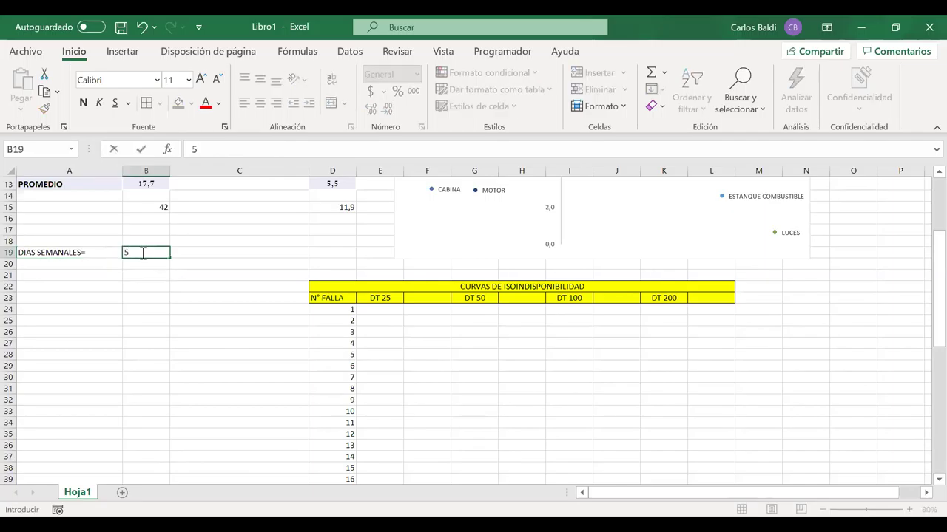
{"action": "key", "text": "BackSpace"}
{"action": "type", "text": "7"}
{"action": "key", "text": "Return"}
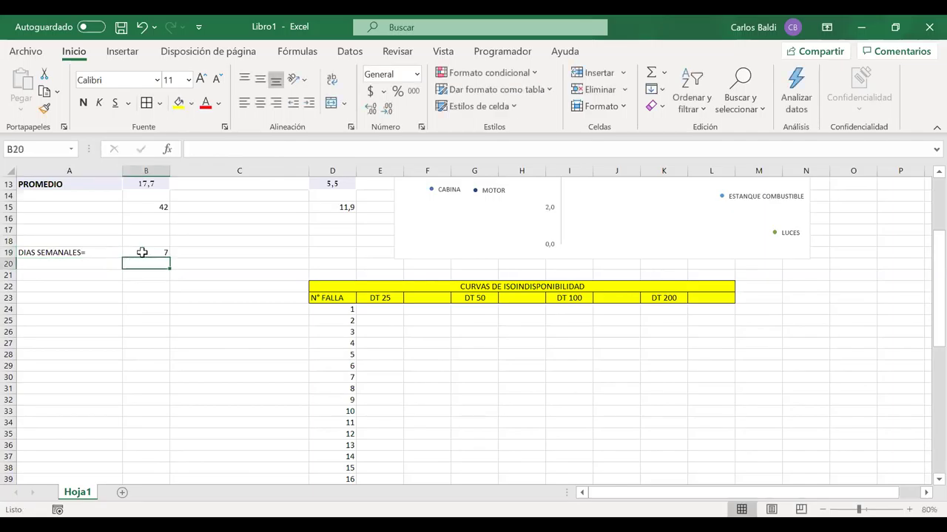
- Enter the label "SEMANAS AL AÑO=" in cell A20 and the value 52 in B20
{"action": "type", "text": "SEMANAS AL AÑO"}
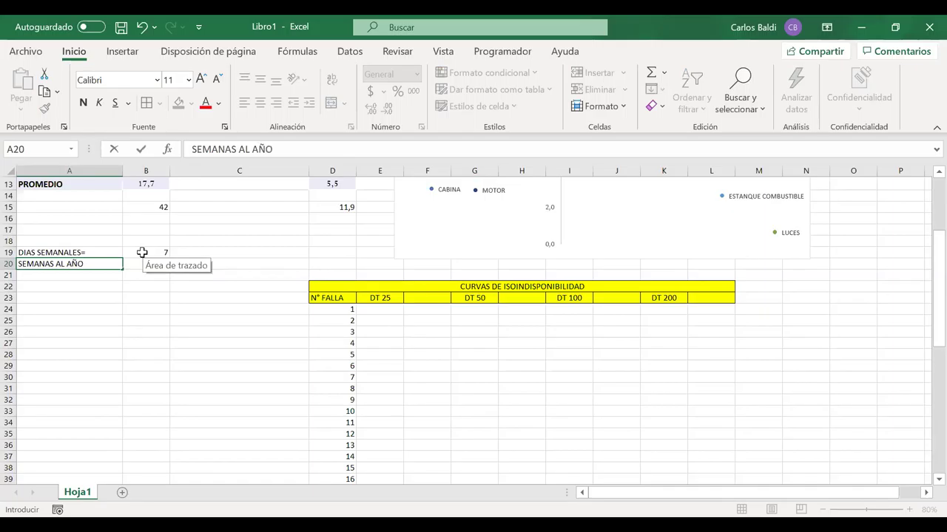
{"action": "type", "text": "="}
{"action": "key", "text": "Tab"}
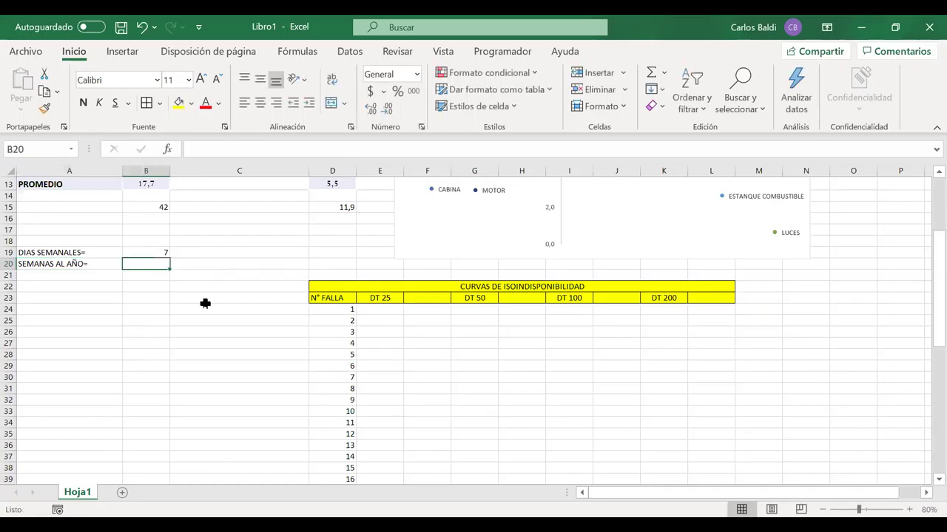
{"action": "type", "text": "52"}
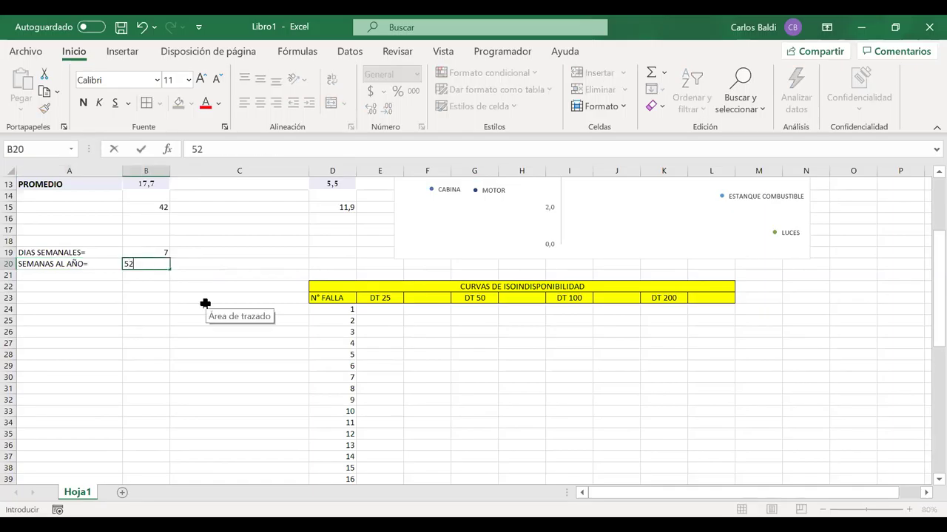
{"action": "key", "text": "Return"}
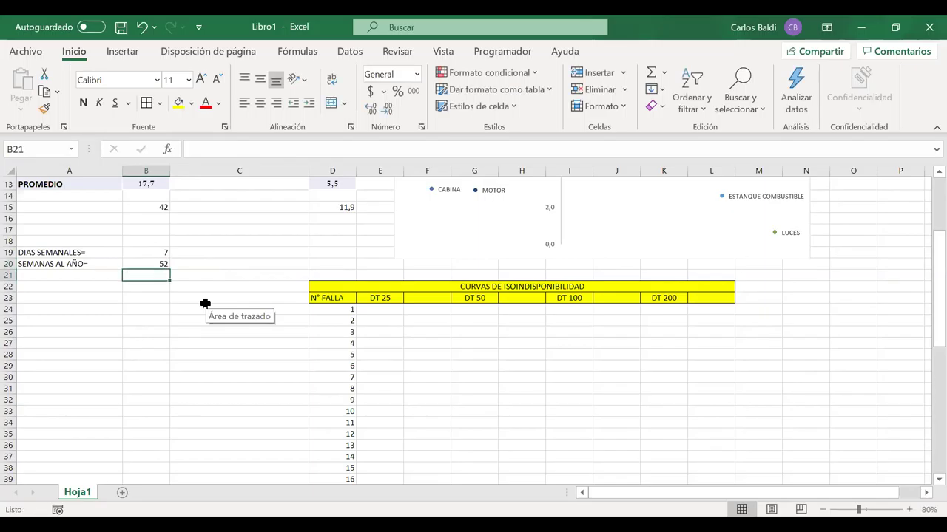
- Enter the label "HORAS DIARIAS" in cell A18, above the weekly days row
{"action": "key", "text": "Left"}
{"action": "key", "text": "Up"}
{"action": "key", "text": "Up"}
{"action": "key", "text": "Up"}
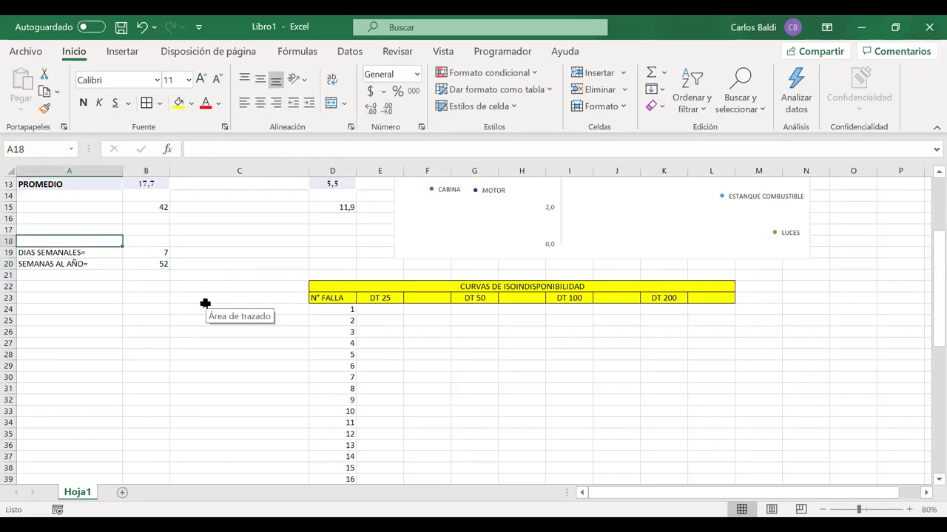
{"action": "type", "text": "HORAS D"}
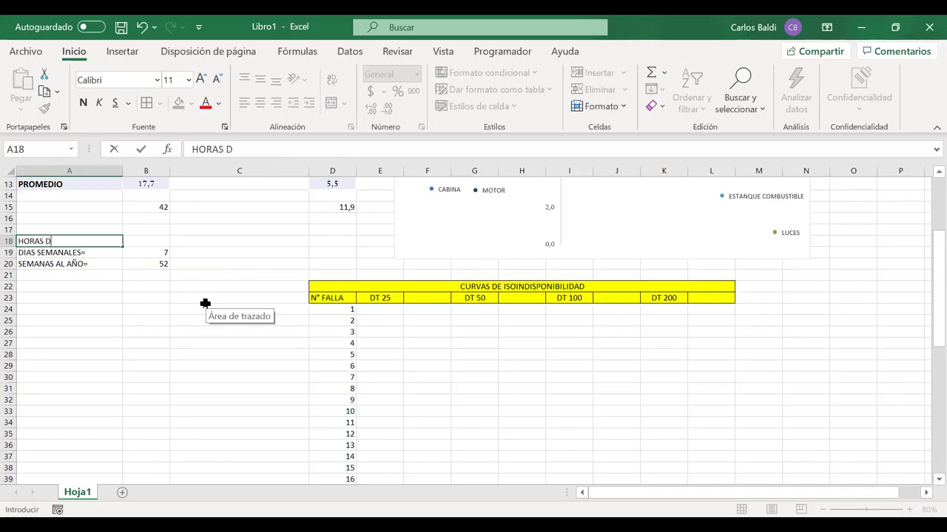
{"action": "type", "text": "IASRIA"}
{"action": "key", "text": "BackSpace"}
{"action": "key", "text": "BackSpace"}
{"action": "key", "text": "BackSpace"}
{"action": "key", "text": "BackSpace"}
{"action": "type", "text": "RIAS"}
{"action": "key", "text": "Tab"}
{"action": "key", "text": "Left"}
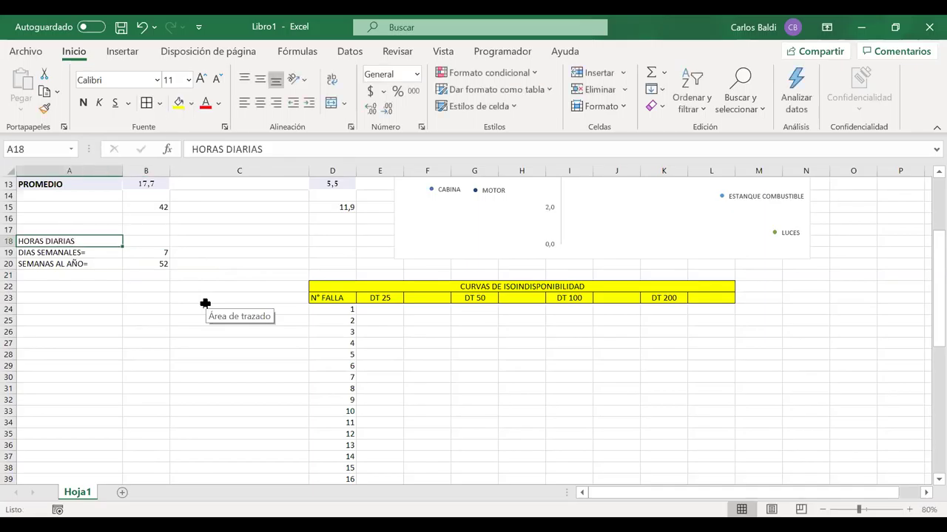
- Append "=" to the HORAS DIARIAS label in A18 and enter 24 in B18
{"action": "double_click", "coordinate": [104, 241]}
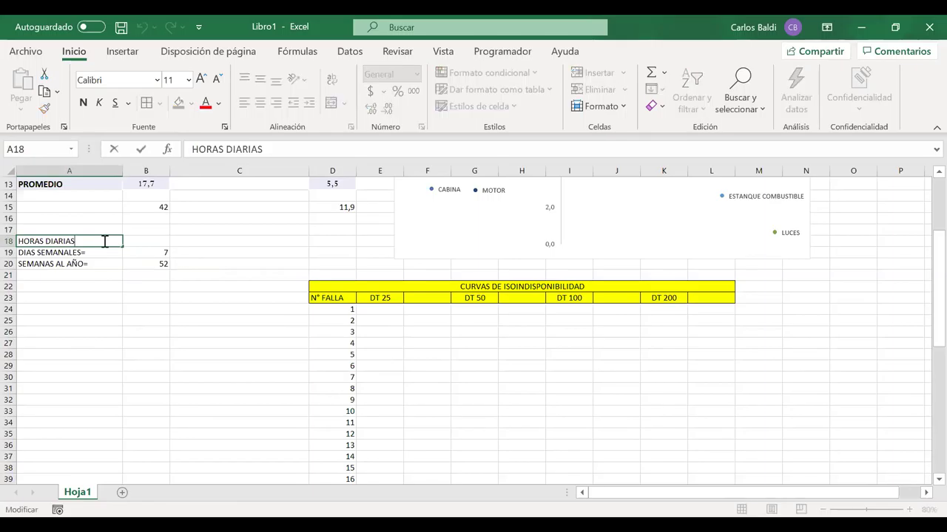
{"action": "type", "text": "="}
{"action": "key", "text": "Return"}
{"action": "left_click", "coordinate": [142, 238]}
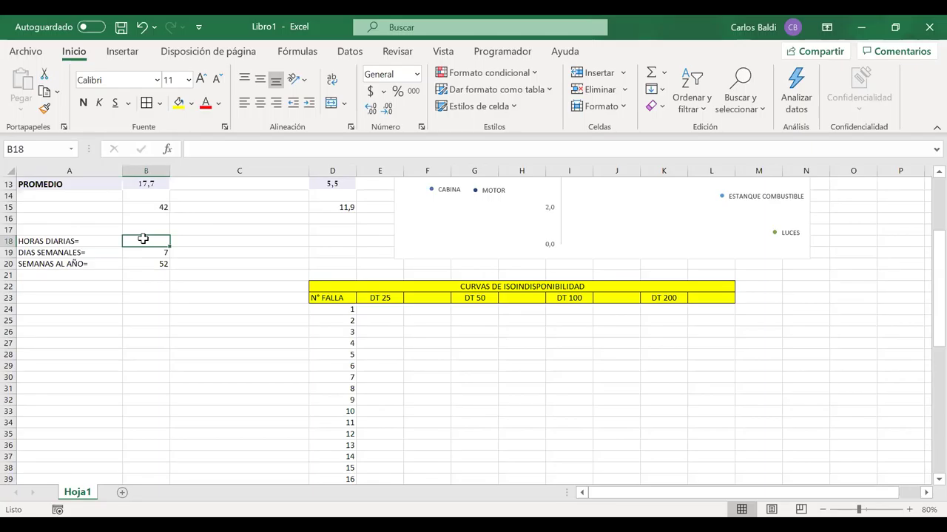
{"action": "type", "text": "24"}
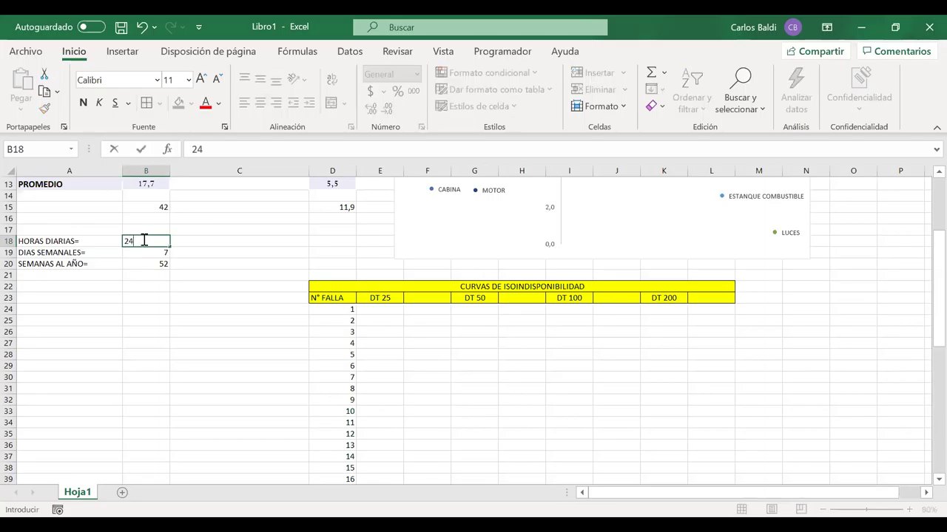
- Enter the label "HORAS TOTALES=" in cell A21
{"action": "left_click", "coordinate": [97, 280]}
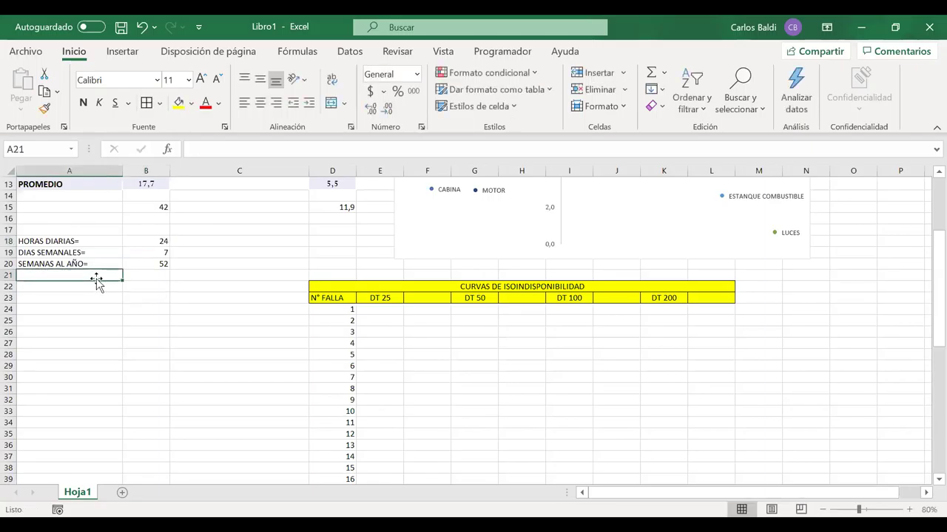
{"action": "type", "text": "h"}
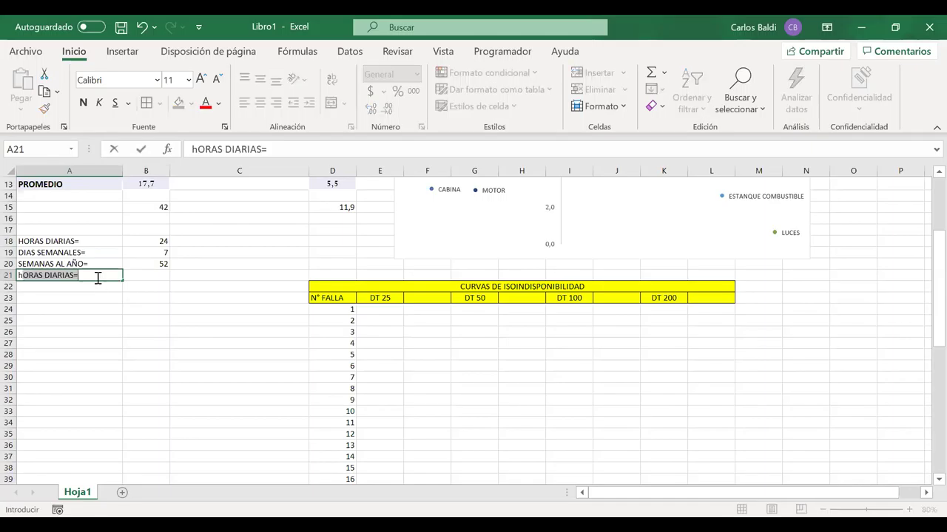
{"action": "type", "text": "oya"}
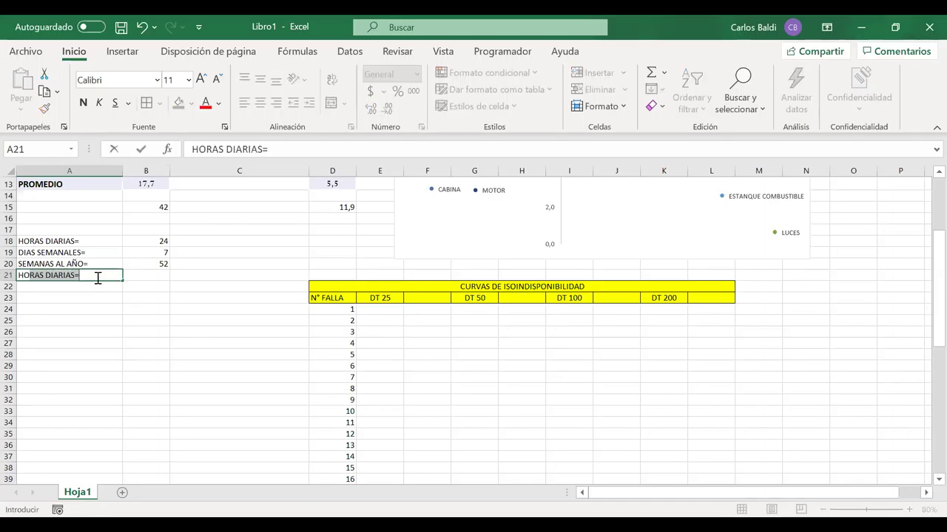
{"action": "key", "text": "BackSpace"}
{"action": "key", "text": "BackSpace"}
{"action": "type", "text": "raS TOTALES="}
{"action": "key", "text": "Tab"}
- Enter the total hours formula =B18*B19*A21 in cell B21
{"action": "type", "text": "="}
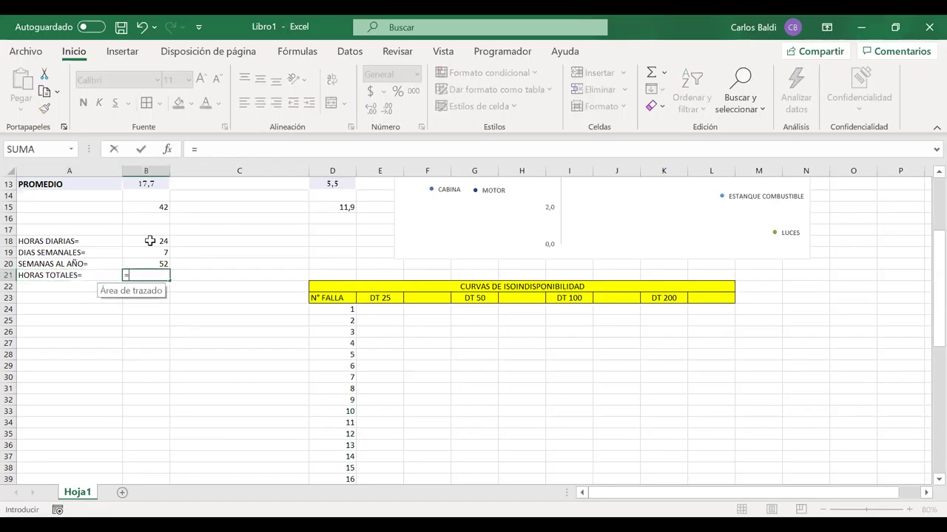
{"action": "left_click", "coordinate": [158, 244]}
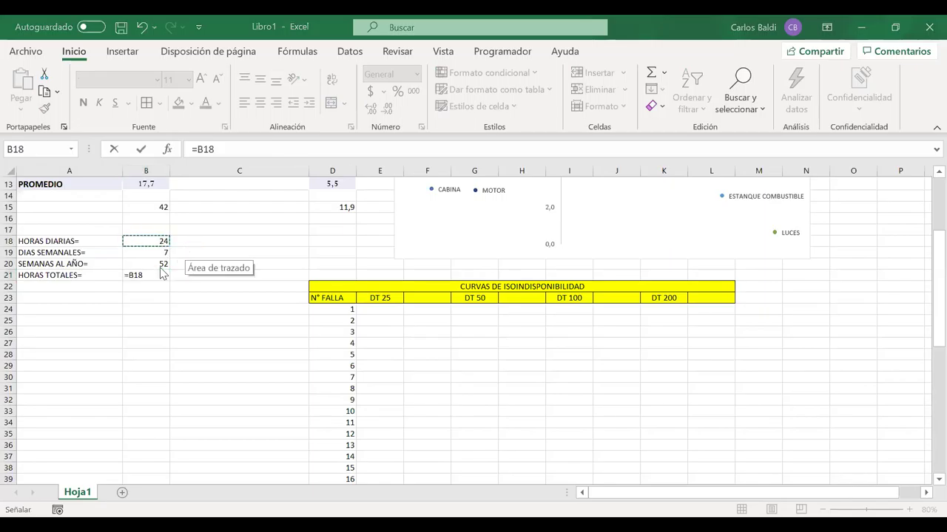
{"action": "type", "text": "**"}
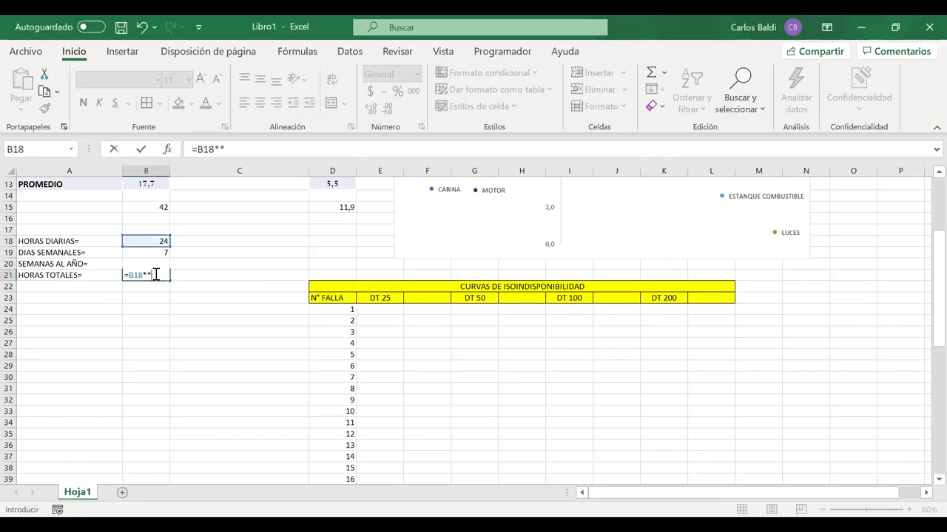
{"action": "key", "text": "BackSpace"}
{"action": "left_click", "coordinate": [156, 252]}
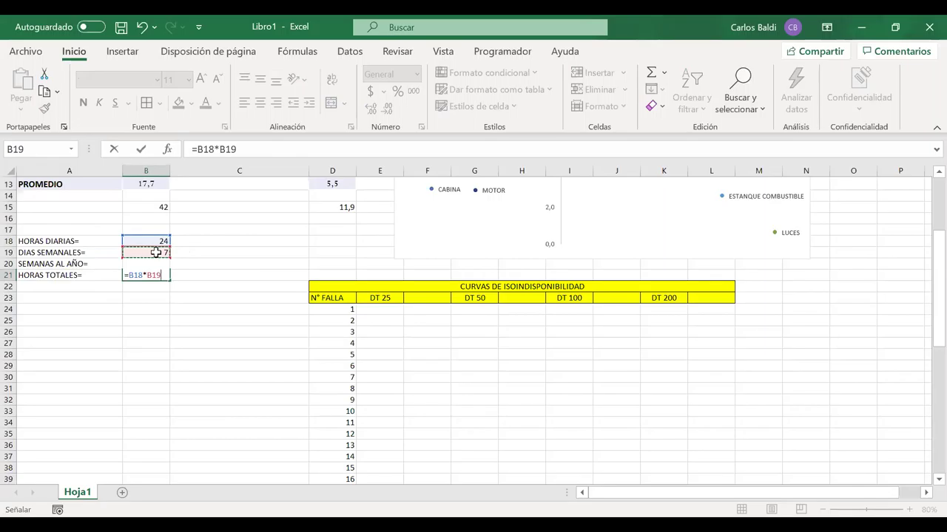
{"action": "type", "text": "*"}
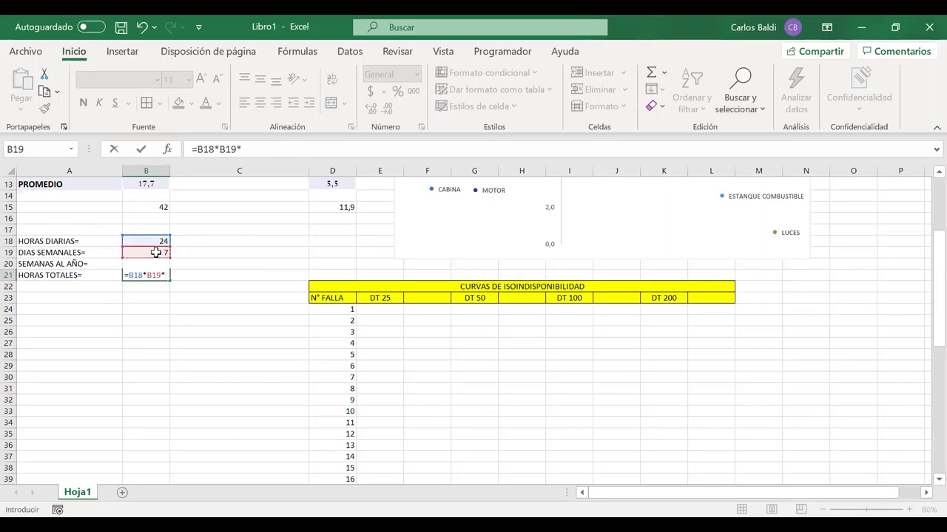
{"action": "left_click", "coordinate": [93, 264]}
{"action": "key", "text": "Down"}
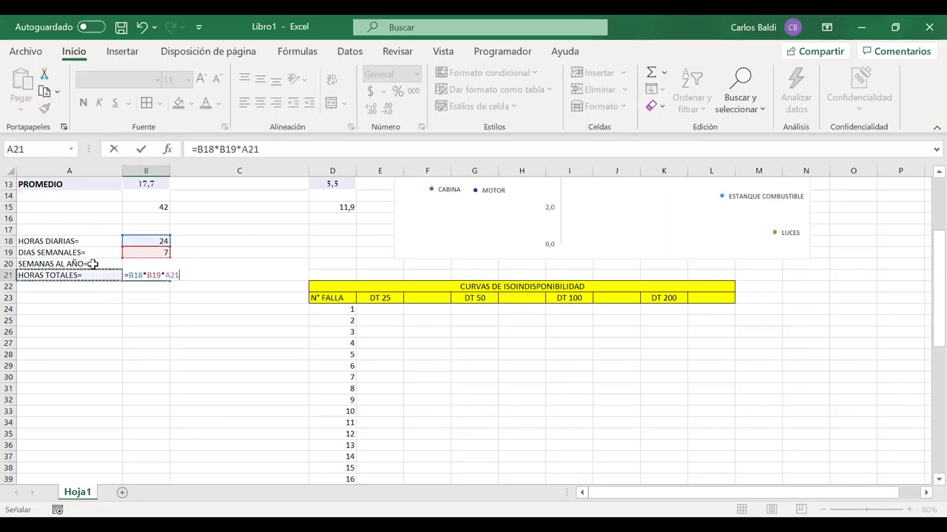
{"action": "key", "text": "Return"}
- Correct the total hours formula in B21 to =B18*B19*B20
{"action": "left_click", "coordinate": [156, 274]}
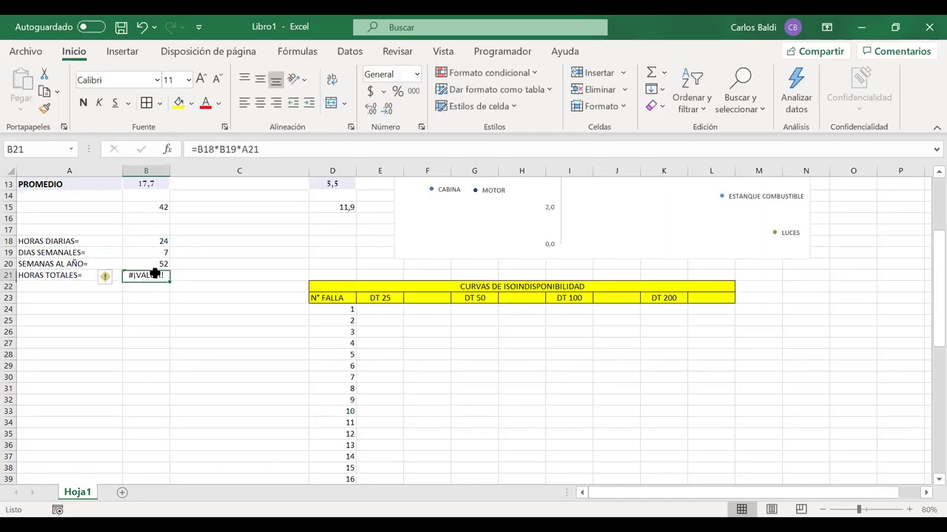
{"action": "double_click", "coordinate": [156, 274]}
{"action": "left_click_drag", "start_coordinate": [101, 281], "coordinate": [129, 261]}
{"action": "key", "text": "Return"}
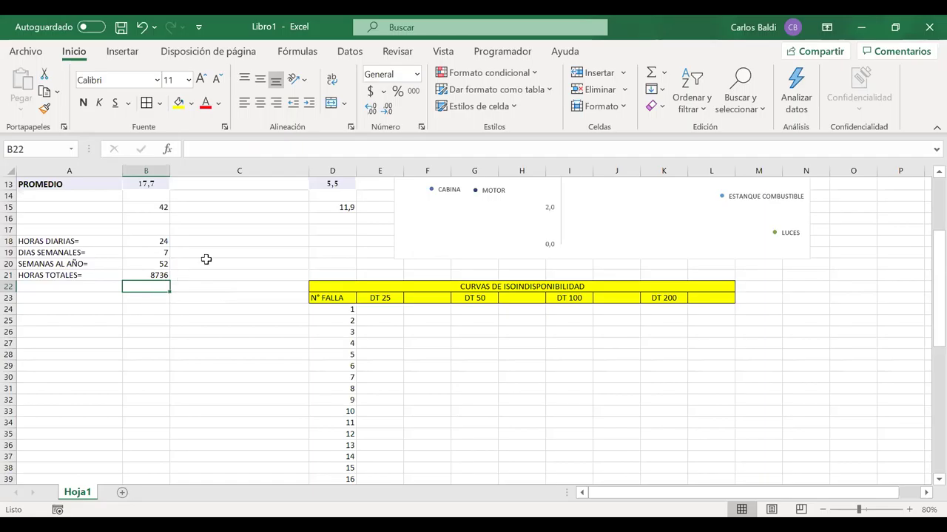
- Set the weekly days value in cell B19 to 5
{"action": "left_click", "coordinate": [166, 274]}
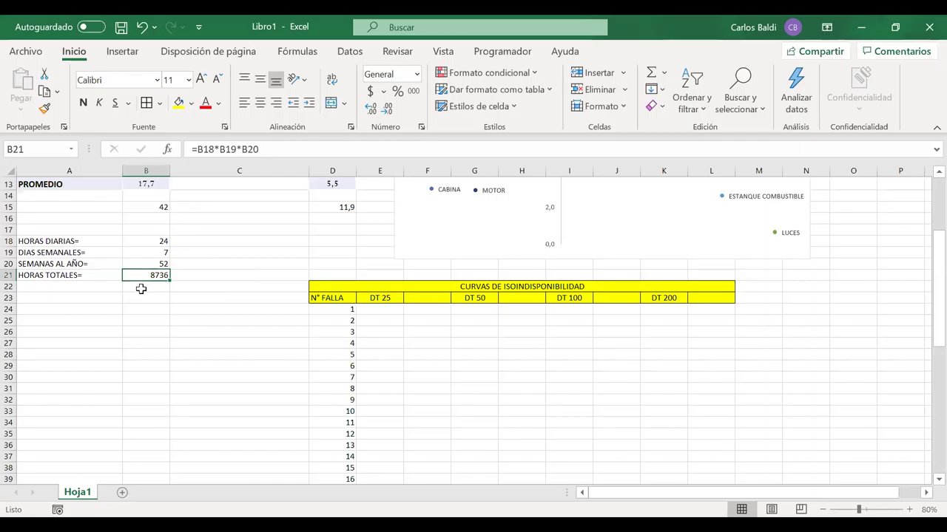
{"action": "left_click", "coordinate": [155, 252]}
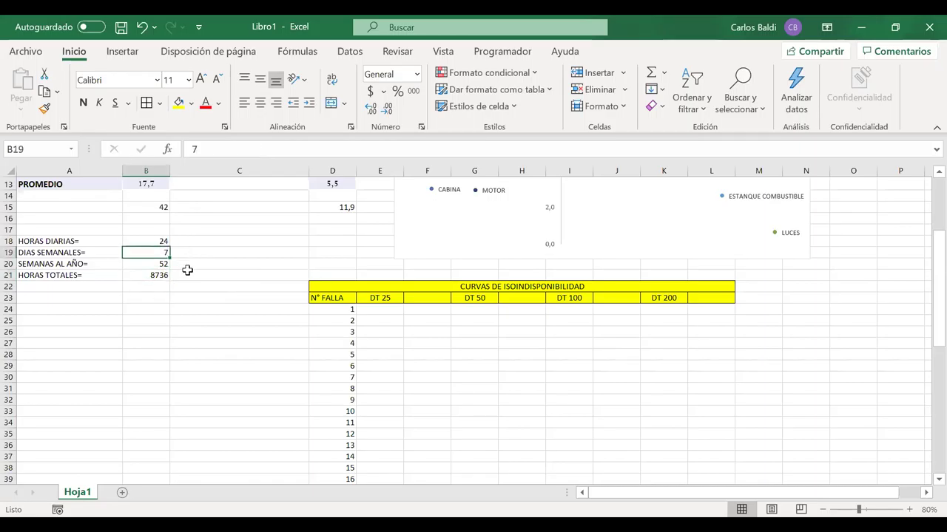
{"action": "type", "text": "5"}
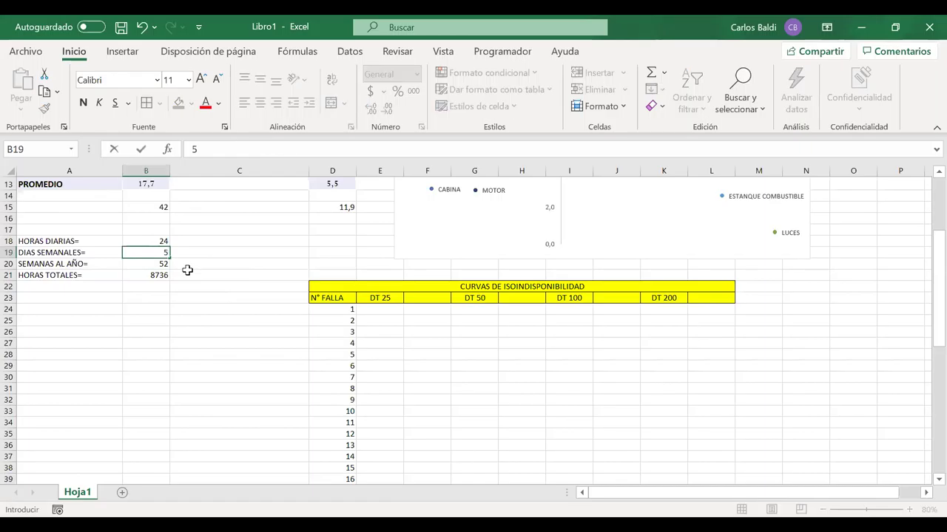
{"action": "key", "text": "Right"}
{"action": "key", "text": "Left"}
{"action": "key", "text": "Down"}
- Set the daily hours value in cell B18 to 16
{"action": "key", "text": "Up"}
{"action": "key", "text": "Up"}
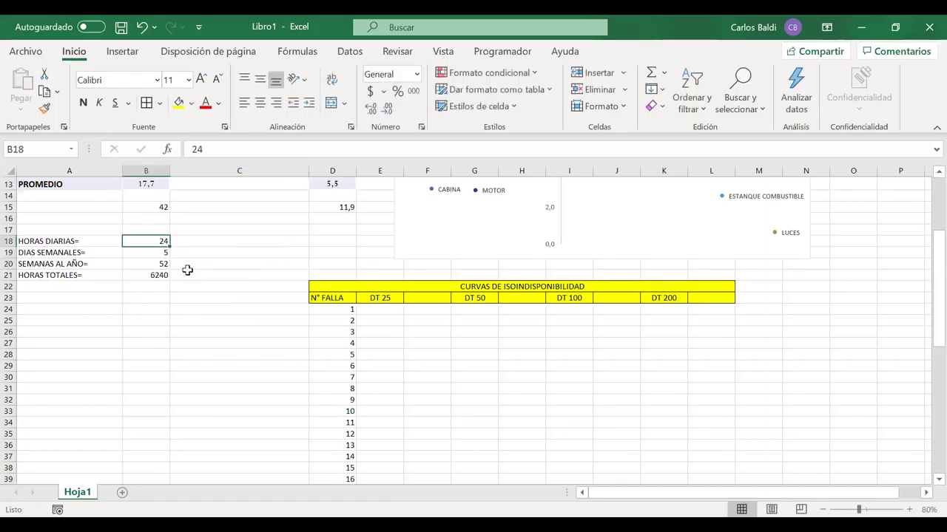
{"action": "key", "text": "F2"}
{"action": "key", "text": "BackSpace"}
{"action": "key", "text": "BackSpace"}
{"action": "type", "text": "12"}
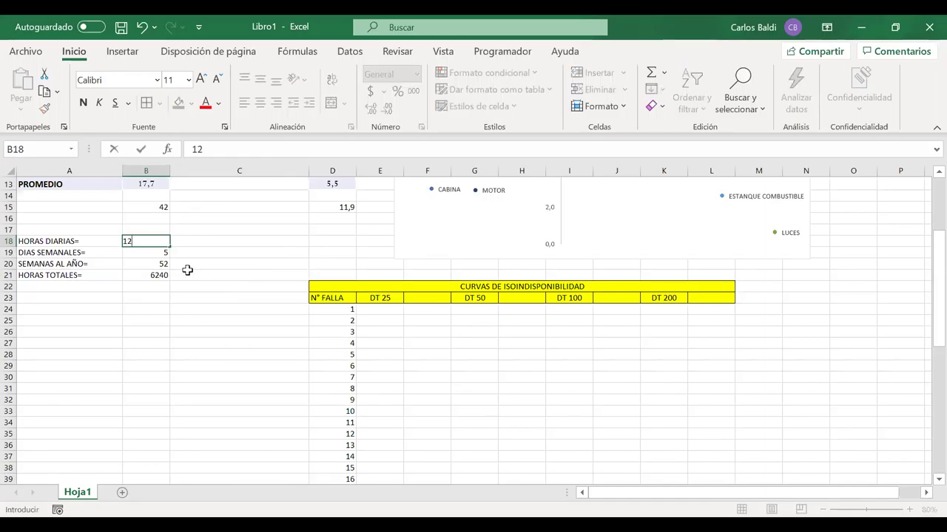
{"action": "key", "text": "BackSpace"}
{"action": "type", "text": "6"}
{"action": "key", "text": "Return"}
{"action": "key", "text": "Down"}
{"action": "key", "text": "Down"}
{"action": "key", "text": "Up"}
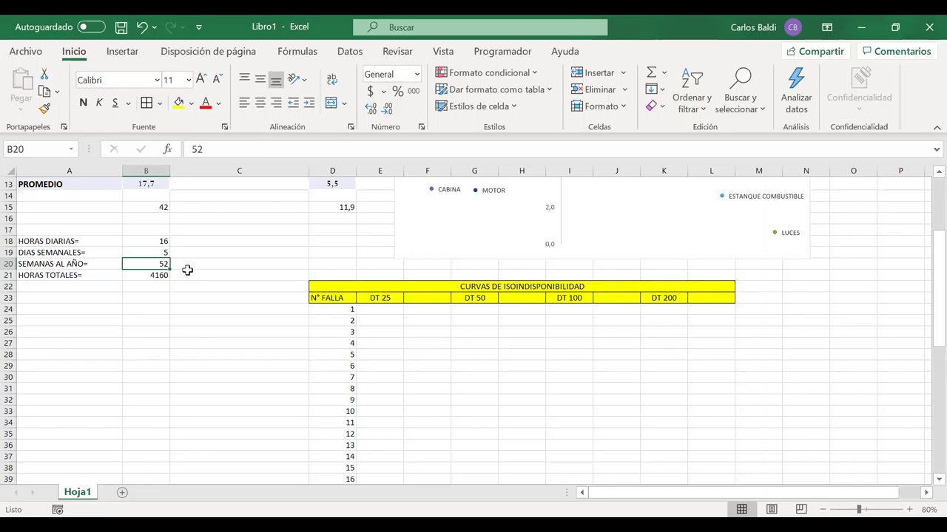
- Set the weekly days value in cell B19 to 7 and the daily hours value in B18 to 24
{"action": "left_click", "coordinate": [160, 252]}
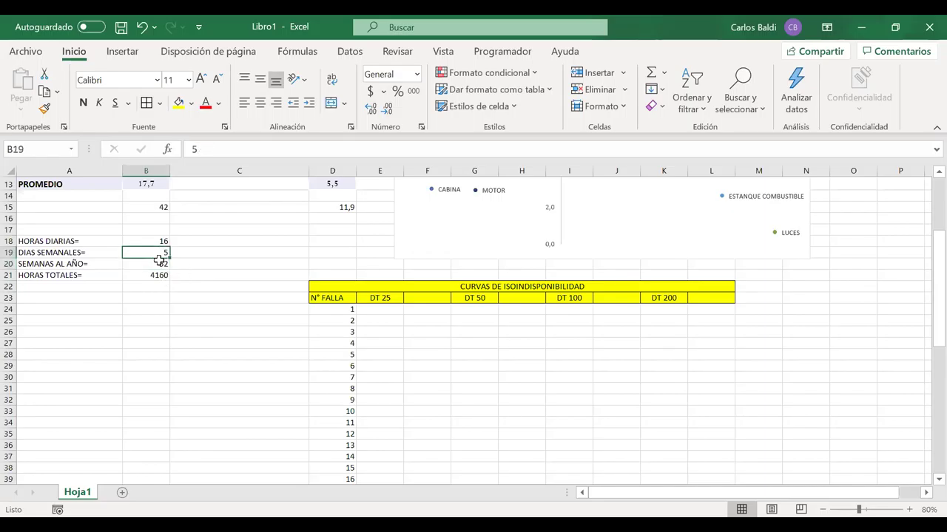
{"action": "type", "text": "7"}
{"action": "key", "text": "Return"}
{"action": "left_click", "coordinate": [158, 241]}
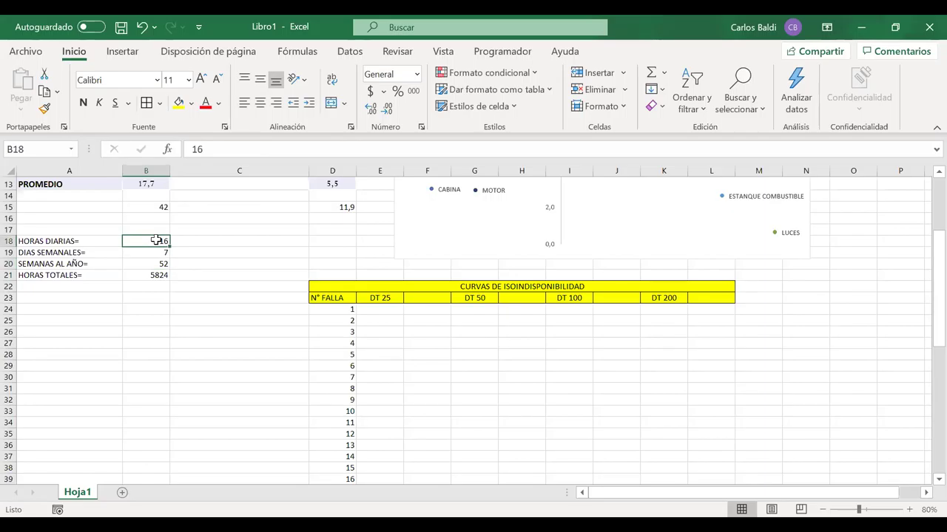
{"action": "type", "text": "24"}
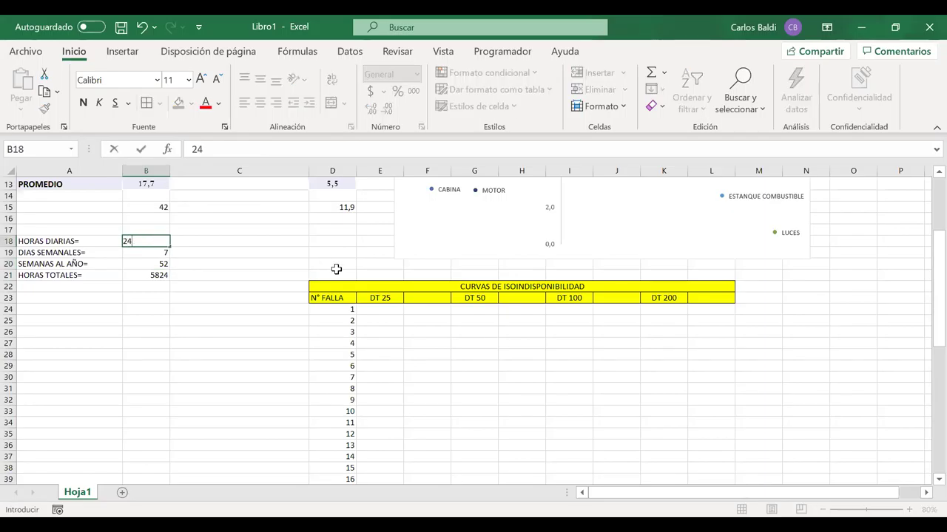
{"action": "key", "text": "Return"}
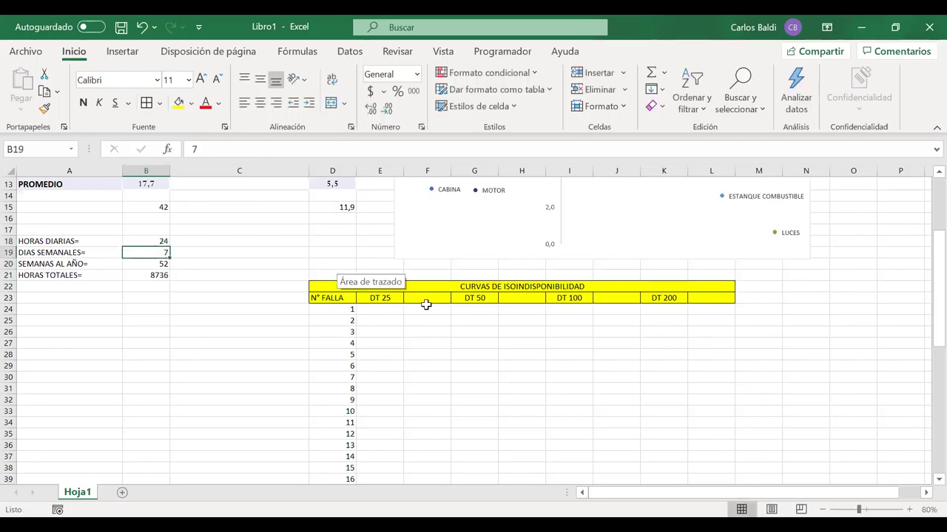
- Fill the failure 1 row of the curve table with 25, 50, 100 and 200 in cells E24, G24, I24 and K24
{"action": "left_click", "coordinate": [385, 306]}
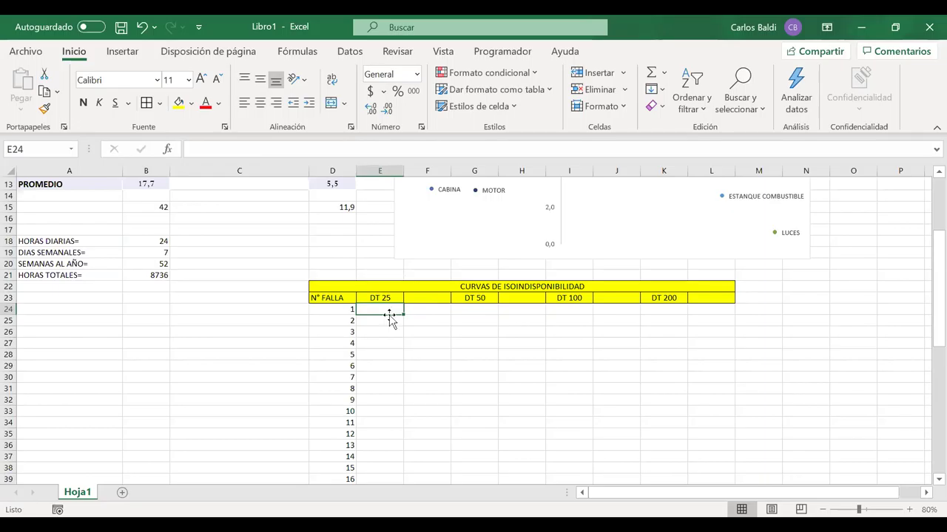
{"action": "type", "text": "25"}
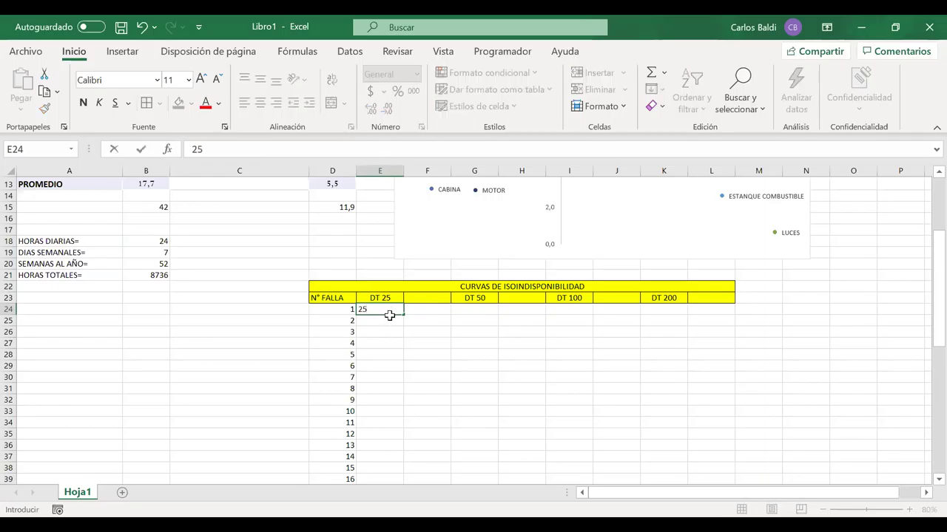
{"action": "key", "text": "Tab"}
{"action": "left_click", "coordinate": [466, 310]}
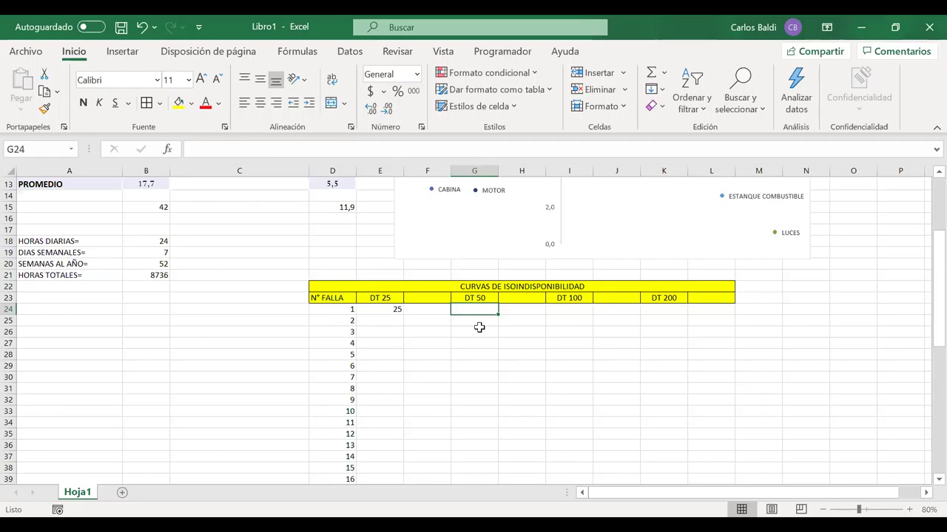
{"action": "type", "text": "50"}
{"action": "key", "text": "Tab"}
{"action": "key", "text": "Tab"}
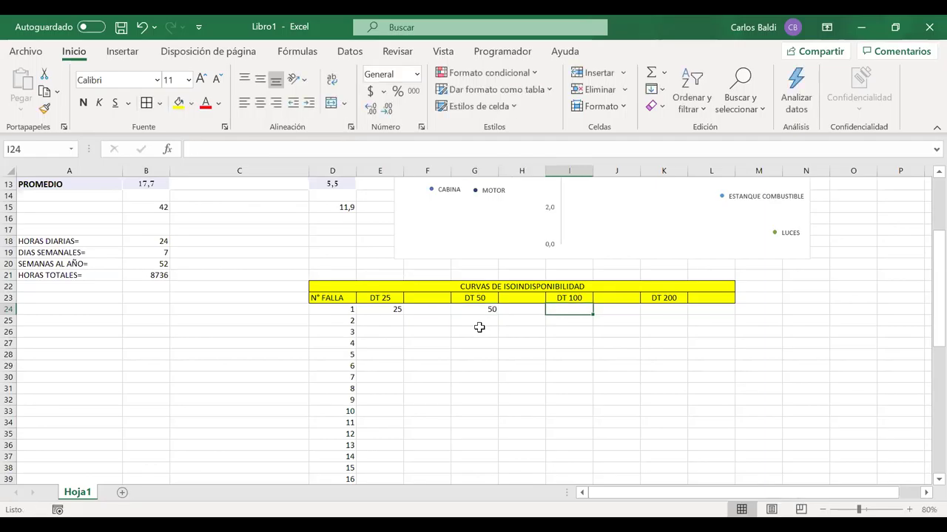
{"action": "type", "text": "100"}
{"action": "key", "text": "Tab"}
{"action": "key", "text": "Tab"}
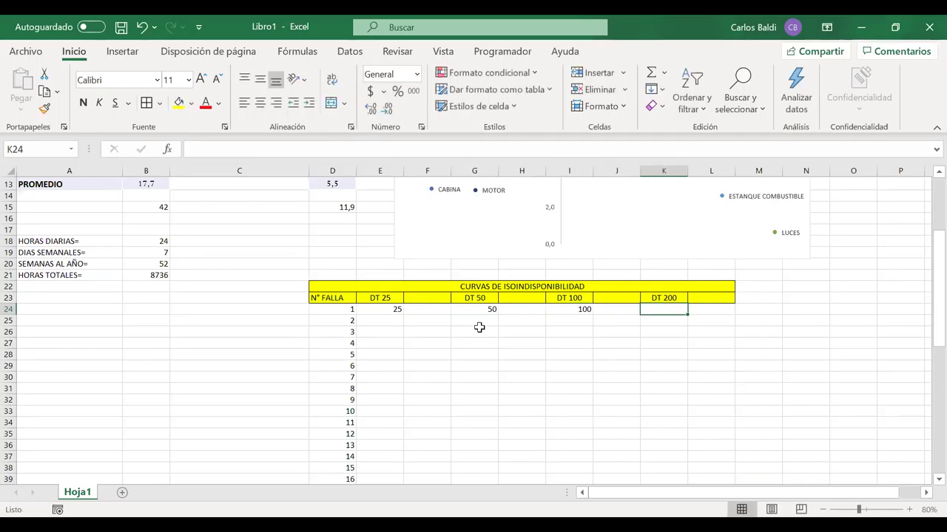
{"action": "type", "text": "200"}
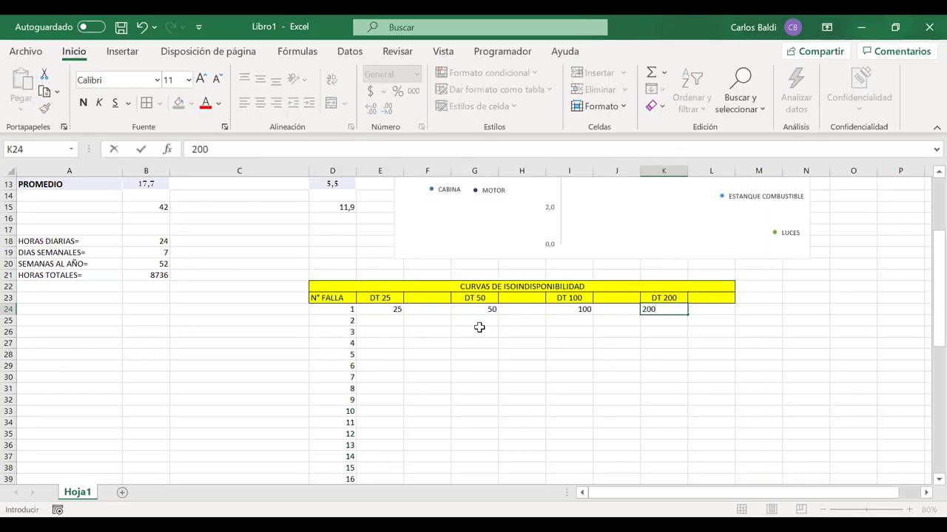
{"action": "key", "text": "Return"}
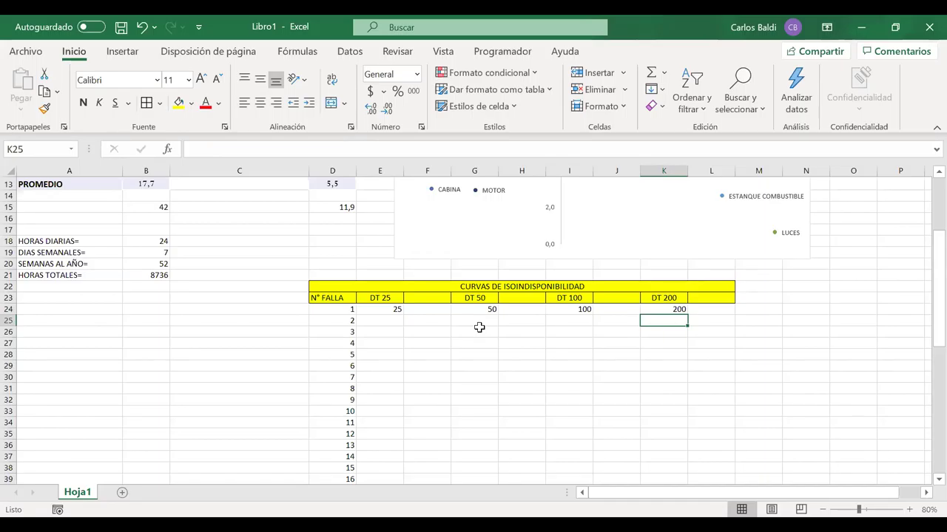
- Enter the DT 25 unavailability formula =E24/B21 in cell F23
{"action": "left_click", "coordinate": [425, 300]}
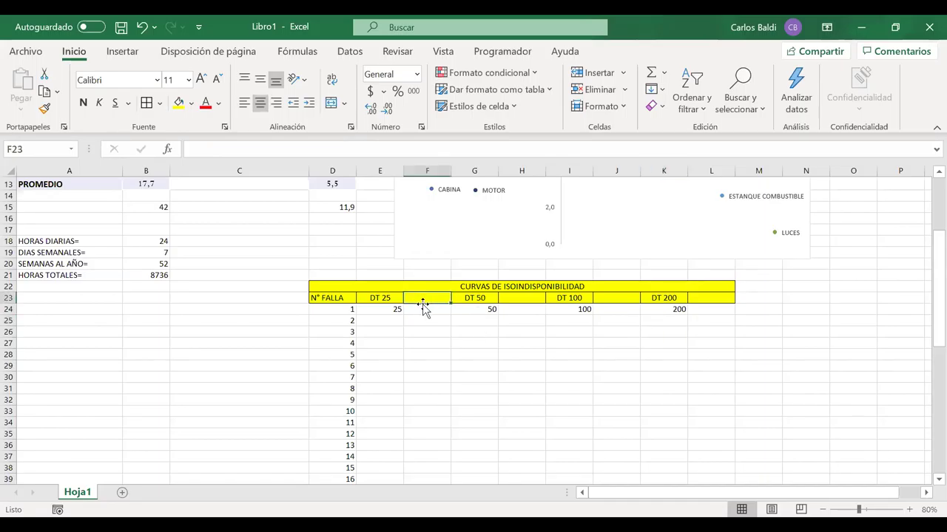
{"action": "type", "text": "="}
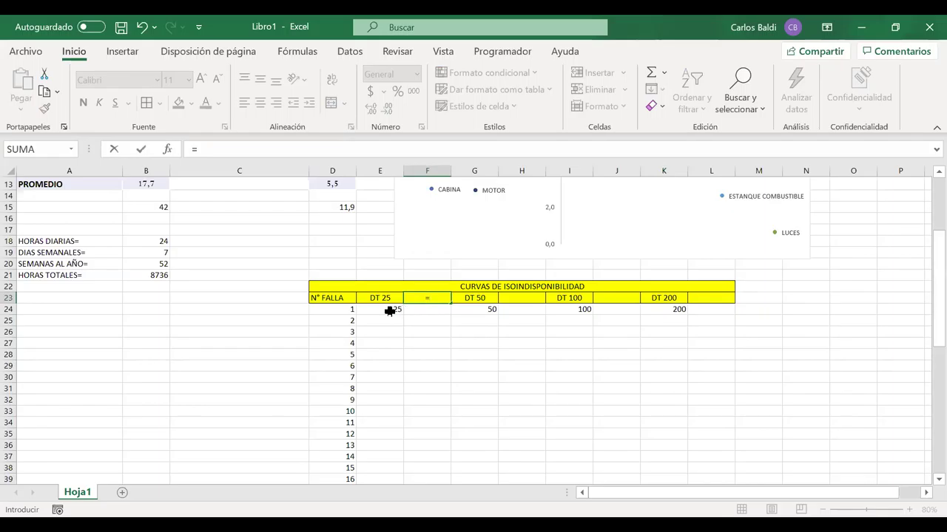
{"action": "left_click", "coordinate": [385, 309]}
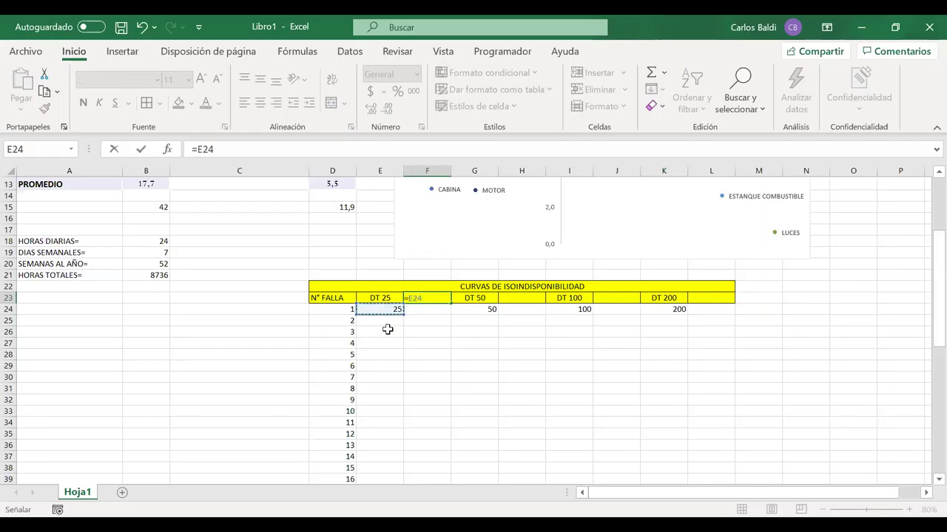
{"action": "type", "text": "/"}
{"action": "left_click", "coordinate": [145, 275]}
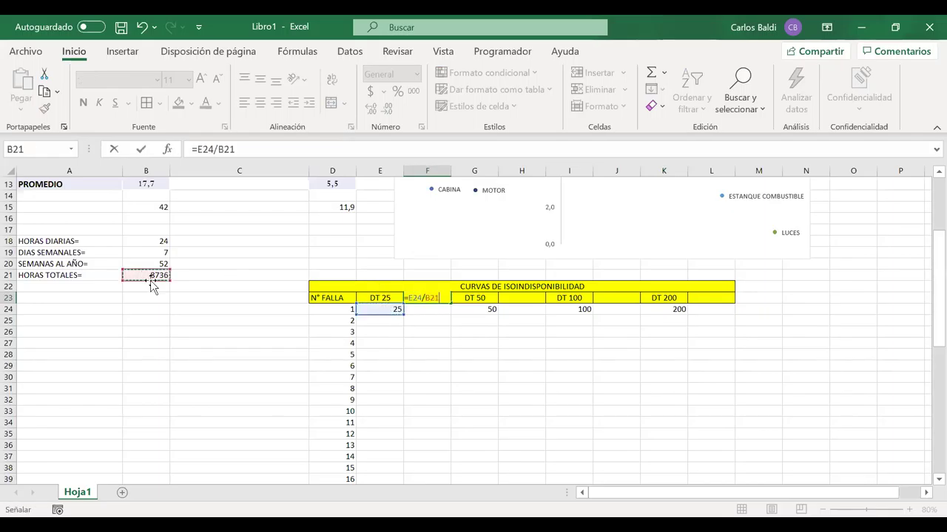
{"action": "key", "text": "Return"}
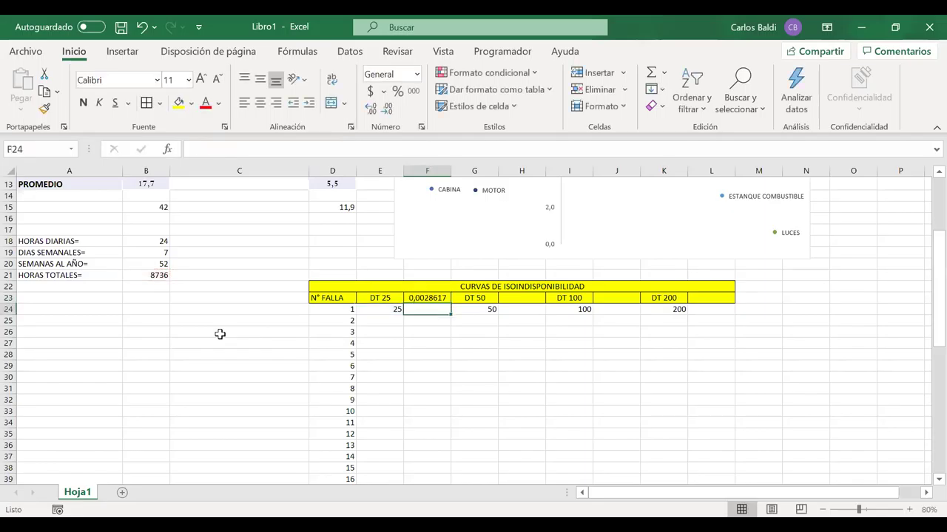
- Format the header cells F23, H23, J23 and L23 together as percentages with two decimals
{"action": "left_click", "coordinate": [428, 298]}
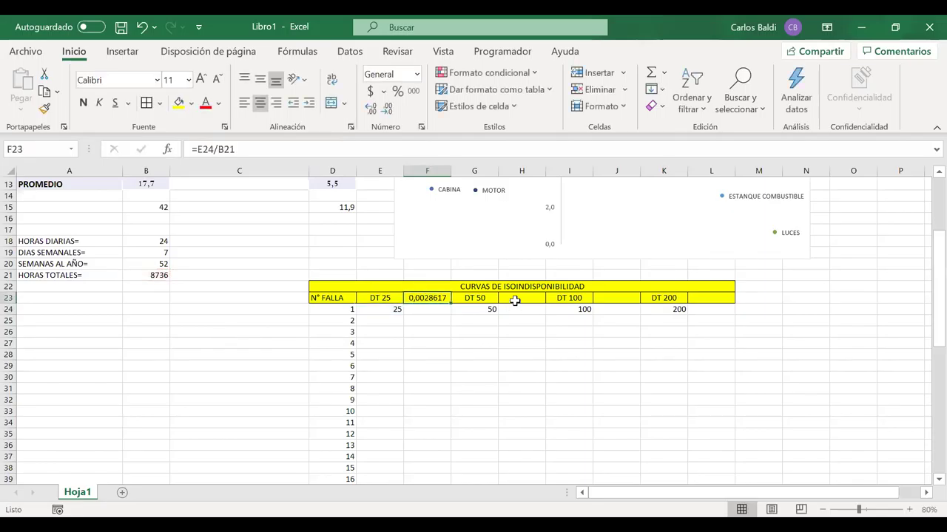
{"action": "left_click", "coordinate": [511, 301], "text": "shift"}
{"action": "left_click", "coordinate": [511, 300]}
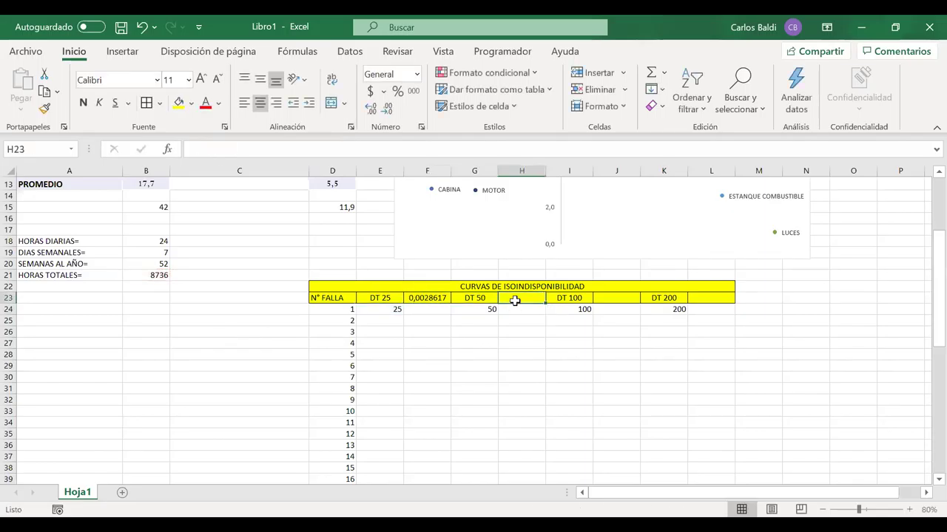
{"action": "left_click", "coordinate": [419, 298], "text": "ctrl"}
{"action": "left_click", "coordinate": [619, 298], "text": "ctrl"}
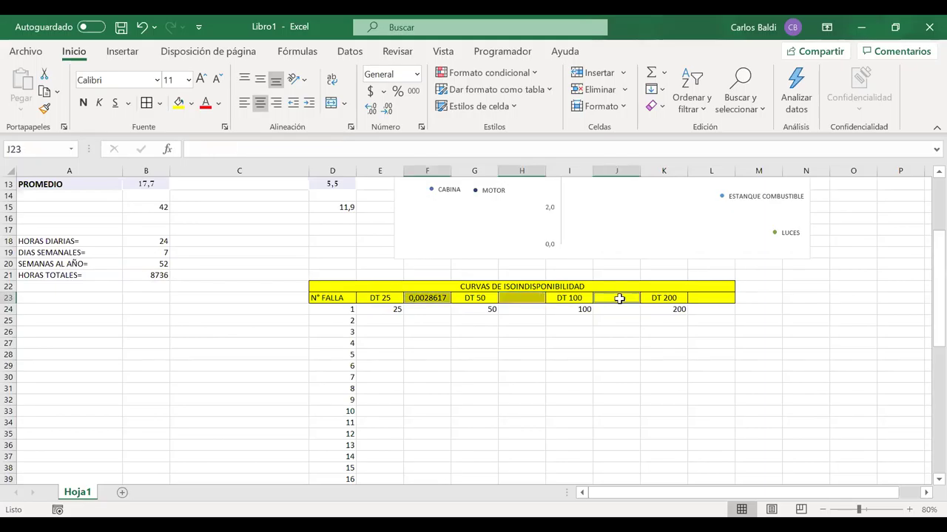
{"action": "left_click", "coordinate": [717, 298], "text": "ctrl"}
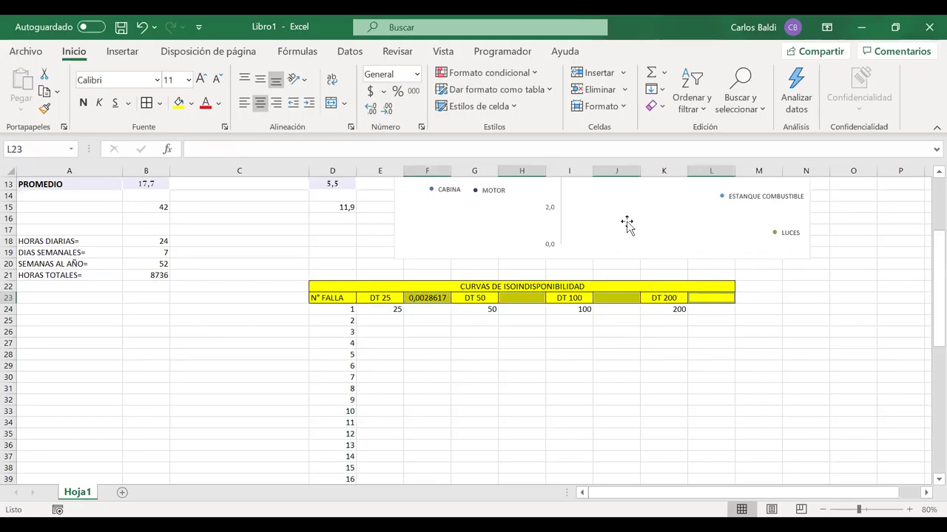
{"action": "left_click", "coordinate": [398, 93]}
{"action": "left_click", "coordinate": [386, 110]}
{"action": "left_click", "coordinate": [386, 110]}
{"action": "left_click", "coordinate": [412, 307]}
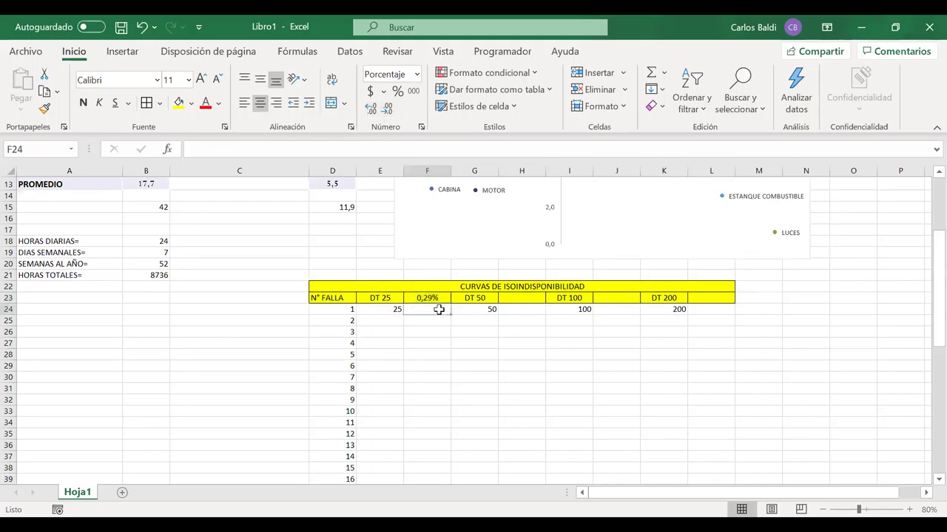
- Enter the DT 50 unavailability formula =G24/B21 in cell H23
{"action": "left_click", "coordinate": [531, 298]}
{"action": "type", "text": "="}
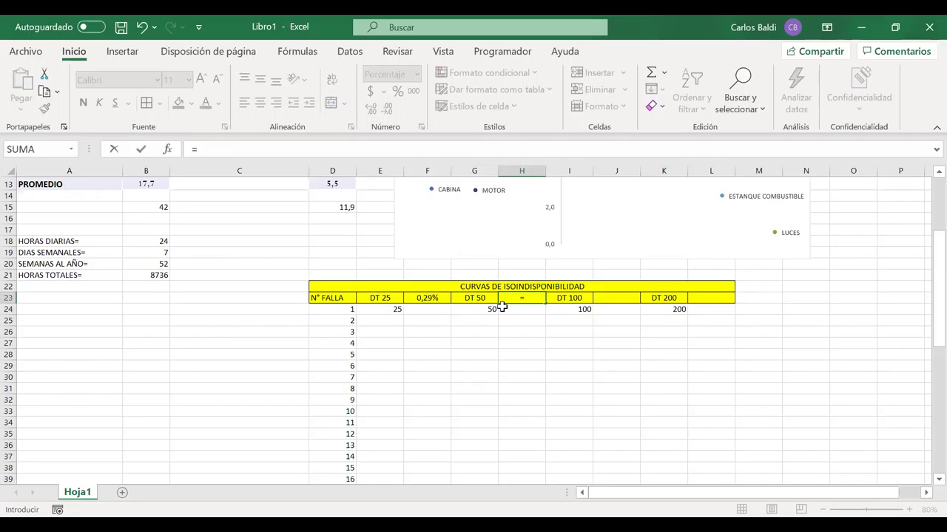
{"action": "left_click", "coordinate": [491, 309]}
{"action": "type", "text": "/"}
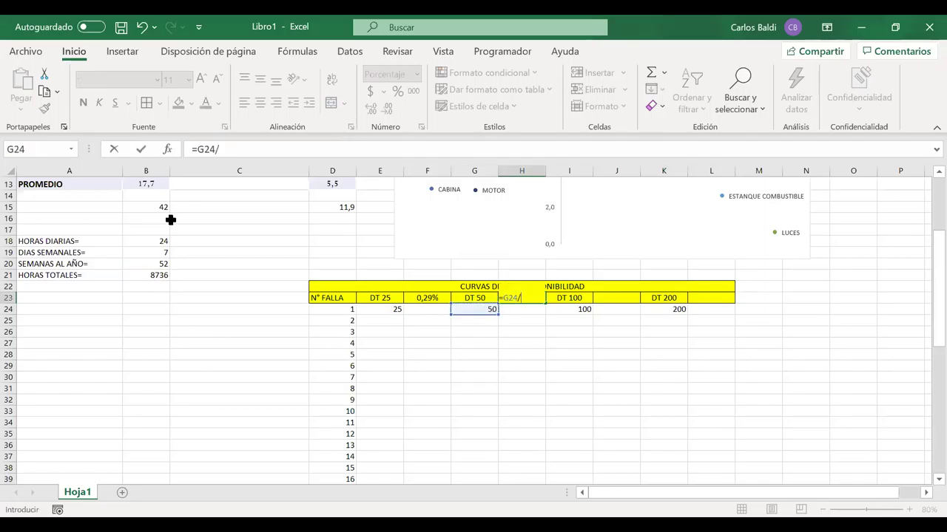
{"action": "left_click", "coordinate": [146, 274]}
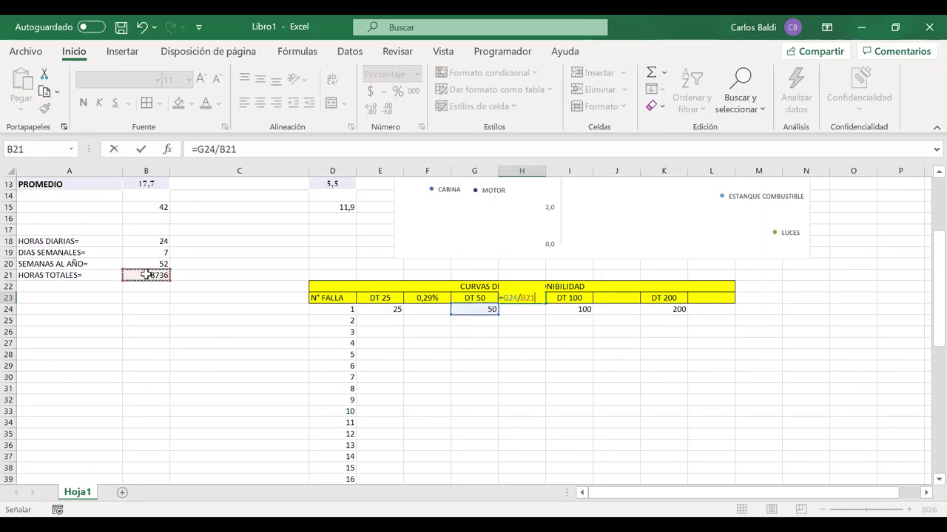
{"action": "key", "text": "Return"}
- Enter the DT 100 unavailability formula =I24/B21 in cell J23
{"action": "left_click", "coordinate": [611, 297]}
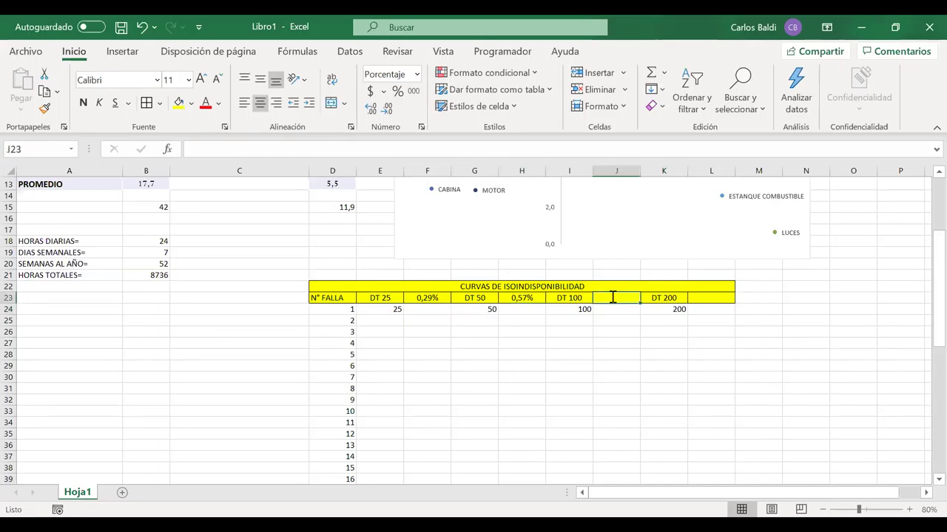
{"action": "type", "text": "="}
{"action": "left_click", "coordinate": [566, 309]}
{"action": "type", "text": "/"}
{"action": "left_click", "coordinate": [135, 275]}
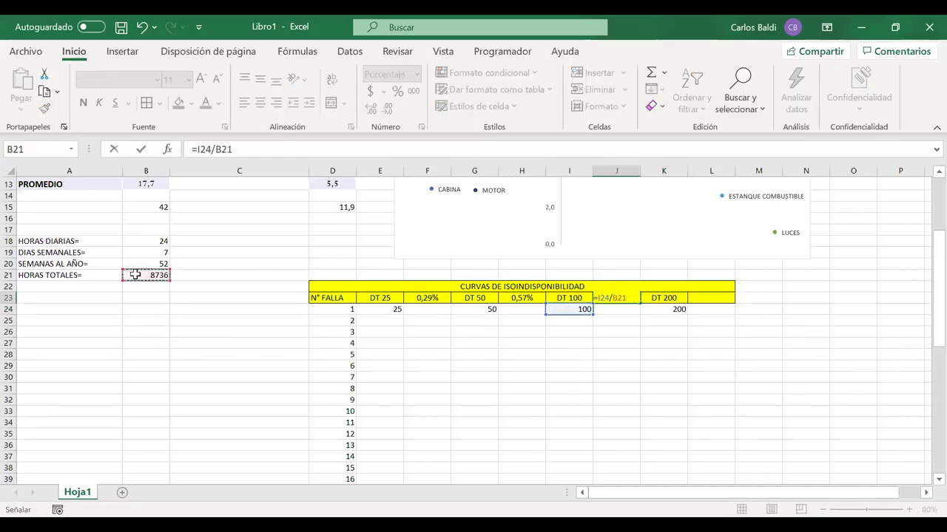
{"action": "key", "text": "Return"}
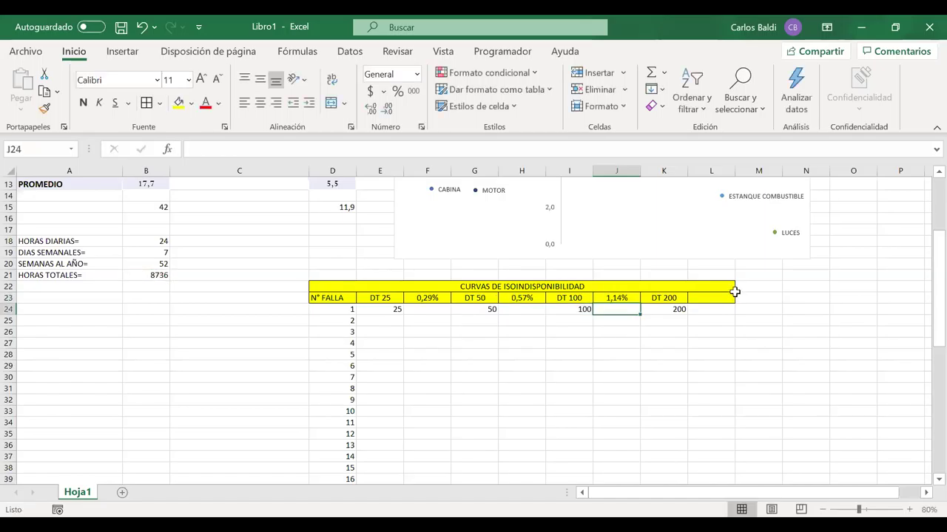
- Enter the DT 200 unavailability formula =K24/B21 in cell L23
{"action": "left_click", "coordinate": [712, 298]}
{"action": "type", "text": "="}
{"action": "left_click", "coordinate": [671, 309]}
{"action": "type", "text": "/"}
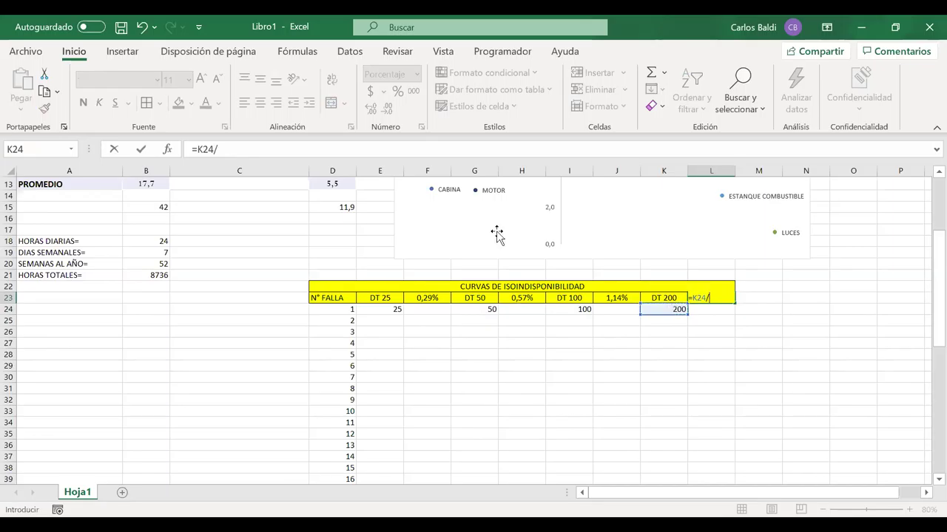
{"action": "left_click", "coordinate": [154, 275]}
{"action": "key", "text": "Return"}
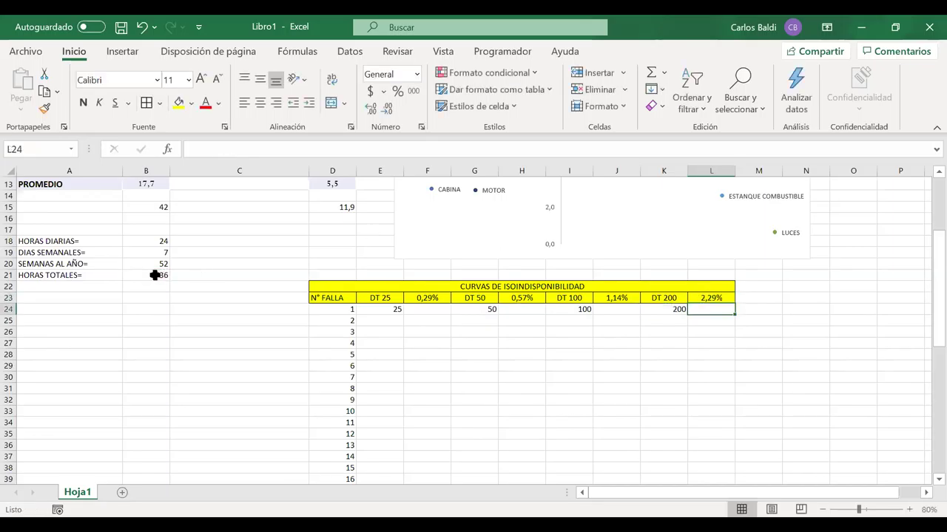
- Try 8 daily hours in B18 and 5 weekly days in B19, and undo both changes
{"action": "left_click", "coordinate": [153, 242]}
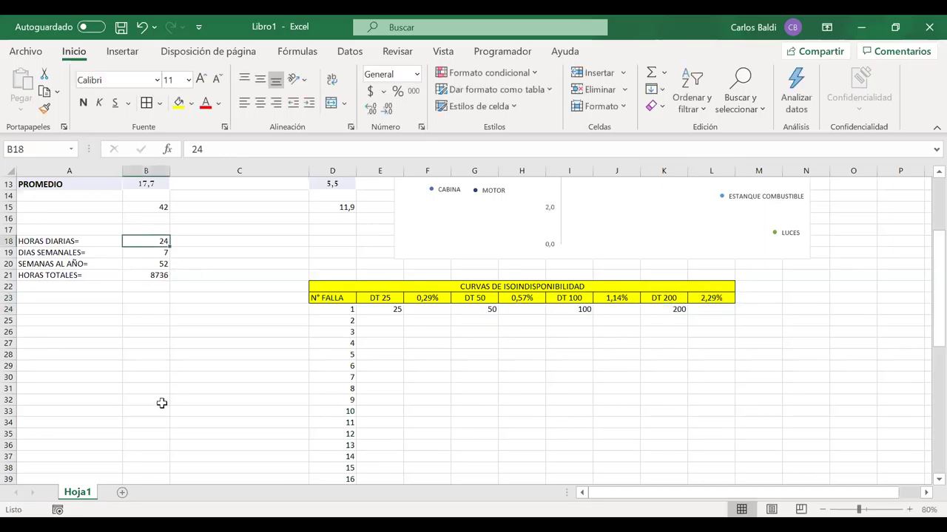
{"action": "type", "text": "8"}
{"action": "key", "text": "Return"}
{"action": "type", "text": "5"}
{"action": "key", "text": "Return"}
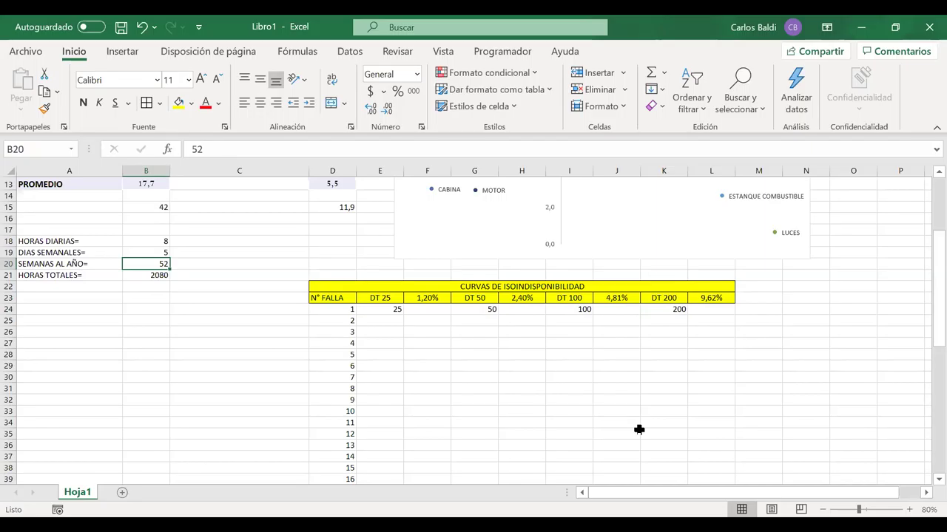
{"action": "key", "text": "ctrl+z"}
{"action": "key", "text": "ctrl+z"}
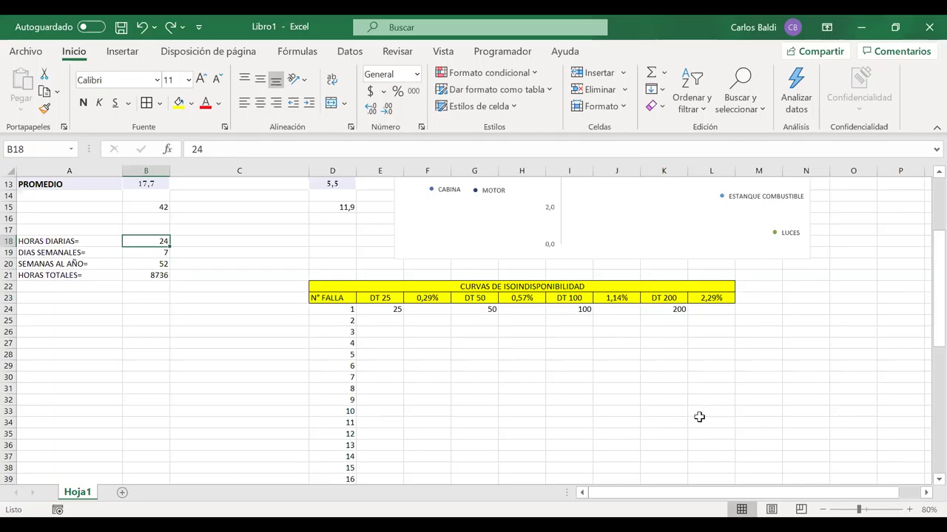
{"action": "left_click_drag", "start_coordinate": [382, 312], "coordinate": [369, 497]}
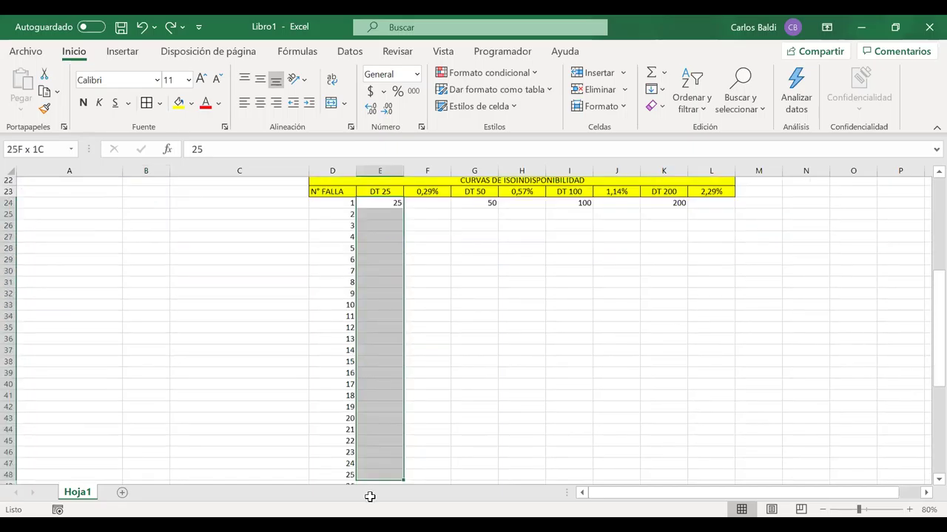
{"action": "scroll", "coordinate": [388, 332], "scroll_direction": "up", "scroll_amount": 2}
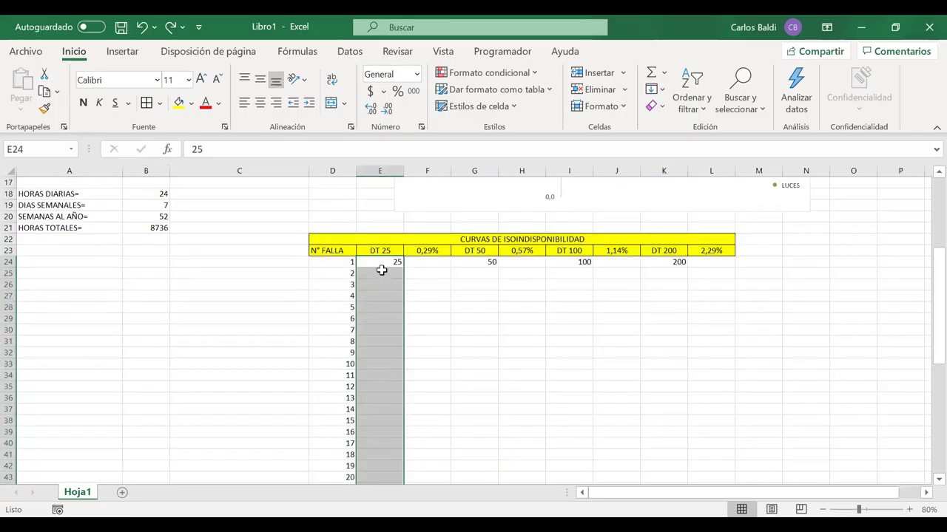
{"action": "left_click", "coordinate": [382, 272]}
{"action": "type", "text": "="}
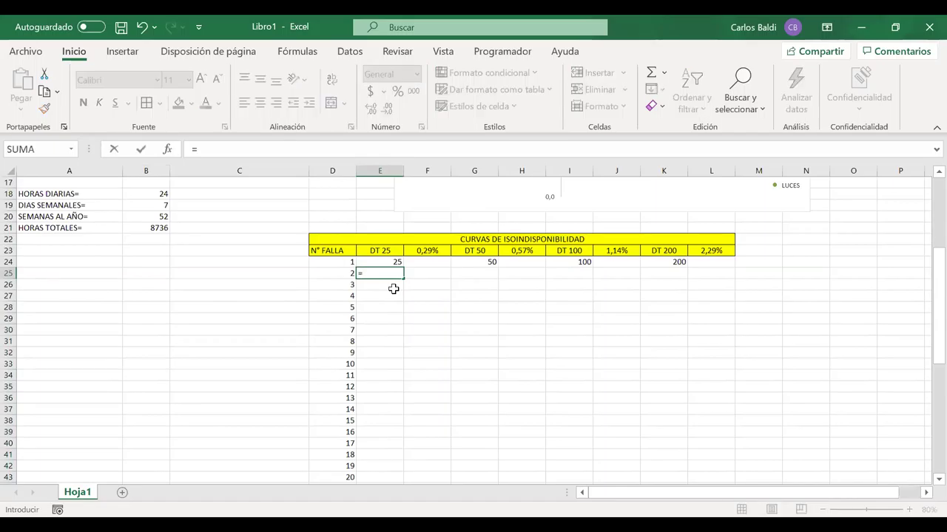
{"action": "left_click", "coordinate": [388, 260]}
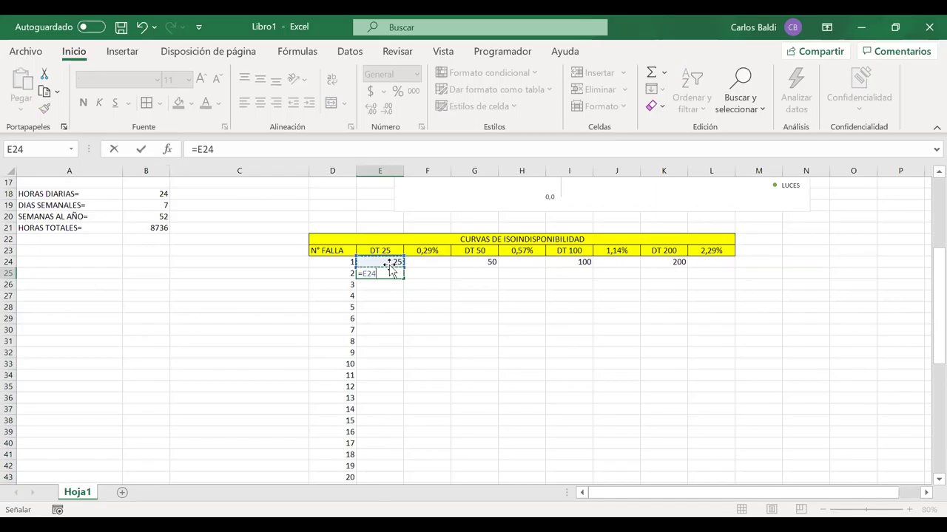
{"action": "key", "text": "F4"}
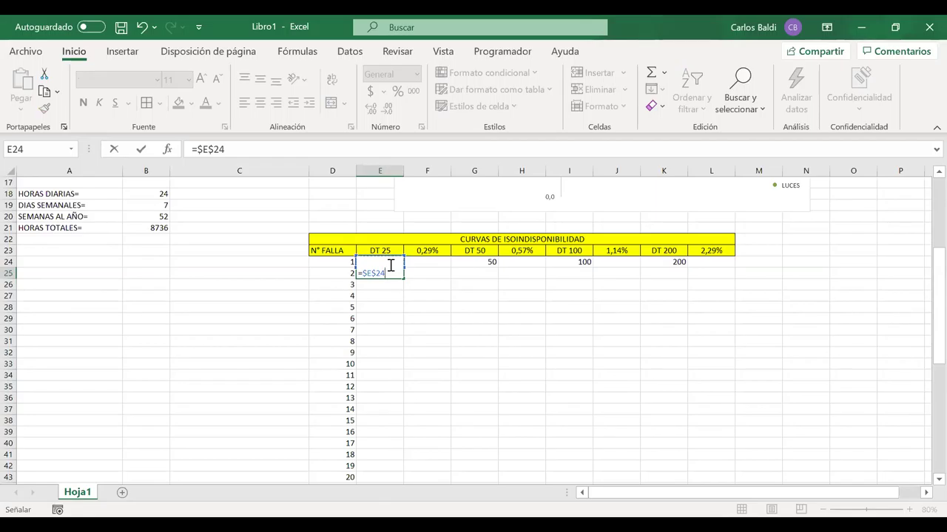
{"action": "key", "text": "BackSpace"}
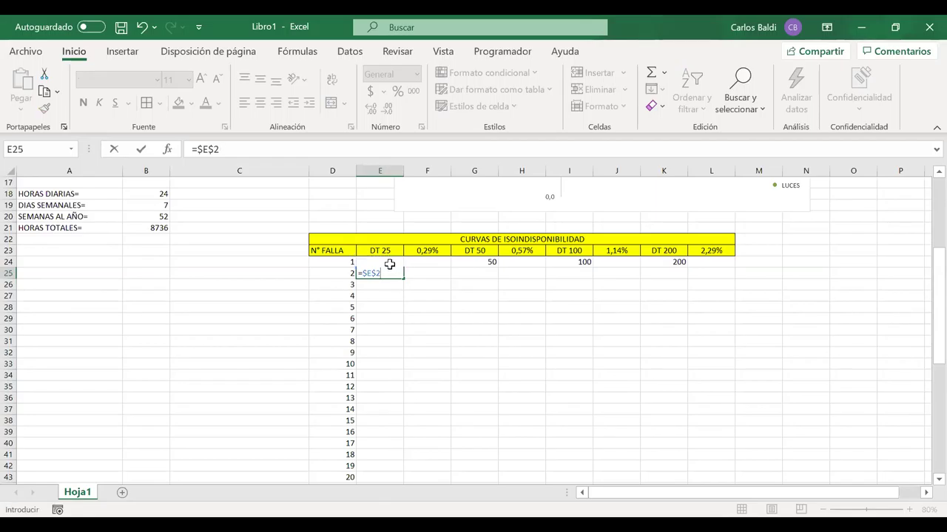
{"action": "key", "text": "Escape"}
- Enter the formula =$E$24/D25 in cell E25 and fill it down the DT 25 column to the last failure number
{"action": "type", "text": "="}
{"action": "left_click", "coordinate": [385, 261]}
{"action": "left_click", "coordinate": [198, 149]}
{"action": "type", "text": "$"}
{"action": "left_click", "coordinate": [210, 150]}
{"action": "type", "text": "$"}
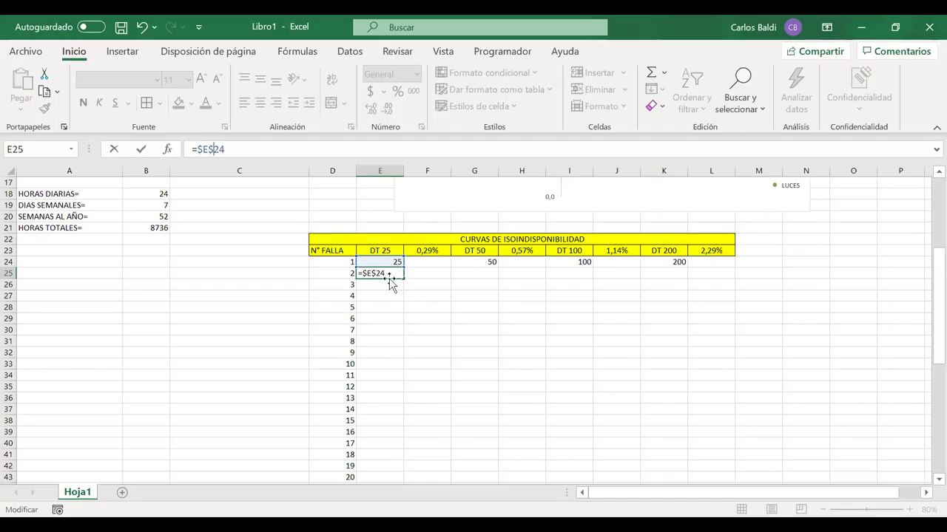
{"action": "left_click", "coordinate": [274, 151]}
{"action": "type", "text": "/"}
{"action": "left_click", "coordinate": [345, 274]}
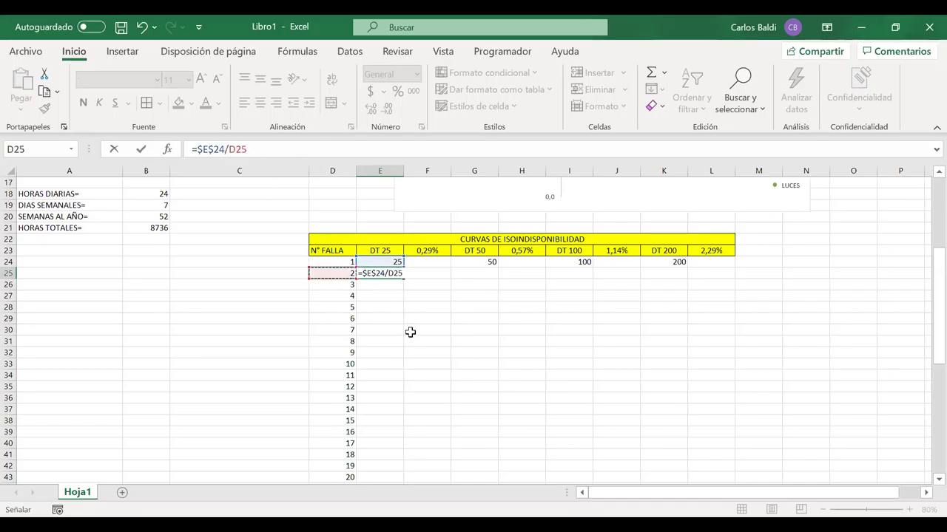
{"action": "key", "text": "Return"}
{"action": "left_click", "coordinate": [392, 274]}
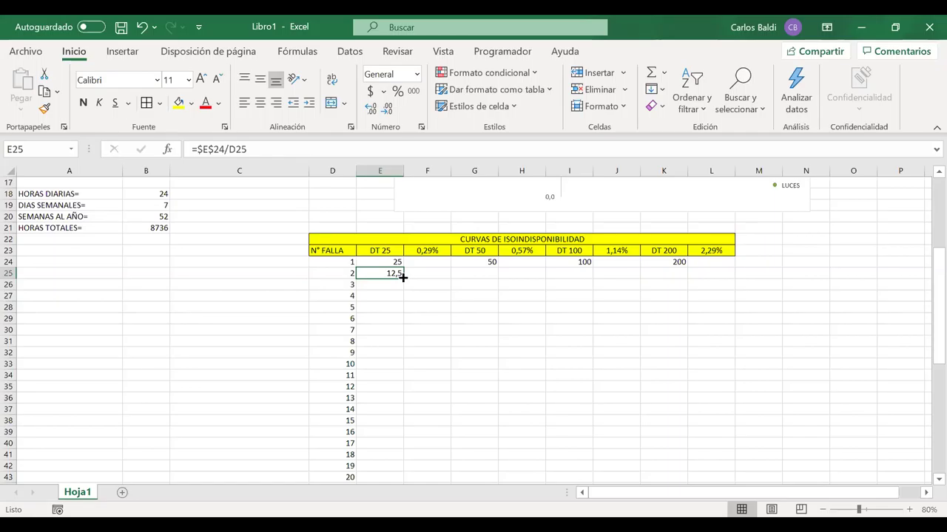
{"action": "double_click", "coordinate": [403, 278]}
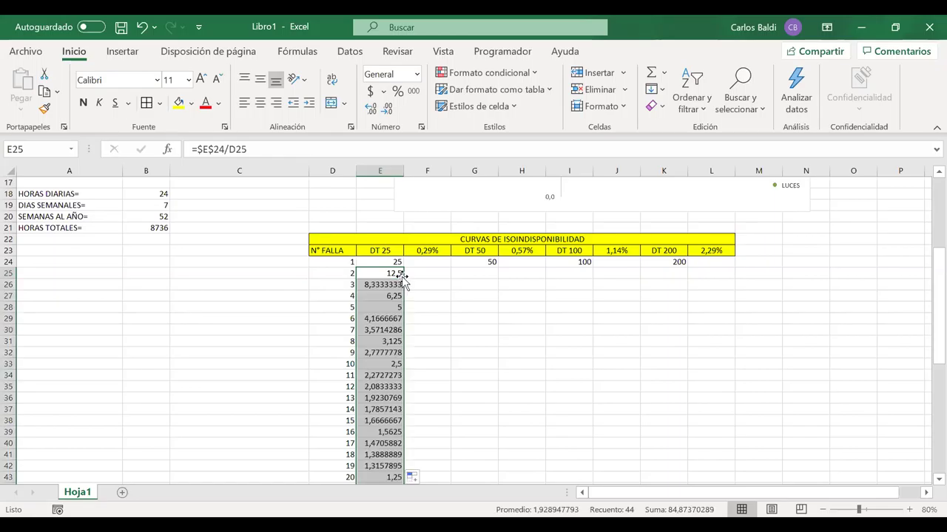
- Enter the formula =$G$24/D25 in cell G25 and fill it down the DT 50 column to the last failure number
{"action": "left_click", "coordinate": [479, 274]}
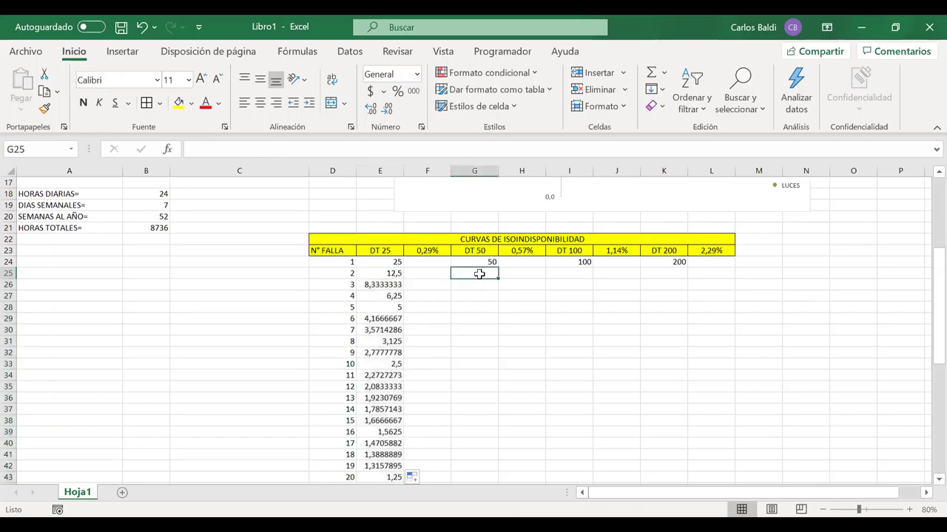
{"action": "type", "text": "="}
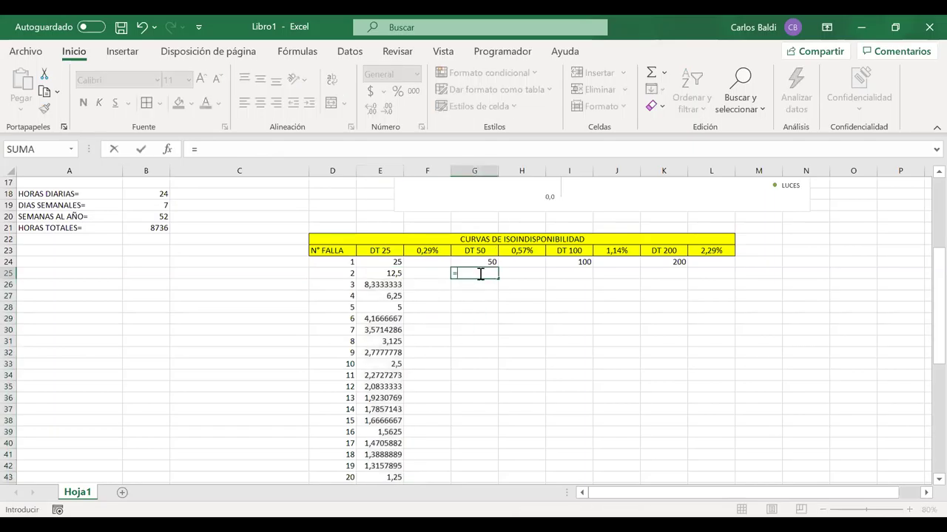
{"action": "left_click", "coordinate": [476, 262]}
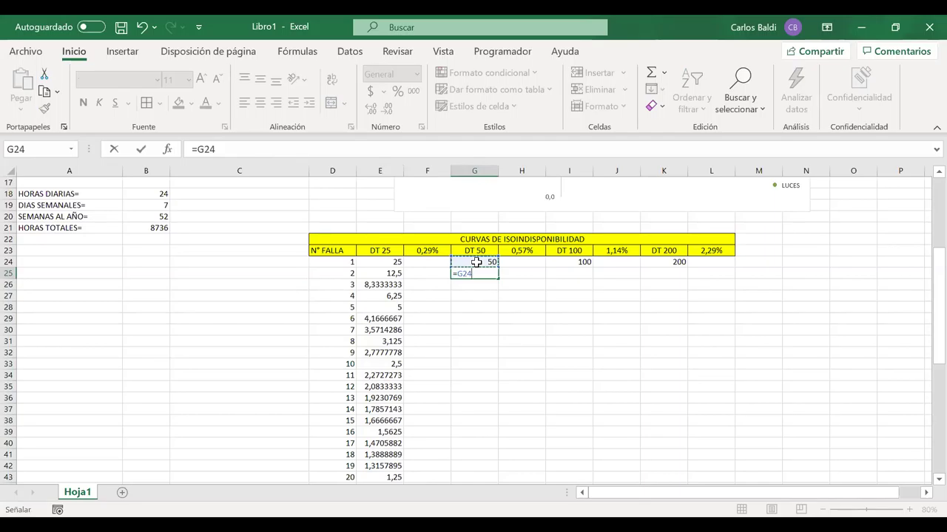
{"action": "key", "text": "F4"}
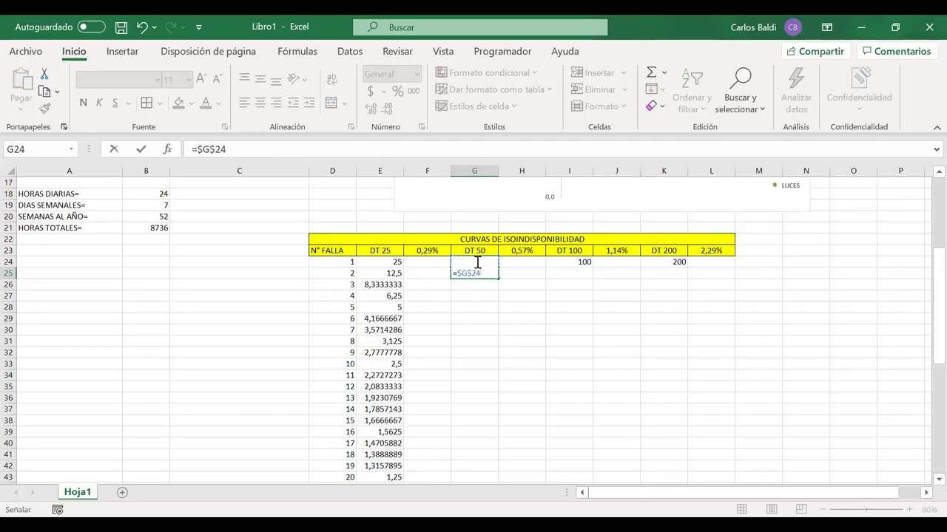
{"action": "type", "text": "/"}
{"action": "left_click", "coordinate": [337, 273]}
{"action": "key", "text": "Return"}
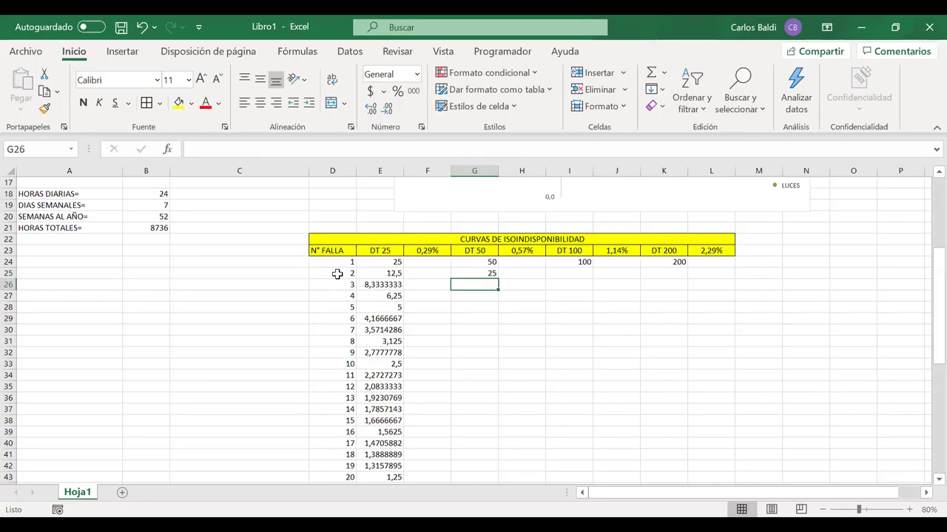
{"action": "left_click", "coordinate": [488, 272]}
{"action": "double_click", "coordinate": [490, 274]}
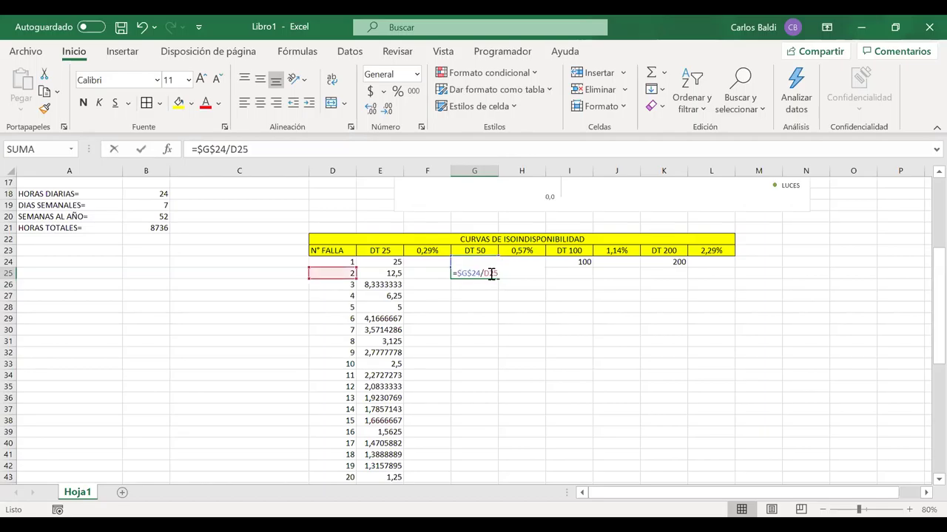
{"action": "key", "text": "Return"}
{"action": "left_click", "coordinate": [491, 274]}
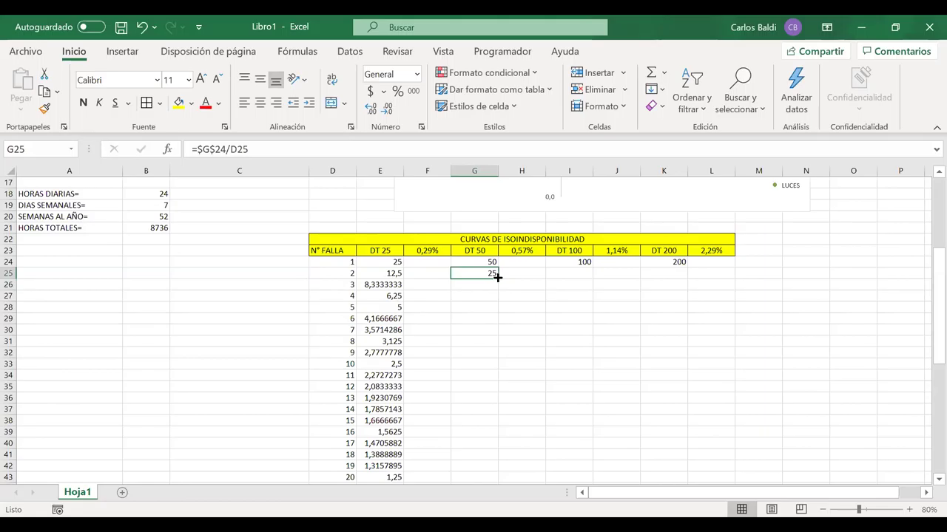
{"action": "double_click", "coordinate": [498, 277]}
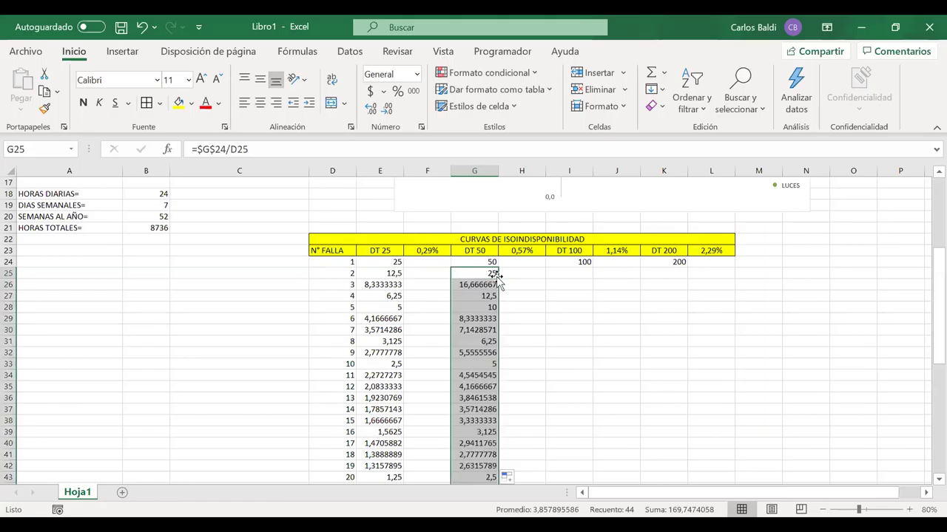
- Enter the formula =$I$24/D25 in cell I25 and fill it down the DT 100 column to the last failure number
{"action": "left_click", "coordinate": [566, 273]}
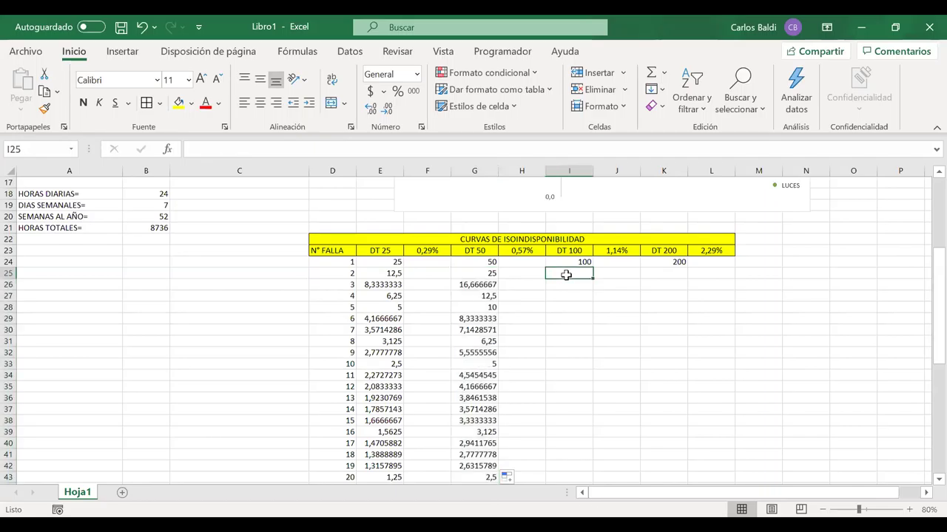
{"action": "type", "text": "="}
{"action": "left_click", "coordinate": [574, 263]}
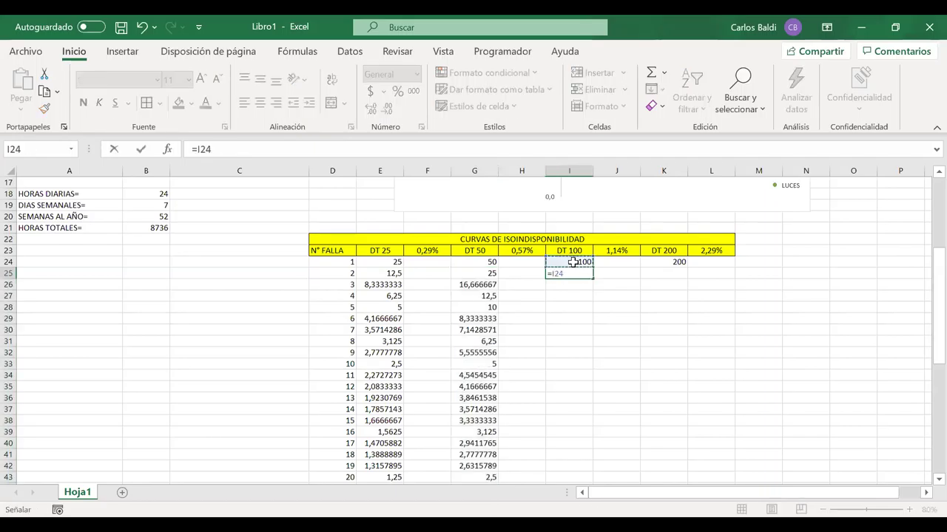
{"action": "key", "text": "F4"}
{"action": "type", "text": "/"}
{"action": "left_click", "coordinate": [341, 273]}
{"action": "key", "text": "Return"}
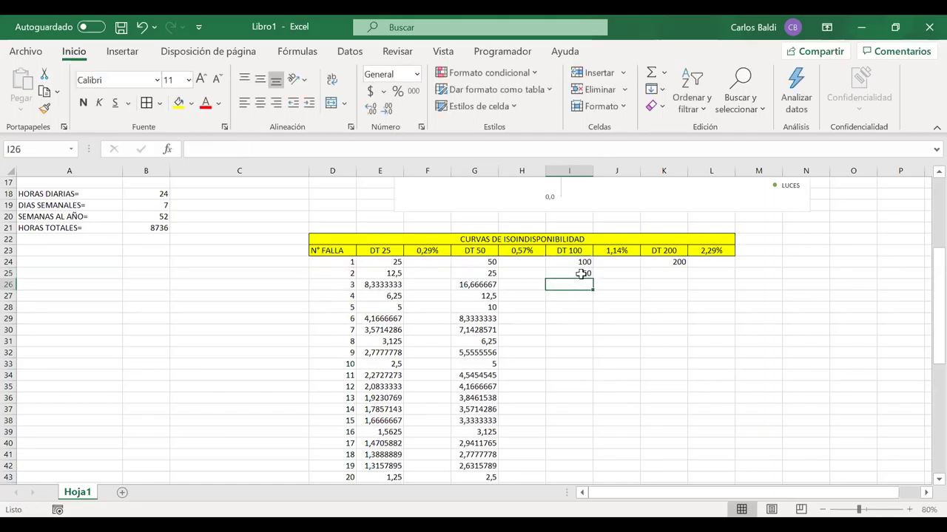
{"action": "left_click", "coordinate": [581, 274]}
{"action": "double_click", "coordinate": [593, 278]}
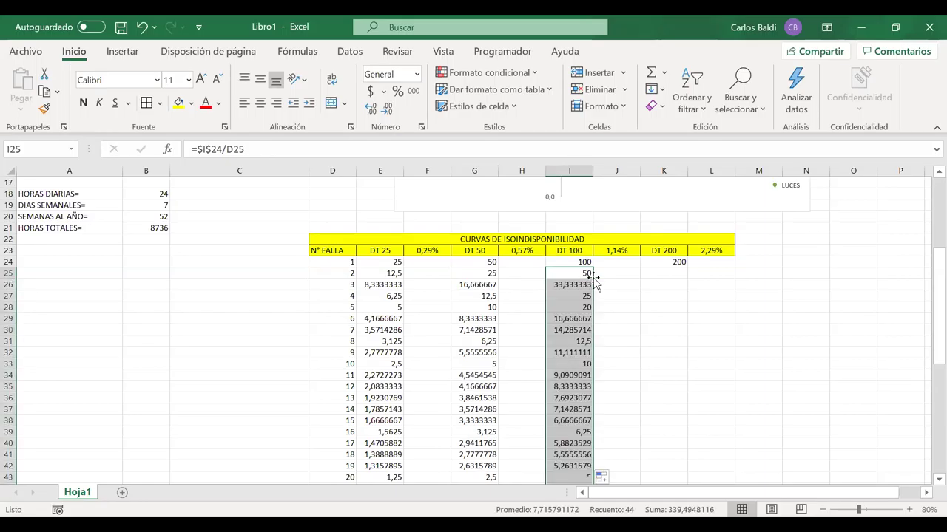
- Enter the formula =K24/D25 in cell K25 and fill it down the DT 200 column
{"action": "left_click", "coordinate": [665, 273]}
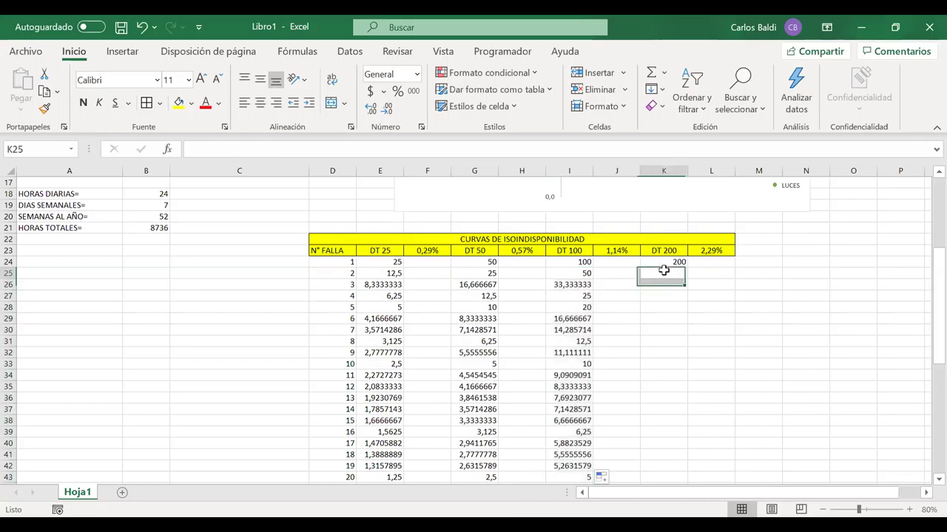
{"action": "type", "text": "="}
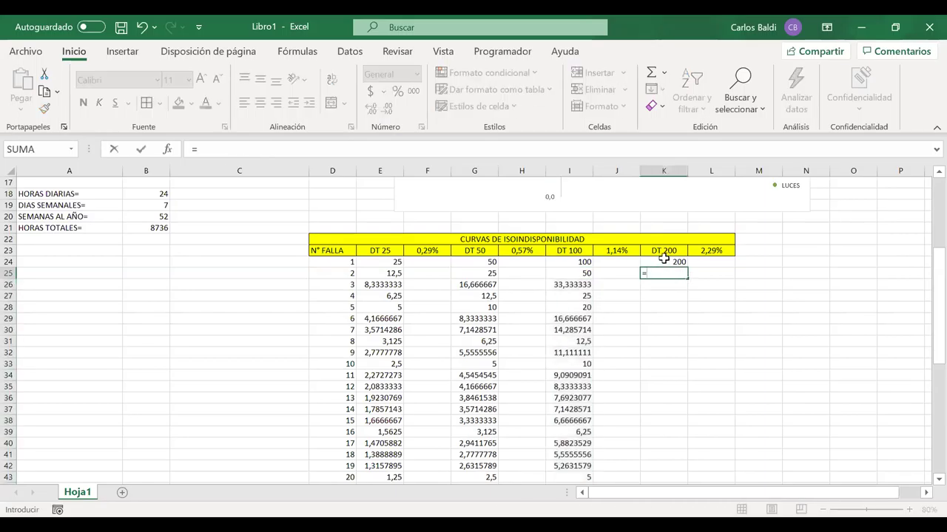
{"action": "left_click", "coordinate": [663, 262]}
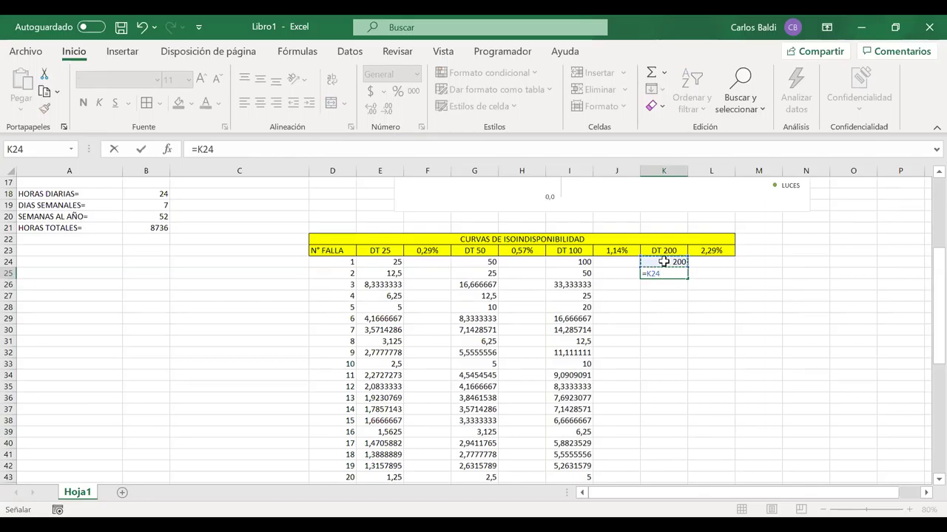
{"action": "key", "text": "F4"}
{"action": "key", "text": "F4"}
{"action": "key", "text": "F4"}
{"action": "key", "text": "F4"}
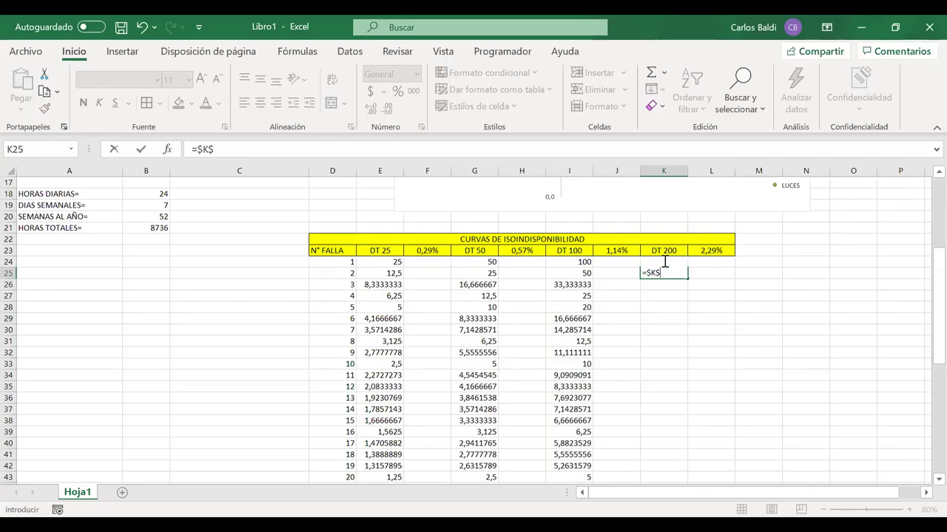
{"action": "type", "text": "/"}
{"action": "left_click", "coordinate": [334, 274]}
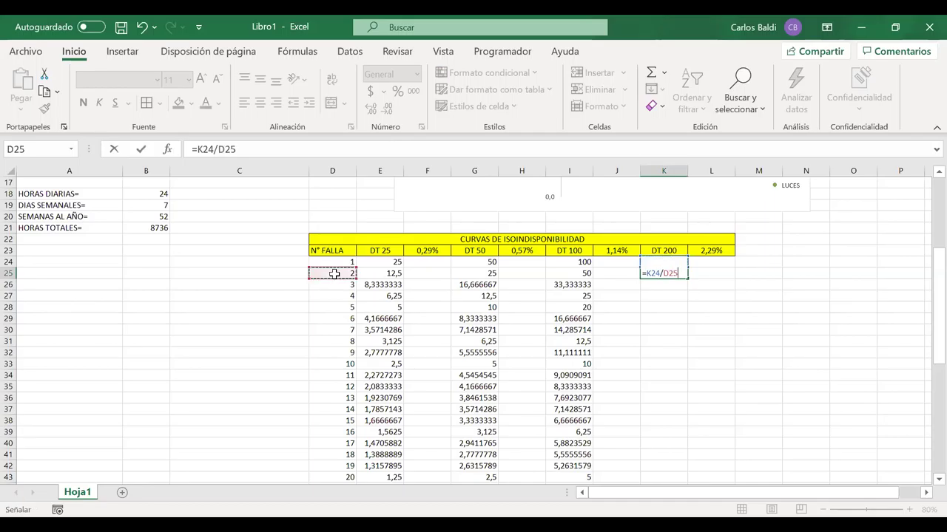
{"action": "key", "text": "Return"}
{"action": "left_click", "coordinate": [683, 275]}
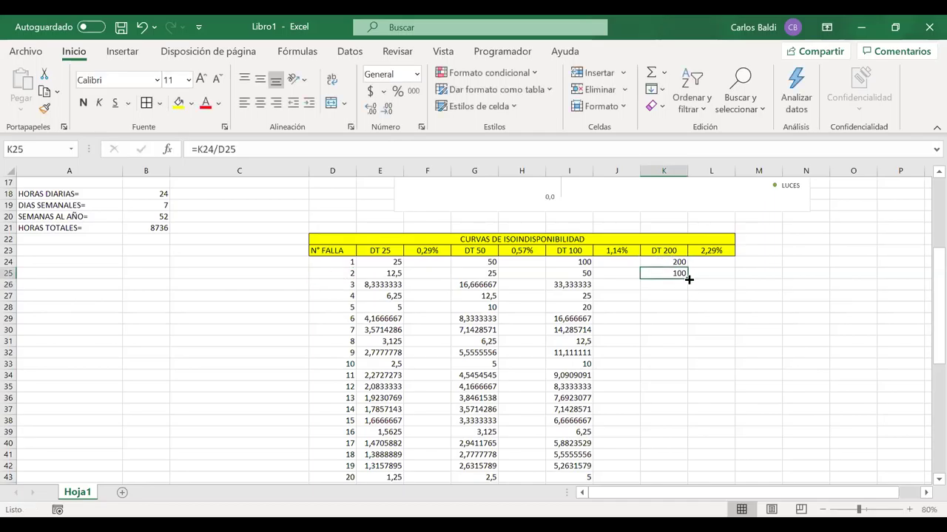
{"action": "double_click", "coordinate": [686, 278]}
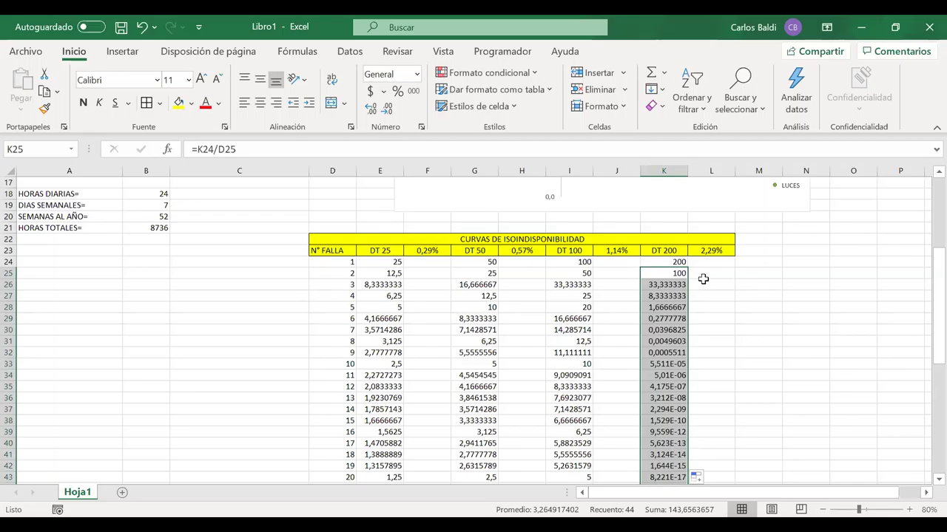
- Make the K24 reference absolute in cell K25, giving =$K$24/D25, and refill the DT 200 column down to the last failure number
{"action": "double_click", "coordinate": [674, 273]}
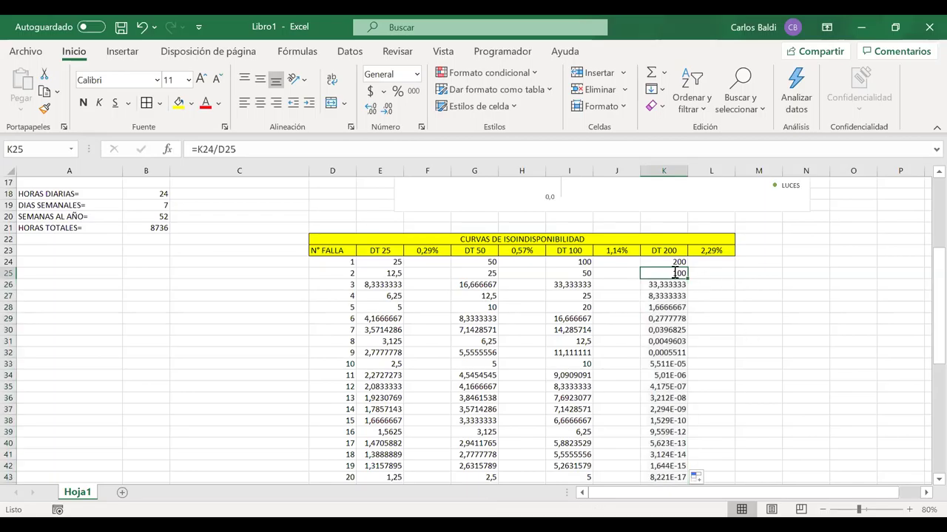
{"action": "left_click_drag", "start_coordinate": [659, 273], "coordinate": [648, 273]}
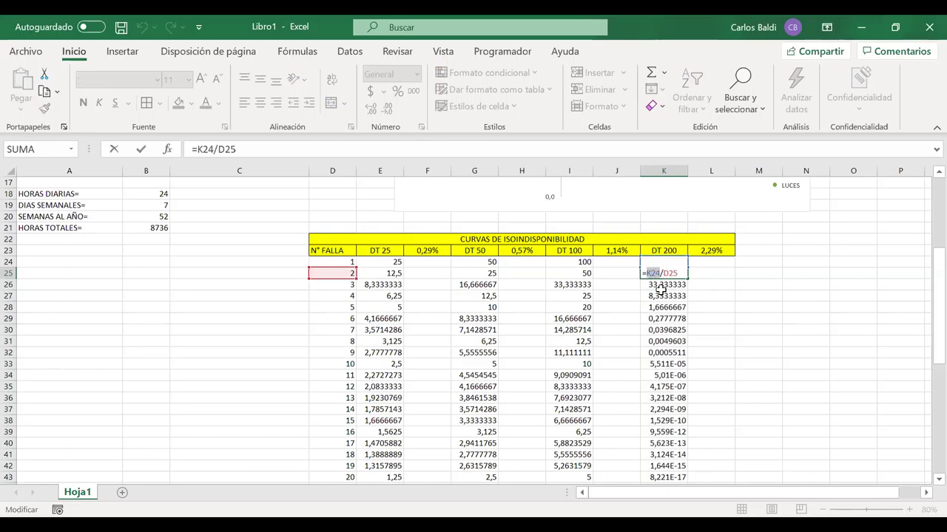
{"action": "key", "text": "F4"}
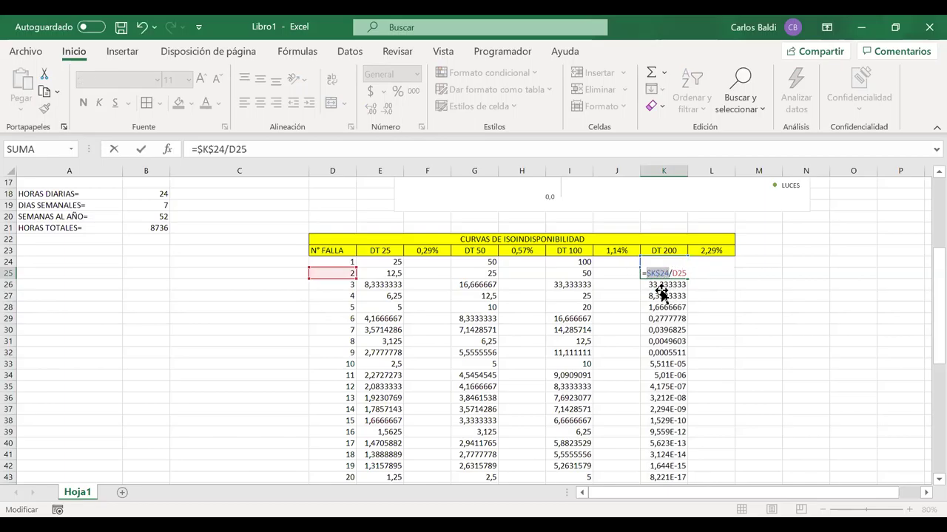
{"action": "key", "text": "Return"}
{"action": "left_click", "coordinate": [675, 274]}
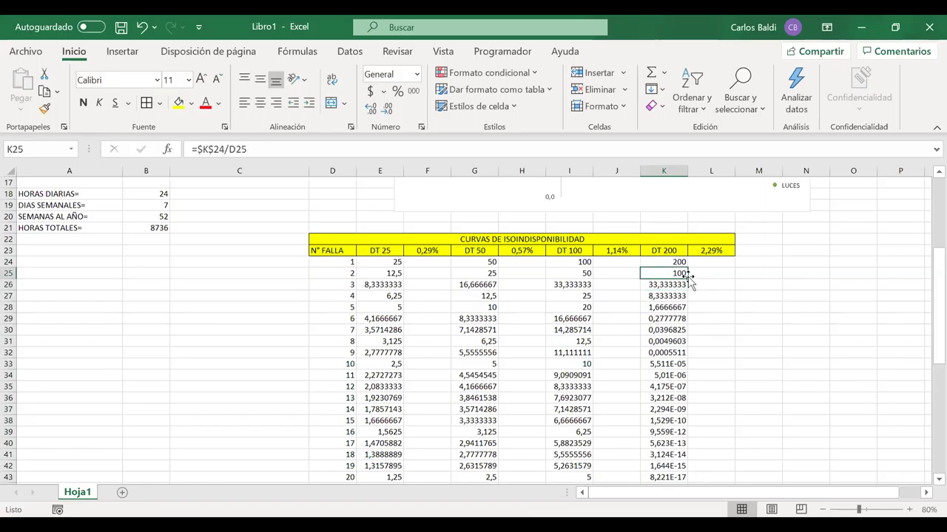
{"action": "double_click", "coordinate": [686, 278]}
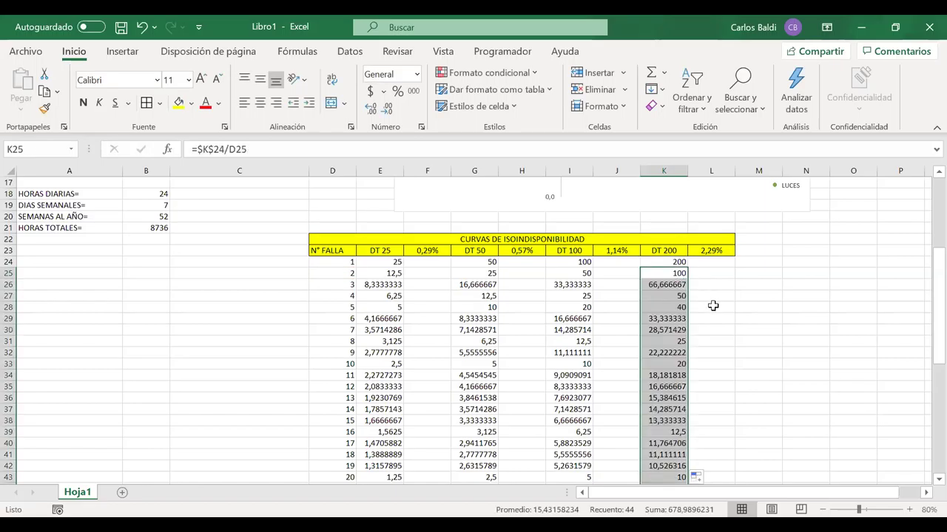
{"action": "left_click", "coordinate": [712, 305]}
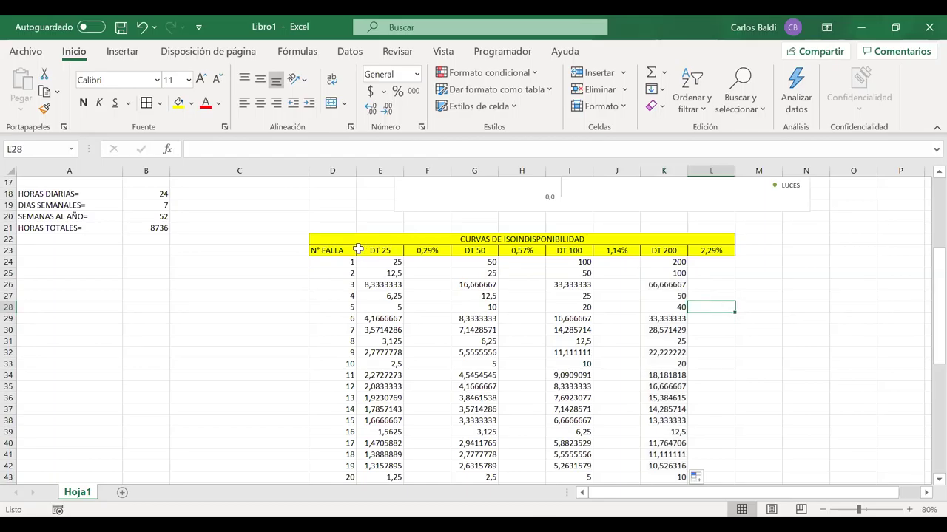
- Apply all borders to the iso-unavailability table range D23:L68
{"action": "left_click_drag", "start_coordinate": [335, 251], "coordinate": [696, 439]}
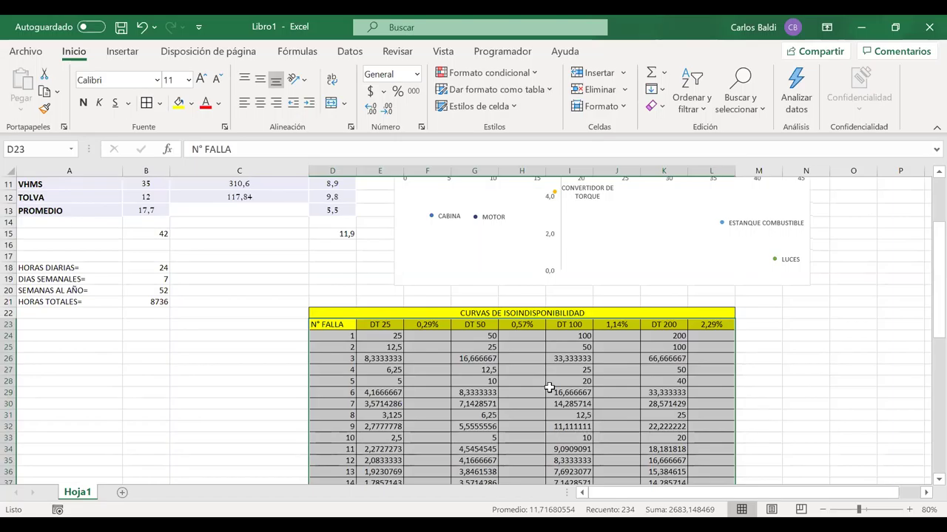
- Open the Jack Knife chart's data source and add a new series with its name taken from cell E23 (DT 25)
{"action": "scroll", "coordinate": [623, 249], "scroll_direction": "up", "scroll_amount": 4}
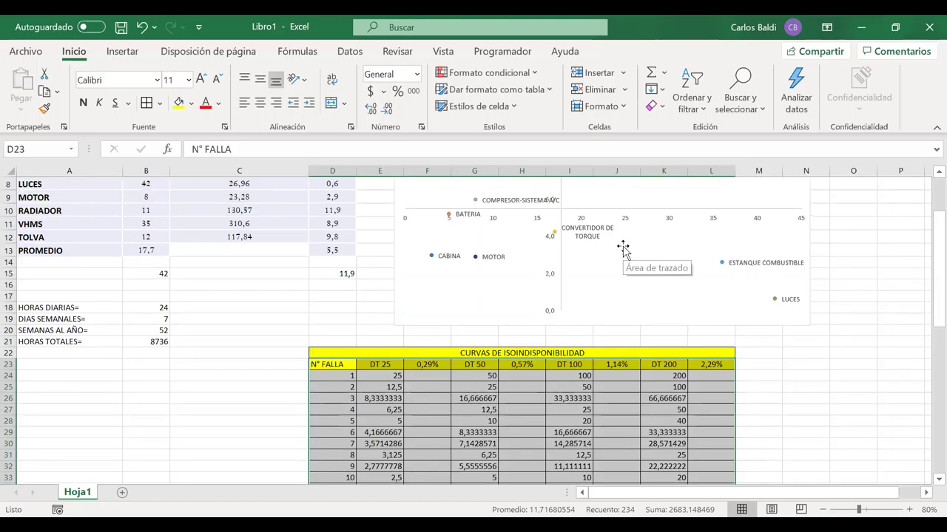
{"action": "scroll", "coordinate": [622, 250], "scroll_direction": "down", "scroll_amount": 3}
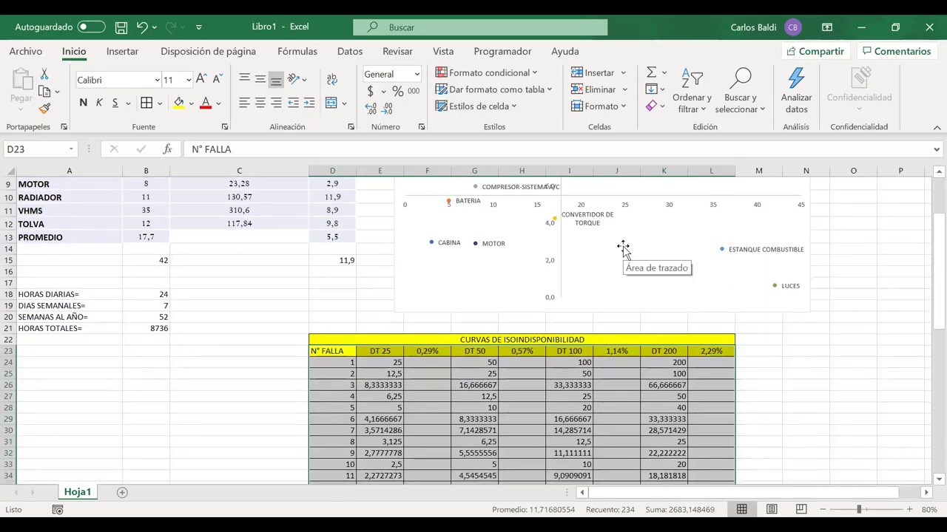
{"action": "scroll", "coordinate": [622, 249], "scroll_direction": "up", "scroll_amount": 2}
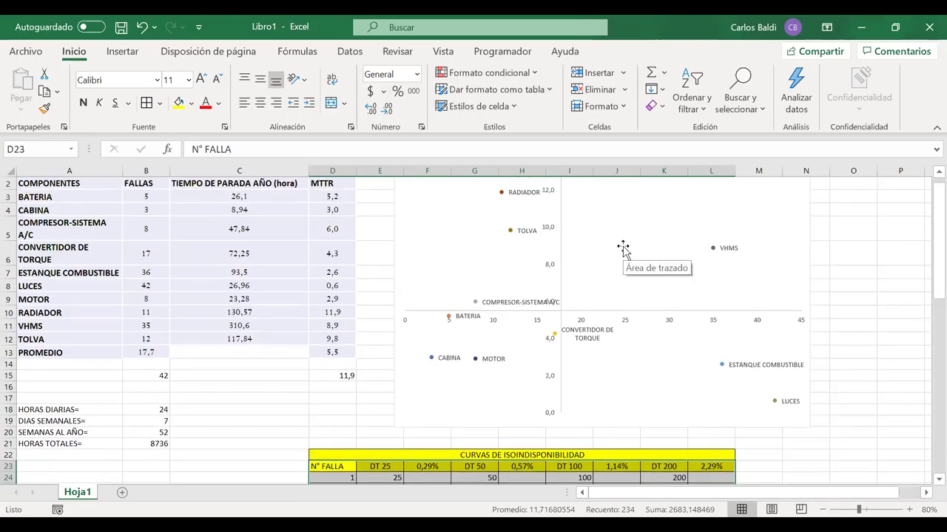
{"action": "scroll", "coordinate": [623, 249], "scroll_direction": "up", "scroll_amount": 1}
{"action": "left_click", "coordinate": [622, 290]}
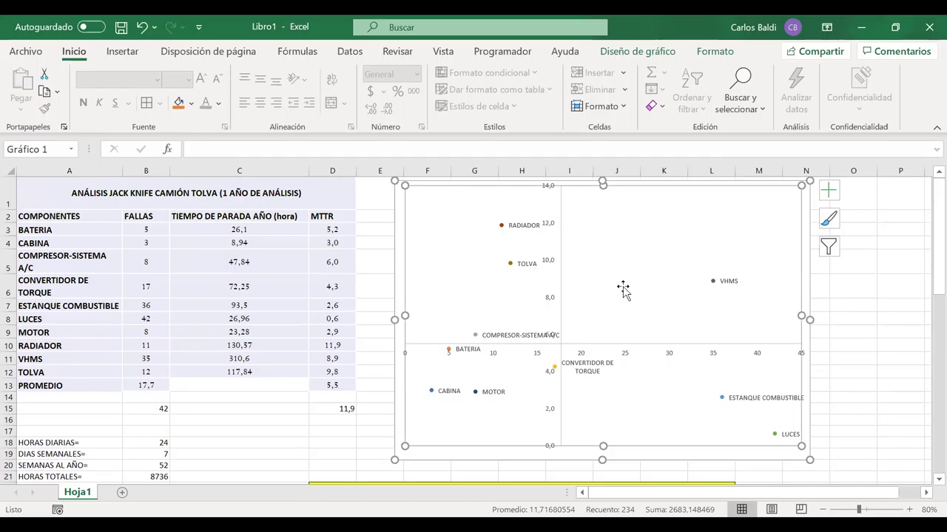
{"action": "right_click", "coordinate": [624, 288]}
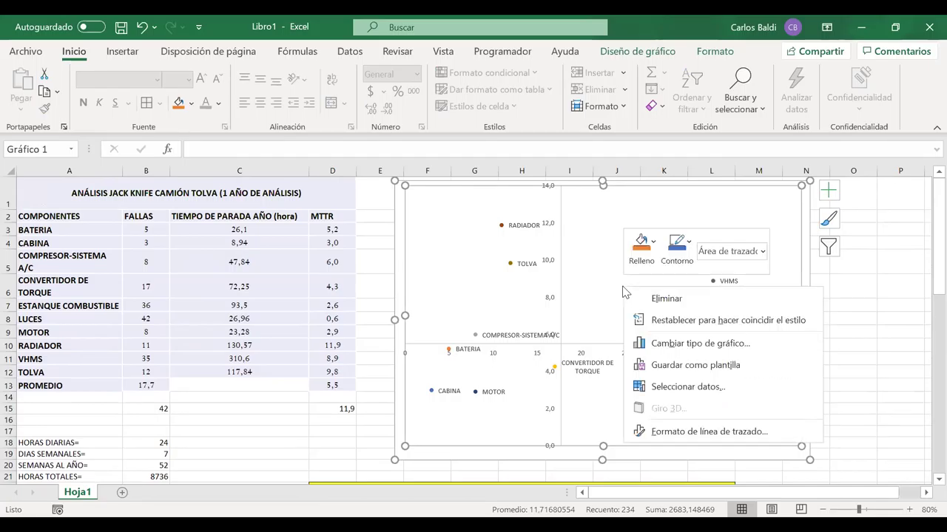
{"action": "left_click", "coordinate": [698, 387]}
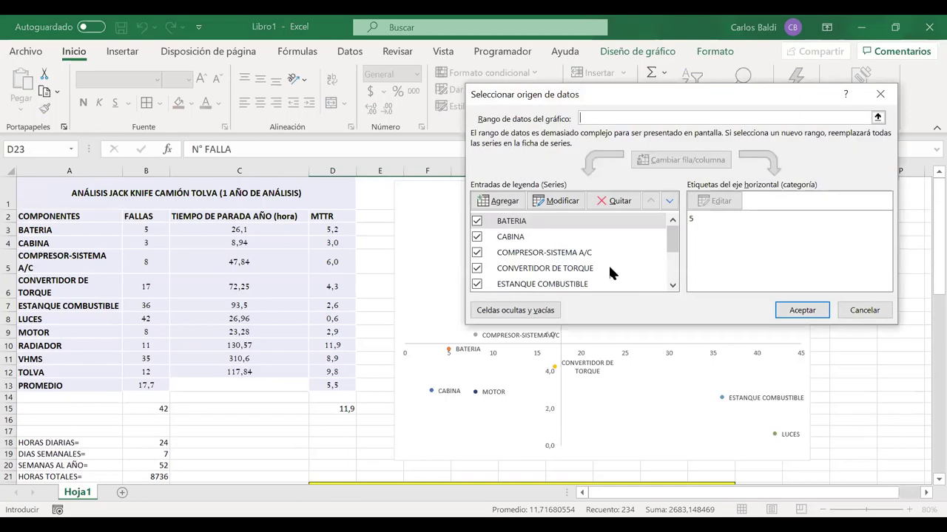
{"action": "left_click_drag", "start_coordinate": [672, 238], "coordinate": [673, 275]}
{"action": "left_click", "coordinate": [503, 202]}
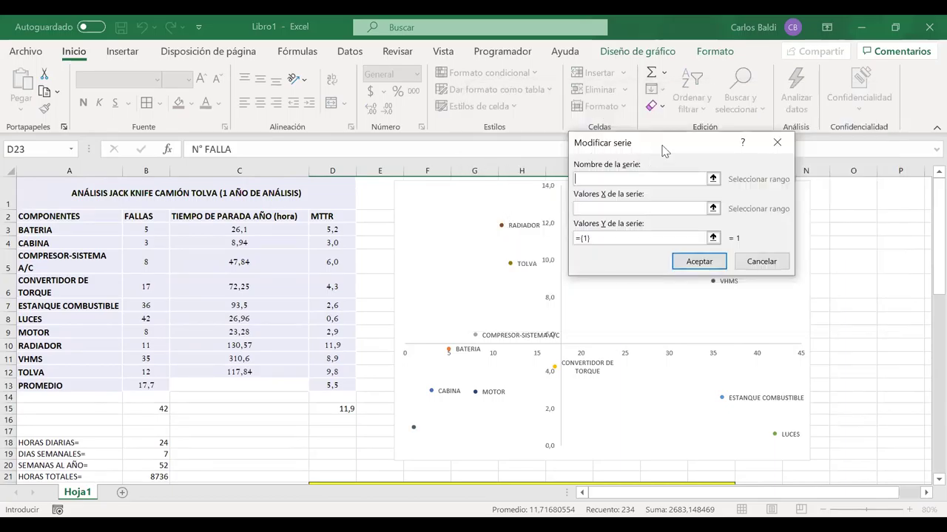
{"action": "left_click_drag", "start_coordinate": [666, 150], "coordinate": [664, 253]}
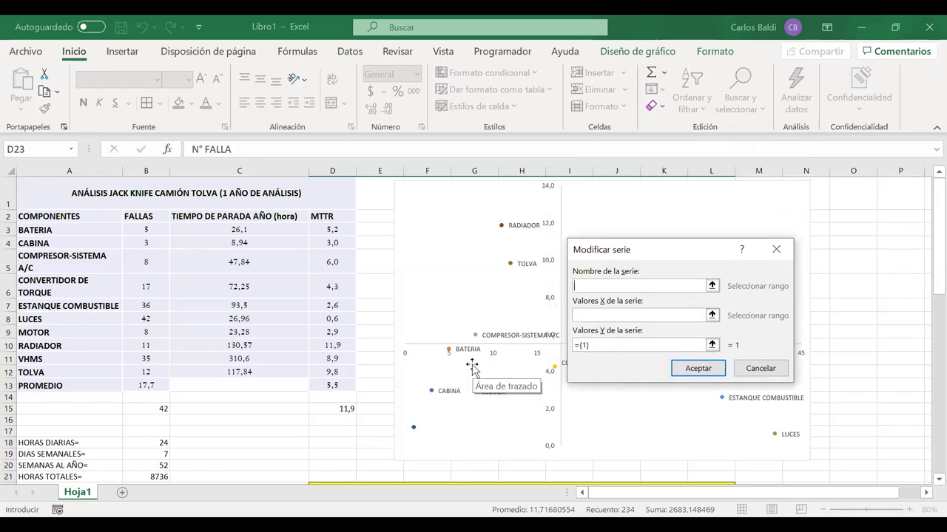
{"action": "scroll", "coordinate": [472, 366], "scroll_direction": "down", "scroll_amount": 2}
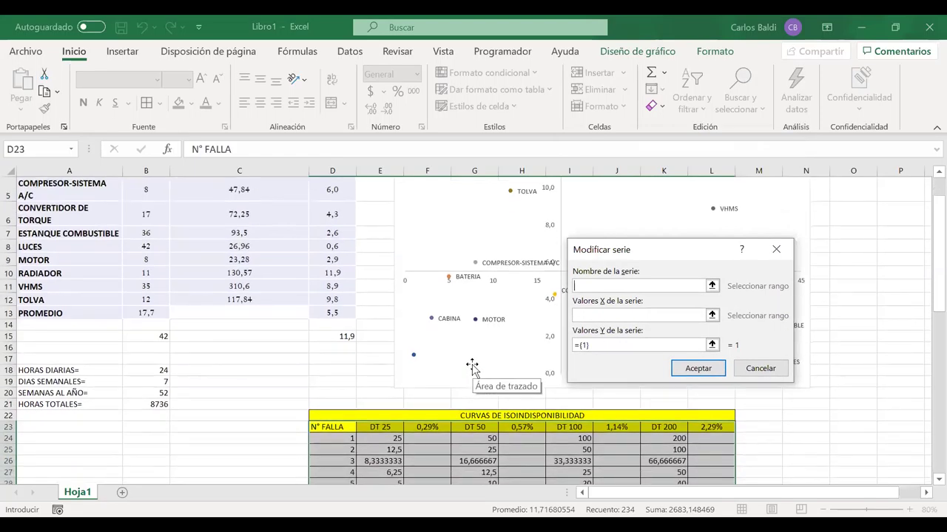
{"action": "scroll", "coordinate": [472, 366], "scroll_direction": "down", "scroll_amount": 1}
{"action": "left_click", "coordinate": [394, 379]}
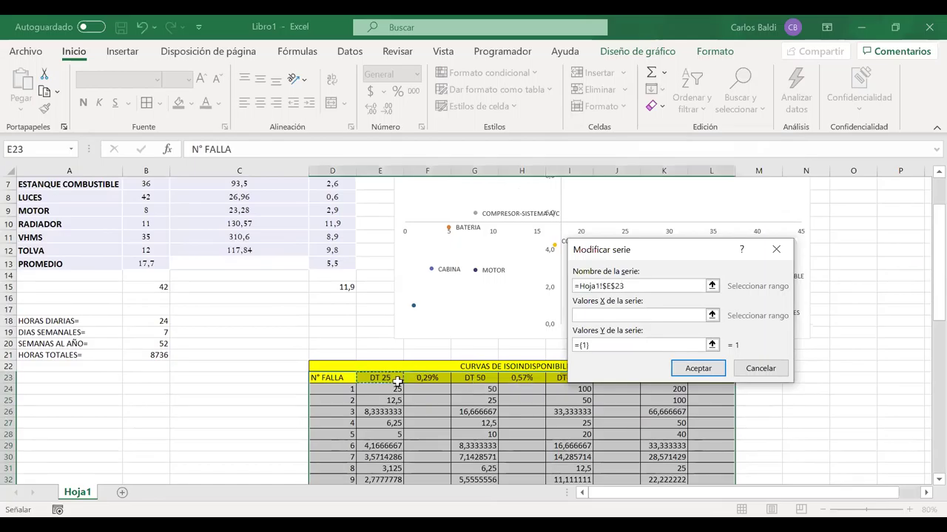
- Set the DT 25 series X values to D24:D68 and Y values to E24:E68, and accept the series
{"action": "left_click", "coordinate": [589, 315]}
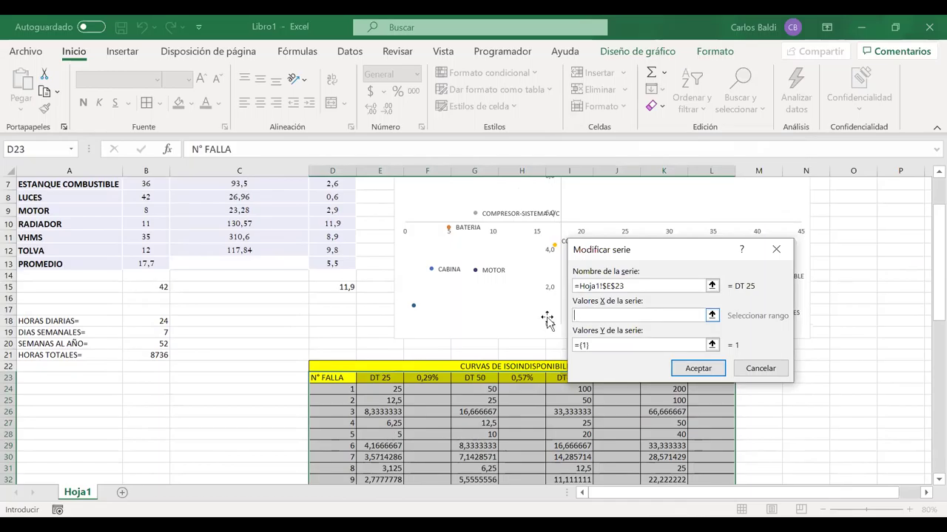
{"action": "left_click", "coordinate": [317, 390]}
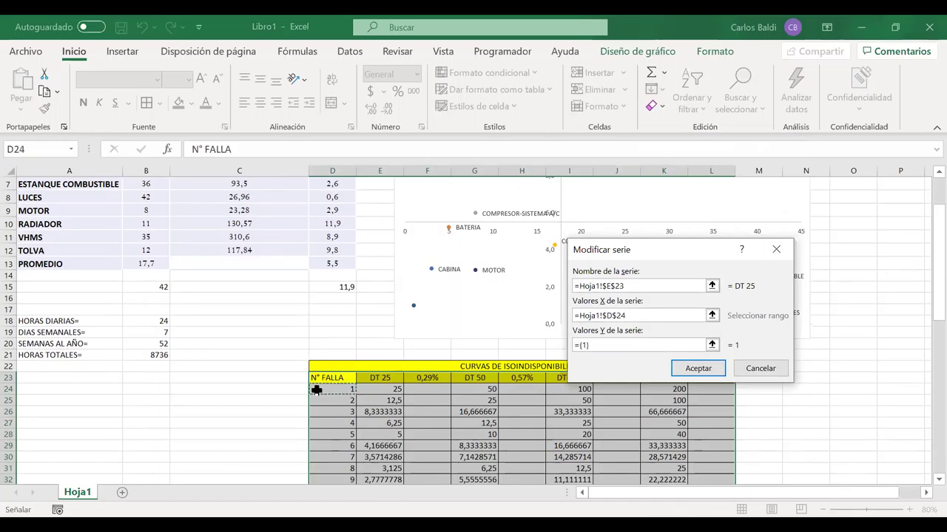
{"action": "left_click_drag", "start_coordinate": [316, 389], "coordinate": [326, 489]}
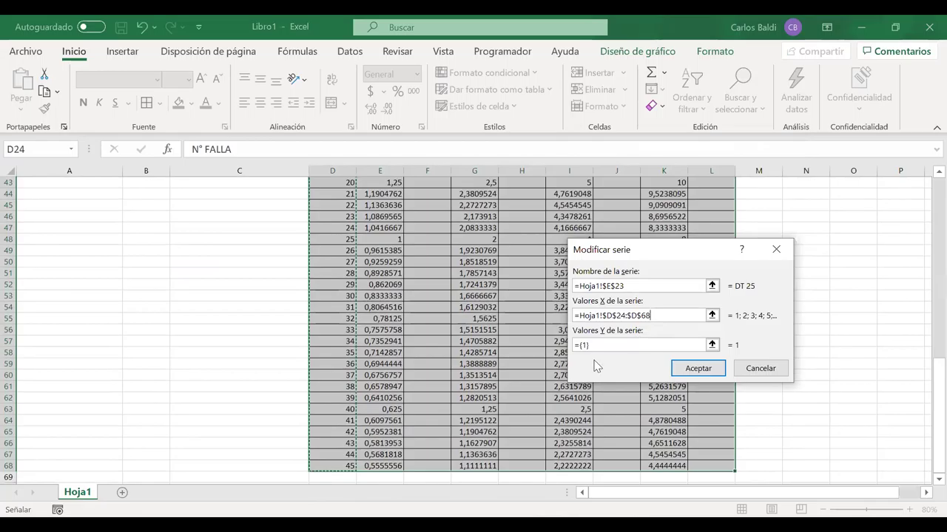
{"action": "left_click_drag", "start_coordinate": [598, 346], "coordinate": [569, 348]}
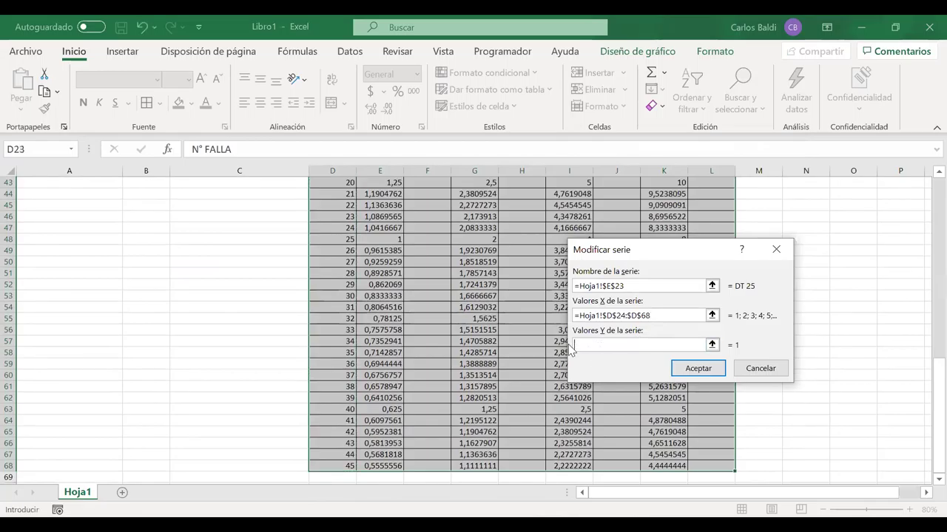
{"action": "left_click", "coordinate": [367, 464]}
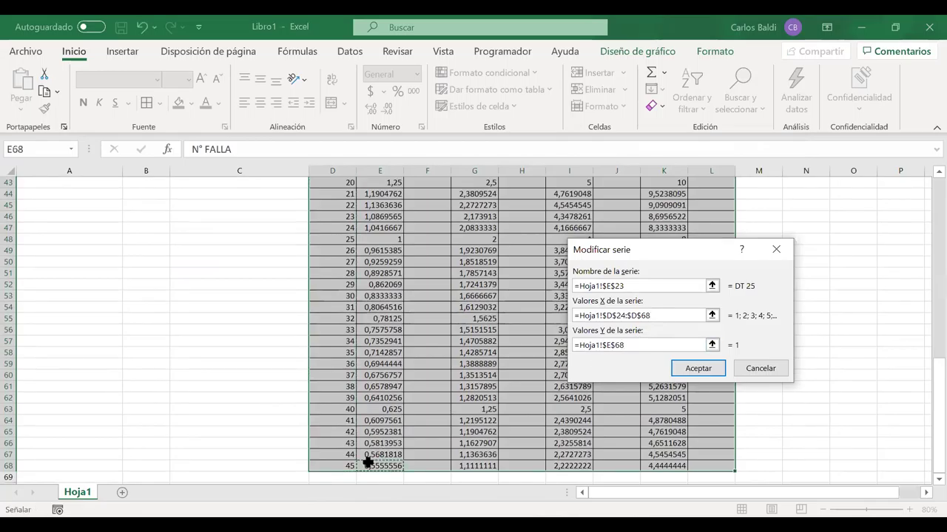
{"action": "left_click_drag", "start_coordinate": [366, 464], "coordinate": [381, 212]}
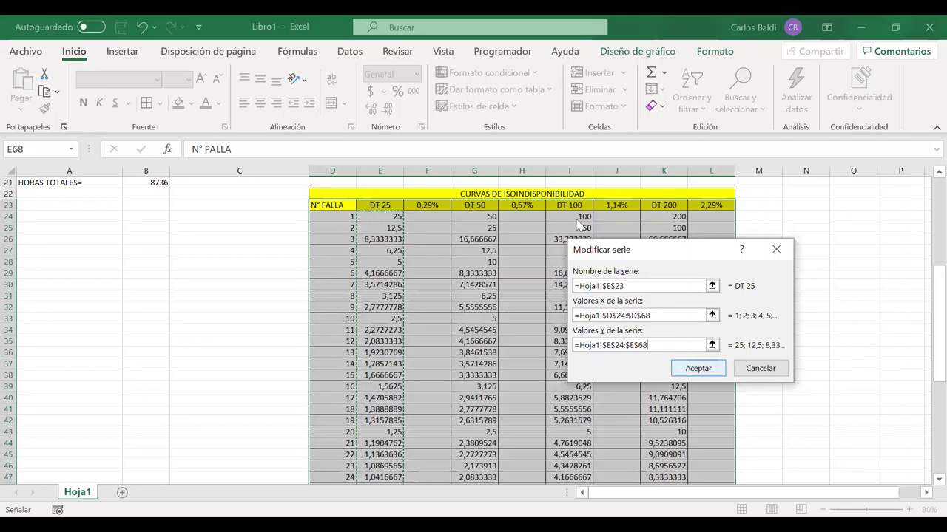
{"action": "key", "text": "Return"}
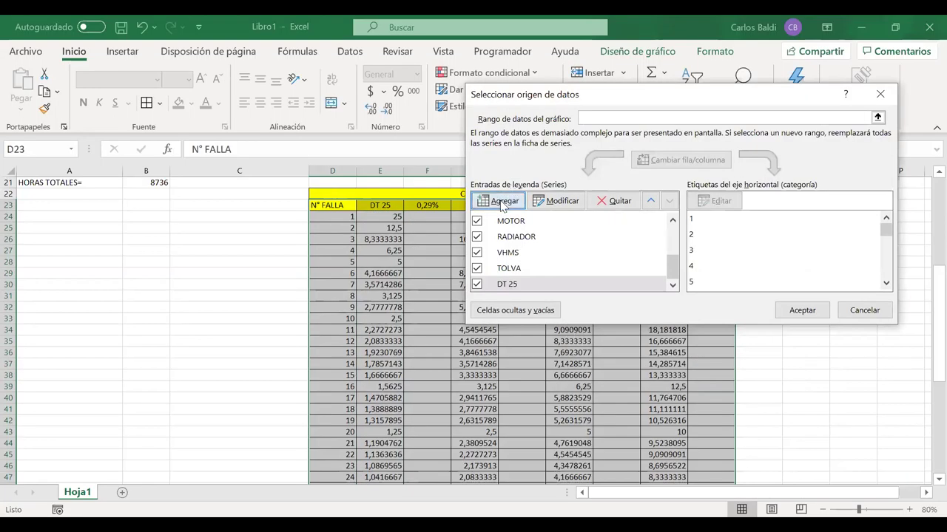
- Add the DT 50 series to the chart with name G23, X values D24:D68 and Y values G24:G68
{"action": "left_click", "coordinate": [501, 203]}
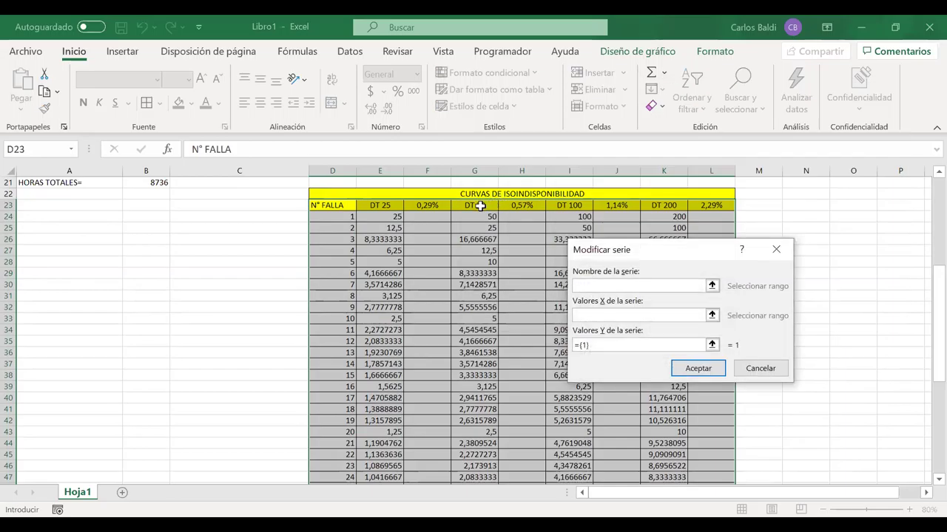
{"action": "left_click", "coordinate": [480, 206]}
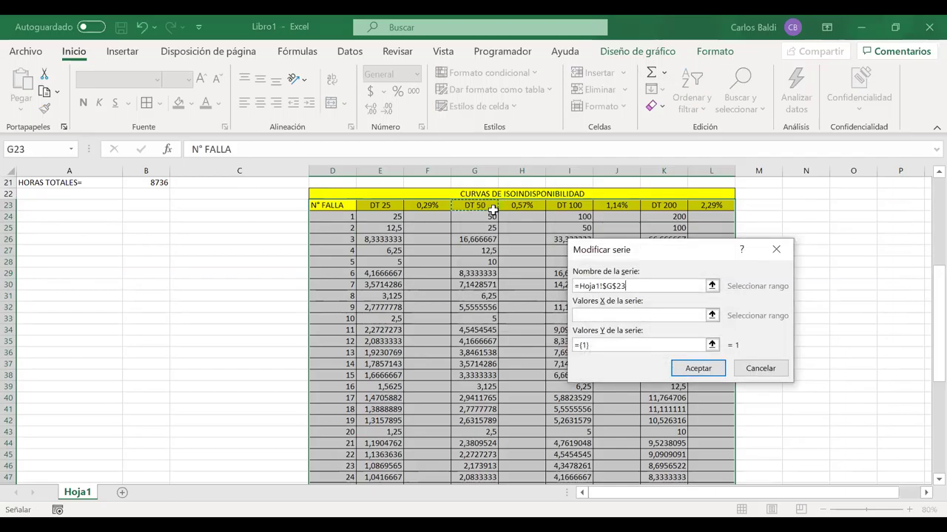
{"action": "key", "text": "Tab"}
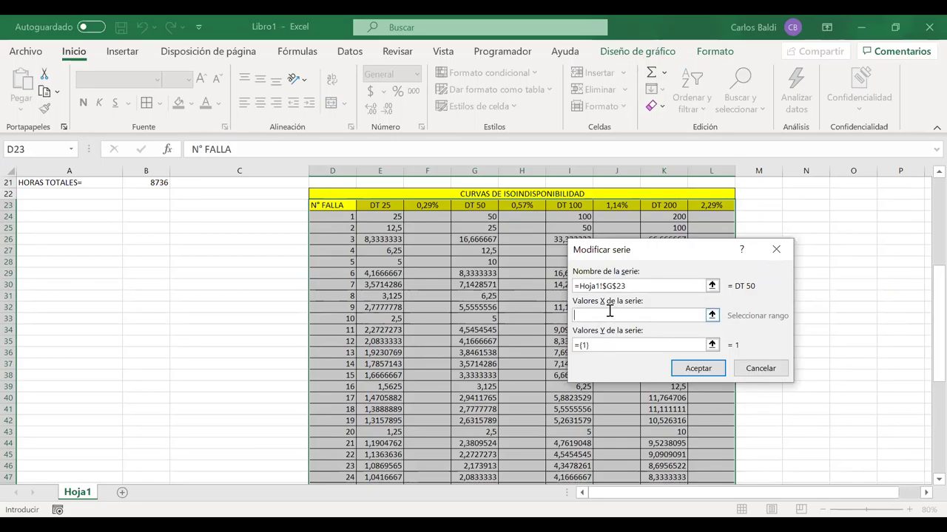
{"action": "left_click", "coordinate": [335, 216]}
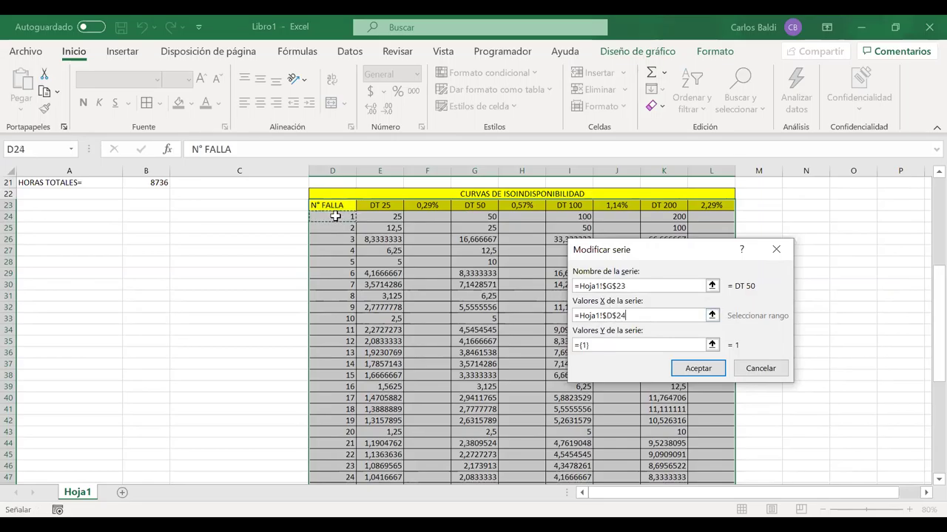
{"action": "left_click_drag", "start_coordinate": [335, 216], "coordinate": [342, 485]}
{"action": "left_click", "coordinate": [571, 346]}
{"action": "key", "text": "BackSpace"}
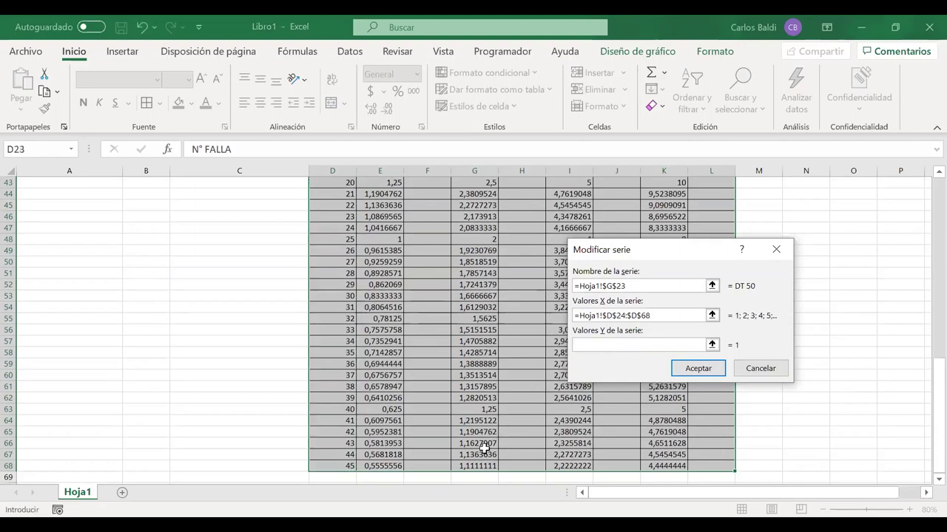
{"action": "left_click", "coordinate": [471, 467]}
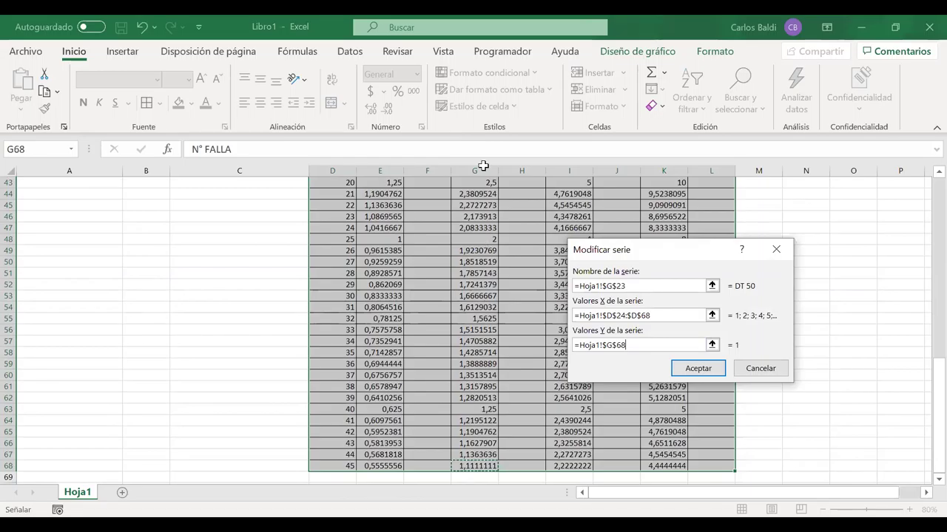
{"action": "left_click_drag", "start_coordinate": [482, 165], "coordinate": [482, 191]}
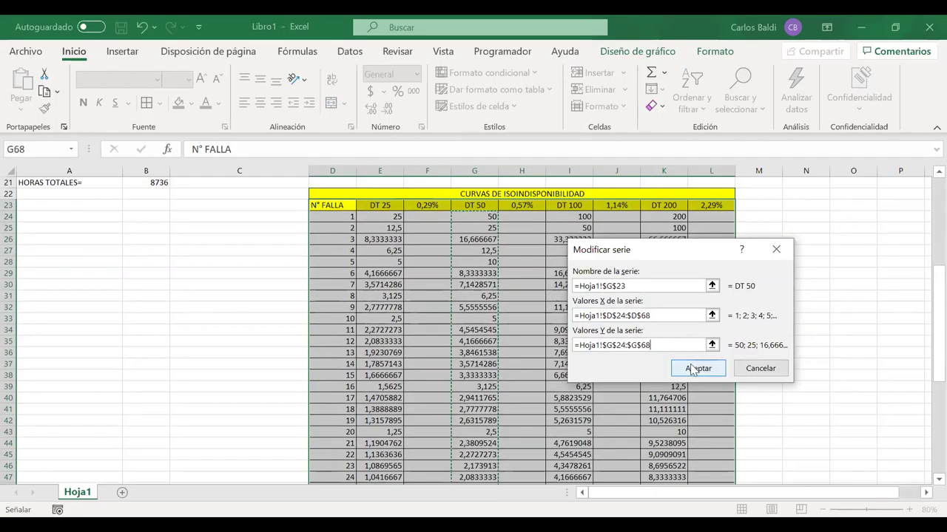
{"action": "left_click", "coordinate": [697, 368]}
{"action": "left_click", "coordinate": [514, 268]}
{"action": "left_click", "coordinate": [519, 283]}
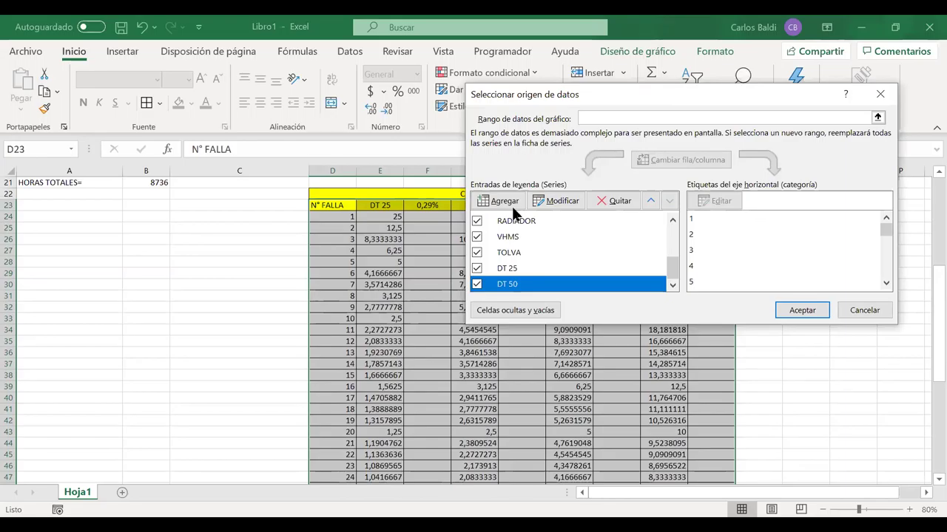
- Add the DT 100 series to the chart with name I23, X values D24:D68 and Y values I24:I68
{"action": "left_click", "coordinate": [512, 205]}
{"action": "left_click", "coordinate": [581, 207]}
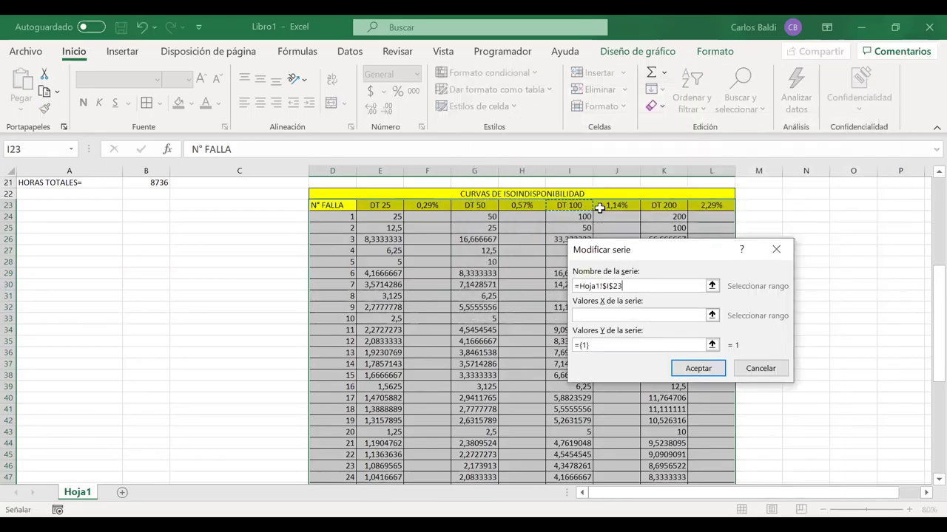
{"action": "left_click", "coordinate": [590, 280]}
{"action": "key", "text": "Tab"}
{"action": "left_click", "coordinate": [343, 217]}
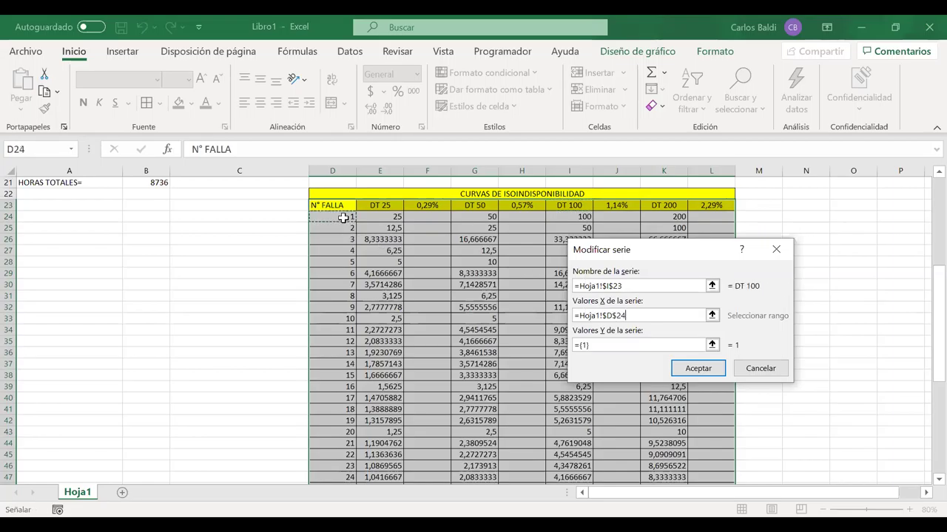
{"action": "left_click_drag", "start_coordinate": [343, 217], "coordinate": [356, 451]}
{"action": "key", "text": "Tab"}
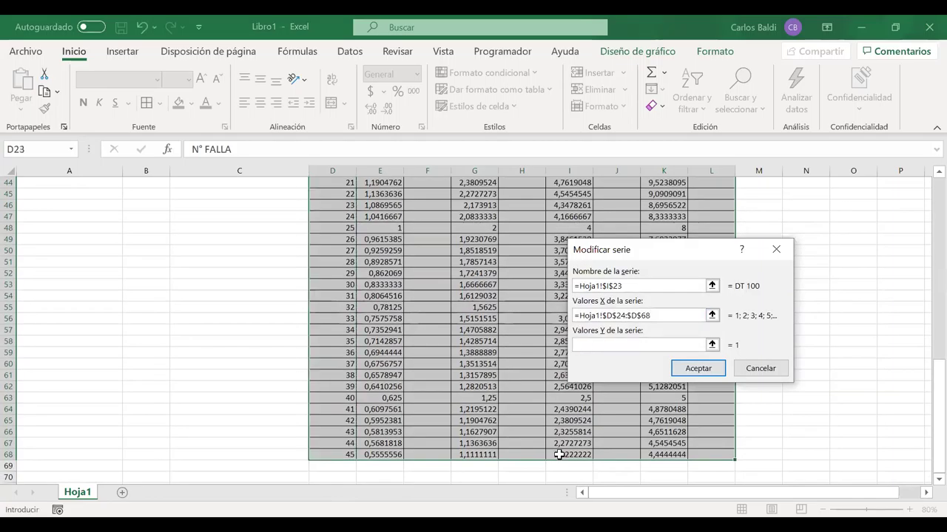
{"action": "left_click", "coordinate": [559, 454]}
{"action": "left_click_drag", "start_coordinate": [559, 454], "coordinate": [566, 207]}
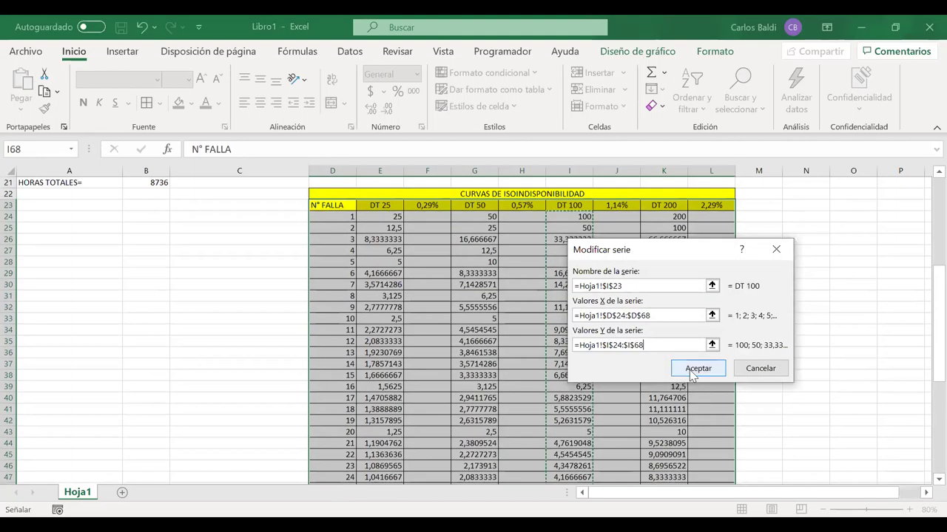
{"action": "left_click", "coordinate": [691, 373]}
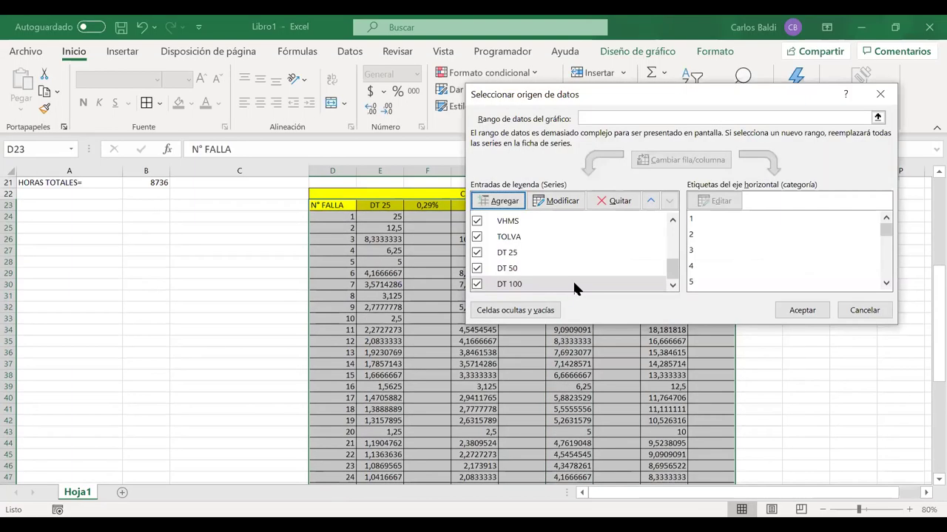
- Add the DT 200 series with name K23, X values D24:D68 and Y values K24:K68, and accept the chart's data source
{"action": "left_click", "coordinate": [504, 201]}
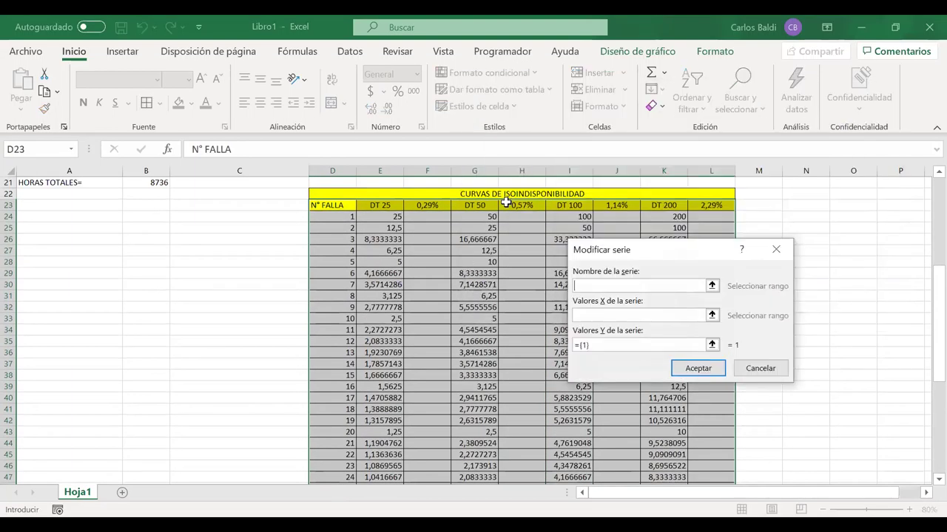
{"action": "left_click", "coordinate": [668, 204]}
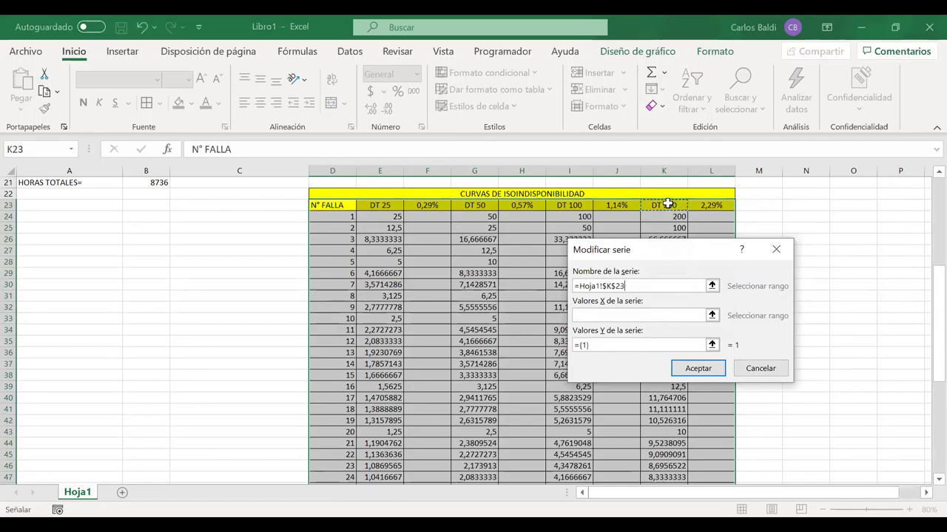
{"action": "left_click", "coordinate": [600, 315]}
{"action": "left_click", "coordinate": [350, 217]}
{"action": "left_click_drag", "start_coordinate": [349, 217], "coordinate": [330, 460]}
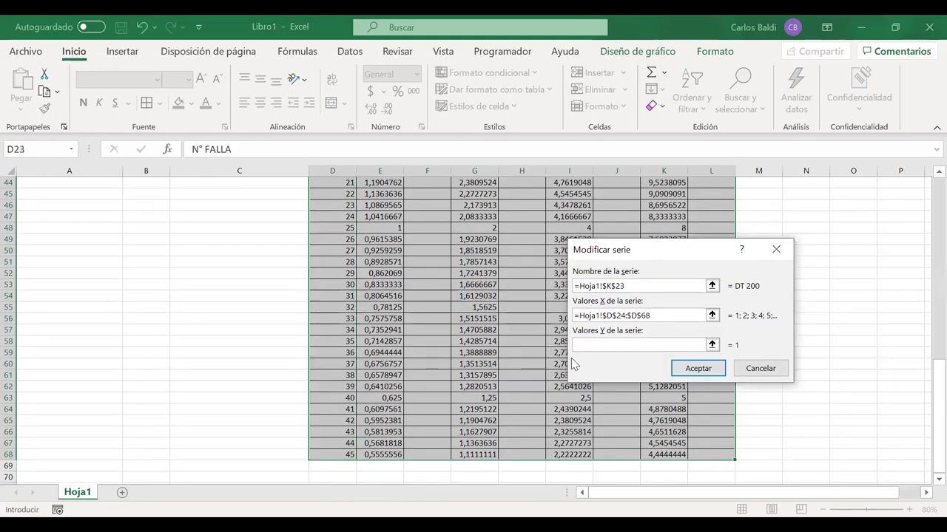
{"action": "left_click", "coordinate": [665, 454]}
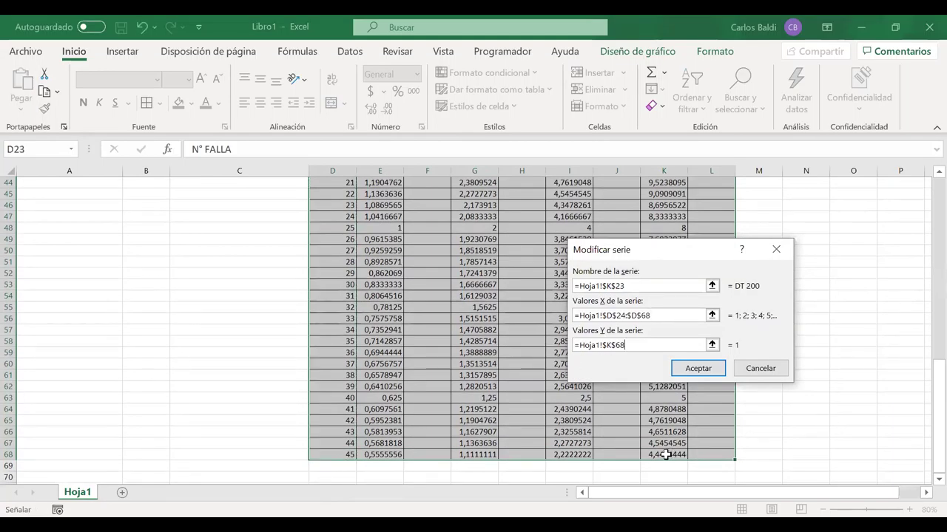
{"action": "left_click_drag", "start_coordinate": [665, 455], "coordinate": [668, 139]}
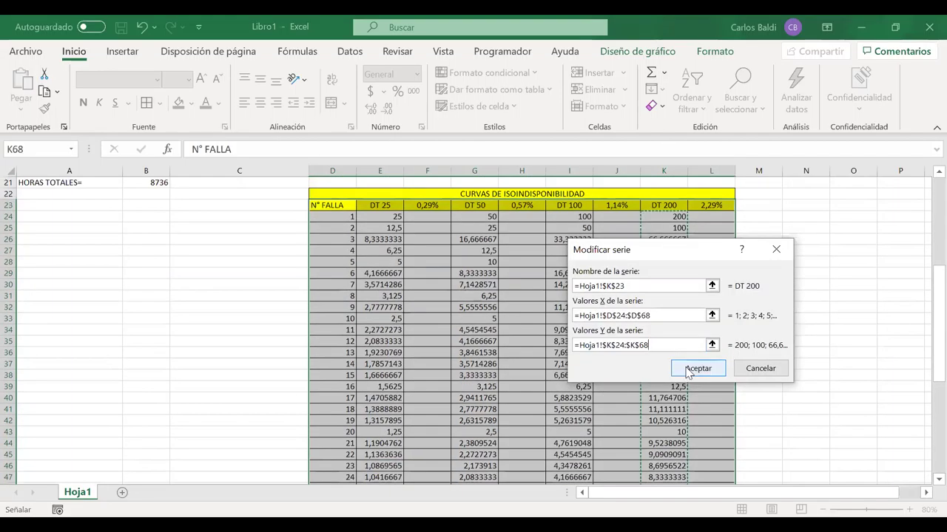
{"action": "left_click", "coordinate": [696, 368]}
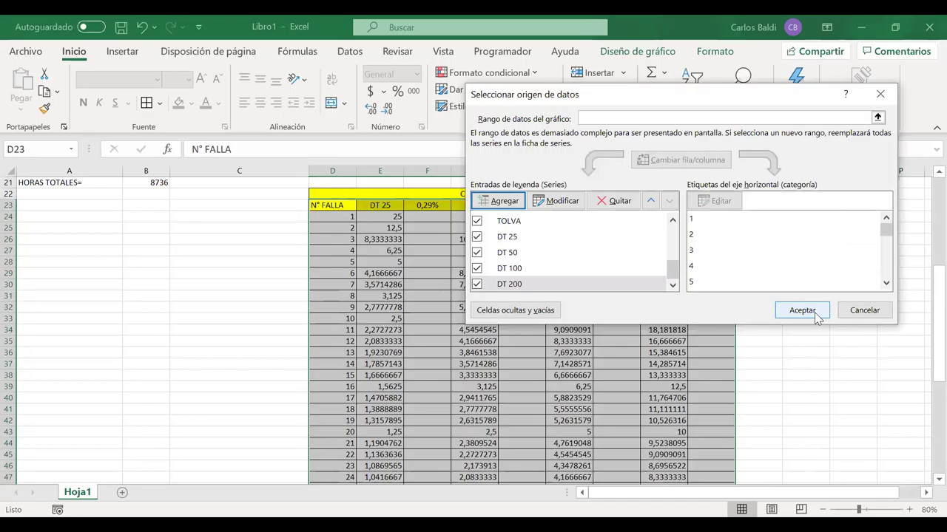
{"action": "left_click", "coordinate": [802, 311]}
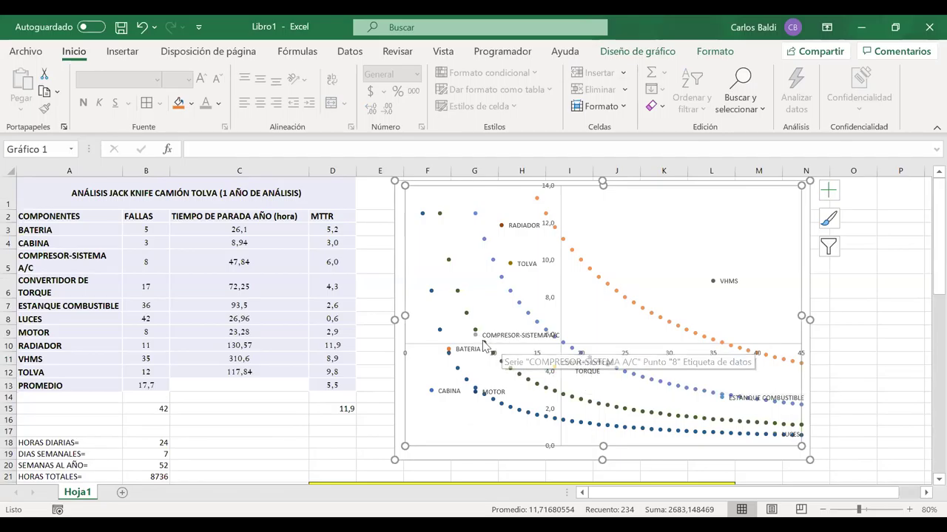
- Open the chart type settings for the chart's series and set DT 25 to scatter with smooth lines (Dispersión con líneas suavizadas)
{"action": "left_click", "coordinate": [607, 285]}
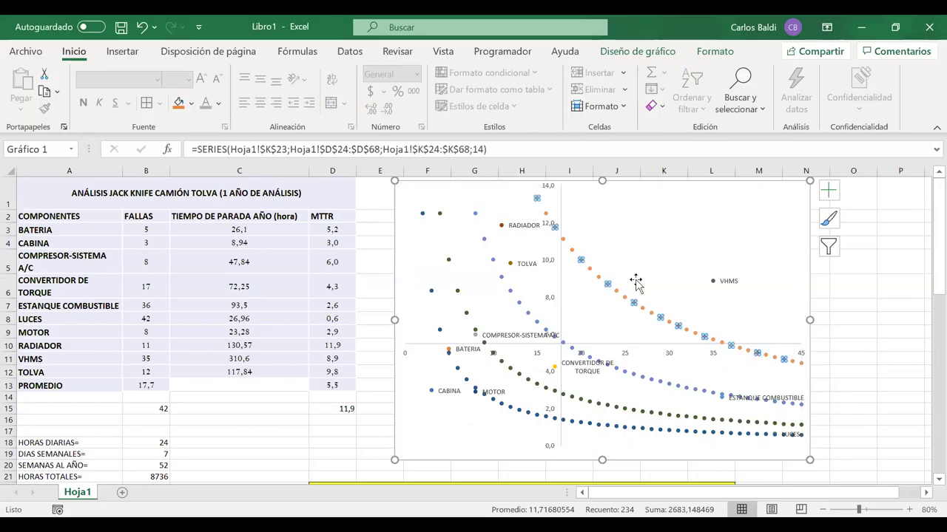
{"action": "left_click", "coordinate": [643, 381]}
{"action": "left_click", "coordinate": [623, 413]}
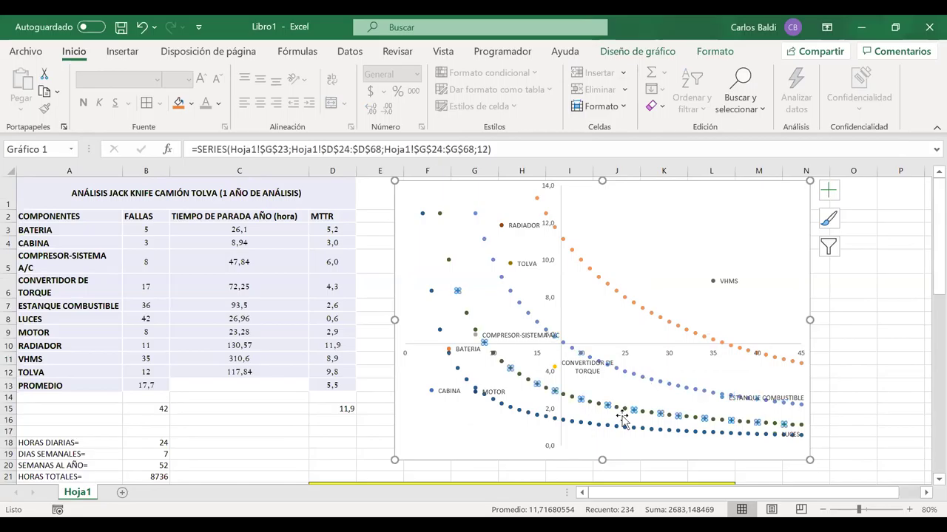
{"action": "left_click", "coordinate": [618, 428]}
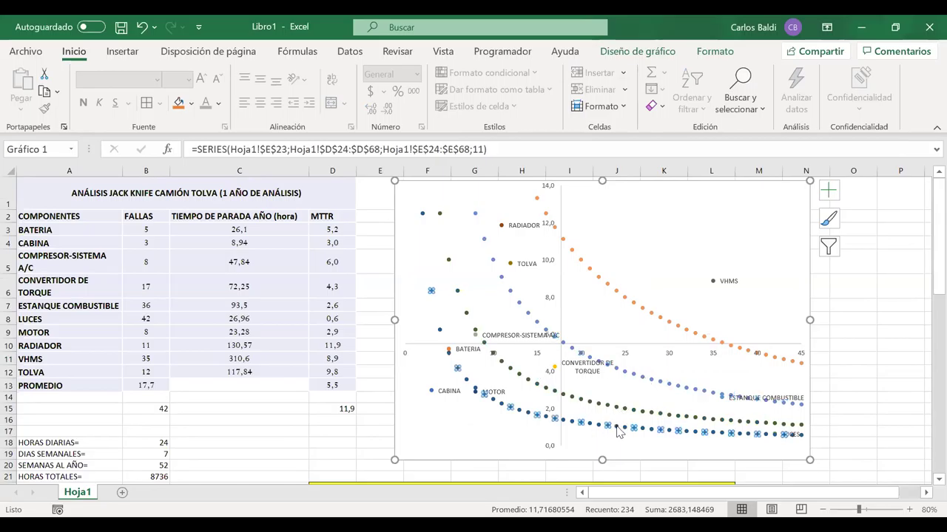
{"action": "right_click", "coordinate": [619, 431]}
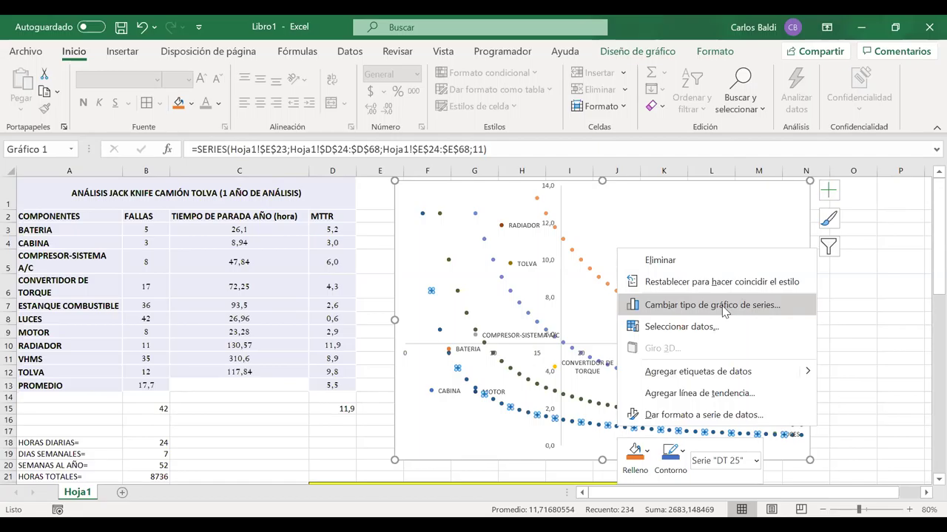
{"action": "left_click", "coordinate": [712, 305]}
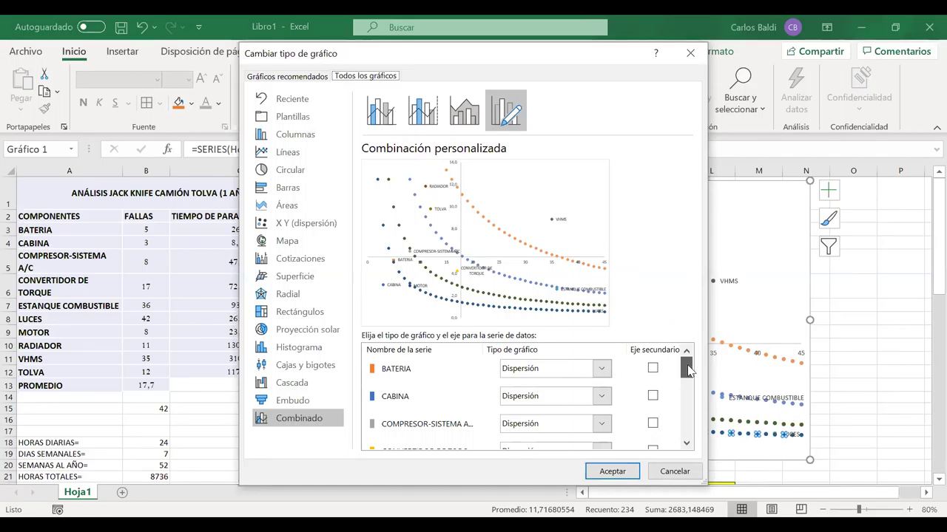
{"action": "left_click", "coordinate": [689, 401]}
{"action": "left_click_drag", "start_coordinate": [687, 401], "coordinate": [686, 425]}
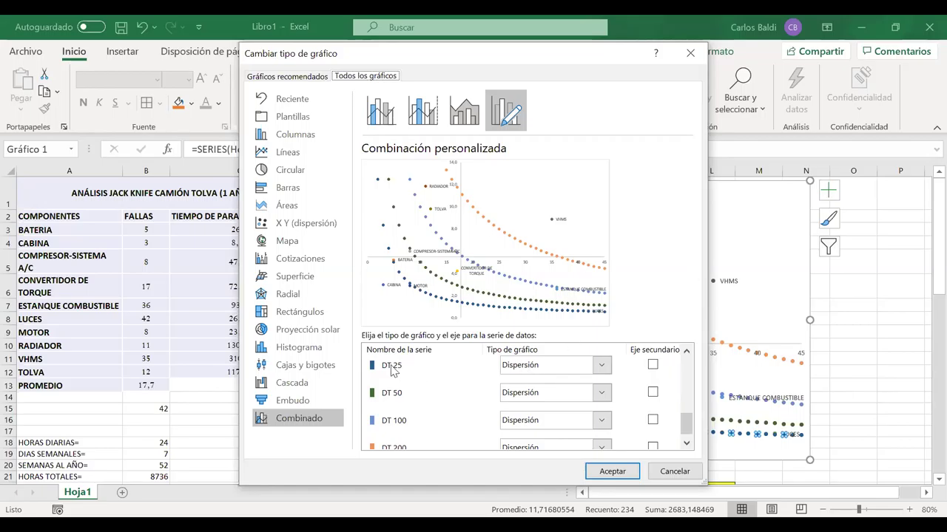
{"action": "left_click", "coordinate": [686, 350]}
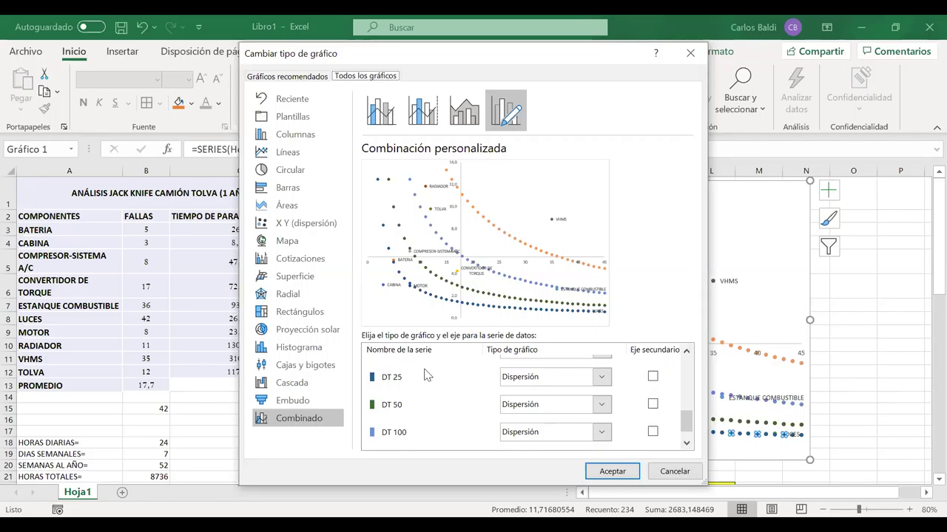
{"action": "left_click", "coordinate": [686, 350]}
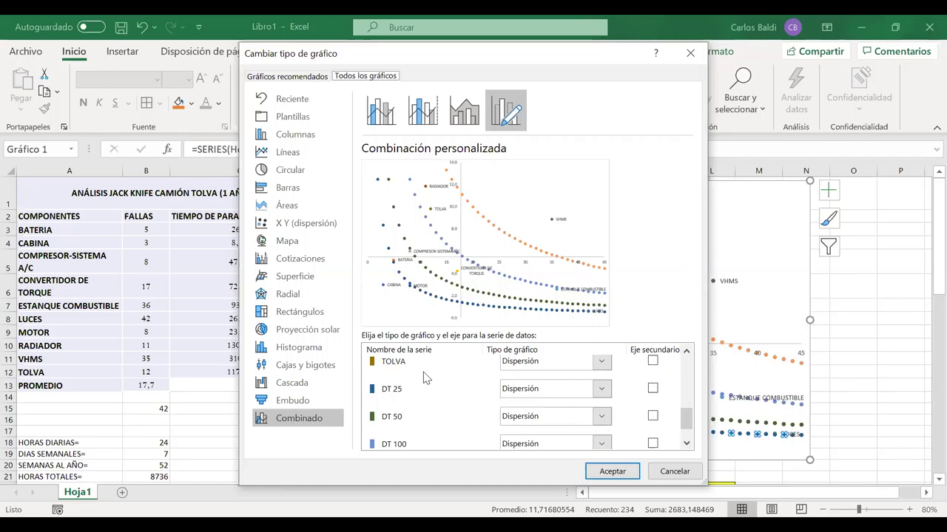
{"action": "left_click", "coordinate": [603, 392]}
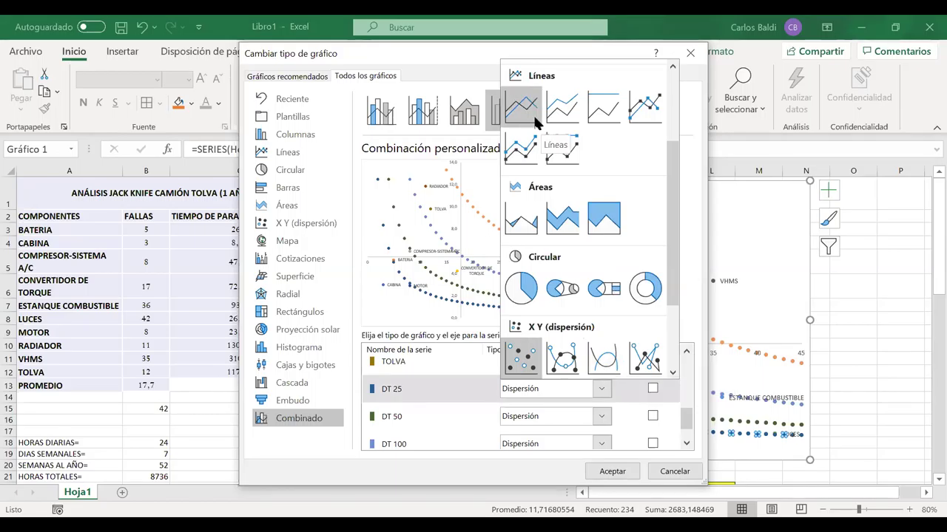
{"action": "left_click", "coordinate": [605, 361]}
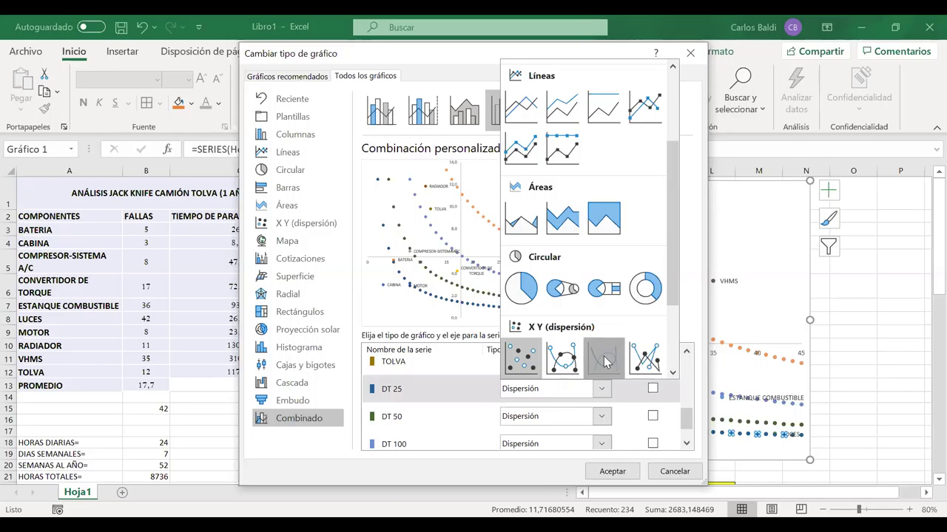
- Set the DT 50, DT 100 and DT 200 series to scatter with smooth lines and apply the combined chart type
{"action": "left_click", "coordinate": [601, 417]}
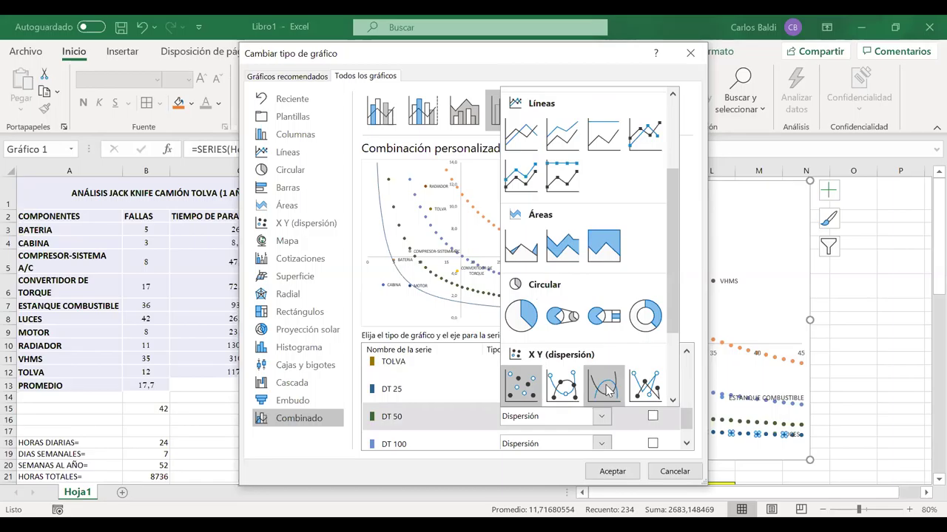
{"action": "left_click", "coordinate": [606, 392]}
{"action": "left_click", "coordinate": [686, 443]}
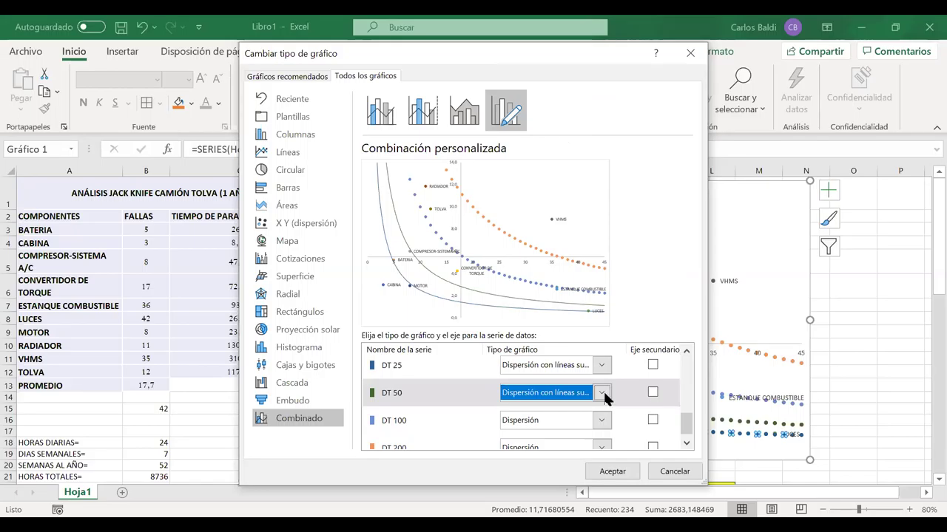
{"action": "scroll", "coordinate": [601, 421], "scroll_direction": "down", "scroll_amount": 1}
{"action": "left_click", "coordinate": [686, 443]}
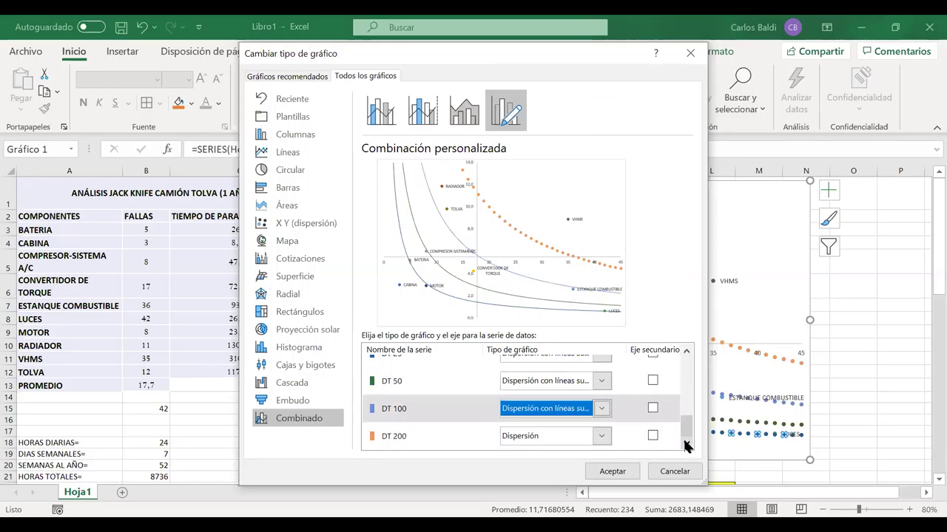
{"action": "left_click", "coordinate": [599, 436]}
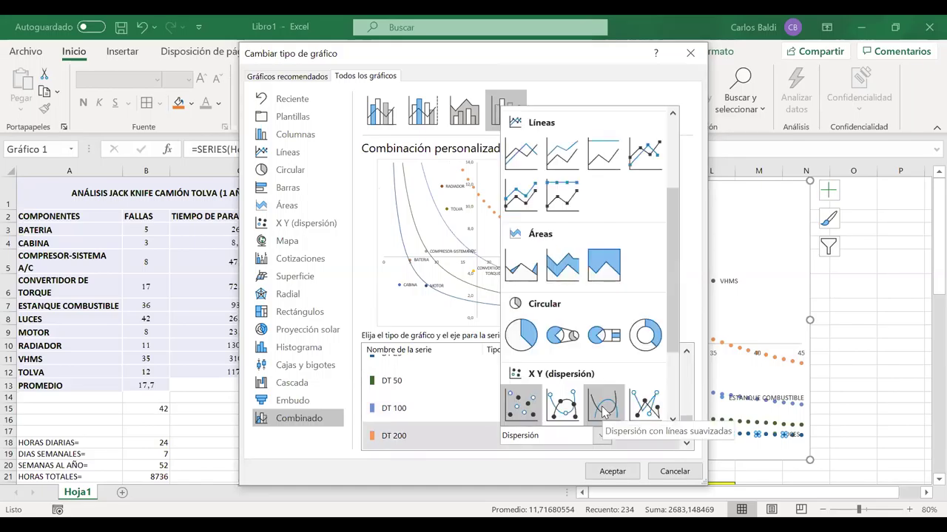
{"action": "left_click", "coordinate": [602, 408]}
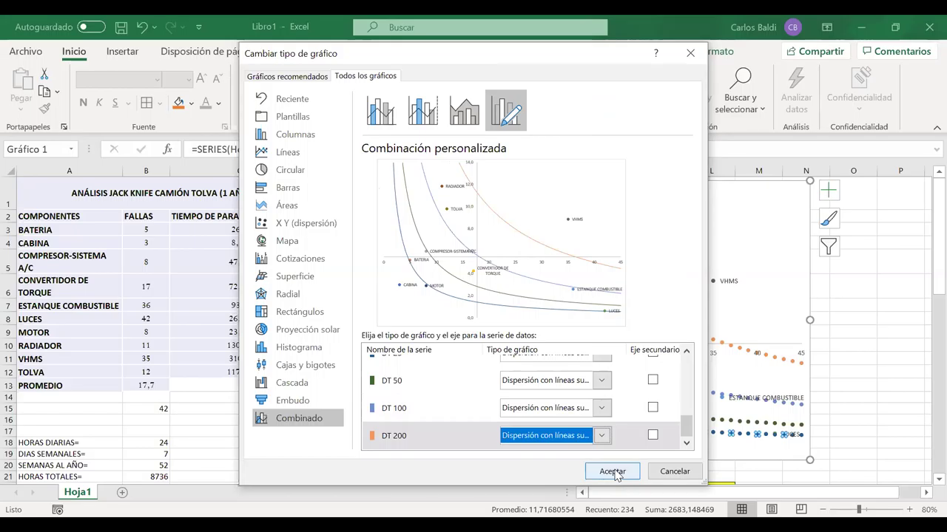
{"action": "left_click", "coordinate": [613, 472]}
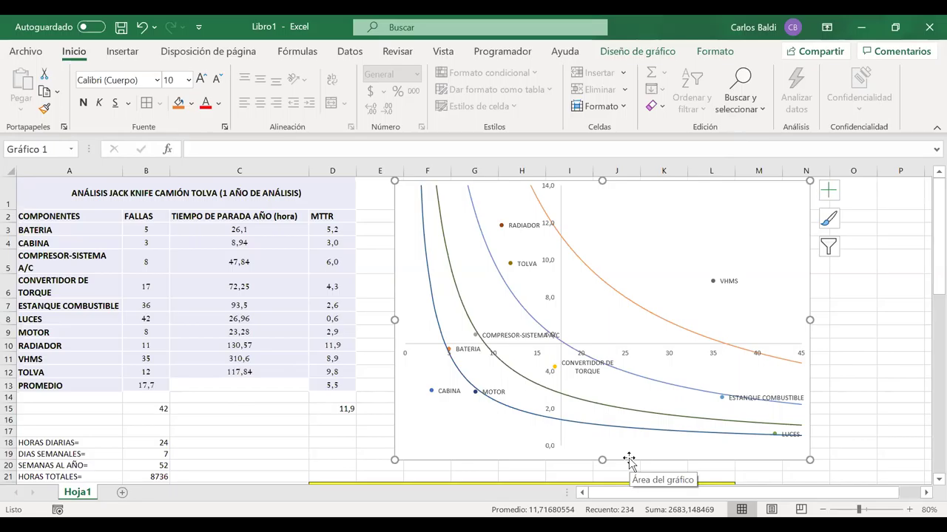
- Format the chart's horizontal axis with a logarithmic scale and close the axis formatting options
{"action": "left_click", "coordinate": [669, 355]}
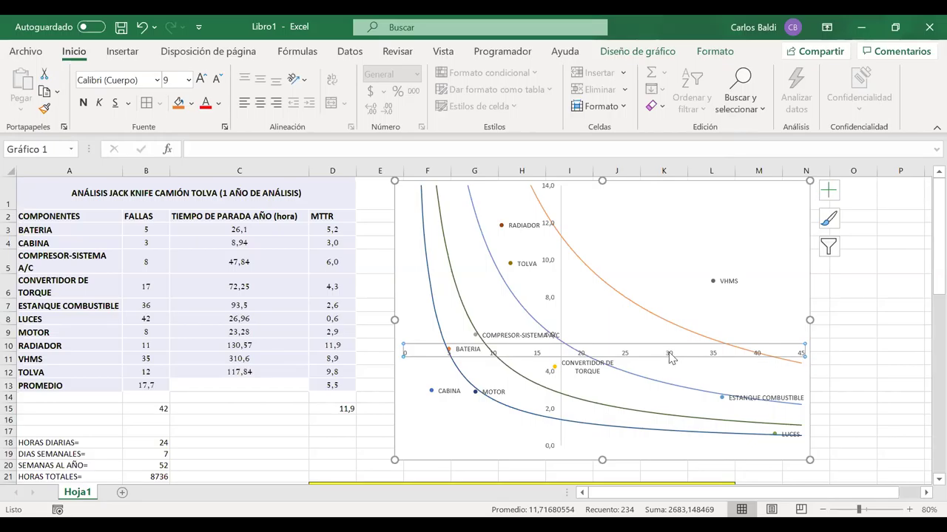
{"action": "right_click", "coordinate": [671, 358]}
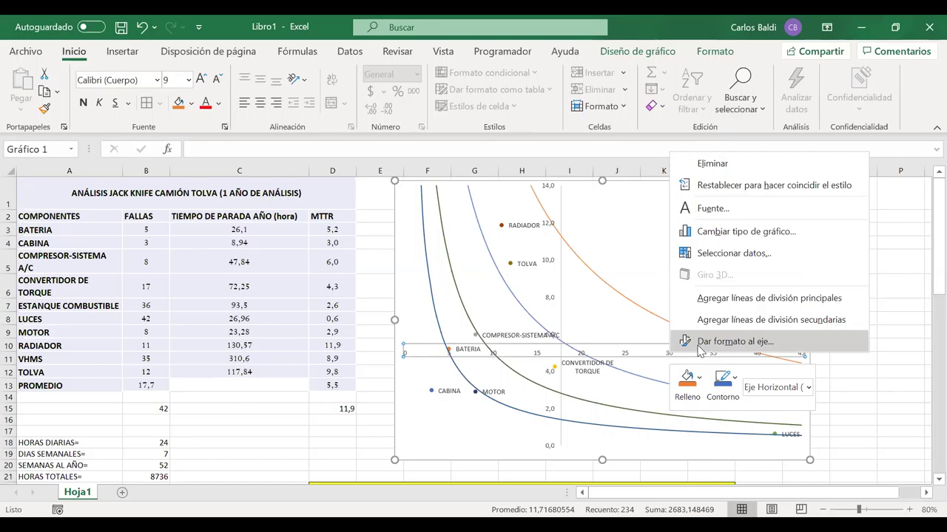
{"action": "left_click", "coordinate": [699, 342]}
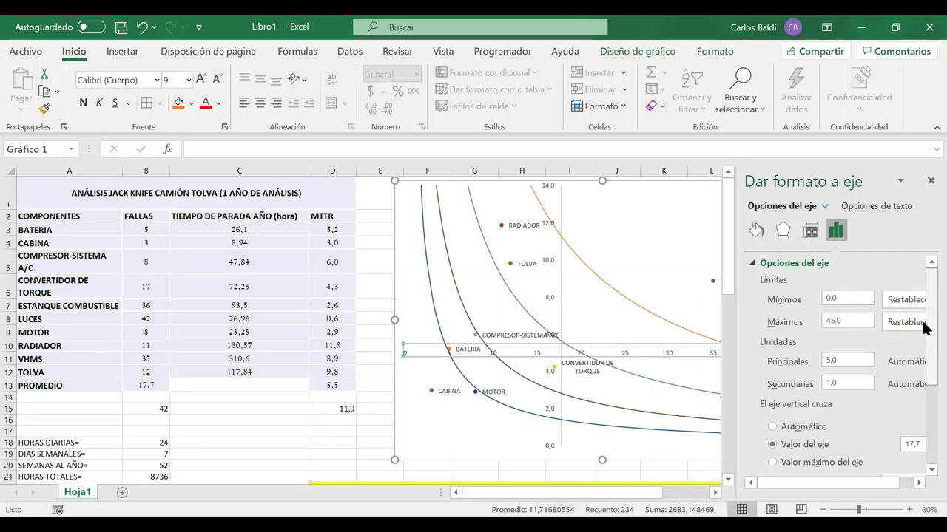
{"action": "left_click_drag", "start_coordinate": [925, 330], "coordinate": [924, 389]}
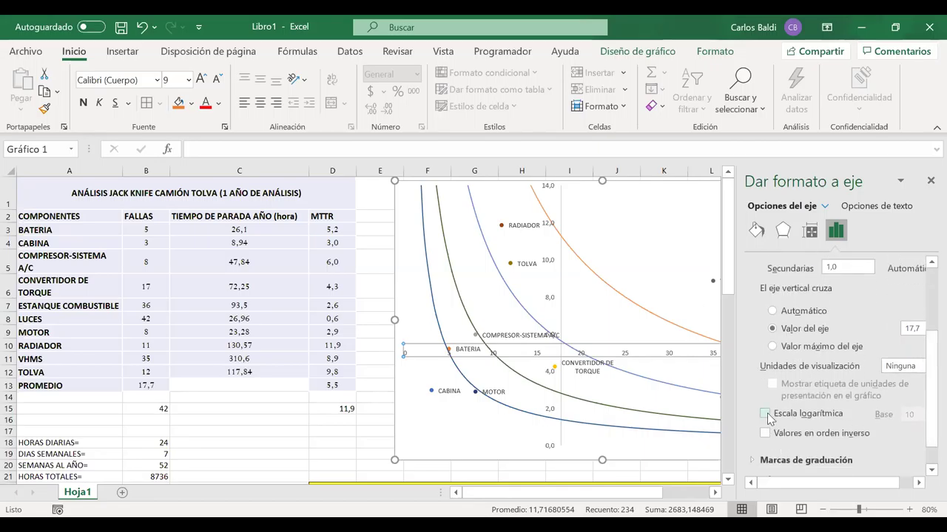
{"action": "left_click", "coordinate": [766, 415]}
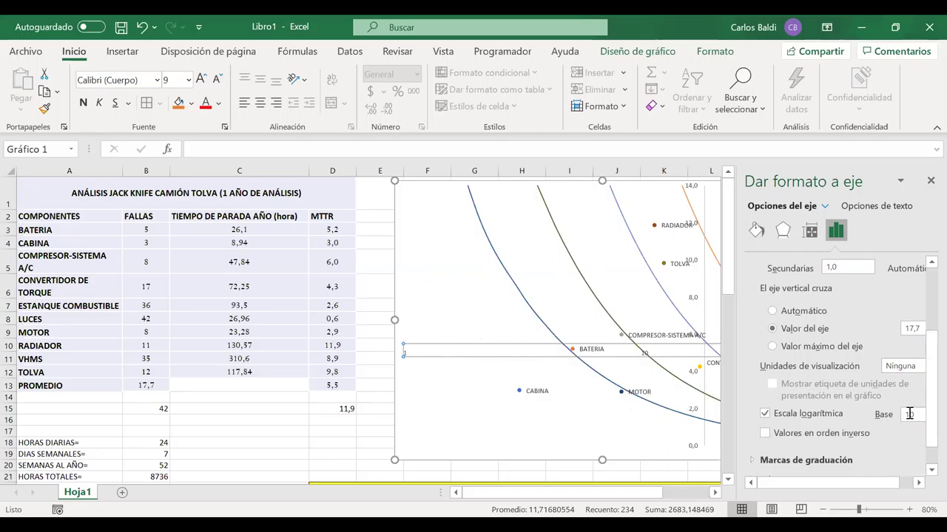
{"action": "left_click", "coordinate": [928, 181]}
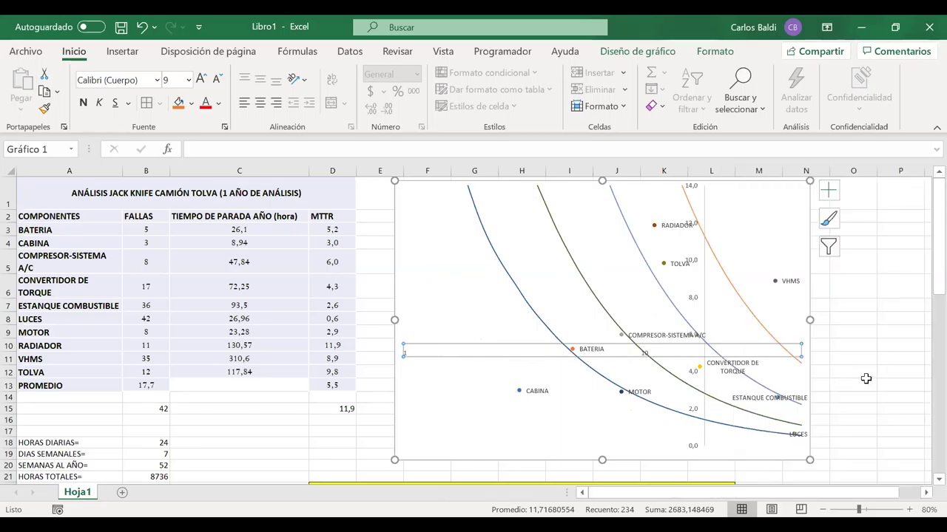
- Apply a logarithmic scale to the chart's vertical axis, close its formatting options and deselect the chart
{"action": "left_click", "coordinate": [693, 302]}
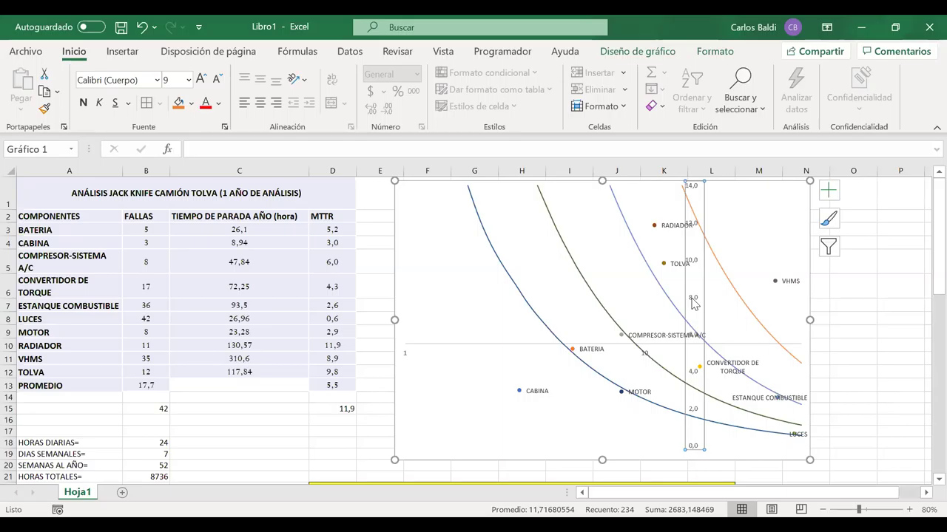
{"action": "right_click", "coordinate": [694, 303]}
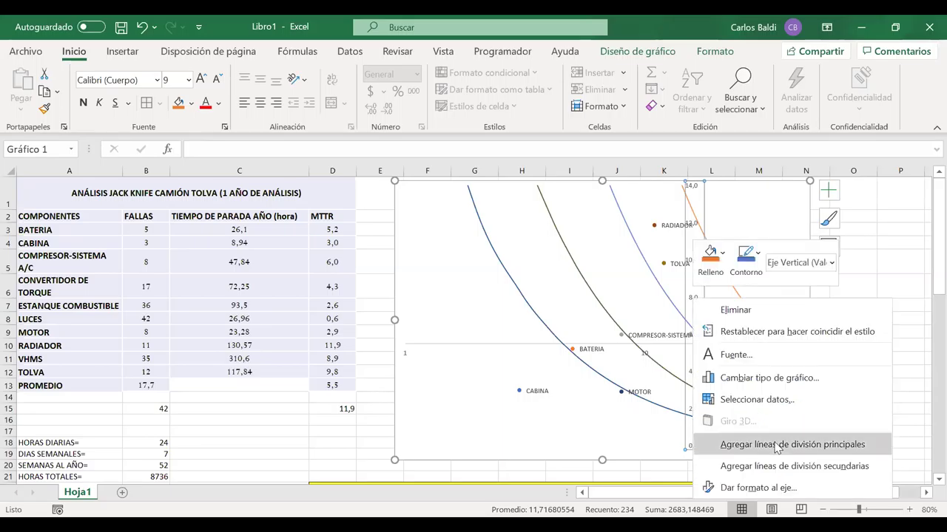
{"action": "left_click", "coordinate": [756, 488]}
{"action": "scroll", "coordinate": [924, 320], "scroll_direction": "down", "scroll_amount": 1}
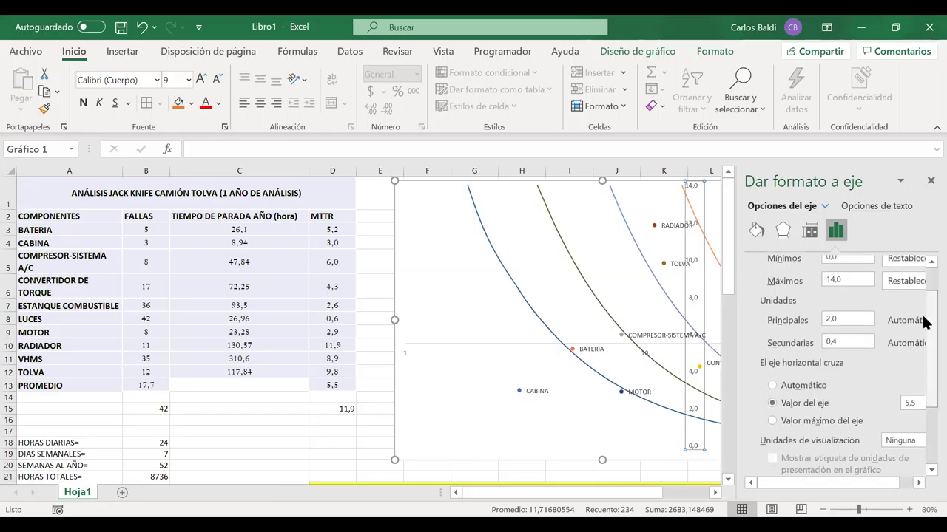
{"action": "scroll", "coordinate": [924, 321], "scroll_direction": "down", "scroll_amount": 2}
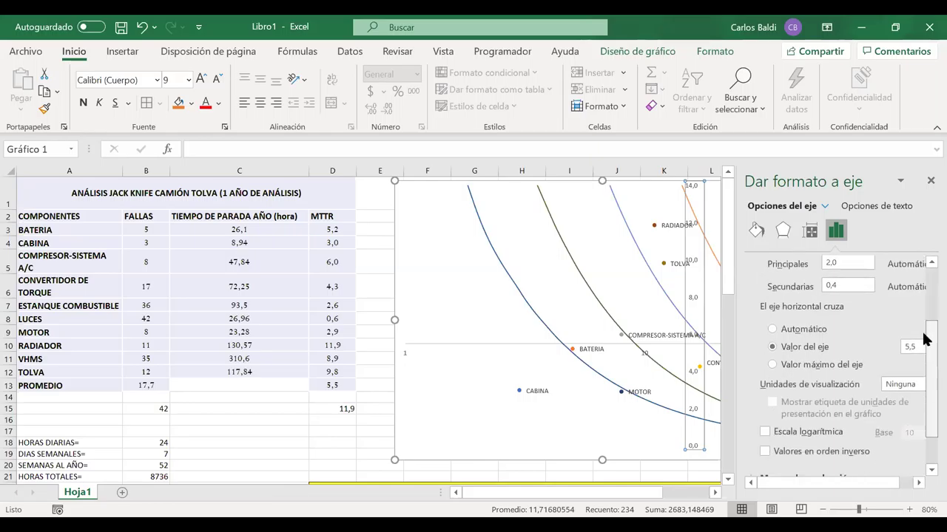
{"action": "left_click", "coordinate": [766, 428]}
{"action": "left_click", "coordinate": [925, 184]}
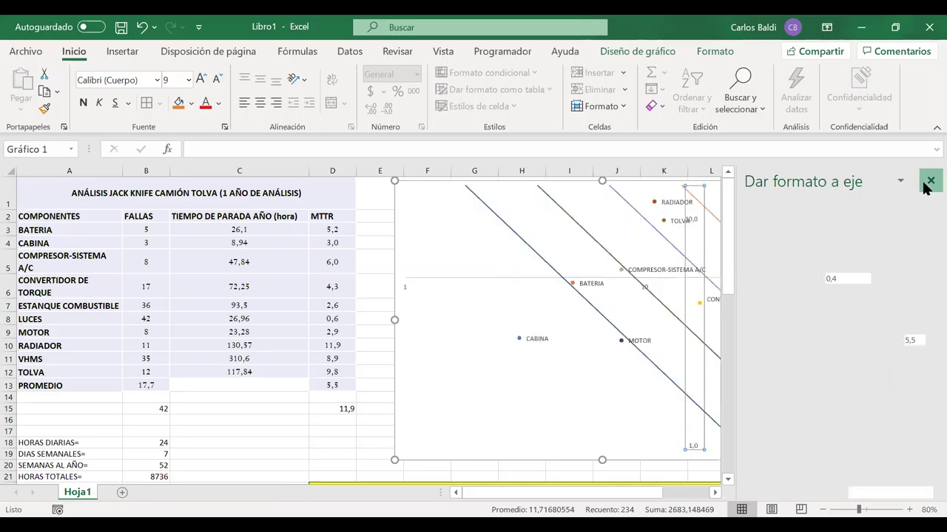
{"action": "left_click", "coordinate": [845, 306]}
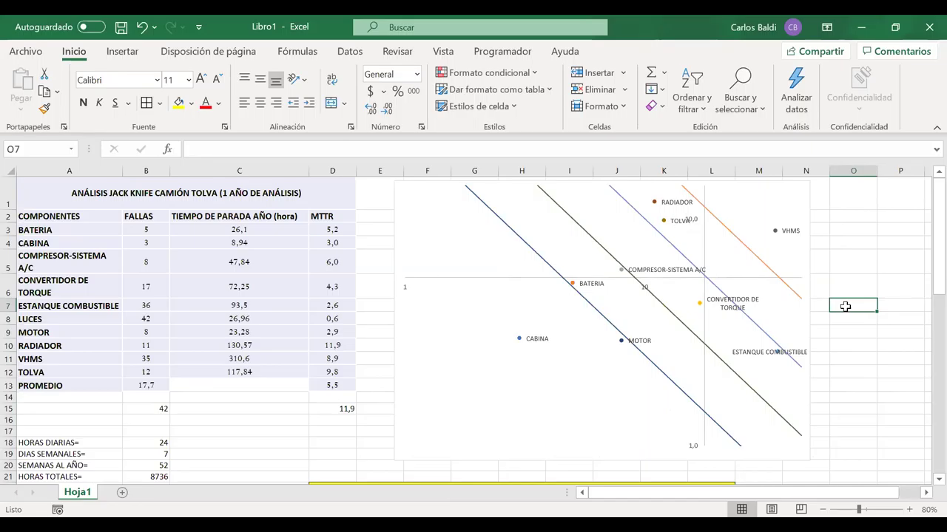
- Check the LUCES row's MTTR, set the chart's vertical axis minimum to 0,5 and close the axis formatting options
{"action": "left_click", "coordinate": [56, 318]}
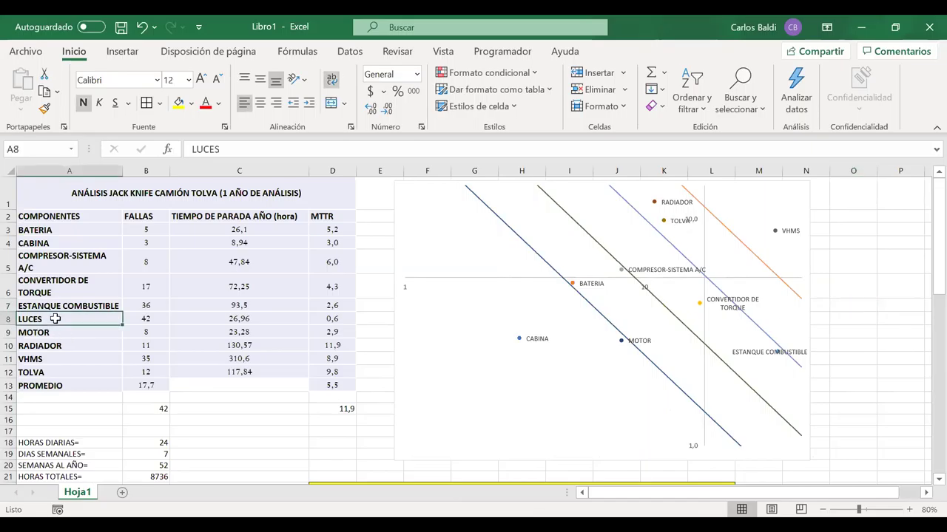
{"action": "left_click", "coordinate": [339, 318]}
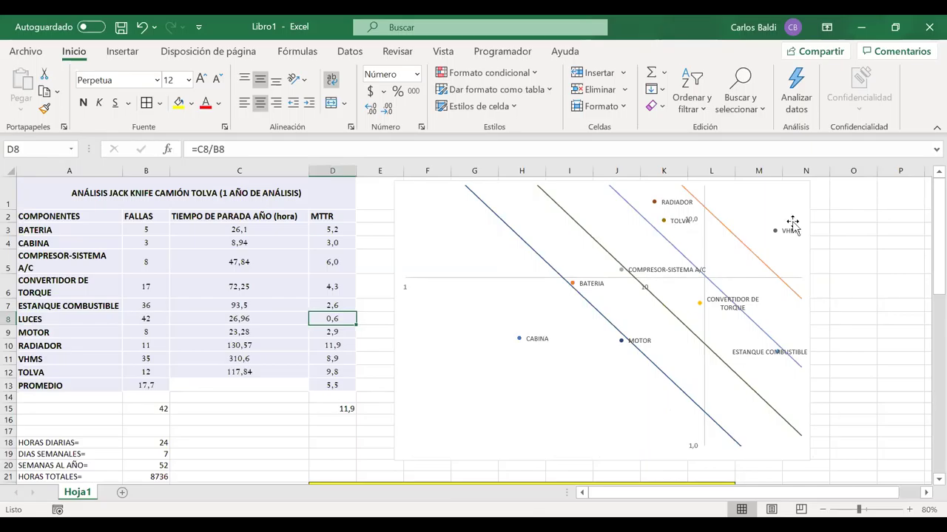
{"action": "mouse_move", "coordinate": [665, 377]}
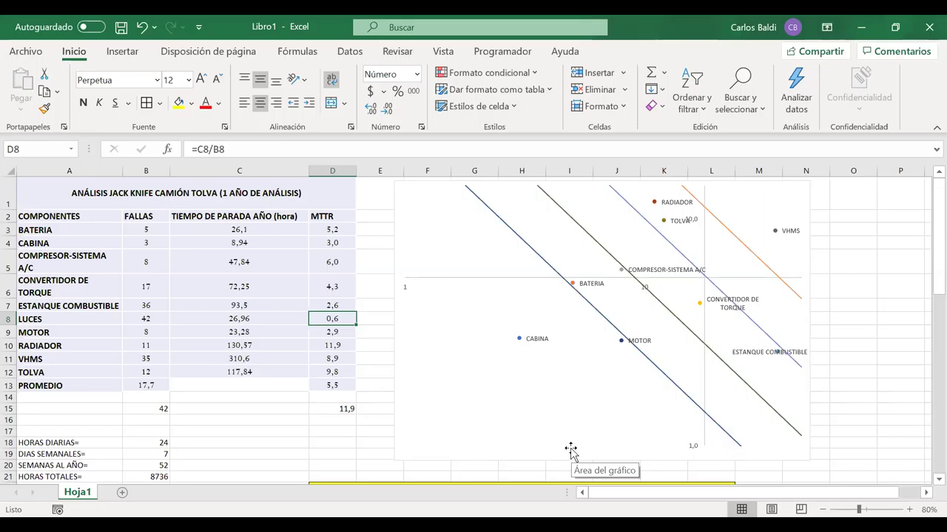
{"action": "left_click", "coordinate": [692, 449]}
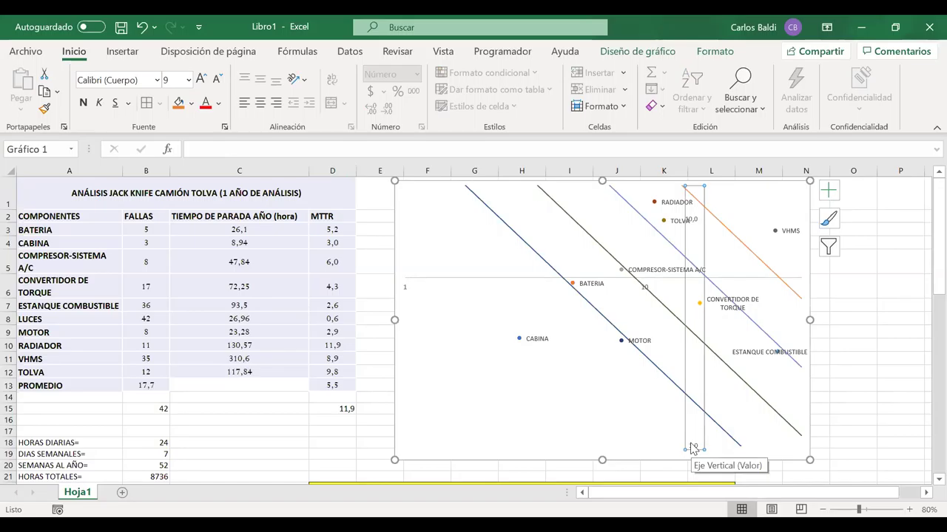
{"action": "right_click", "coordinate": [692, 449]}
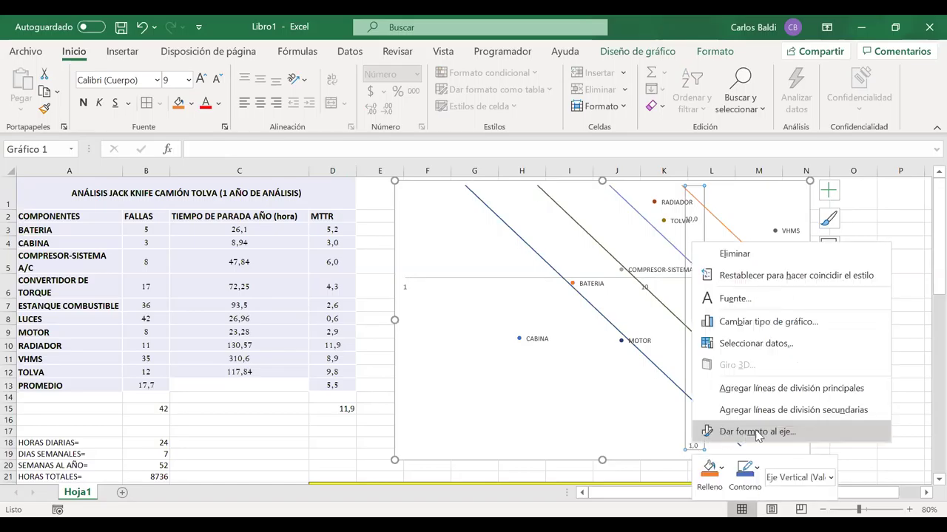
{"action": "left_click", "coordinate": [756, 432]}
{"action": "double_click", "coordinate": [830, 300]}
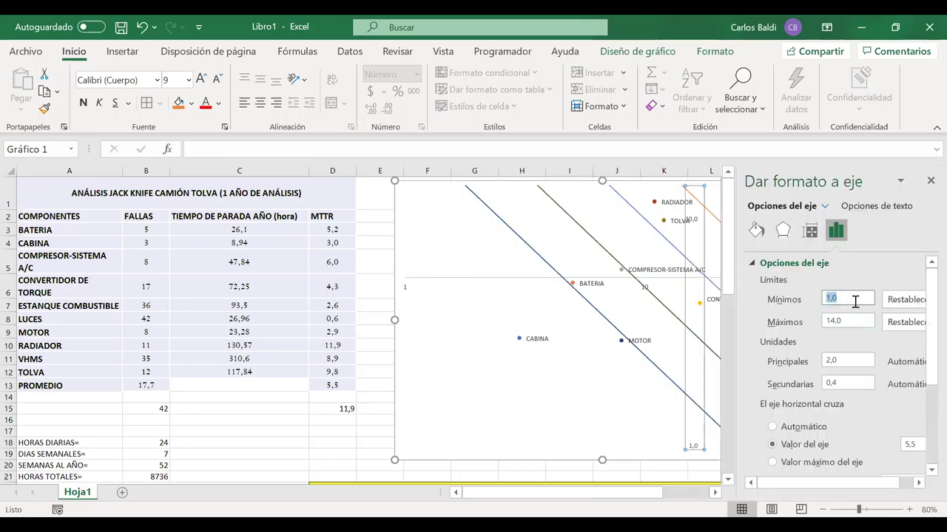
{"action": "type", "text": "0,5"}
{"action": "key", "text": "Return"}
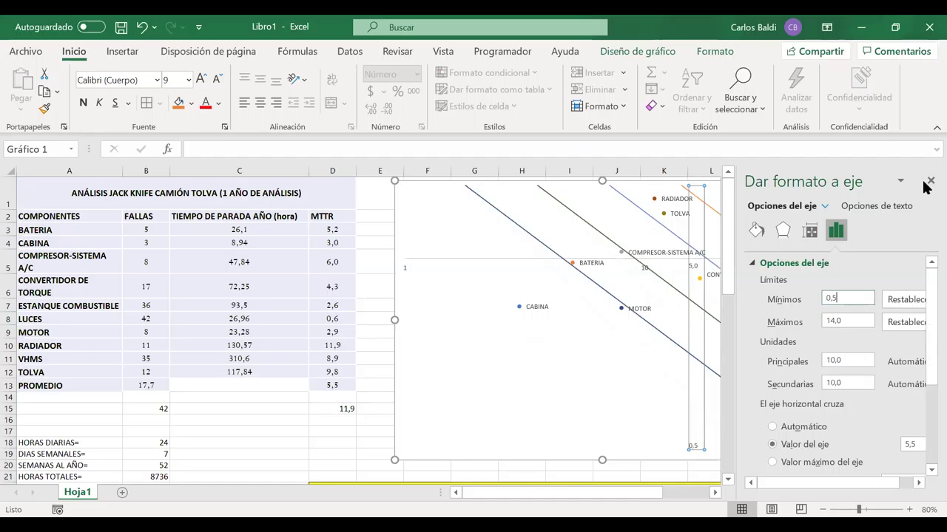
{"action": "left_click", "coordinate": [931, 181]}
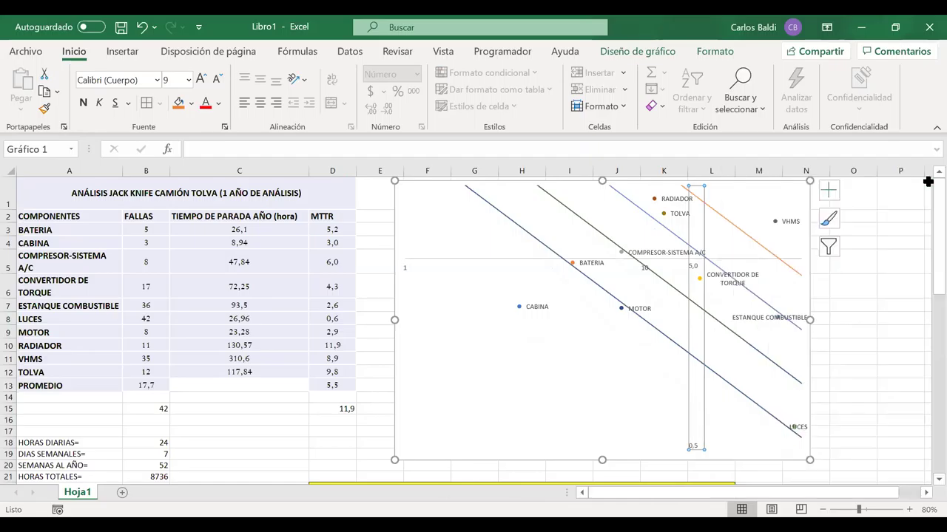
{"action": "left_click", "coordinate": [822, 358]}
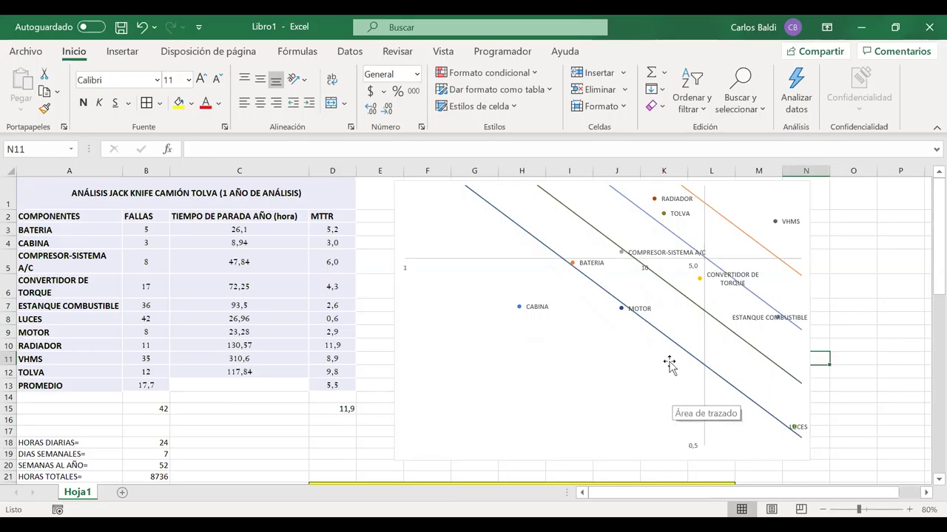
- Enlarge the chart on both sides and downward so it spans from the start of column E into column P and down to row 21
{"action": "left_click", "coordinate": [804, 289]}
{"action": "left_click_drag", "start_coordinate": [809, 319], "coordinate": [895, 318]}
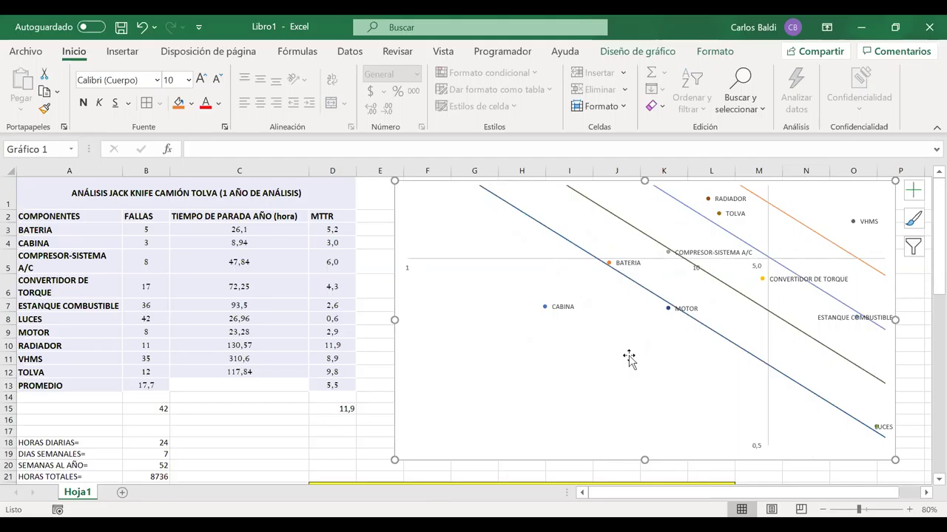
{"action": "left_click_drag", "start_coordinate": [393, 327], "coordinate": [355, 318]}
{"action": "left_click_drag", "start_coordinate": [624, 459], "coordinate": [625, 474]}
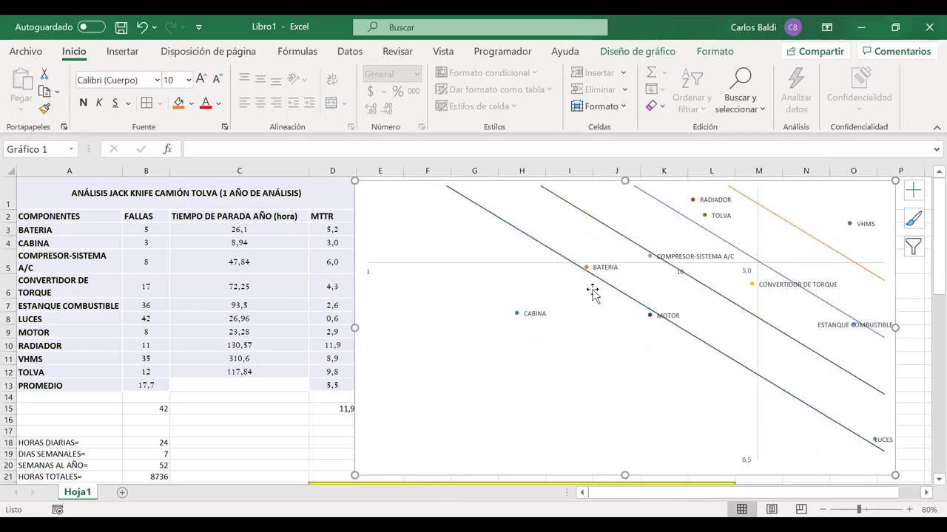
{"action": "scroll", "coordinate": [593, 293], "scroll_direction": "down", "scroll_amount": 1}
{"action": "scroll", "coordinate": [593, 292], "scroll_direction": "up", "scroll_amount": 2}
{"action": "mouse_move", "coordinate": [650, 259]}
- Switch to the PowerPoint class presentation and show slide 29 with the unavailability versus criticality chart
{"action": "key", "text": "alt+Tab"}
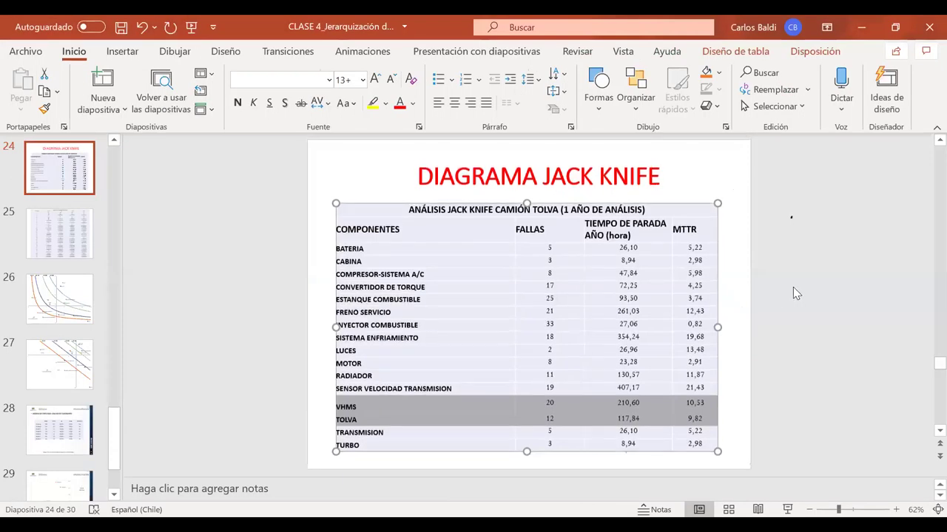
{"action": "key", "text": "Down"}
{"action": "key", "text": "Down"}
{"action": "key", "text": "Down"}
{"action": "key", "text": "Down"}
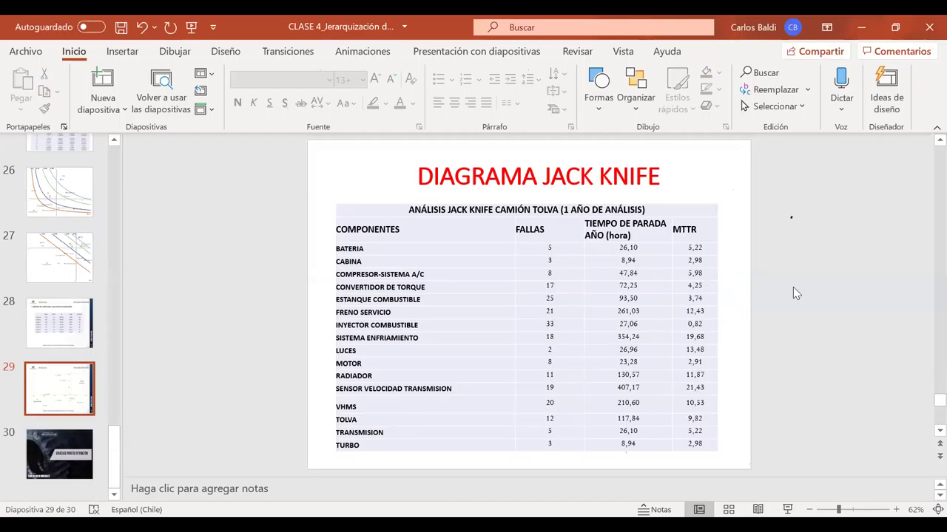
{"action": "left_click", "coordinate": [46, 403]}
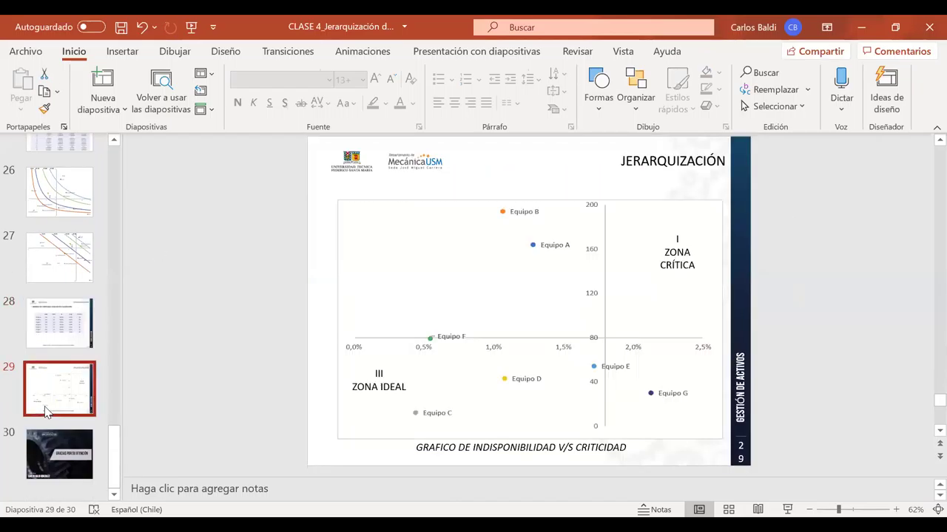